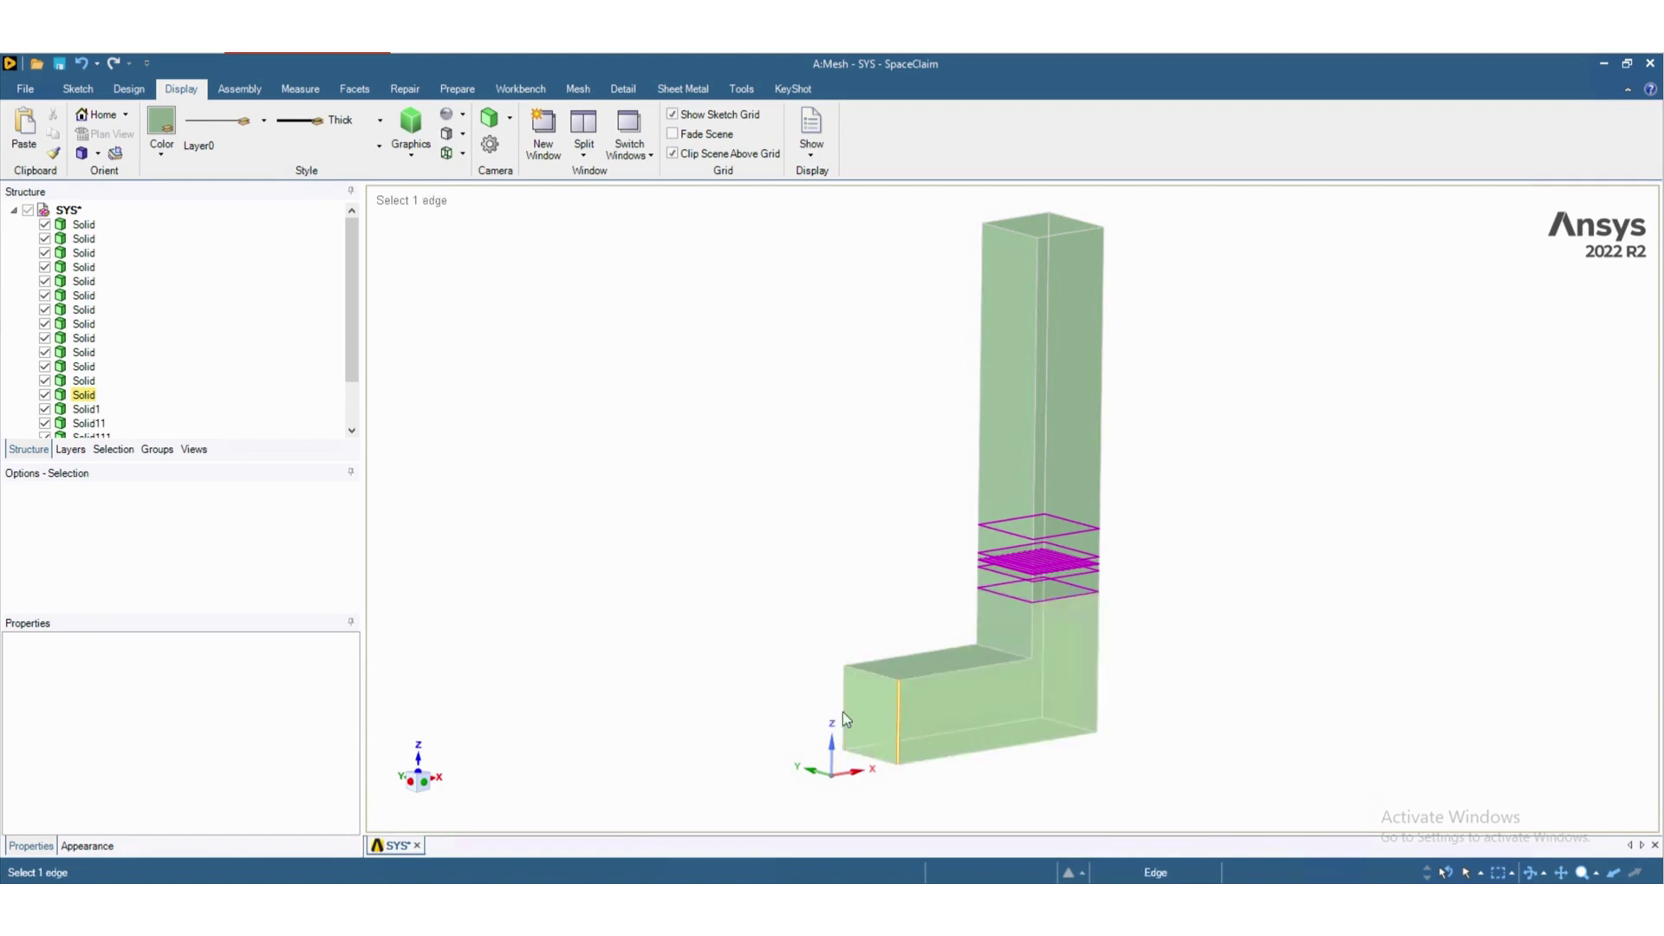
Zoom in on the thin plate and its row of cylindrical heating elements, then zoom back out.
scroll(1075, 582, up, 10)
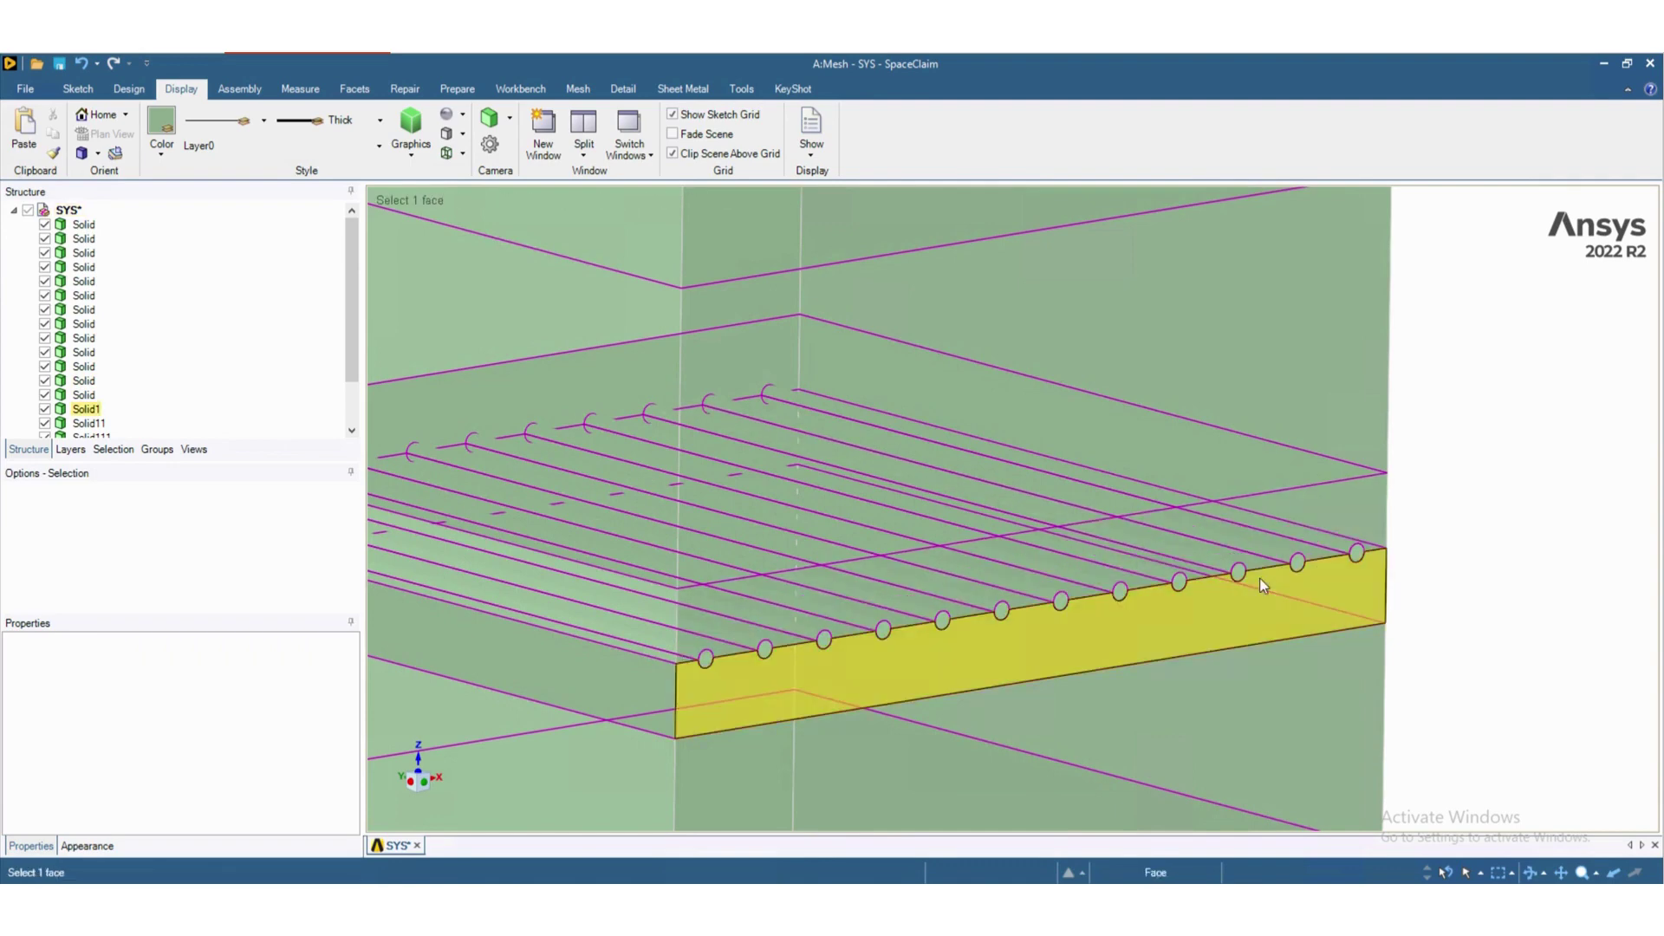
scroll(1208, 595, down, 10)
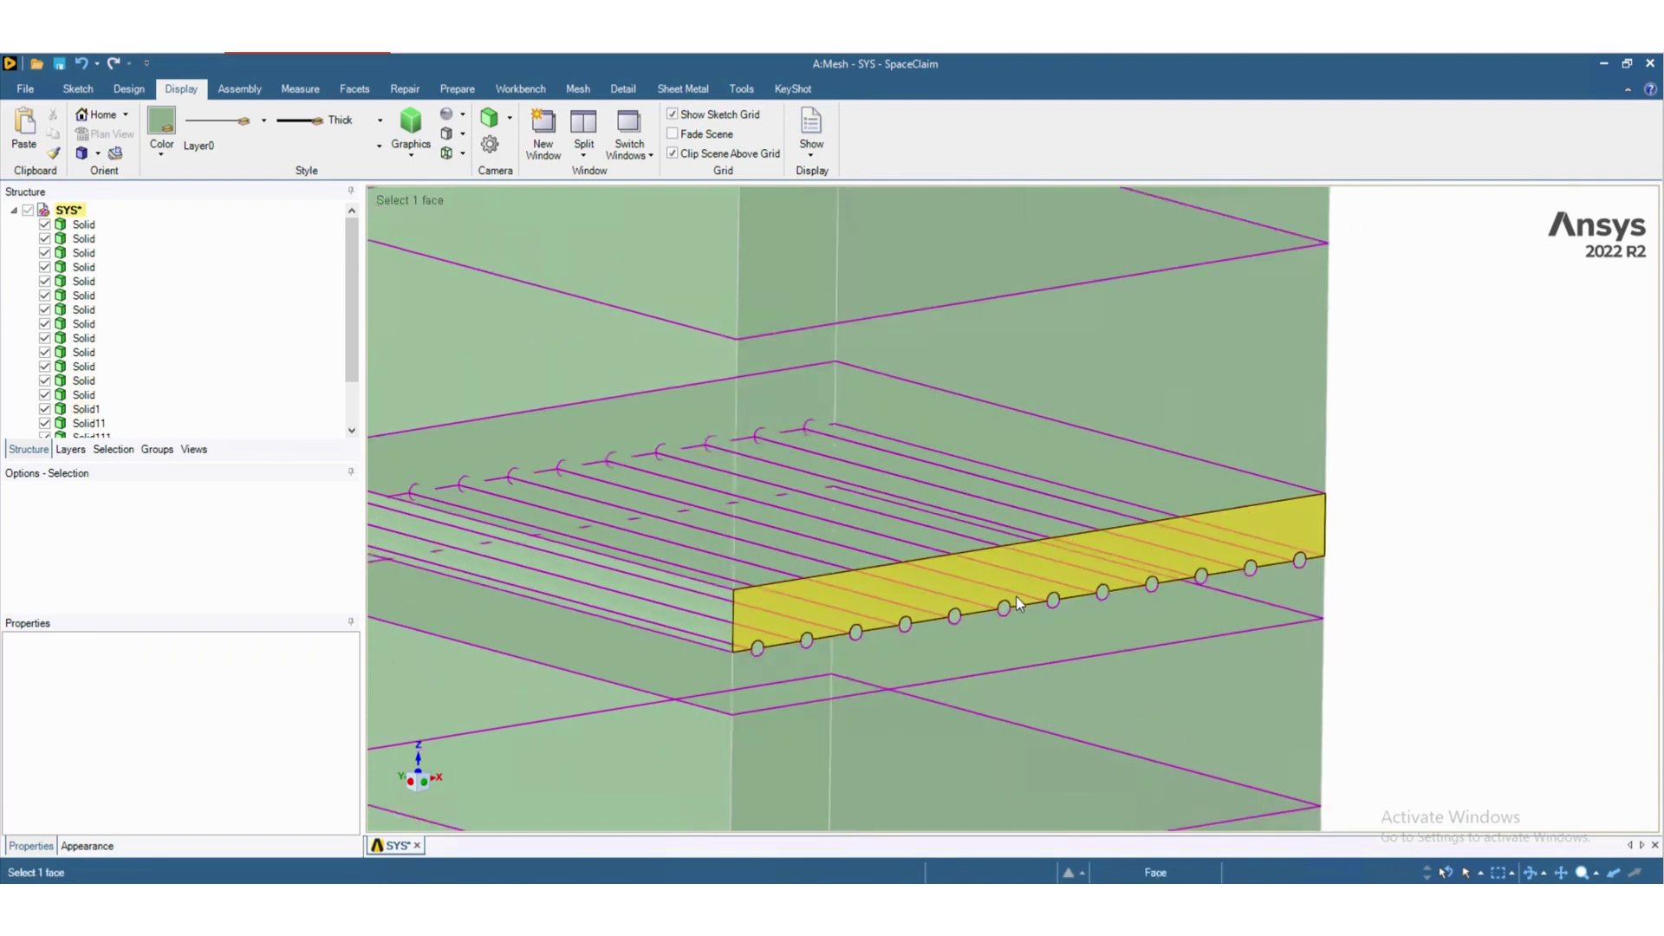
scroll(1016, 596, down, 5)
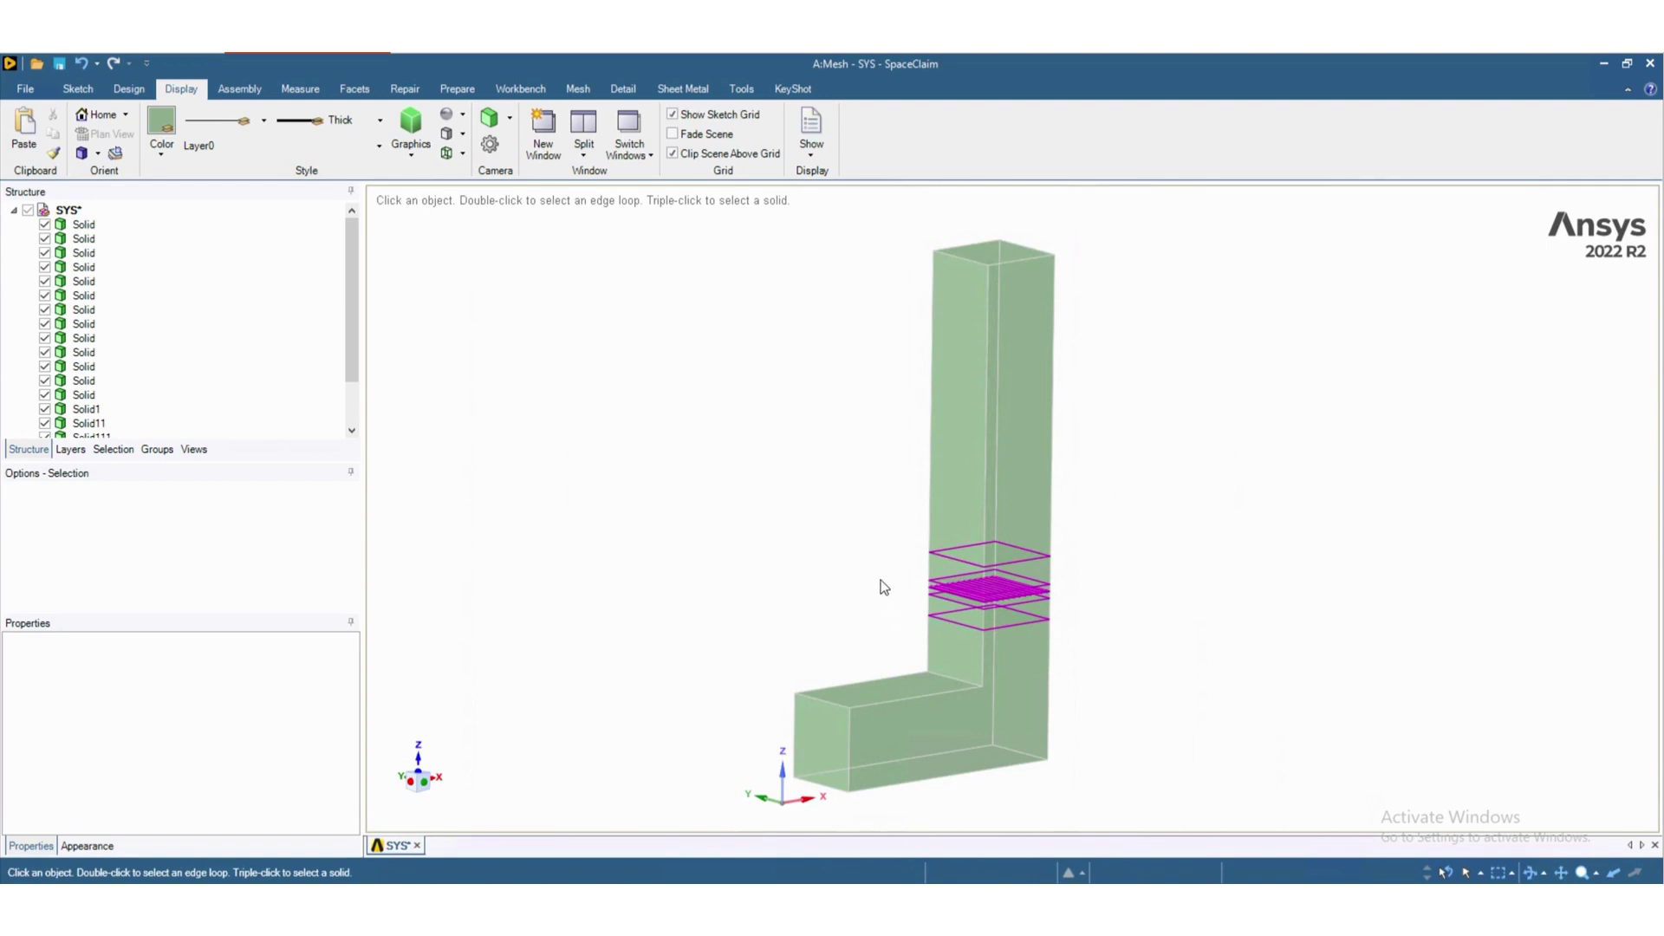
scroll(1004, 614, up, 8)
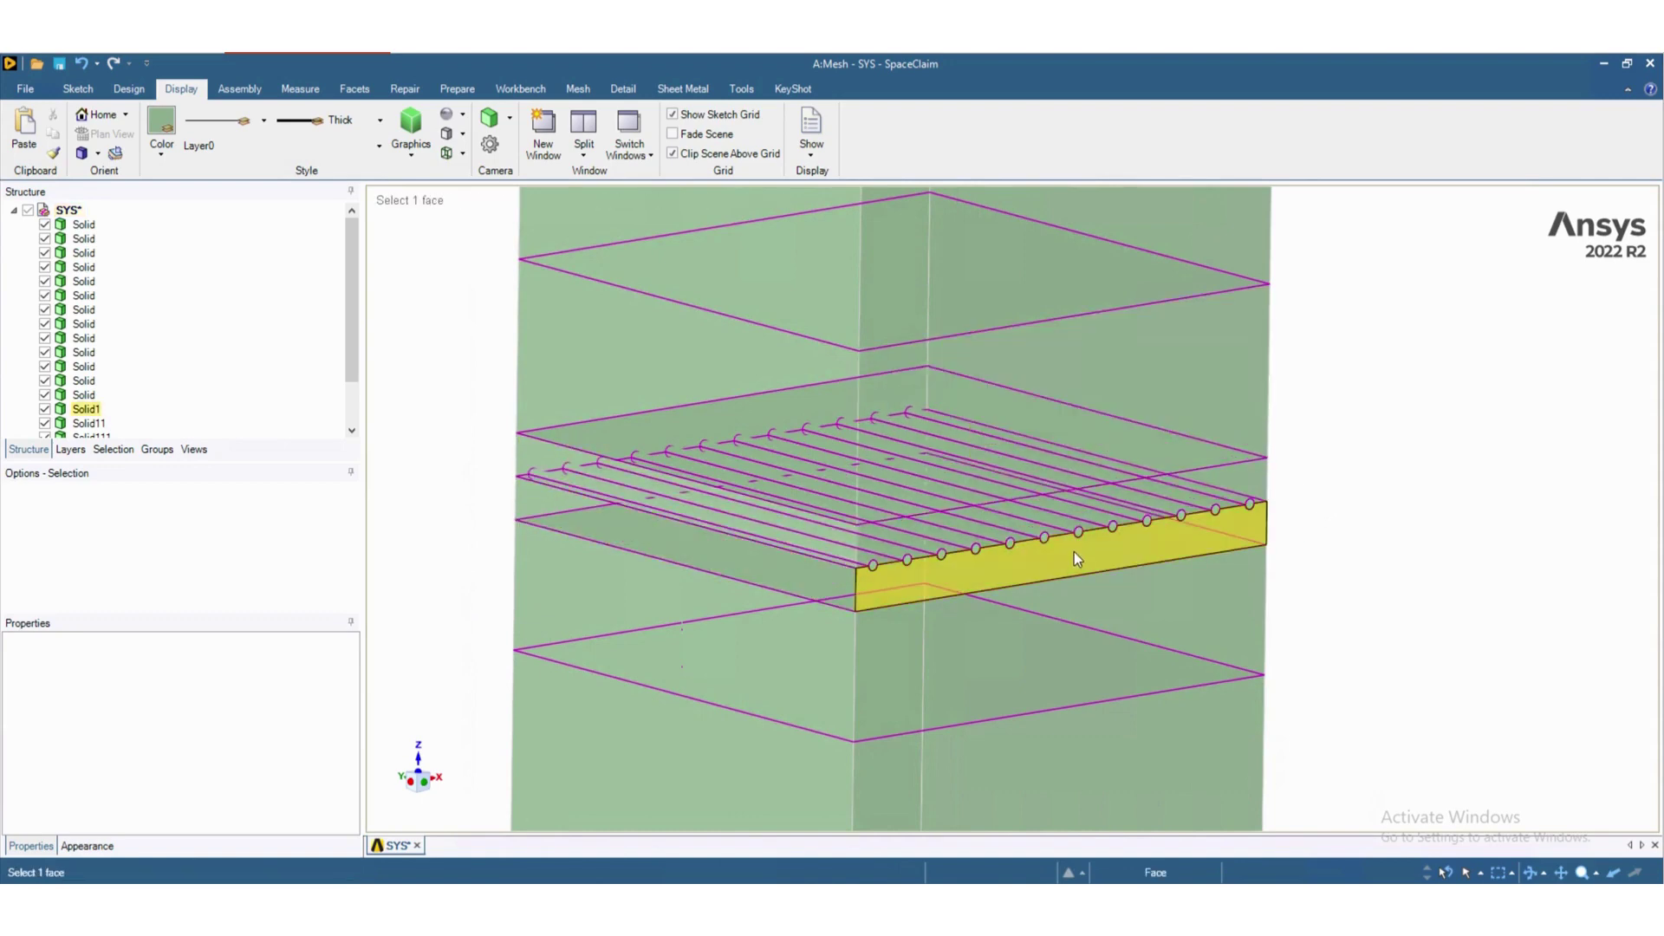
scroll(1071, 562, down, 8)
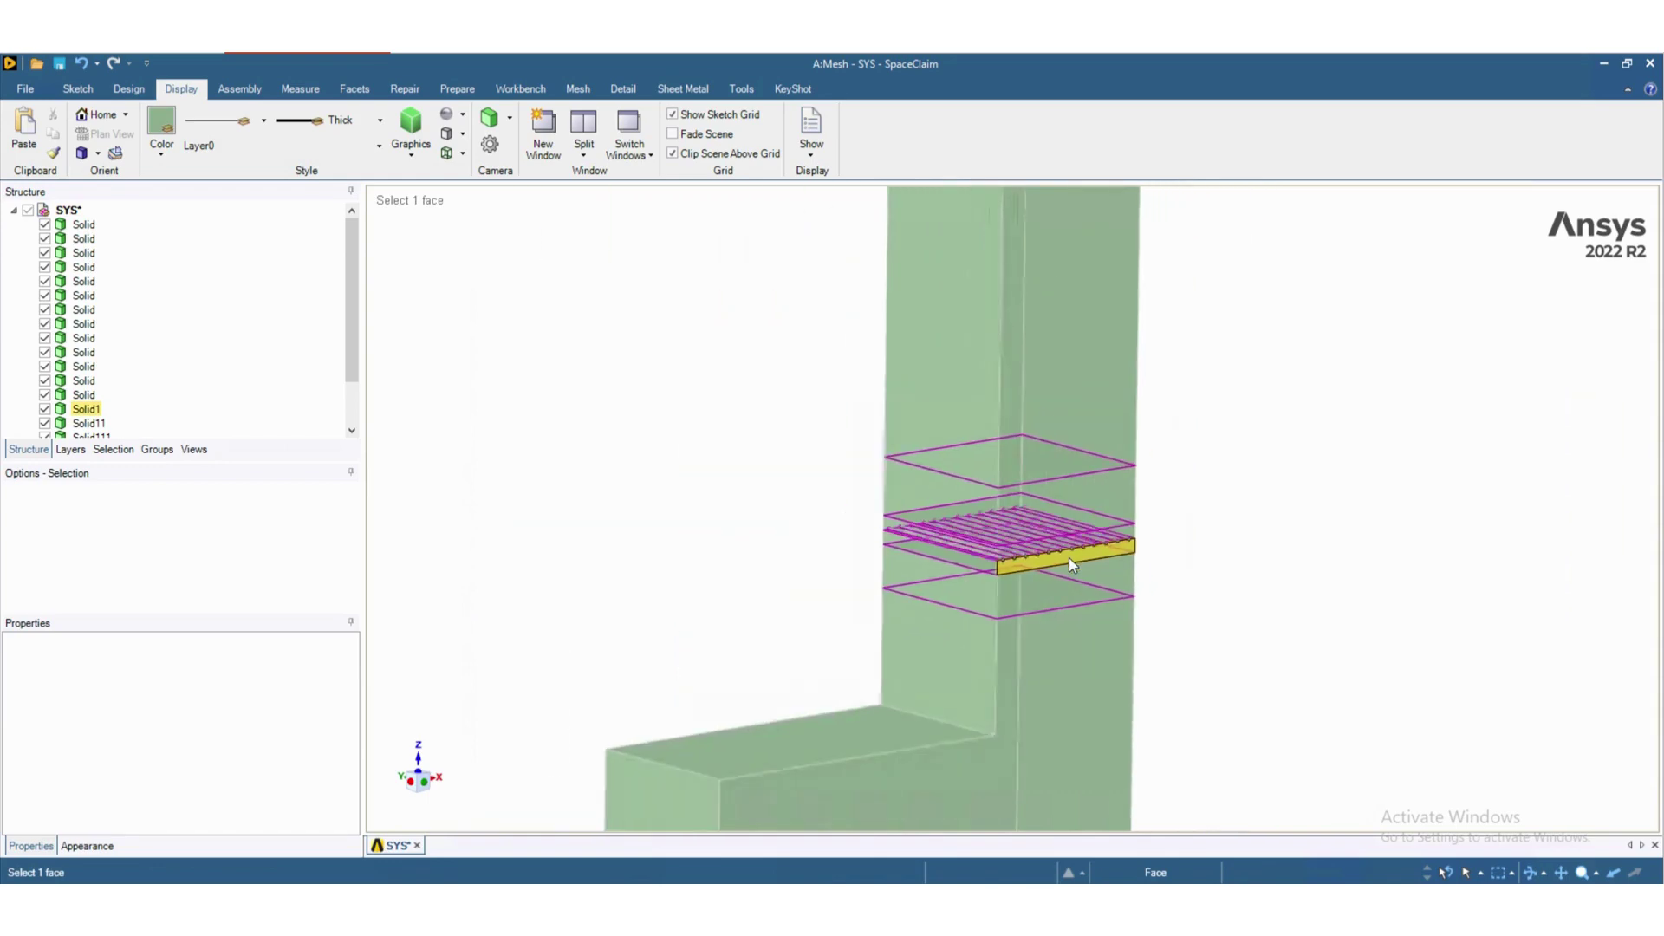
scroll(1085, 580, down, 3)
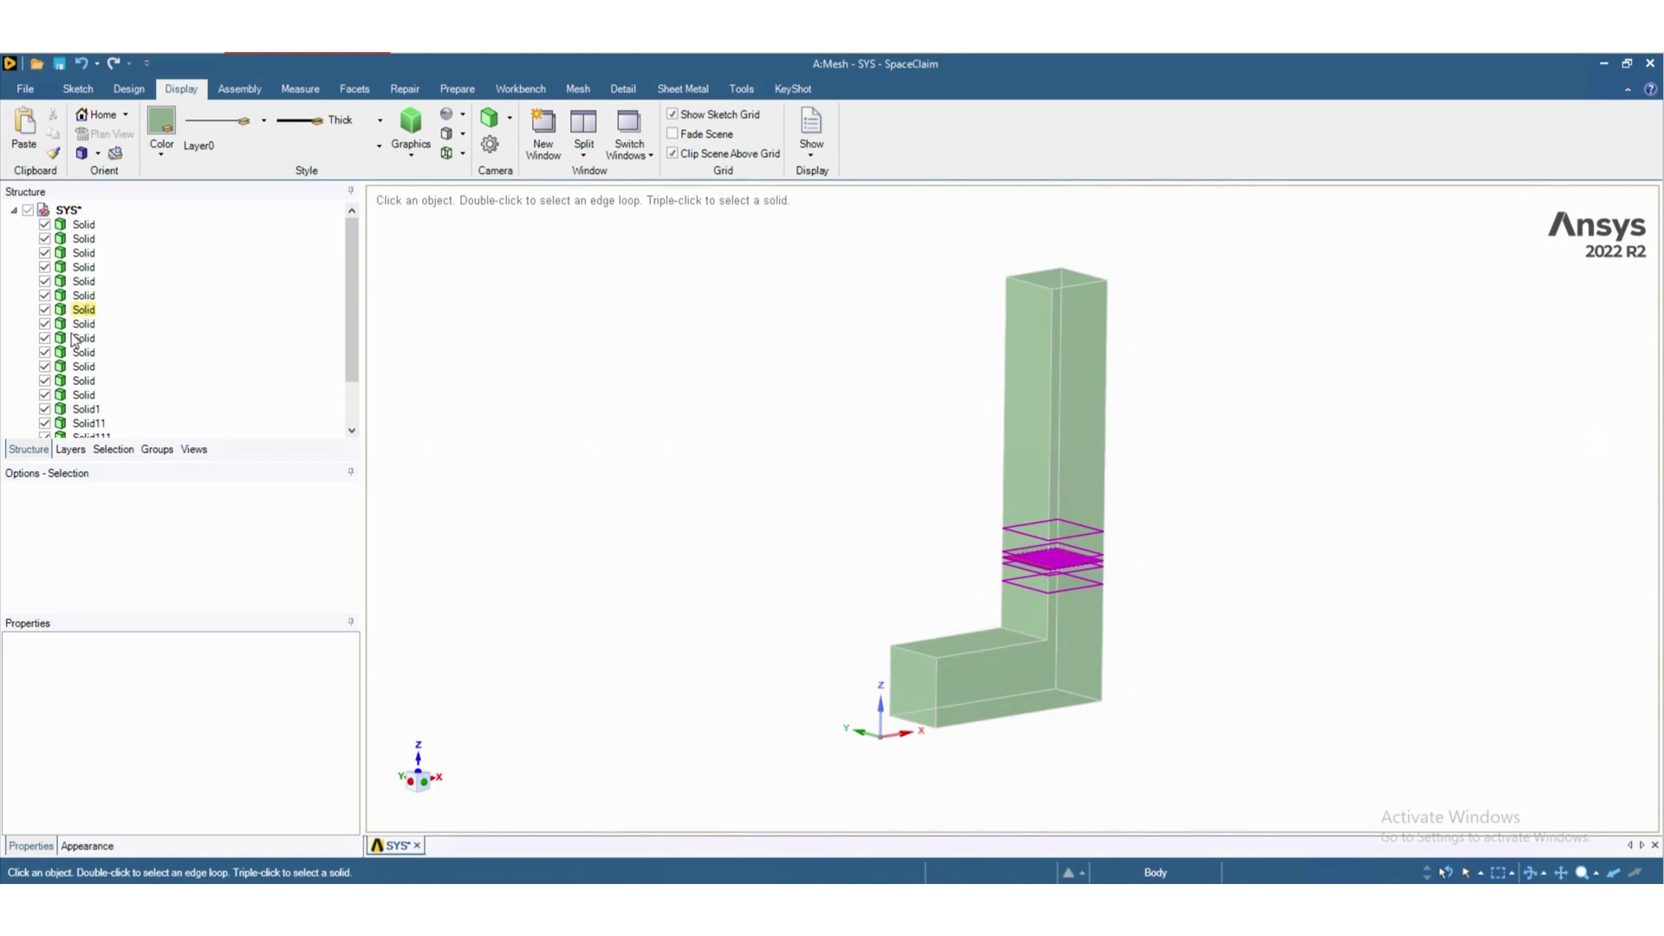
List the model's groups and highlight the solid-elements, inlet and outlet selections.
click(165, 451)
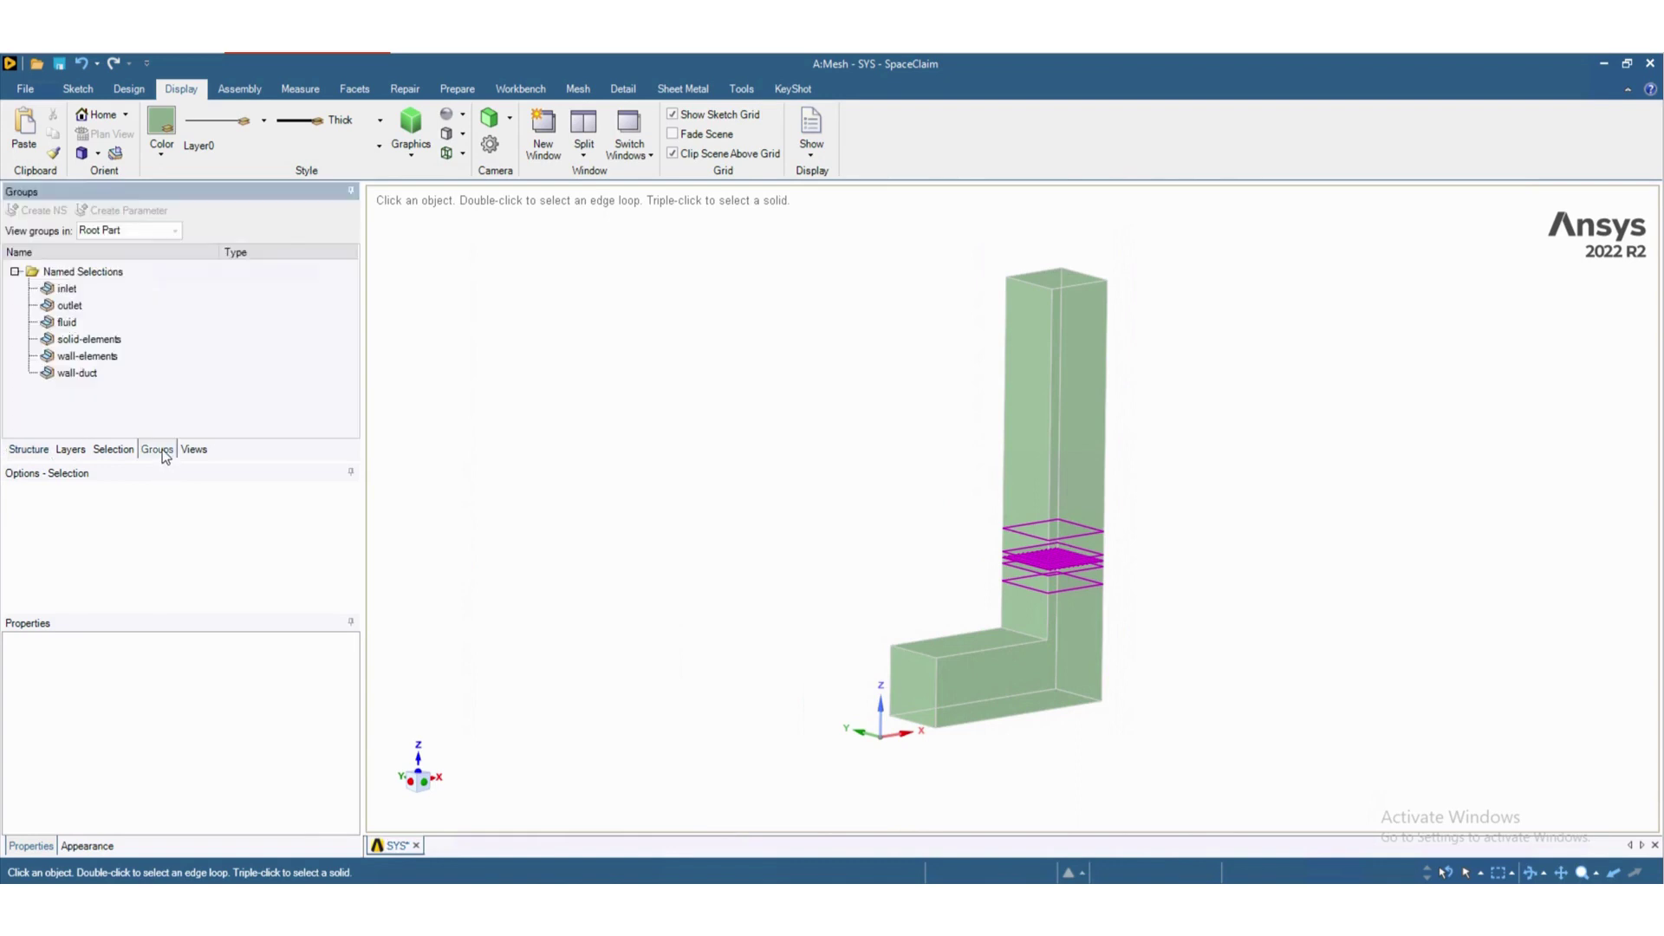
click(184, 342)
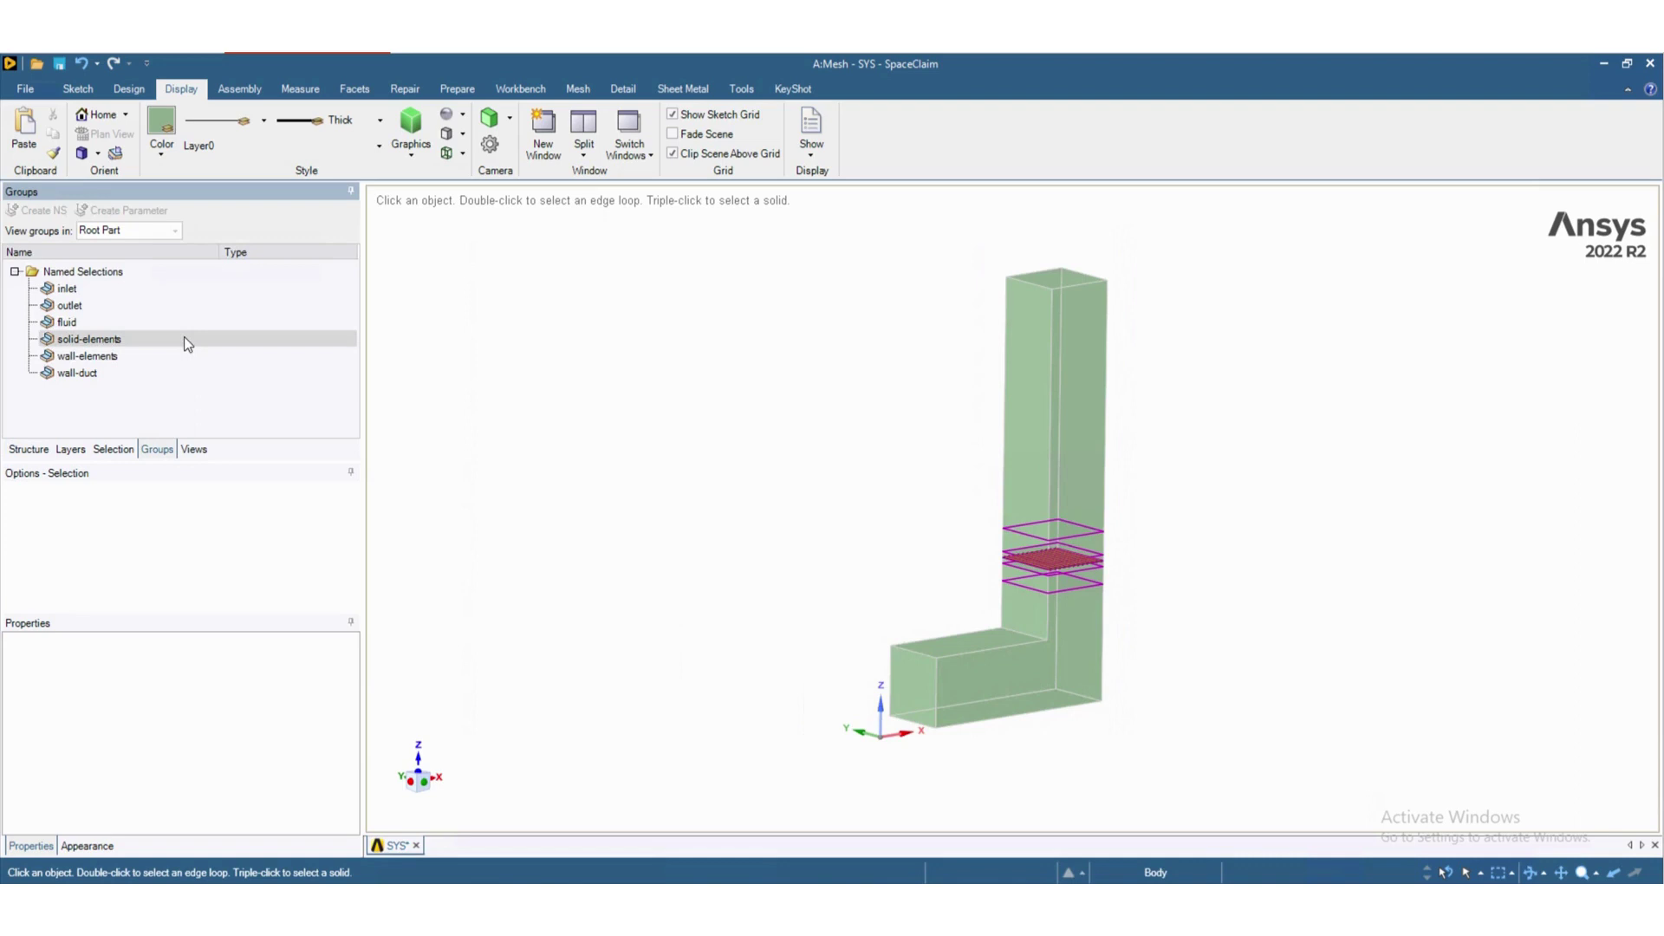
click(69, 289)
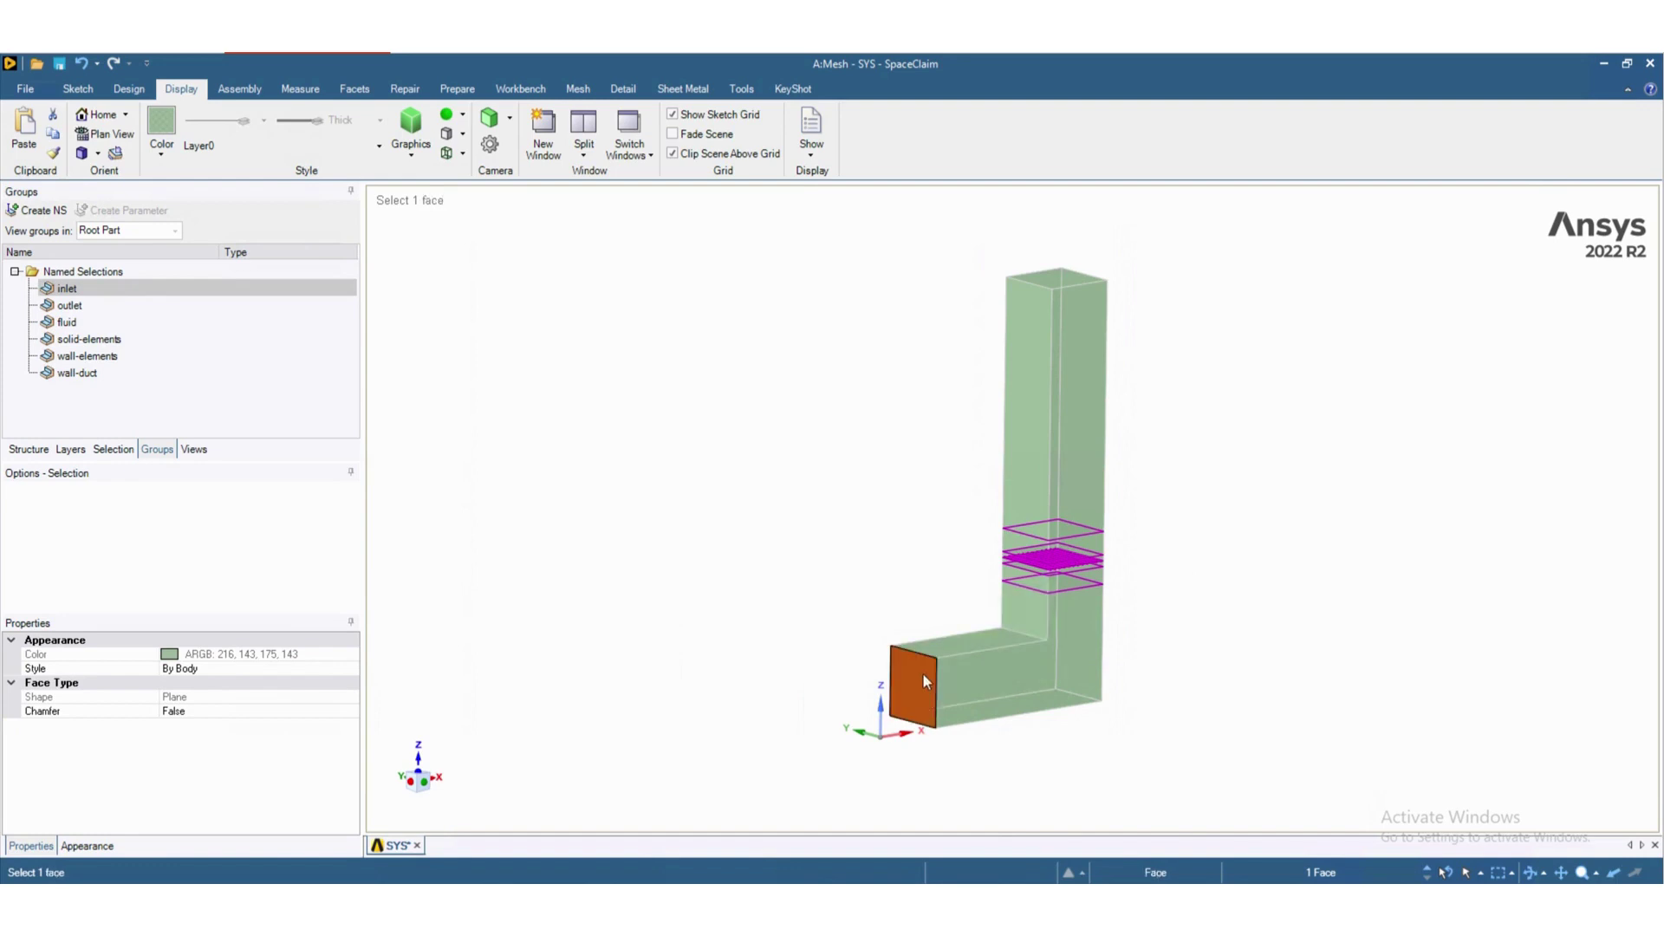
click(152, 305)
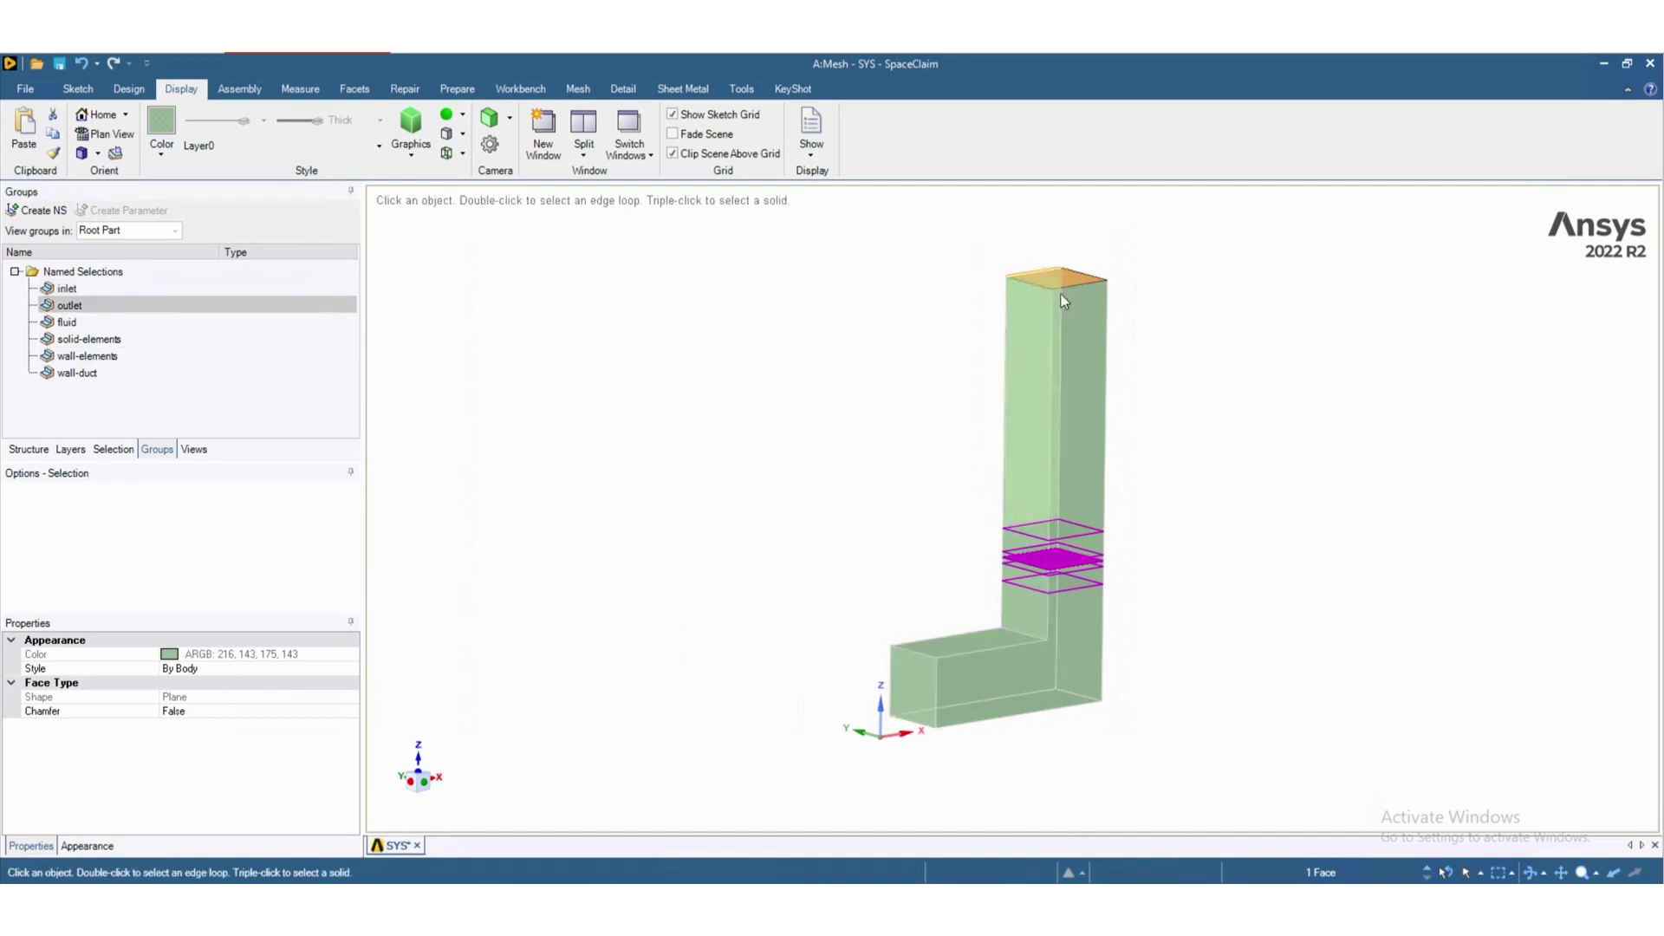
Highlight the fluid, solid-elements, wall-elements and wall-duct selections in turn.
click(77, 322)
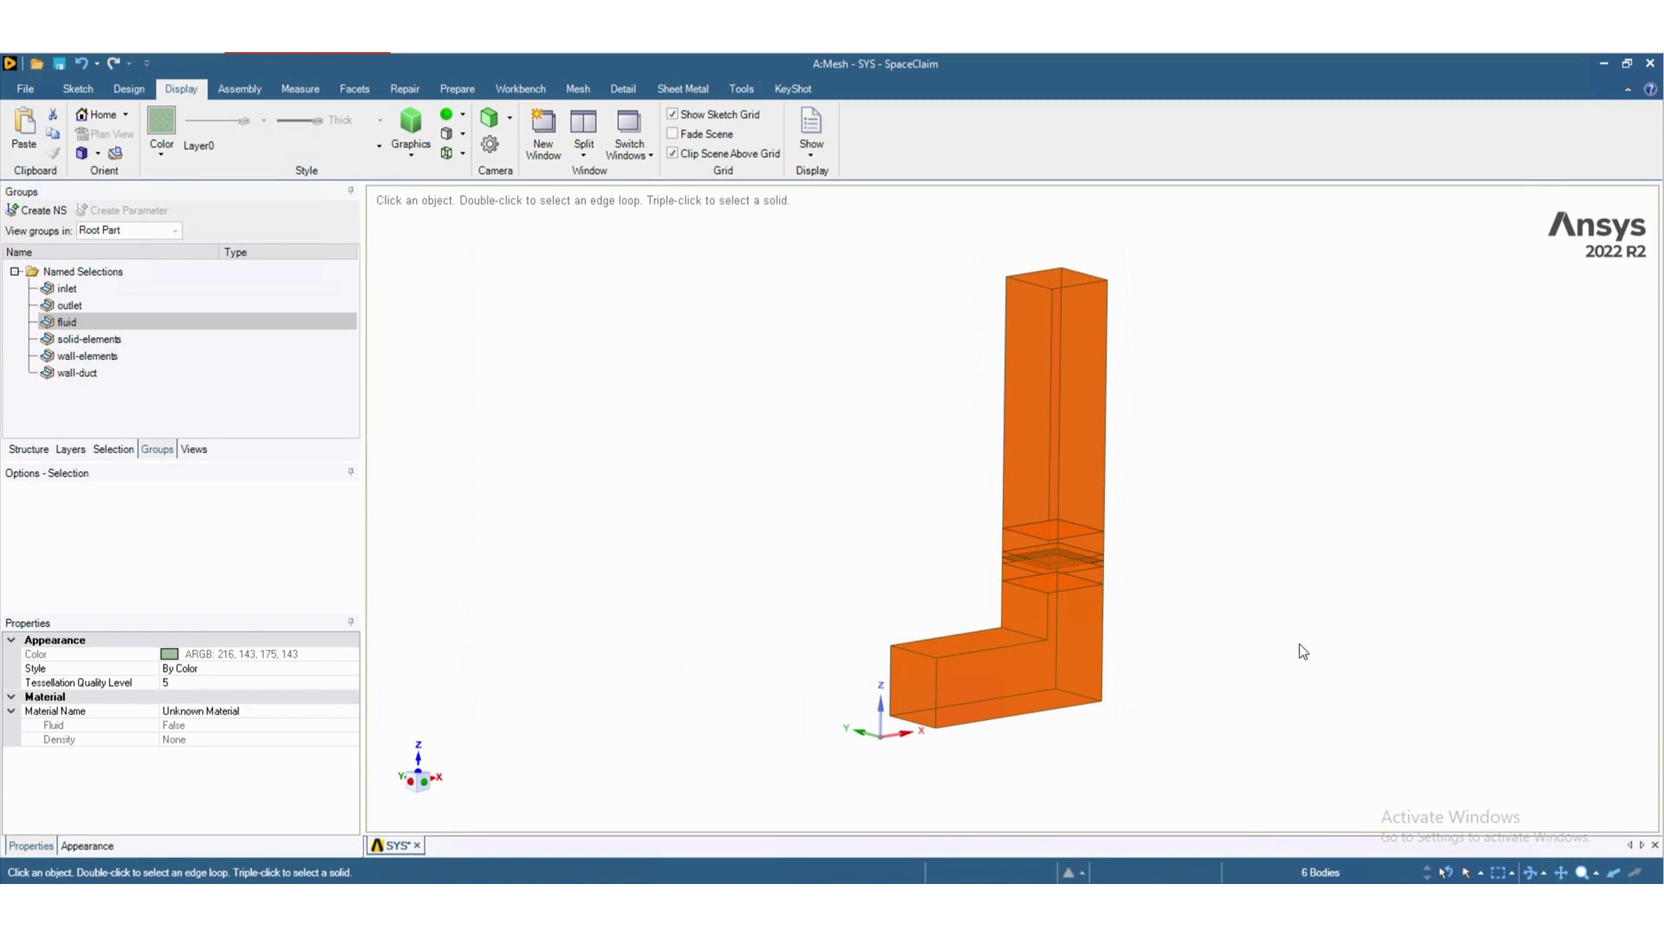
click(99, 341)
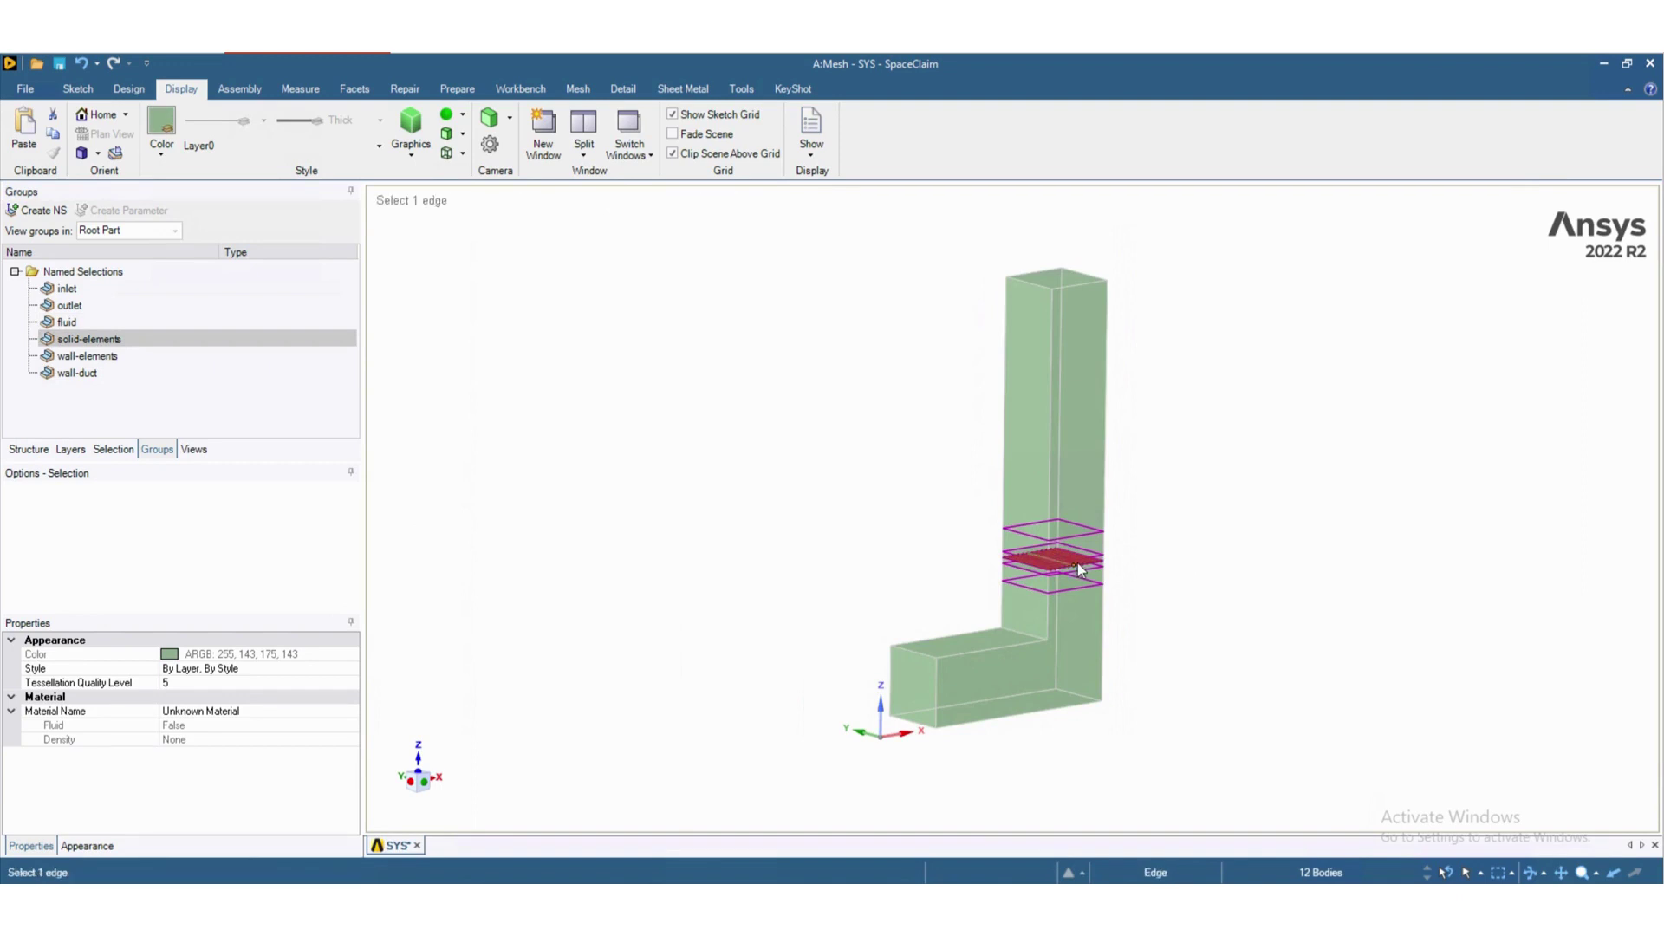
click(112, 359)
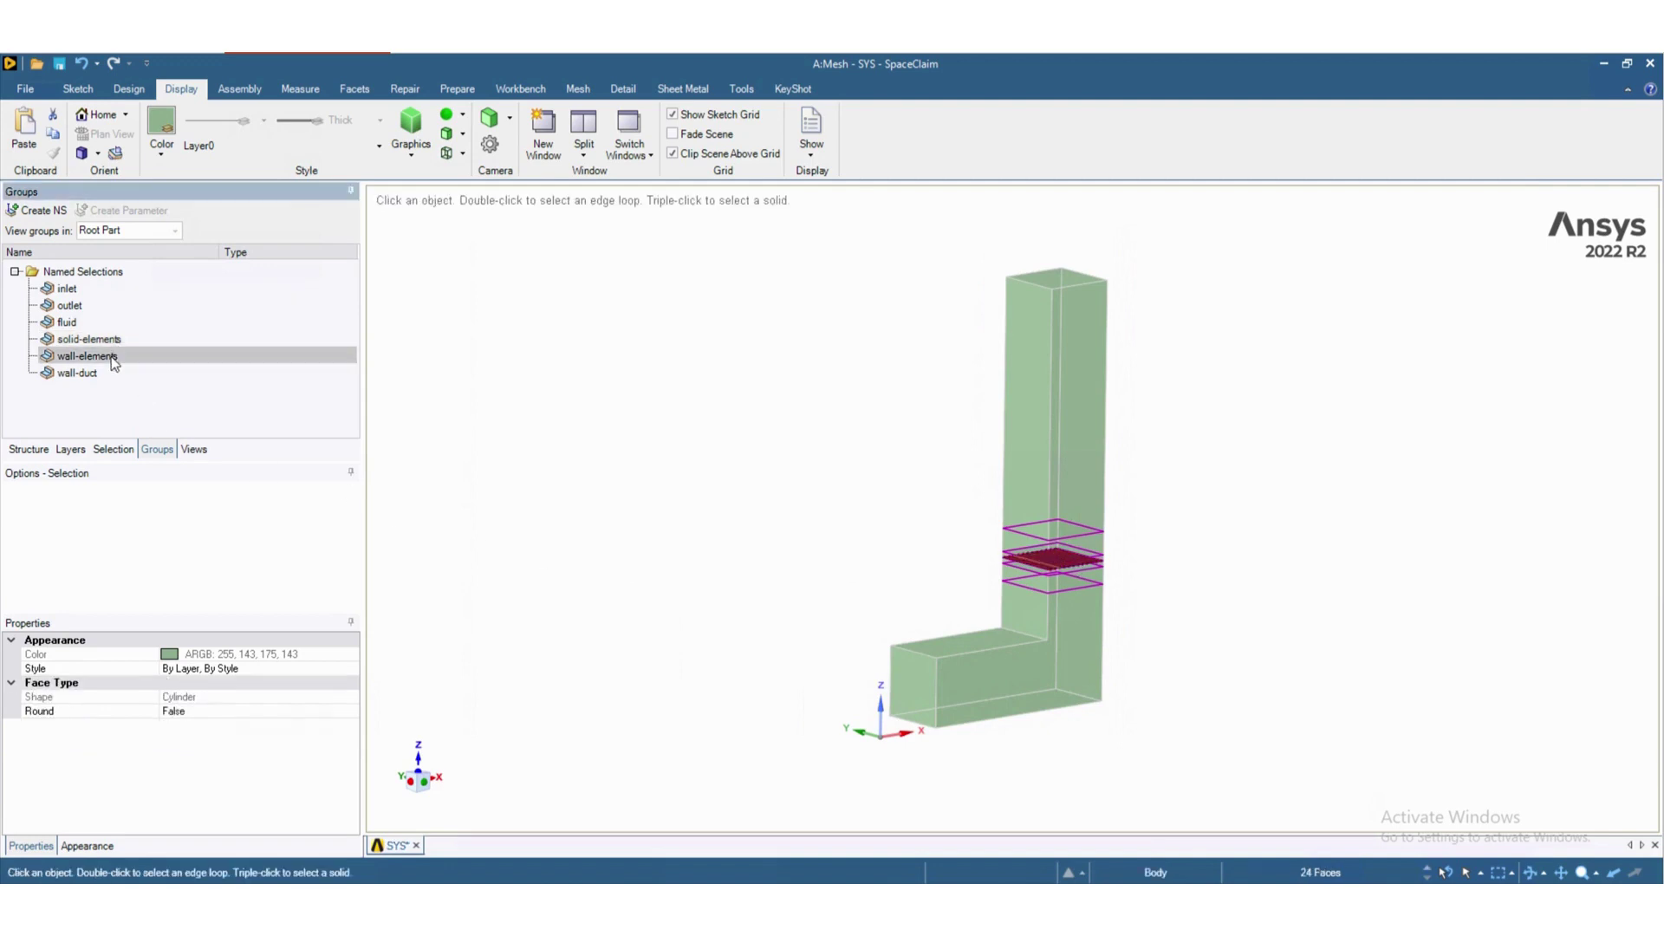
scroll(1068, 575, up, 10)
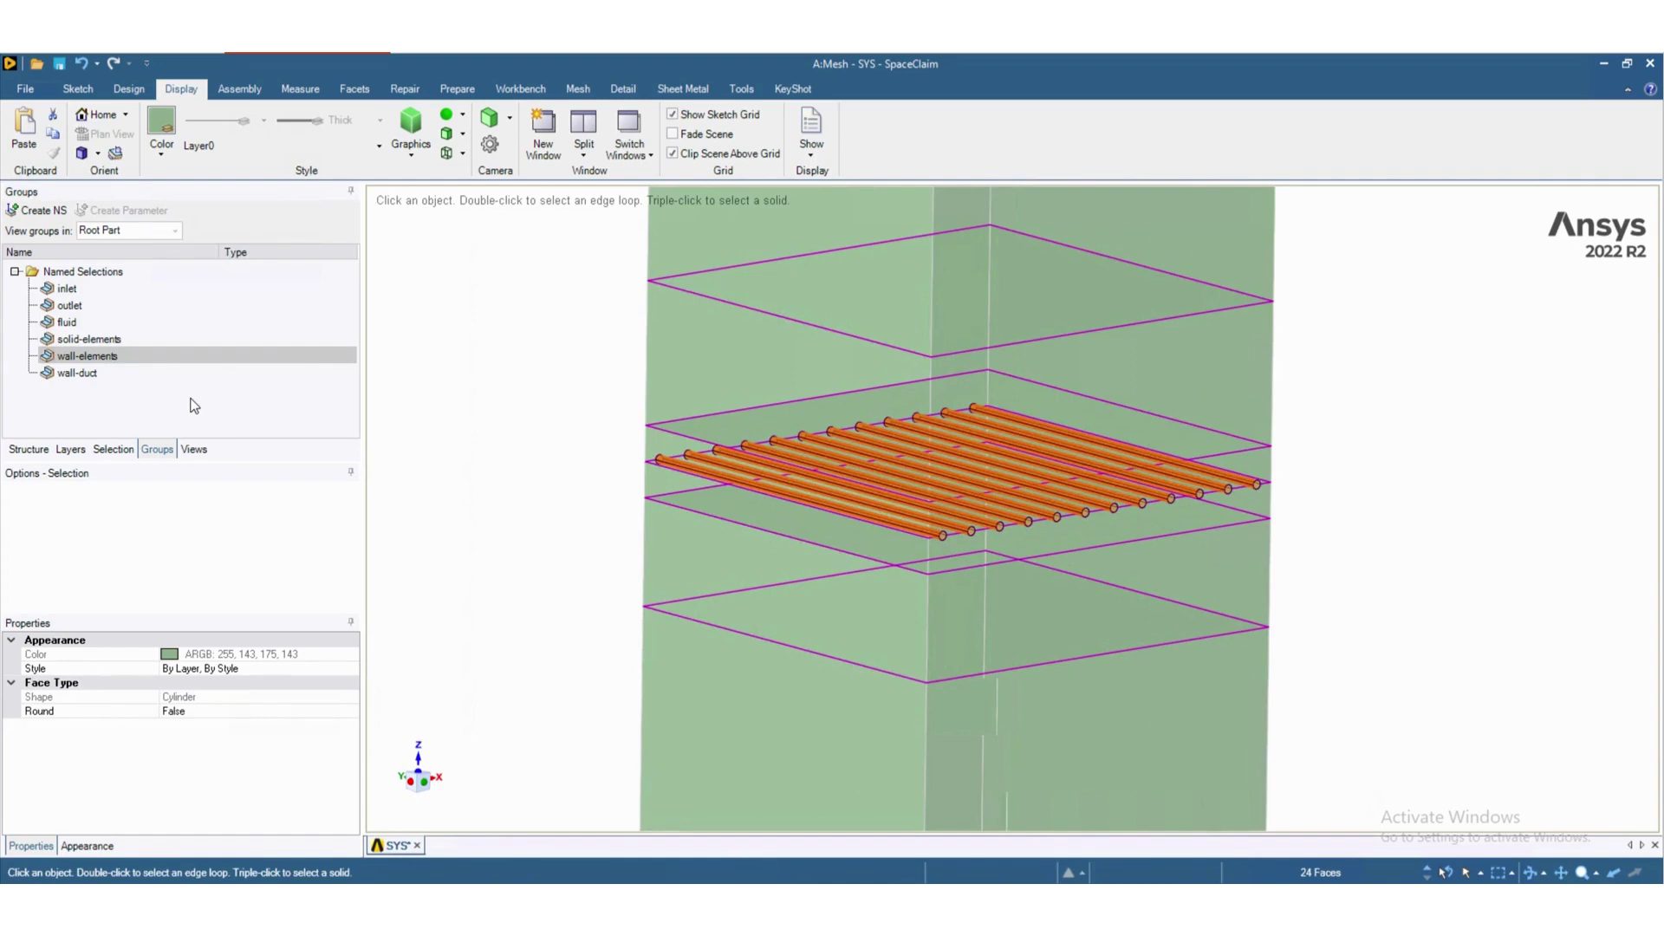
click(83, 374)
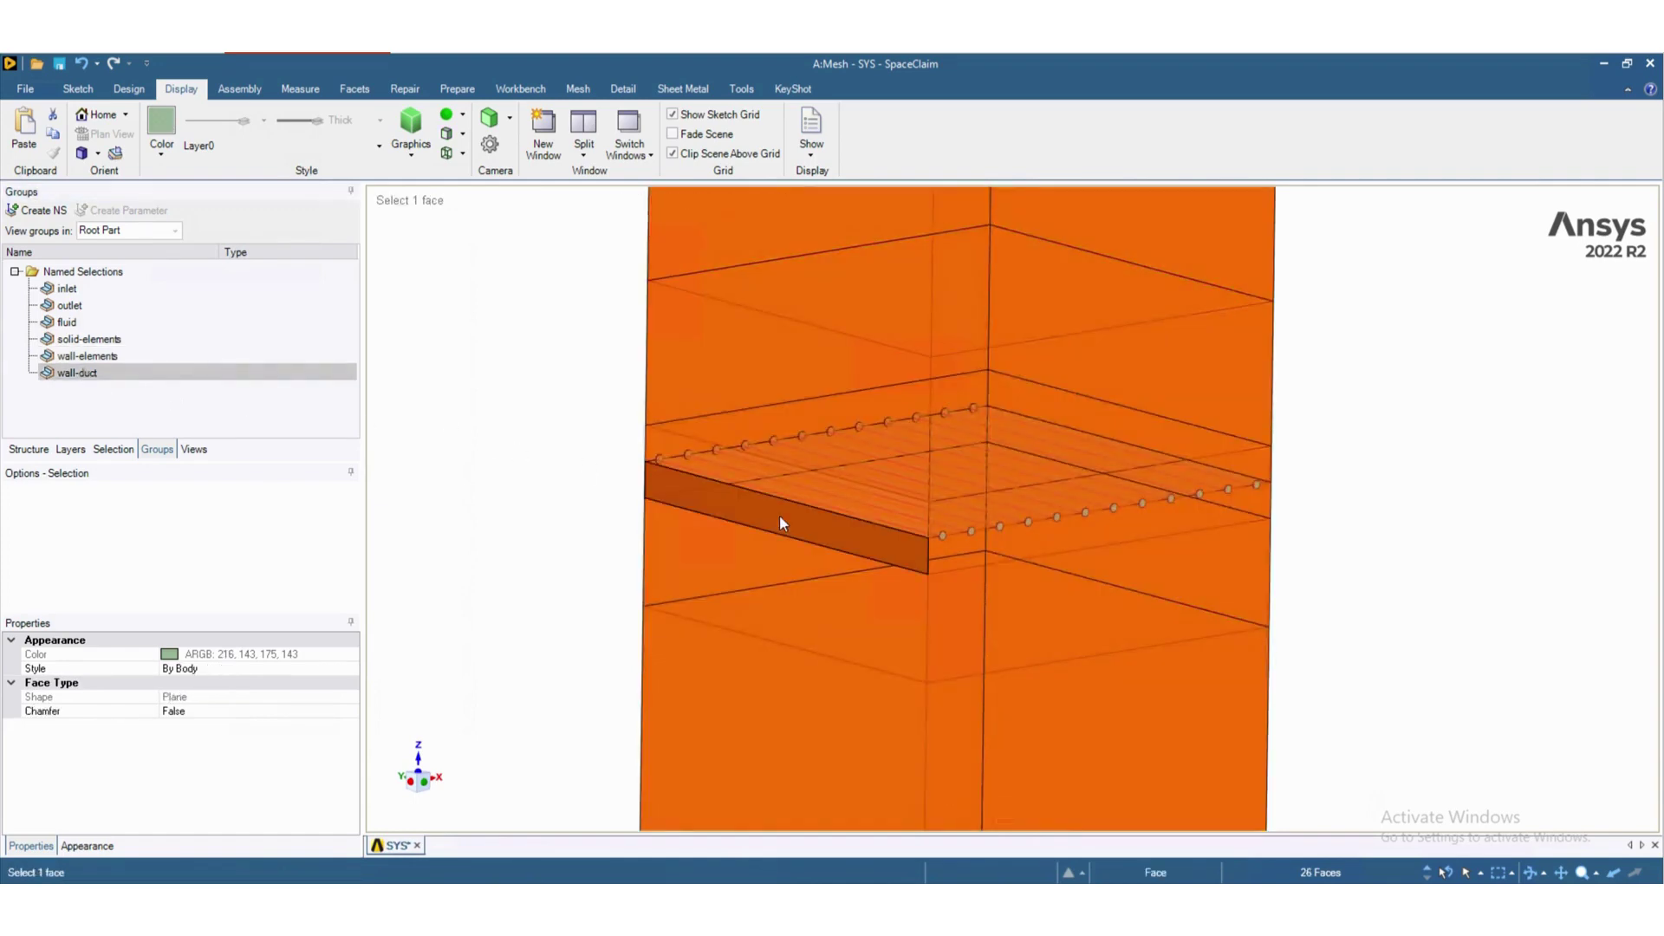
scroll(779, 515, down, 10)
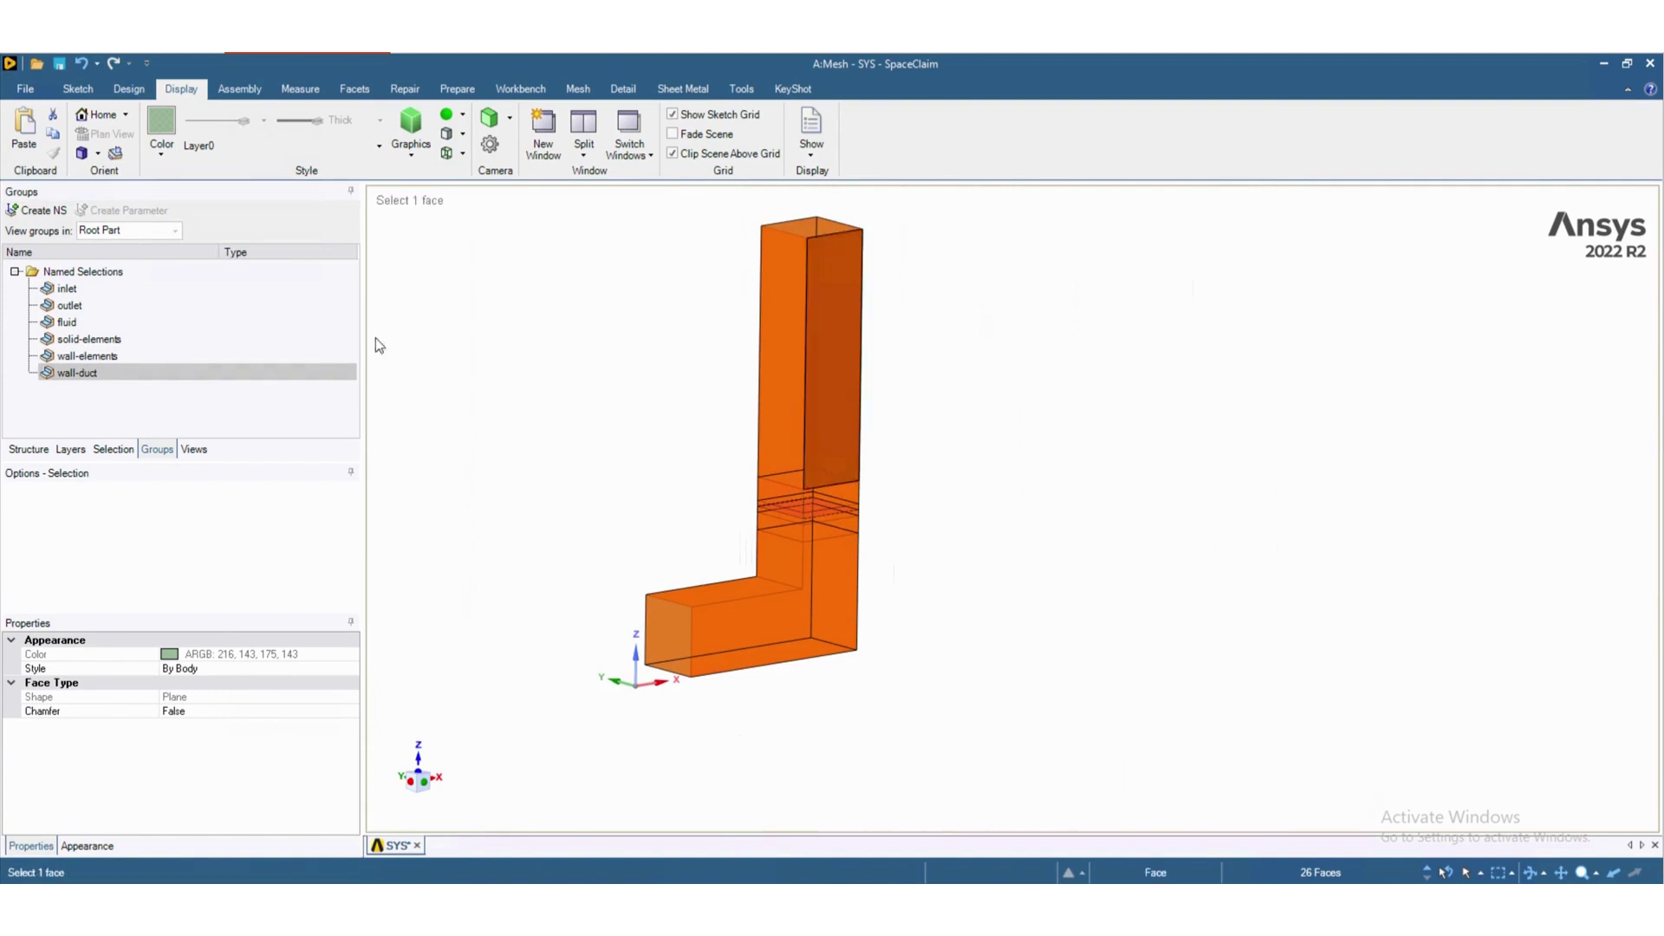
scroll(638, 348, up, 2)
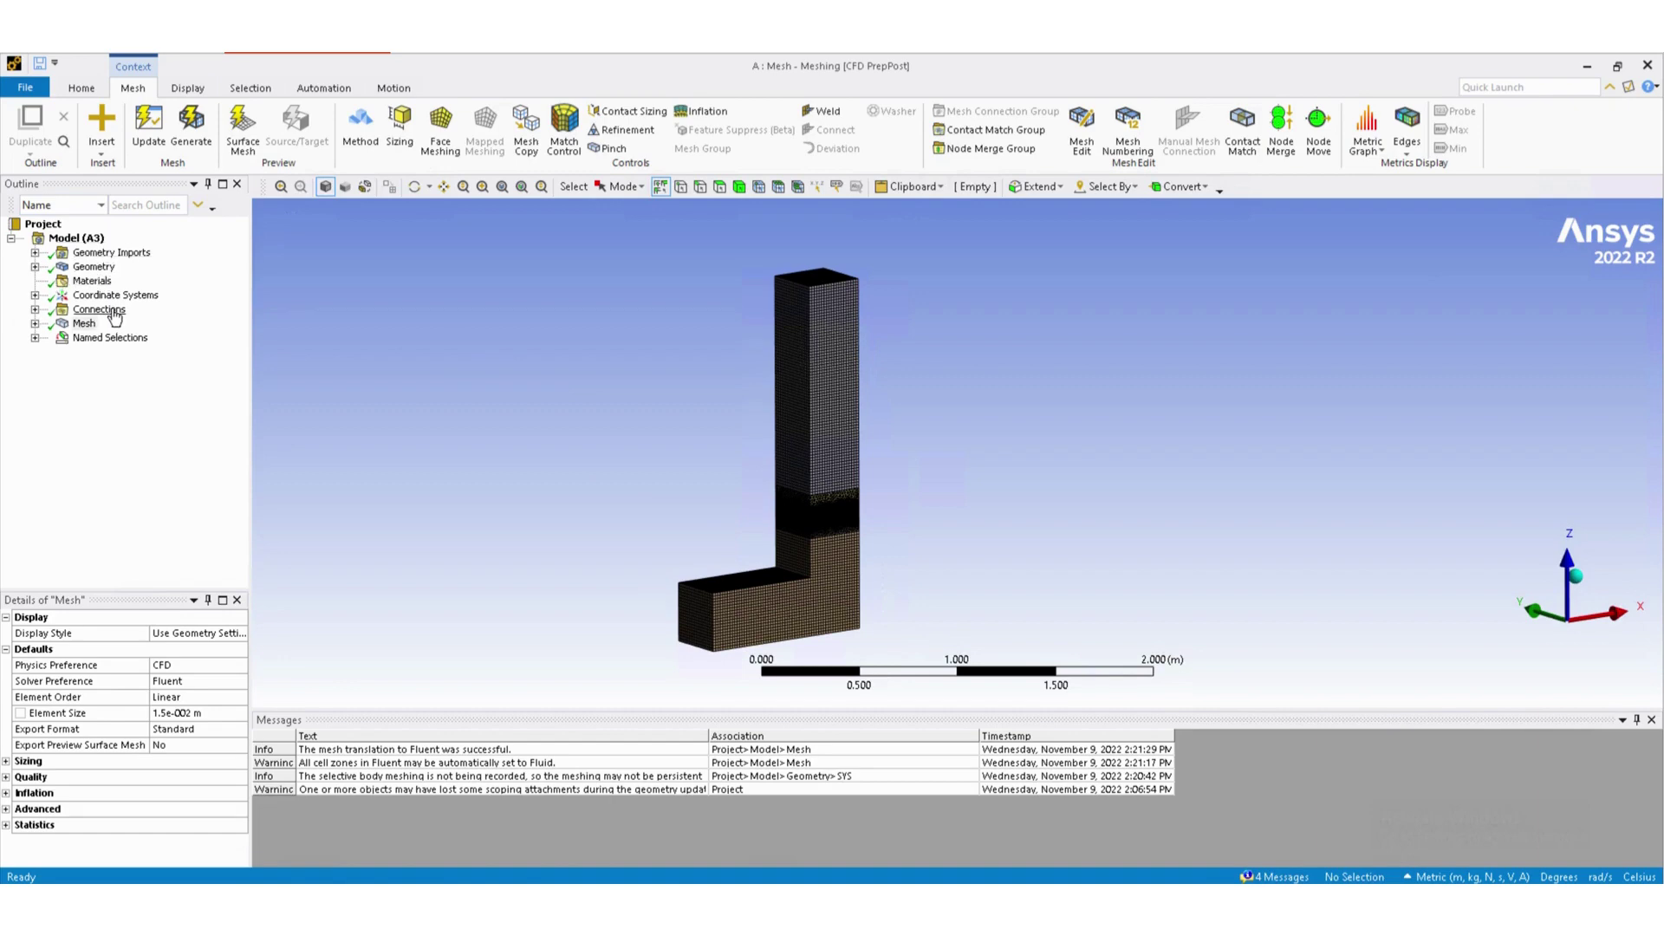
Reveal the mesh controls and check global sizing: 1.2 growth rate, 1.5e-002 m max size, curvature on.
click(35, 324)
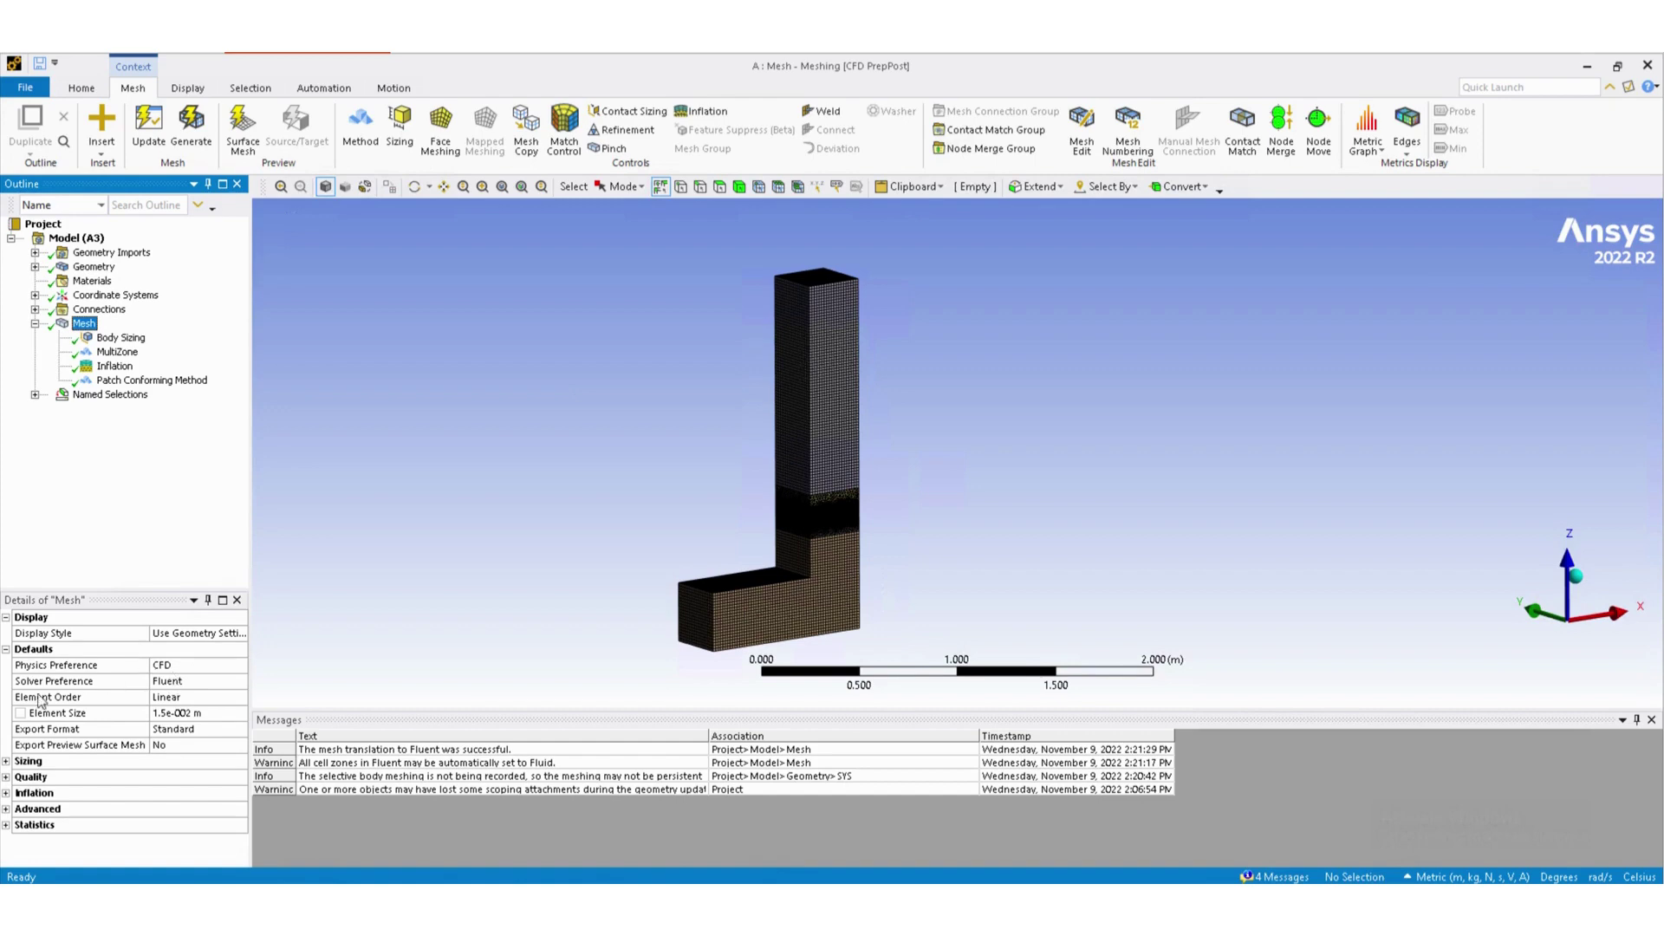
click(6, 761)
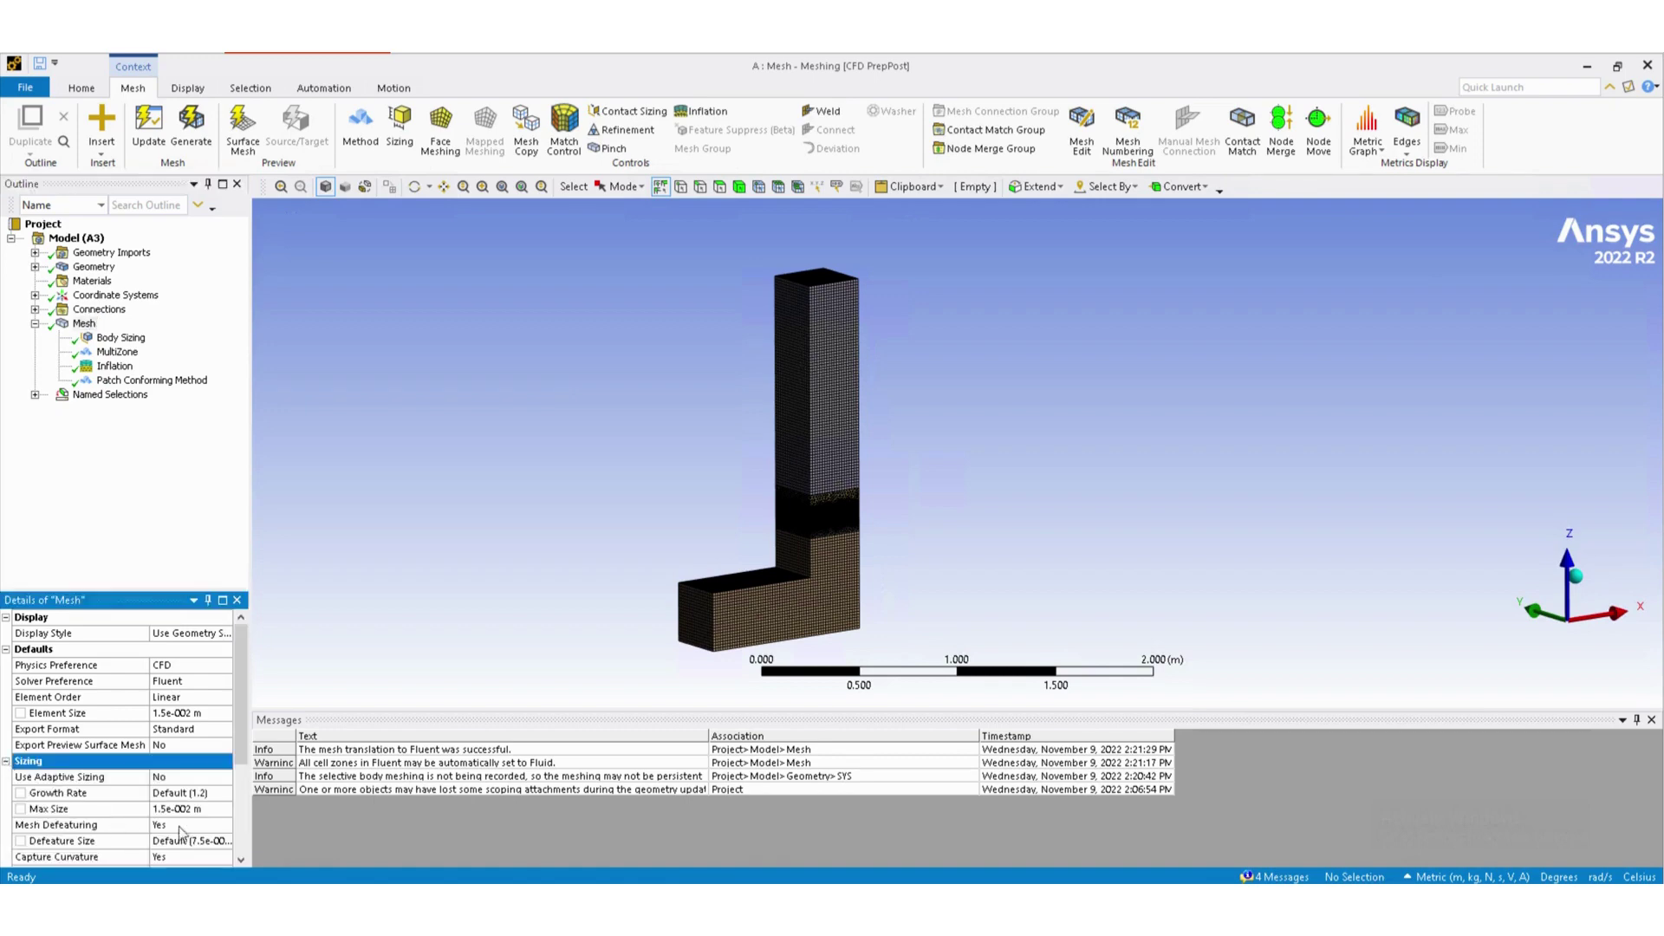
scroll(238, 741, down, 3)
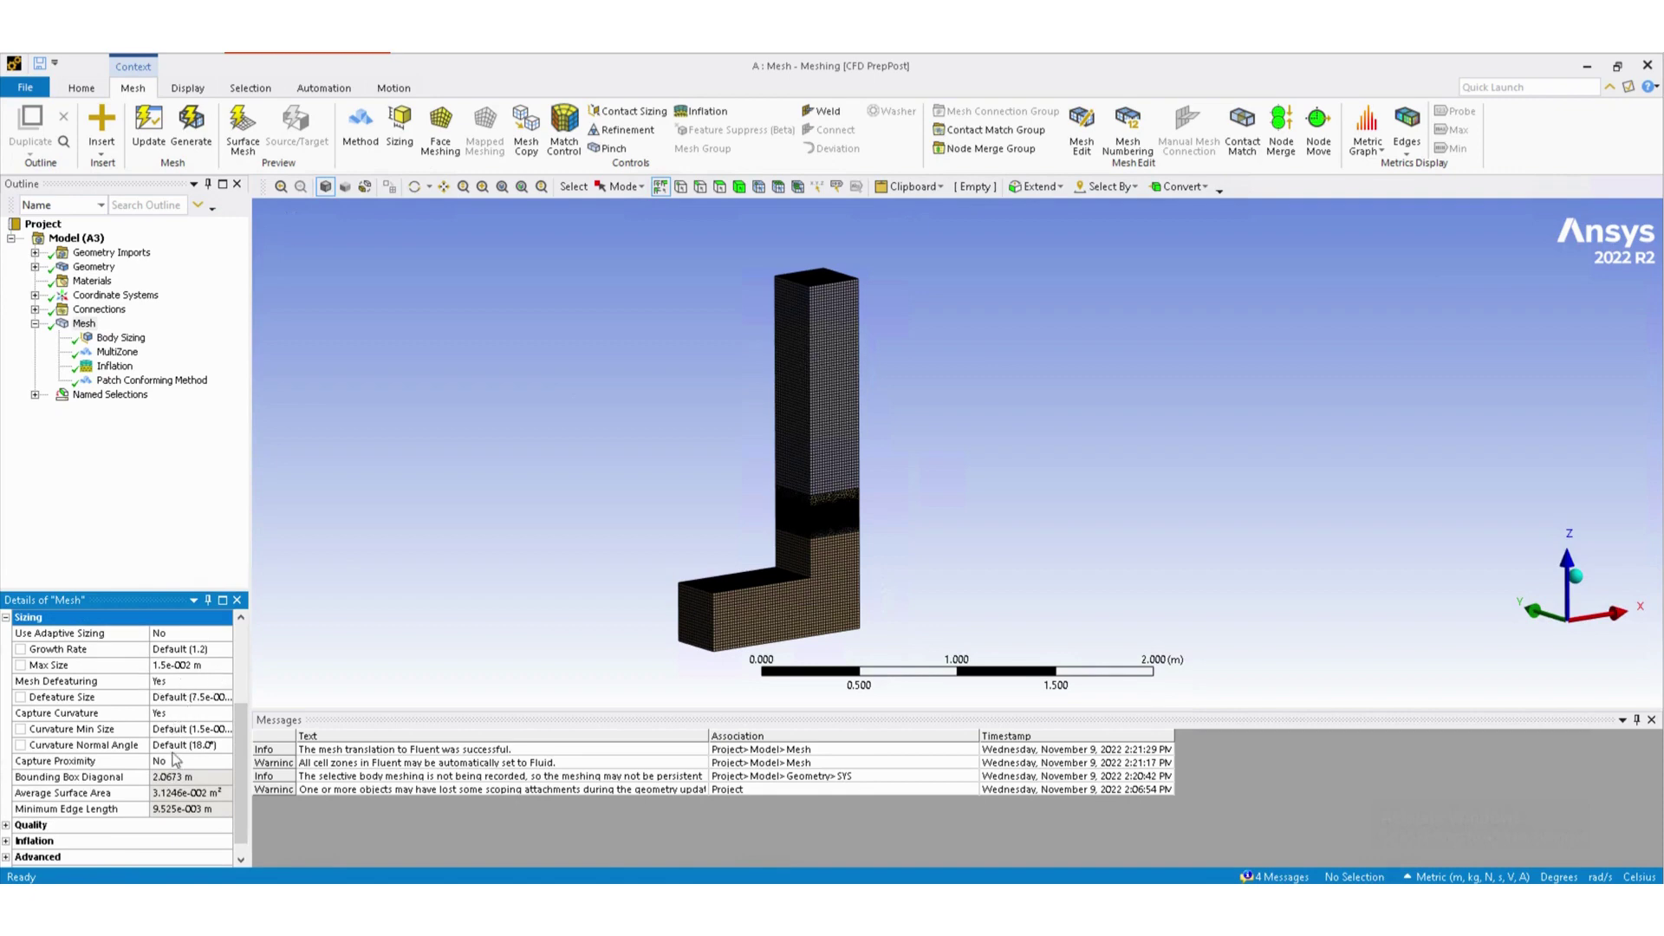
scroll(185, 758, down, 1)
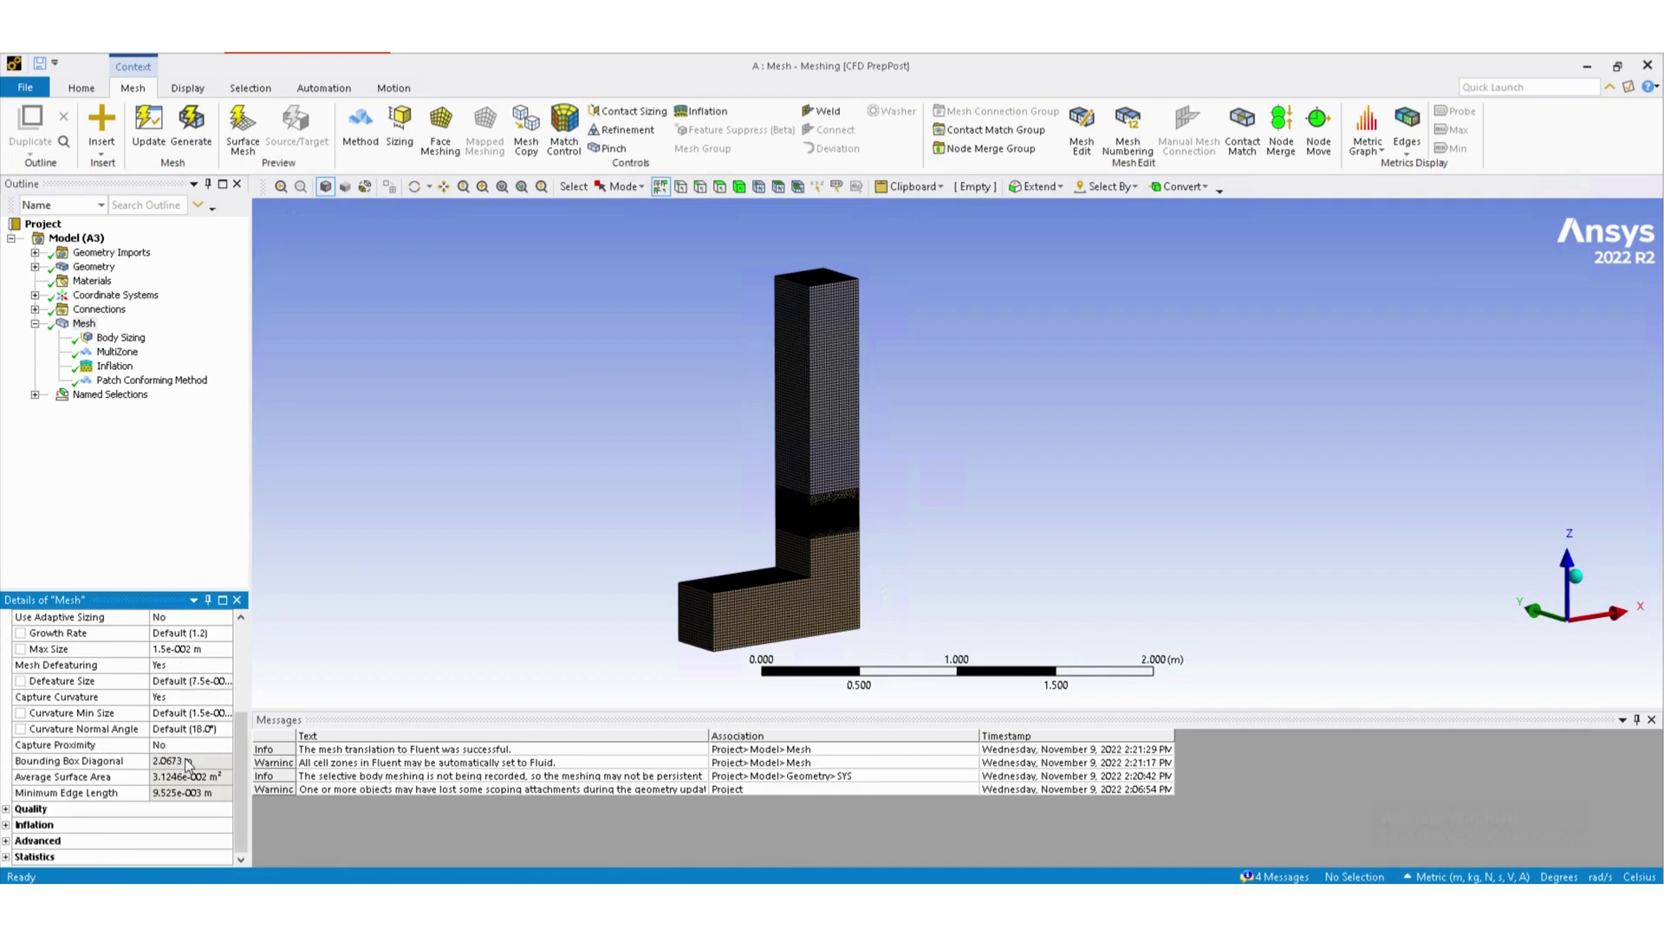
scroll(184, 761, up, 3)
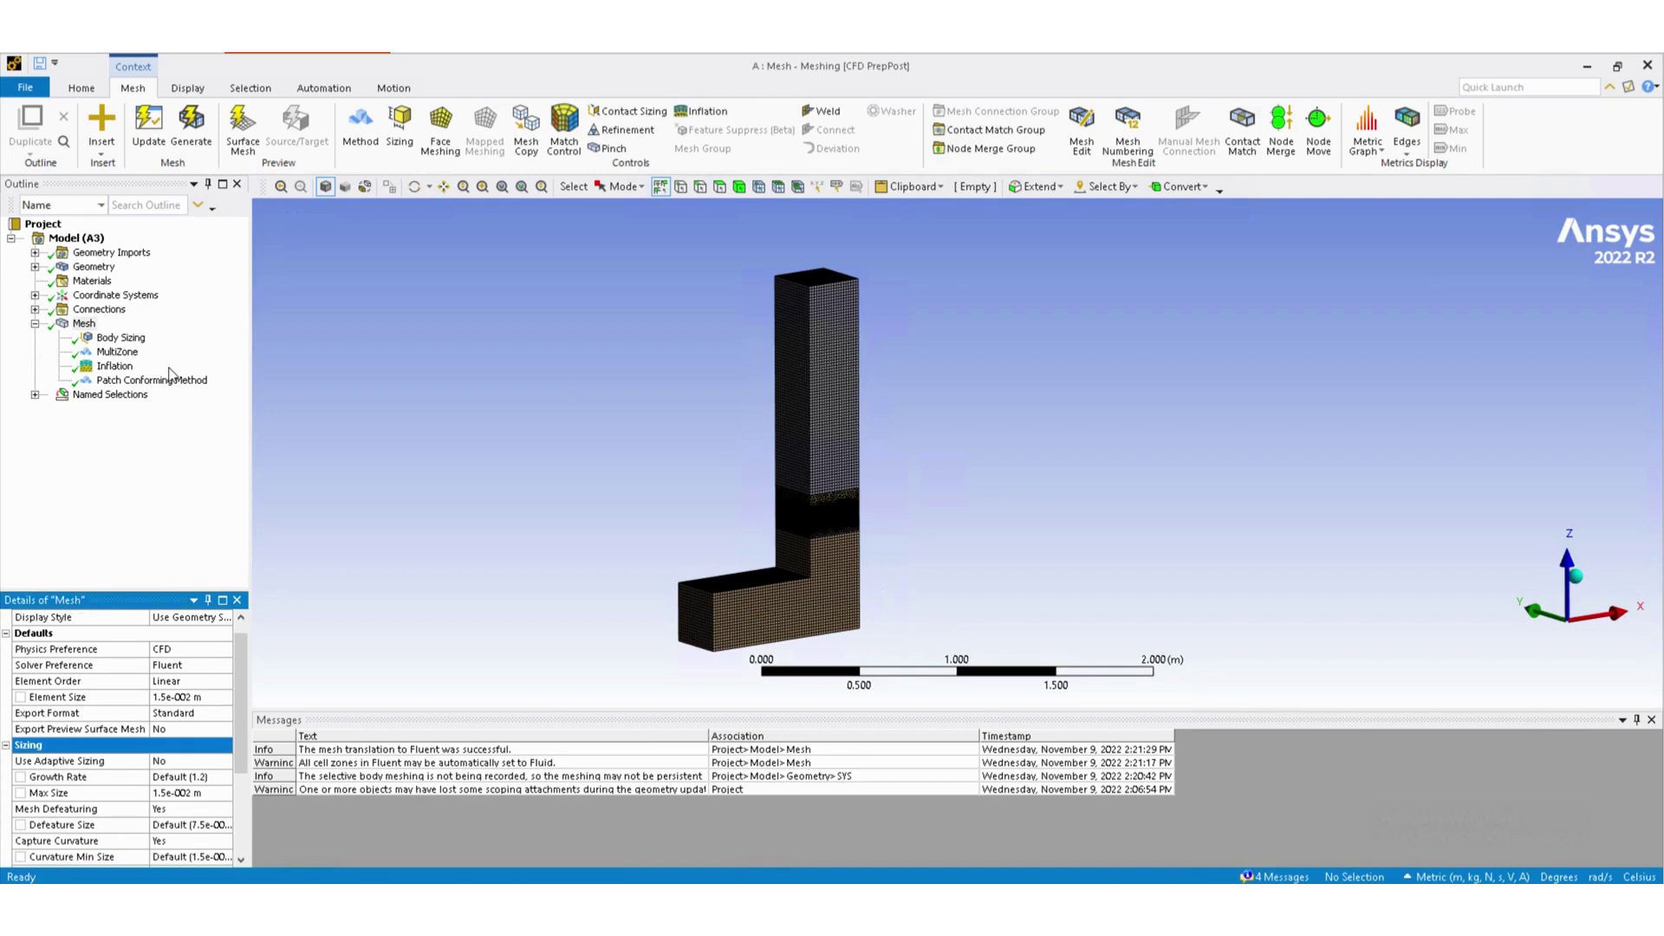
Inspect the Body Sizing control (1.5e-003 m on 14 bodies), framing its highlighted band.
click(122, 338)
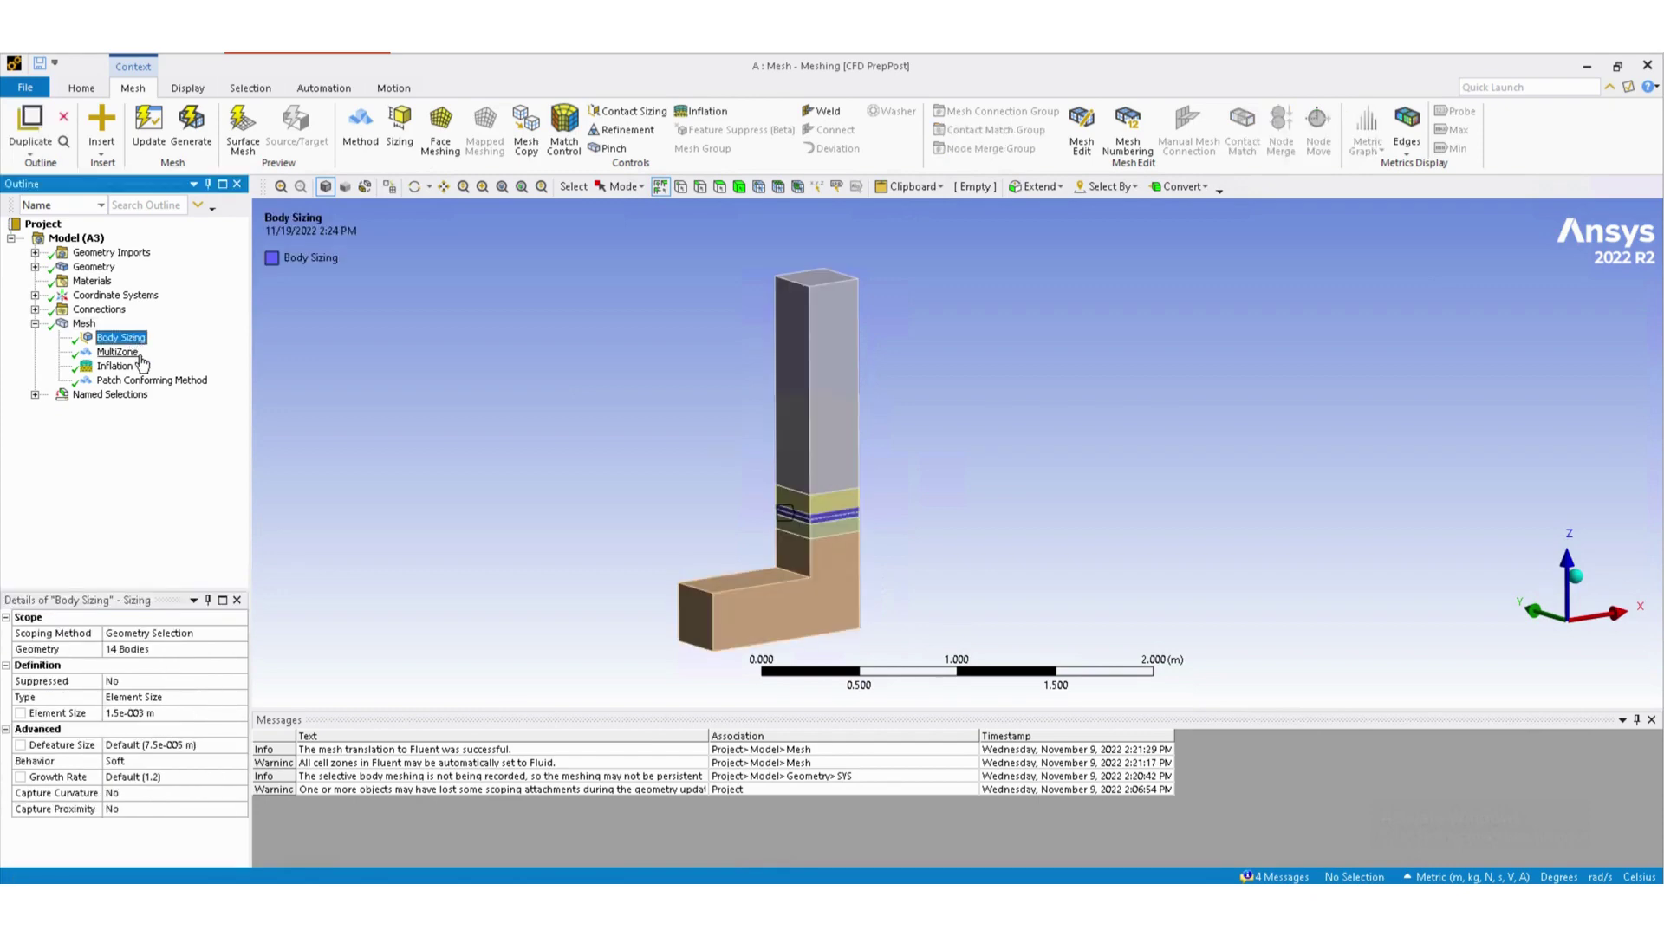
scroll(814, 522, up, 5)
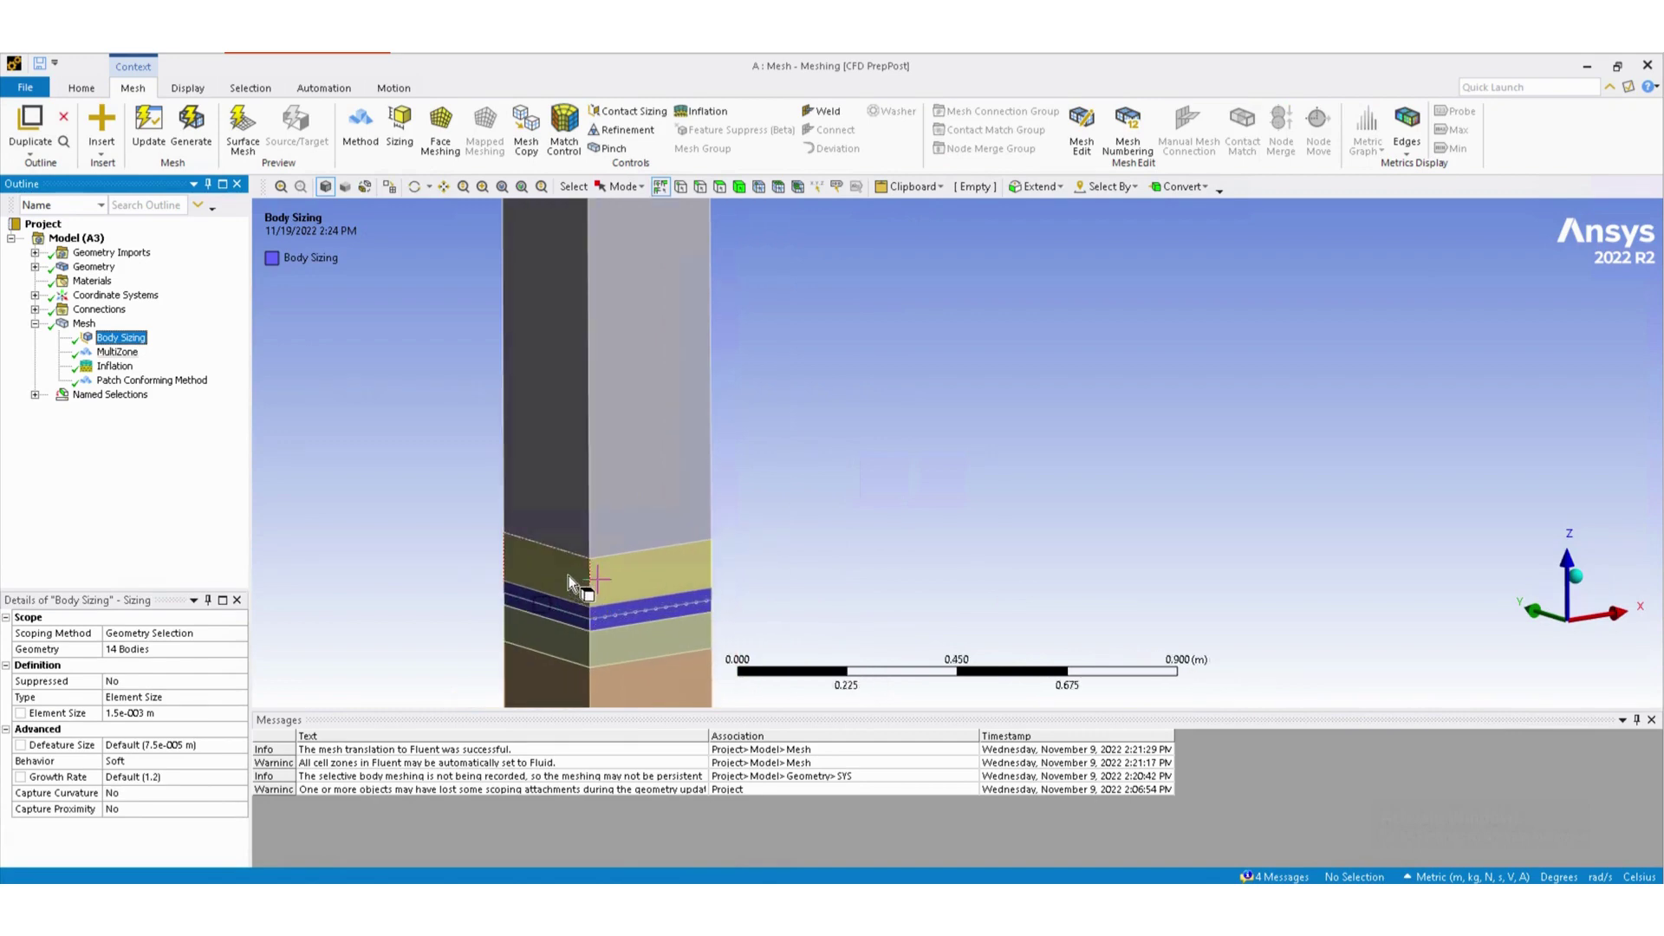
ctrl+middle_drag(568, 574, 751, 370)
scroll(762, 408, up, 3)
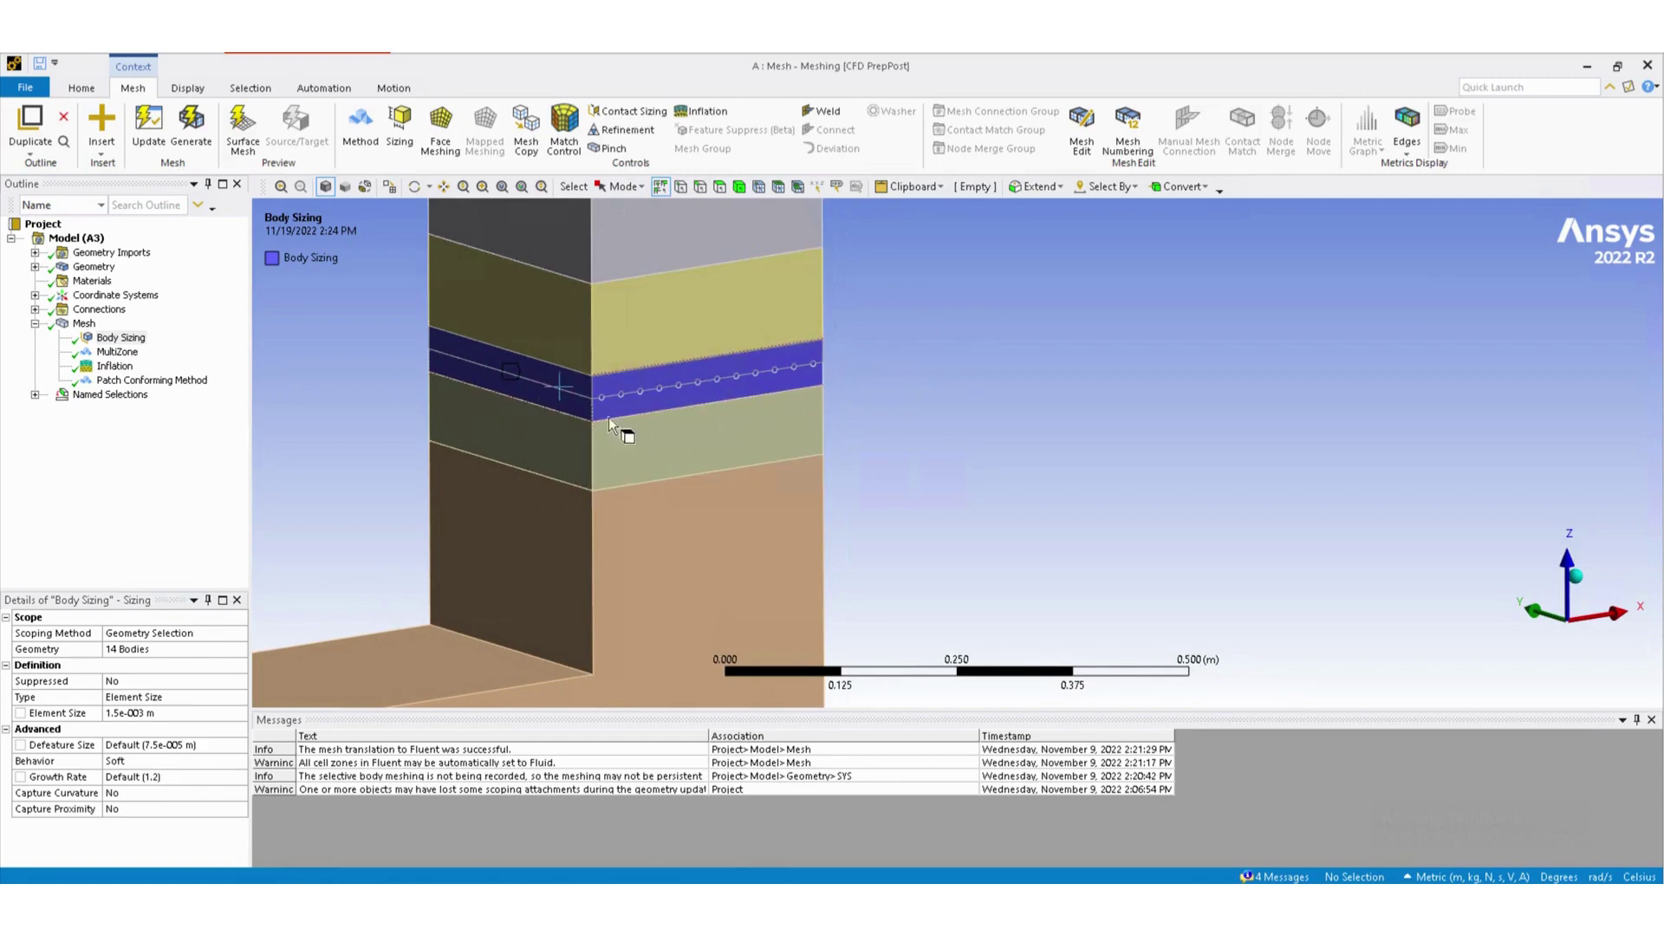
scroll(579, 378, up, 2)
scroll(576, 378, up, 1)
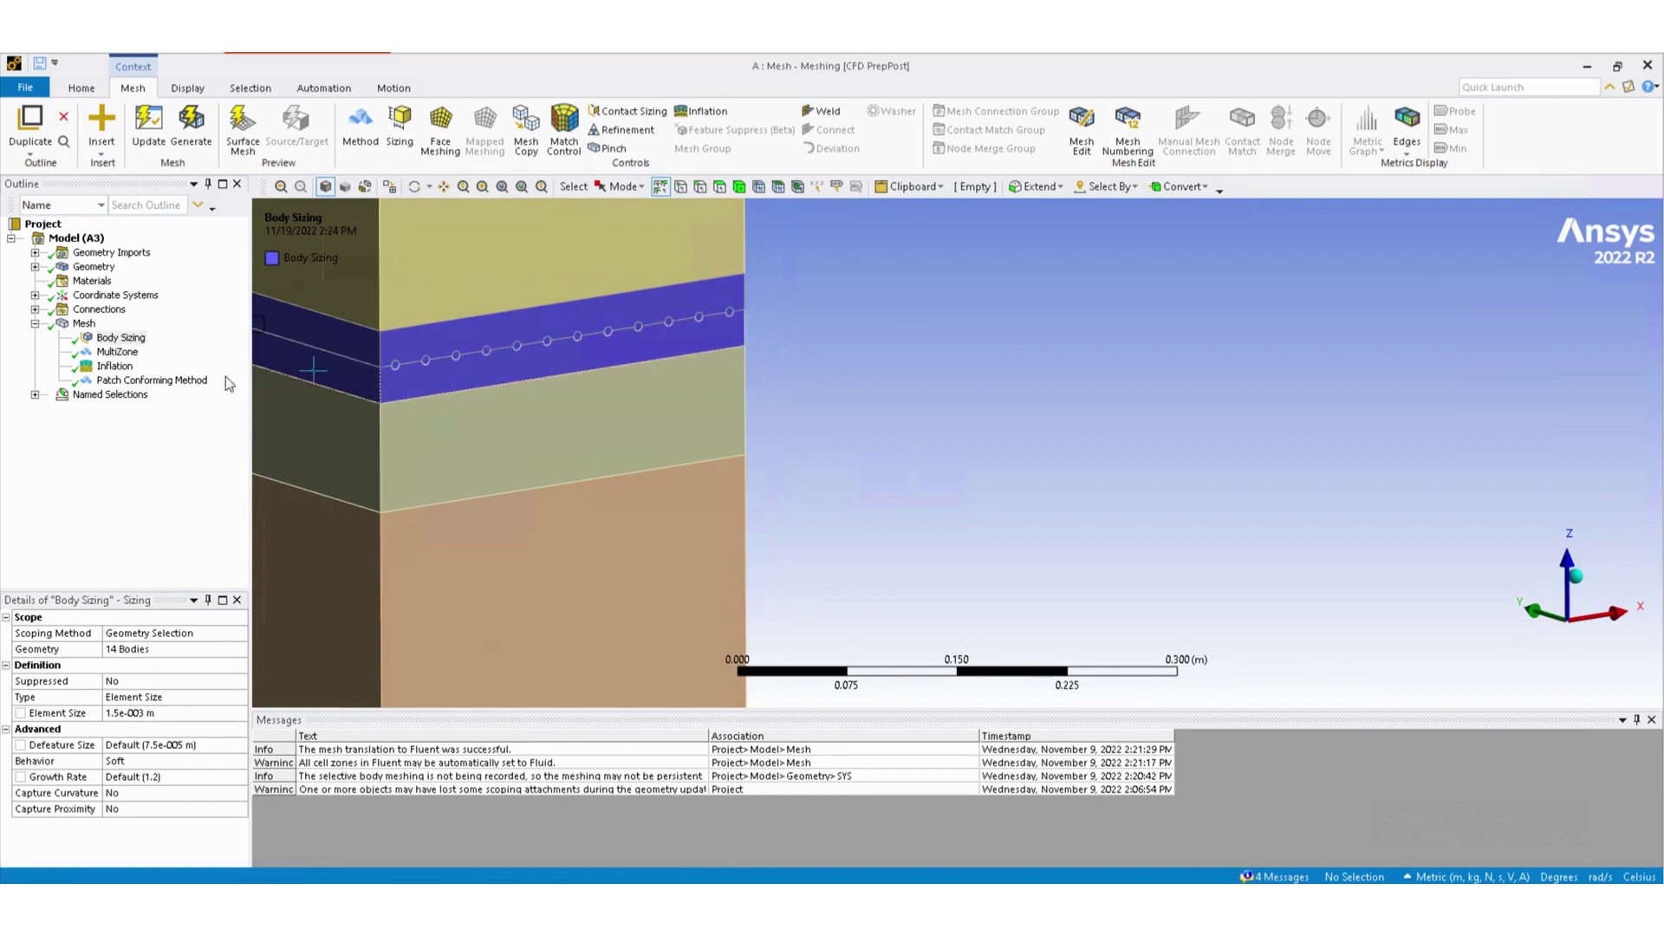
double_click(115, 339)
key(Escape)
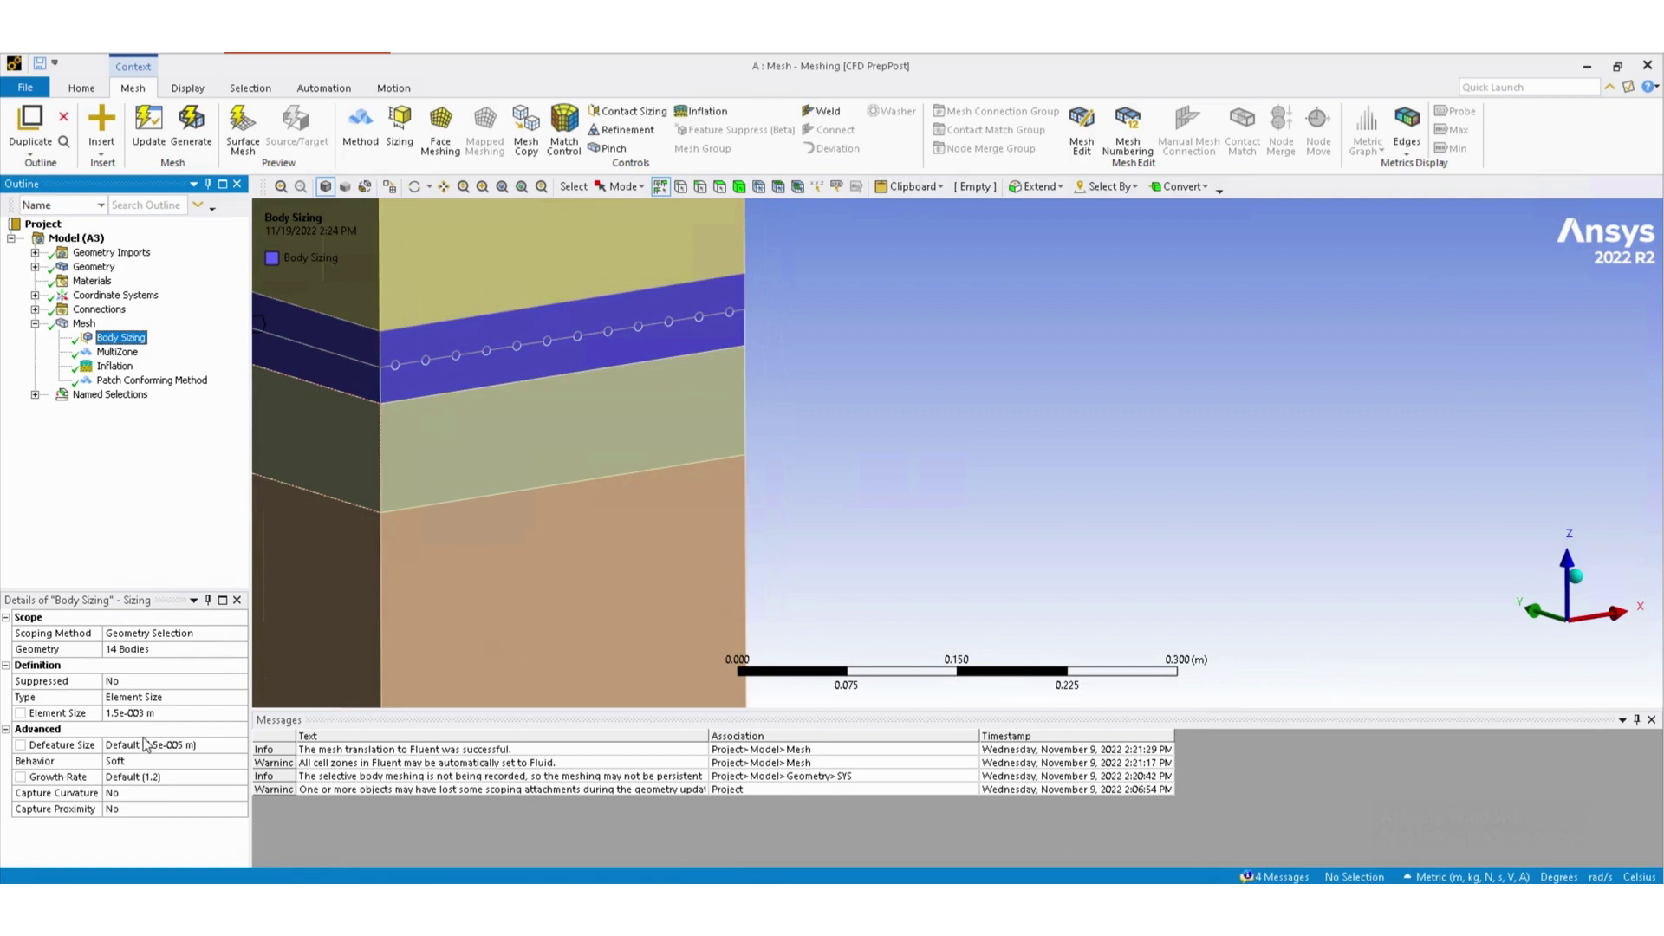
Review MultiZone settings: 2 bodies, Hexa mapped mesh, 4 manually chosen source faces.
click(121, 352)
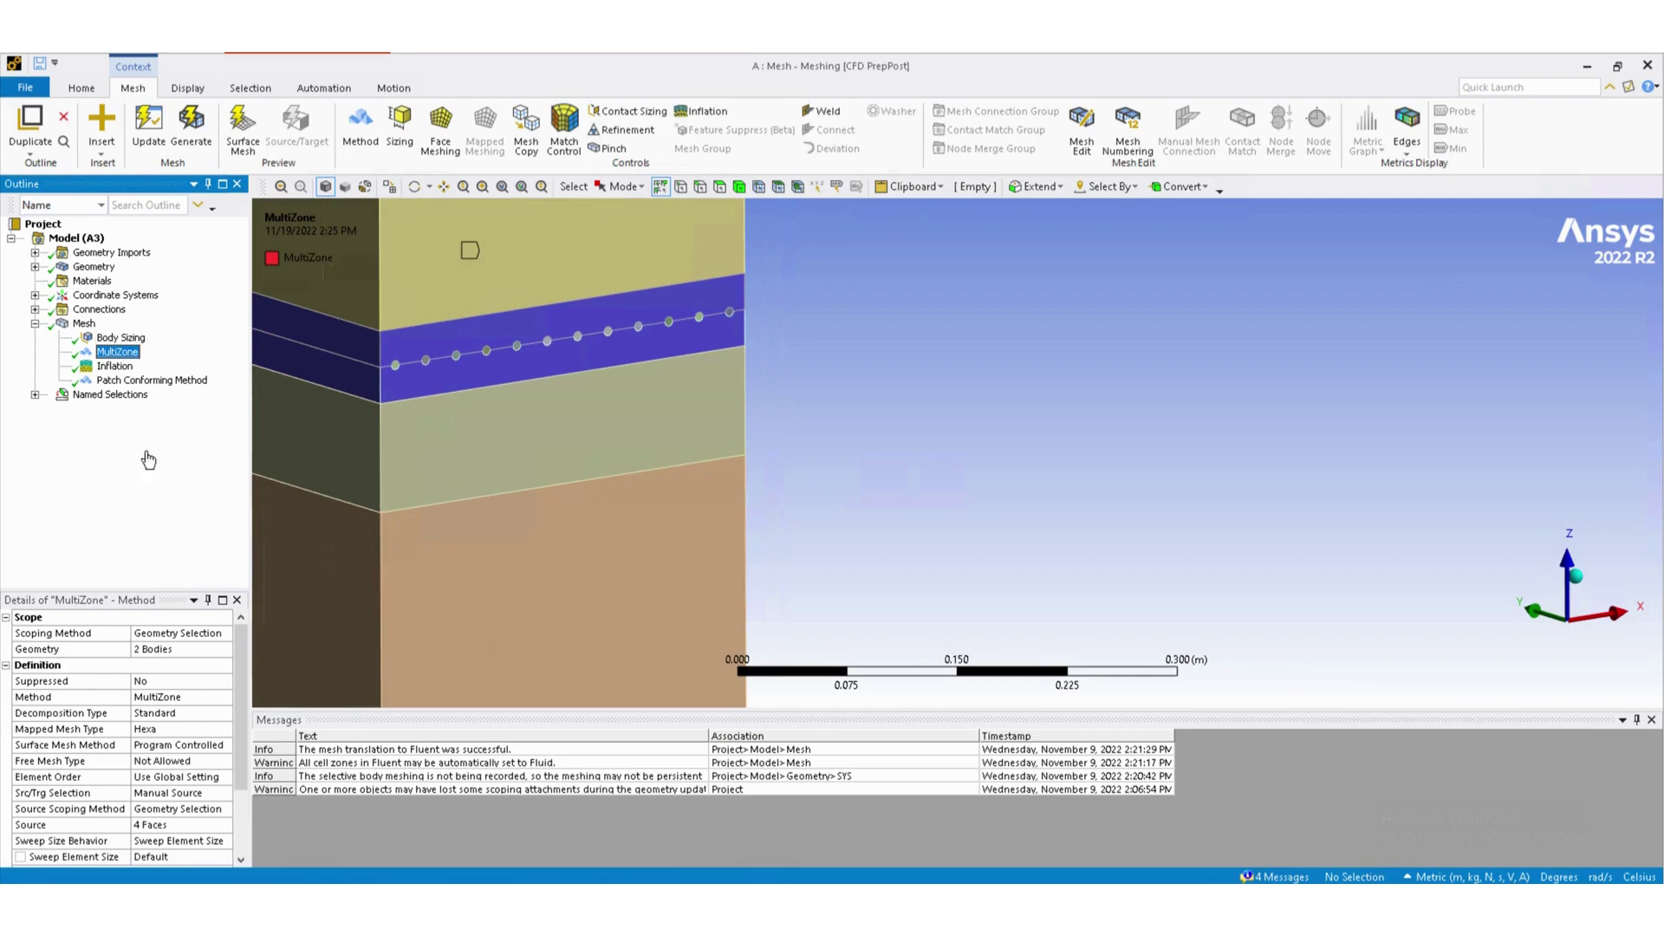
scroll(450, 523, down, 2)
scroll(449, 522, down, 2)
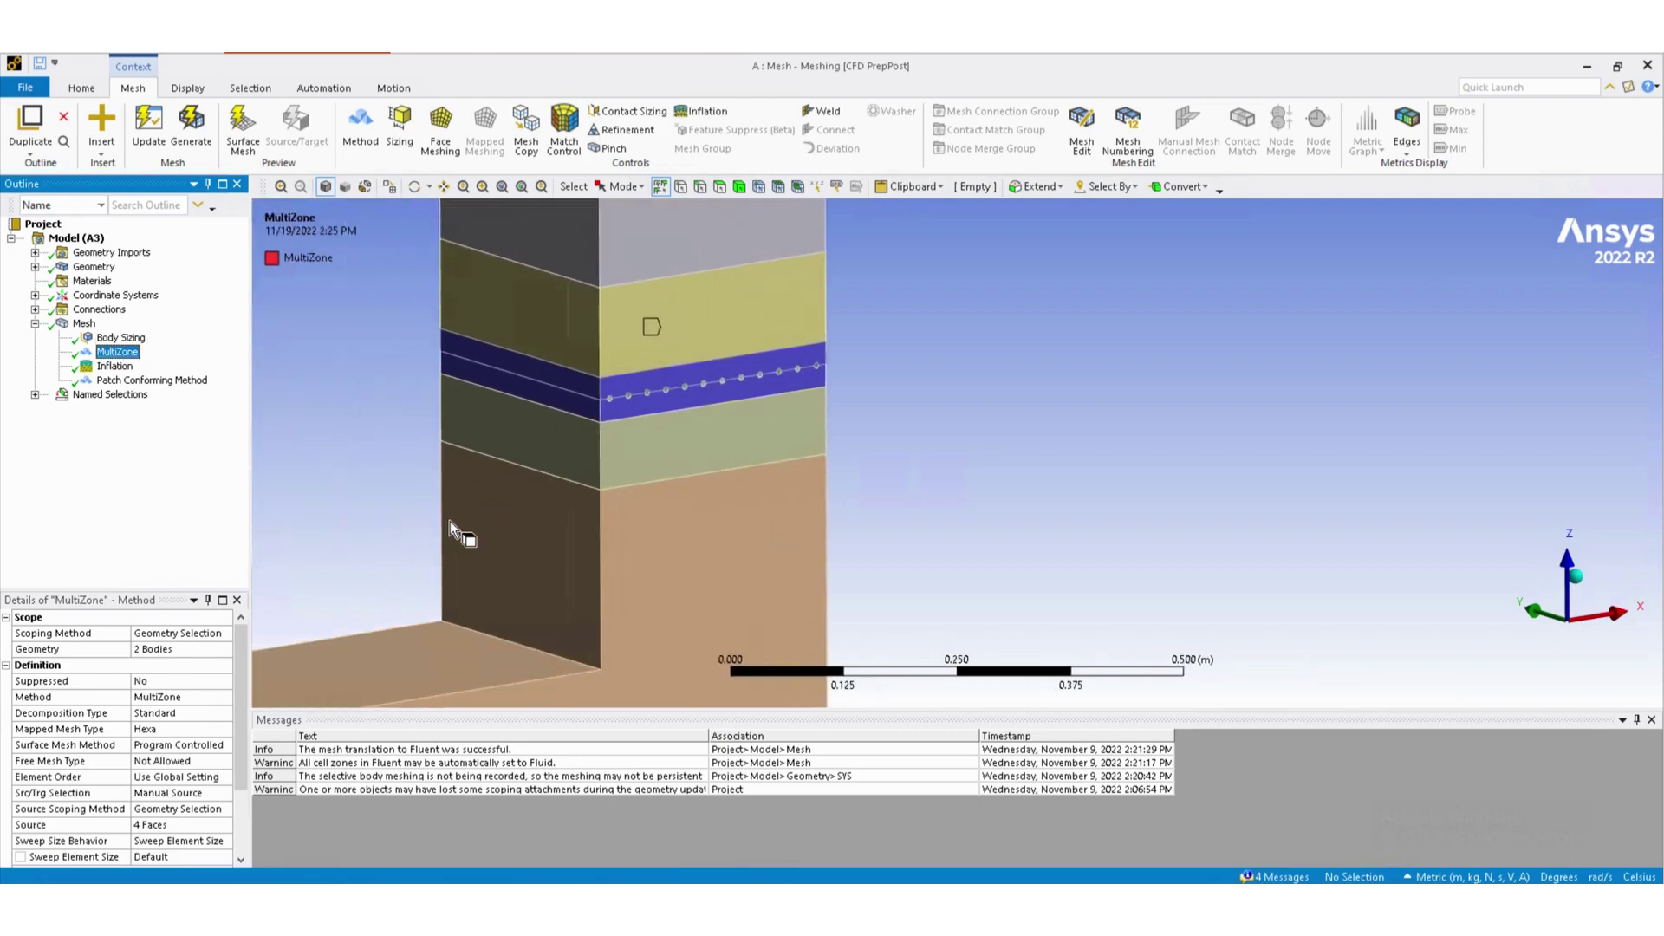
click(114, 367)
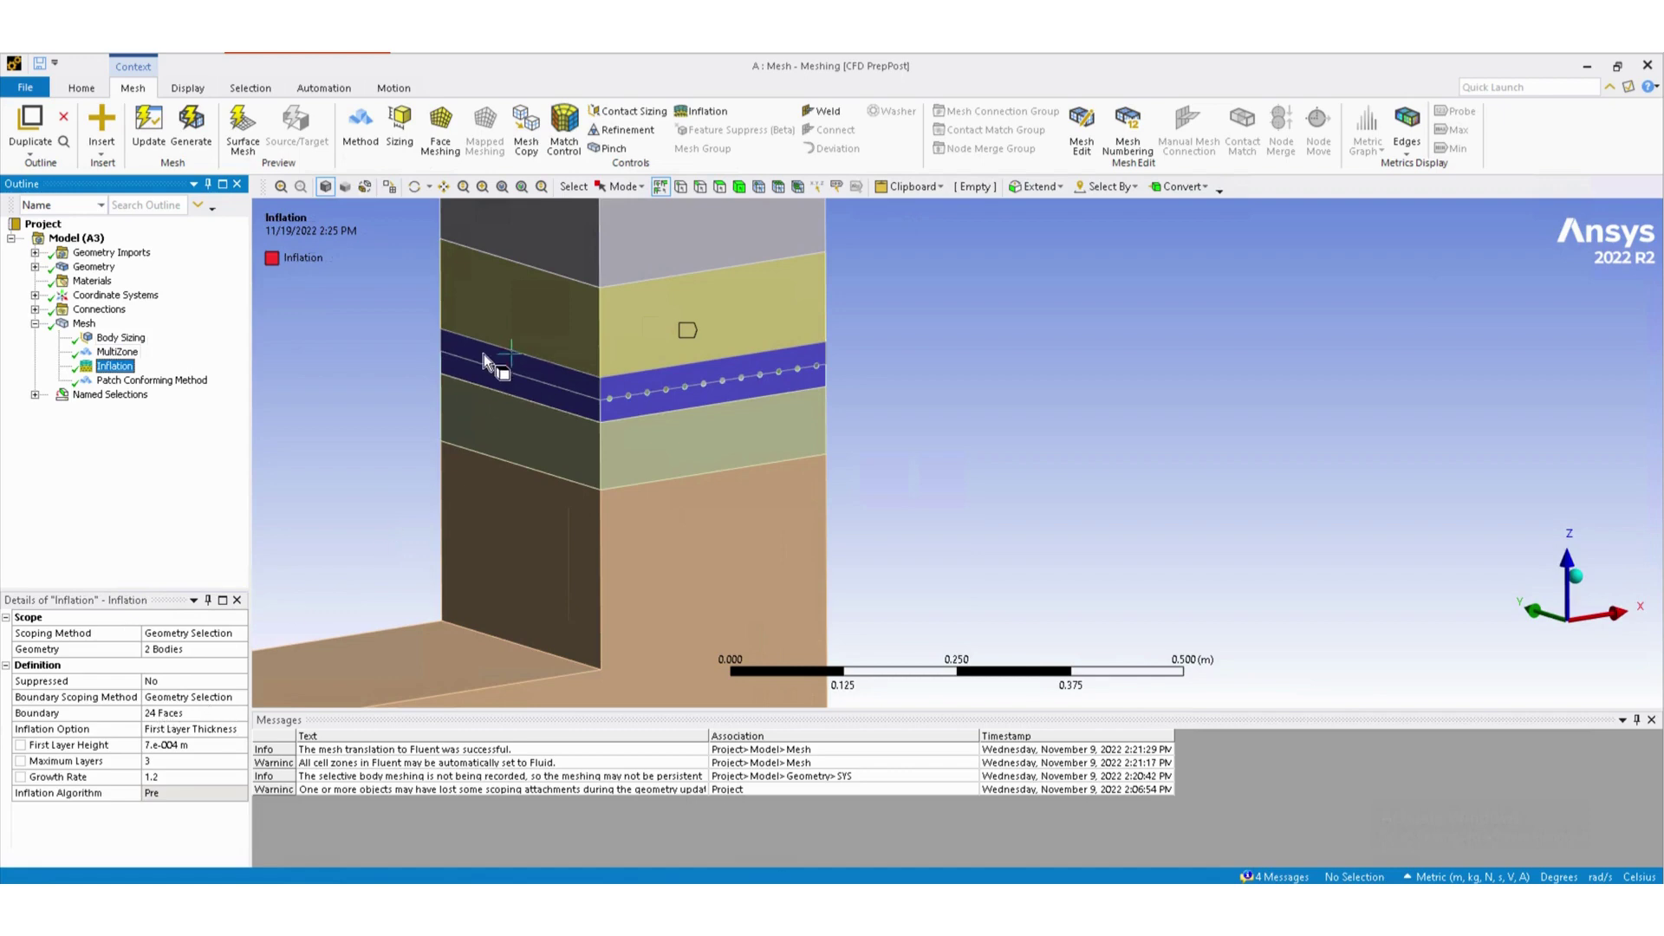
scroll(483, 354, up, 1)
ctrl+middle_drag(489, 335, 733, 357)
scroll(803, 372, up, 2)
scroll(798, 371, up, 1)
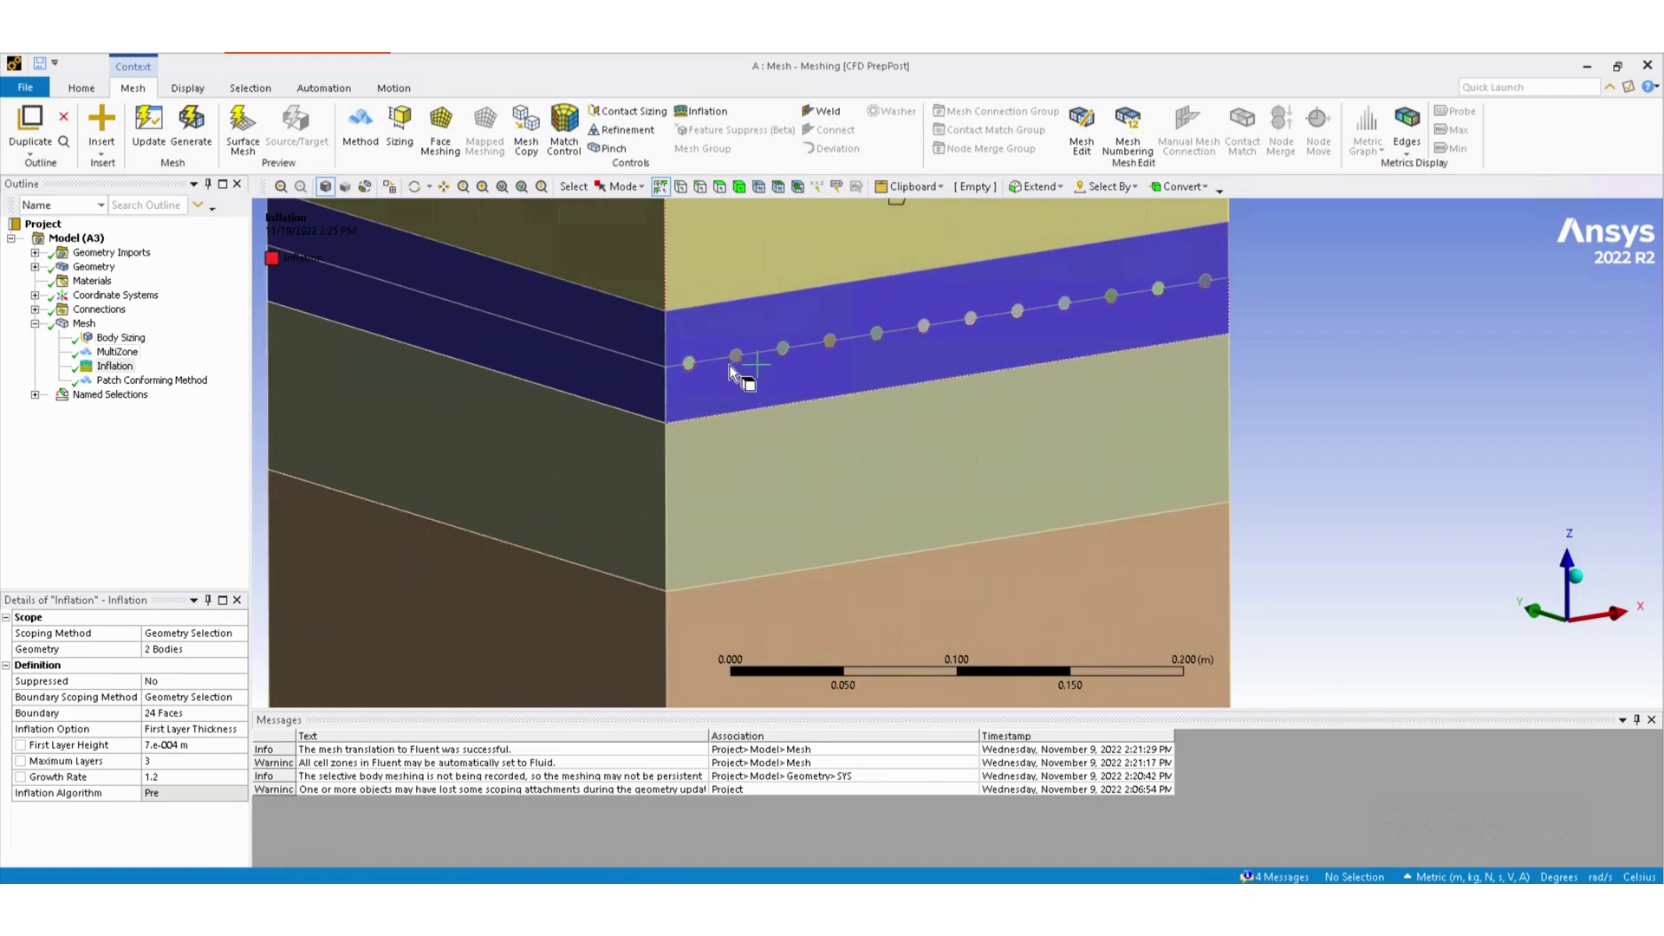
Check the Tetrahedrons Patch Conforming Method on 2 bodies and list the six named selections.
click(154, 380)
scroll(783, 532, up, 2)
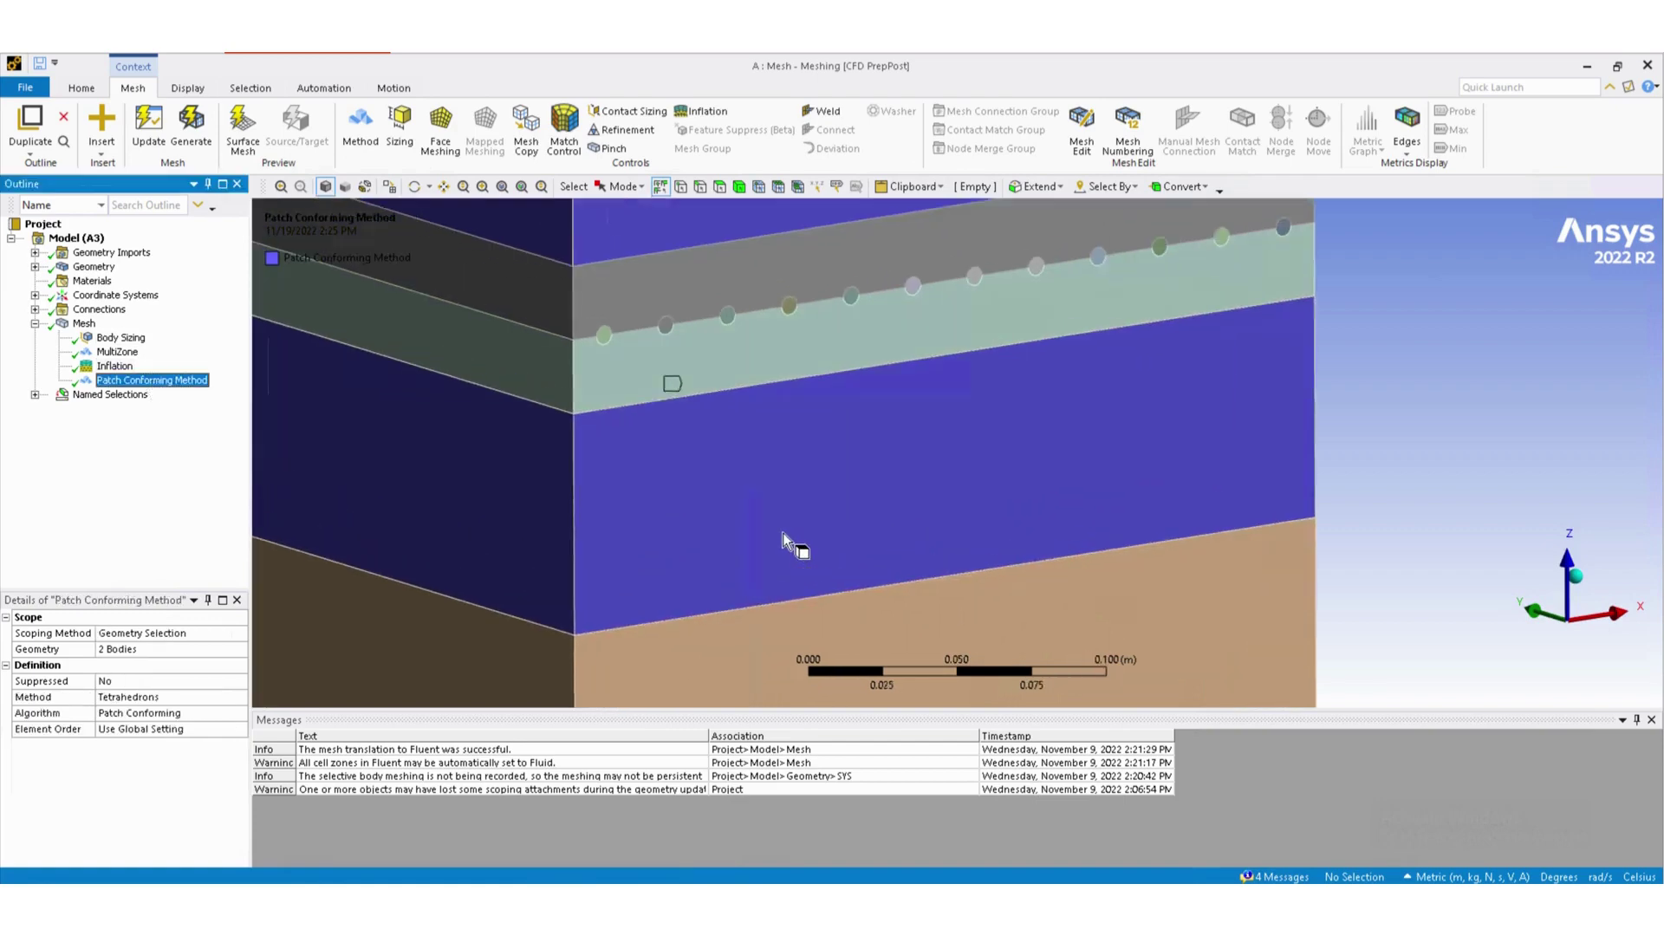
scroll(783, 533, down, 3)
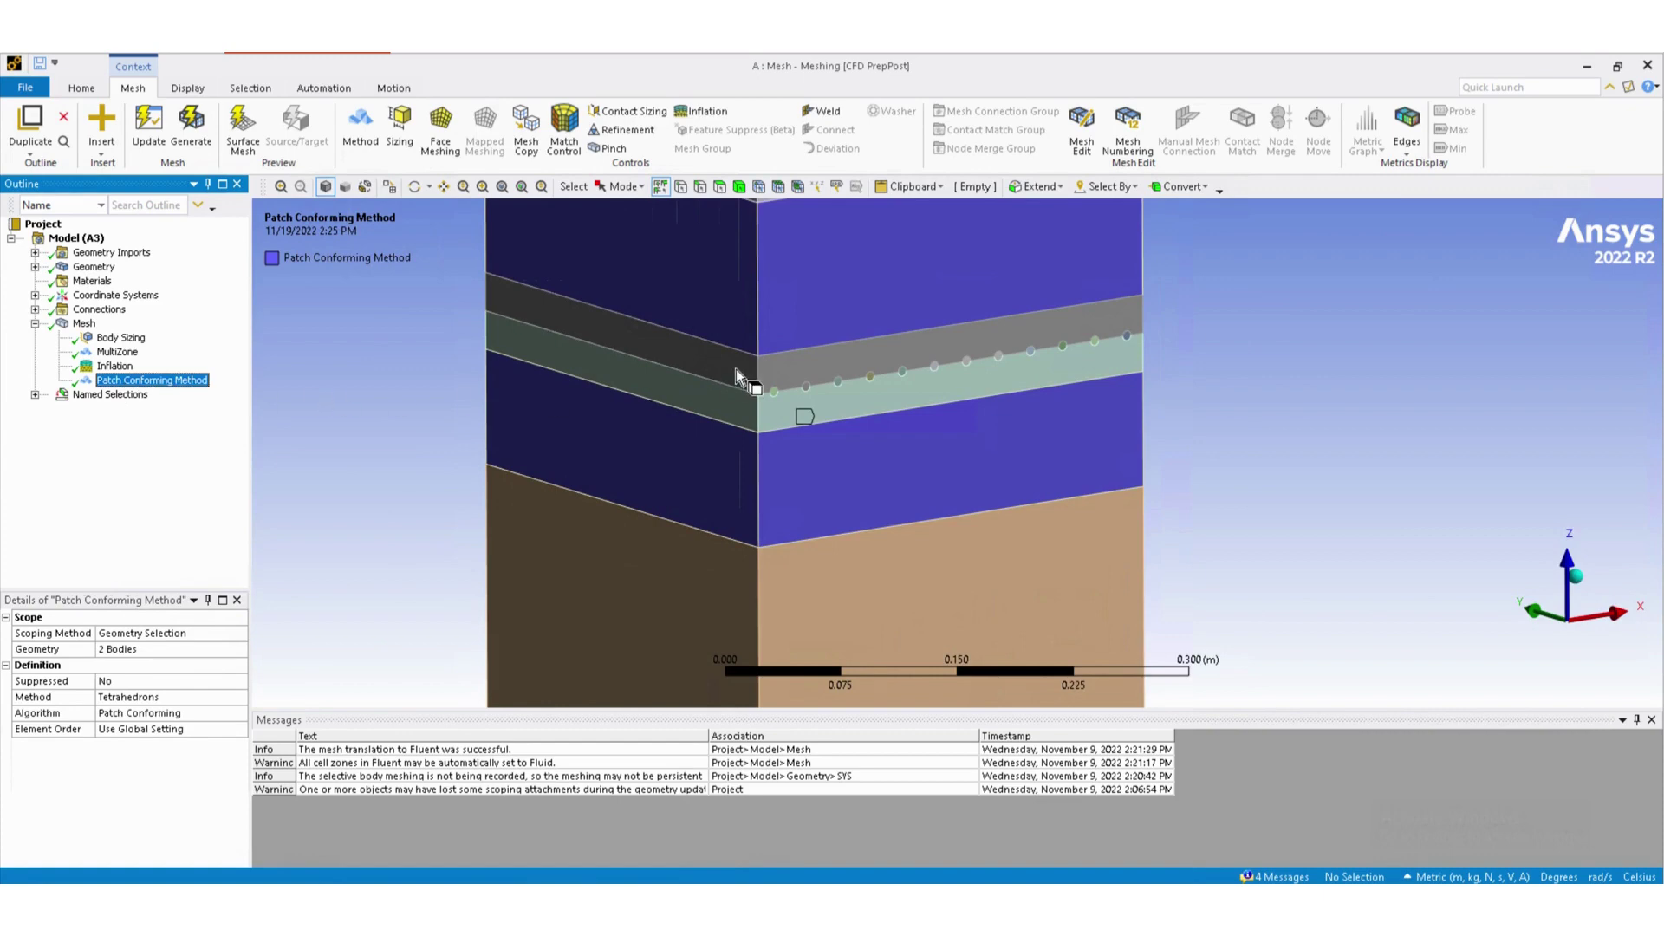
scroll(736, 368, down, 2)
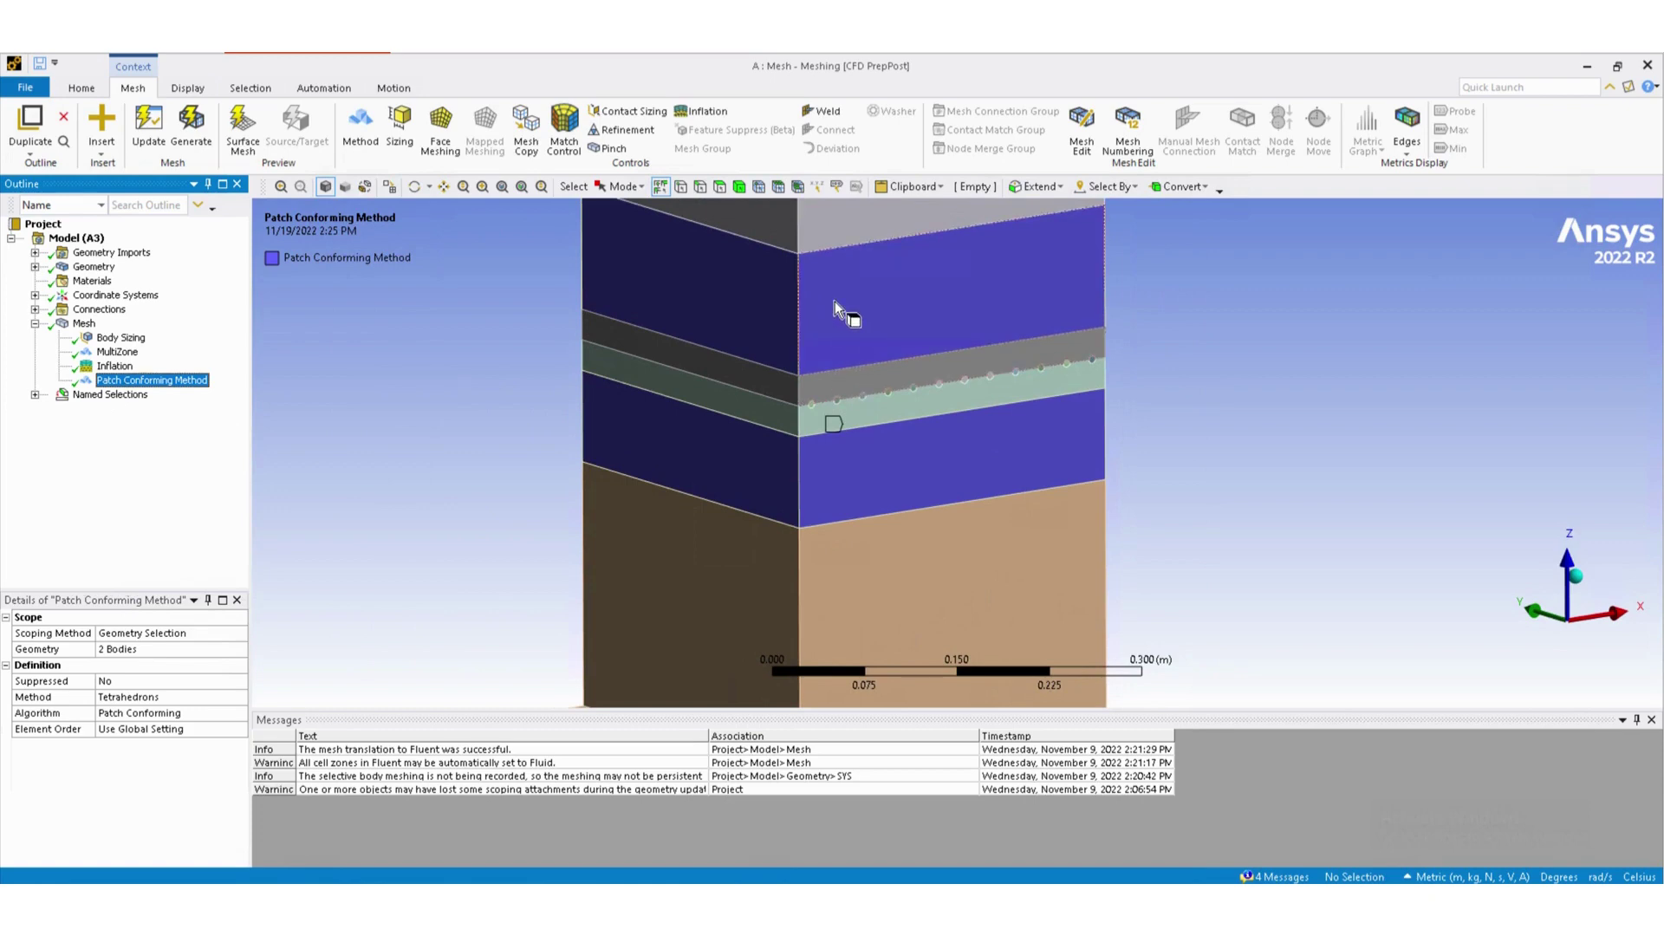
click(35, 394)
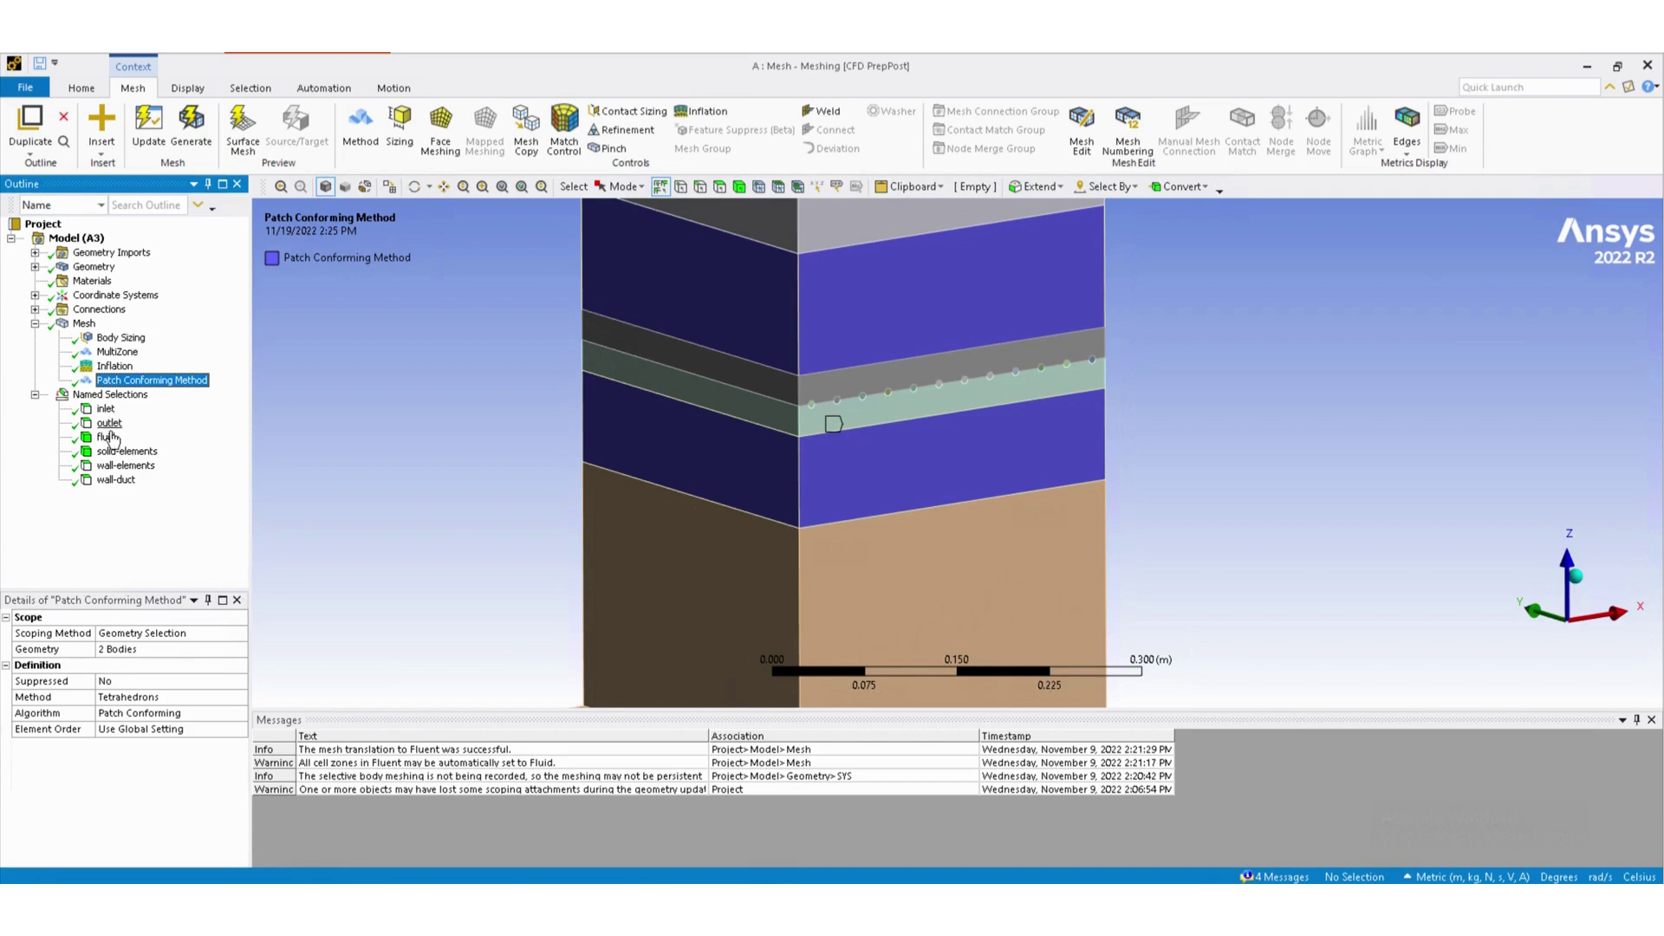
scroll(550, 464, down, 1)
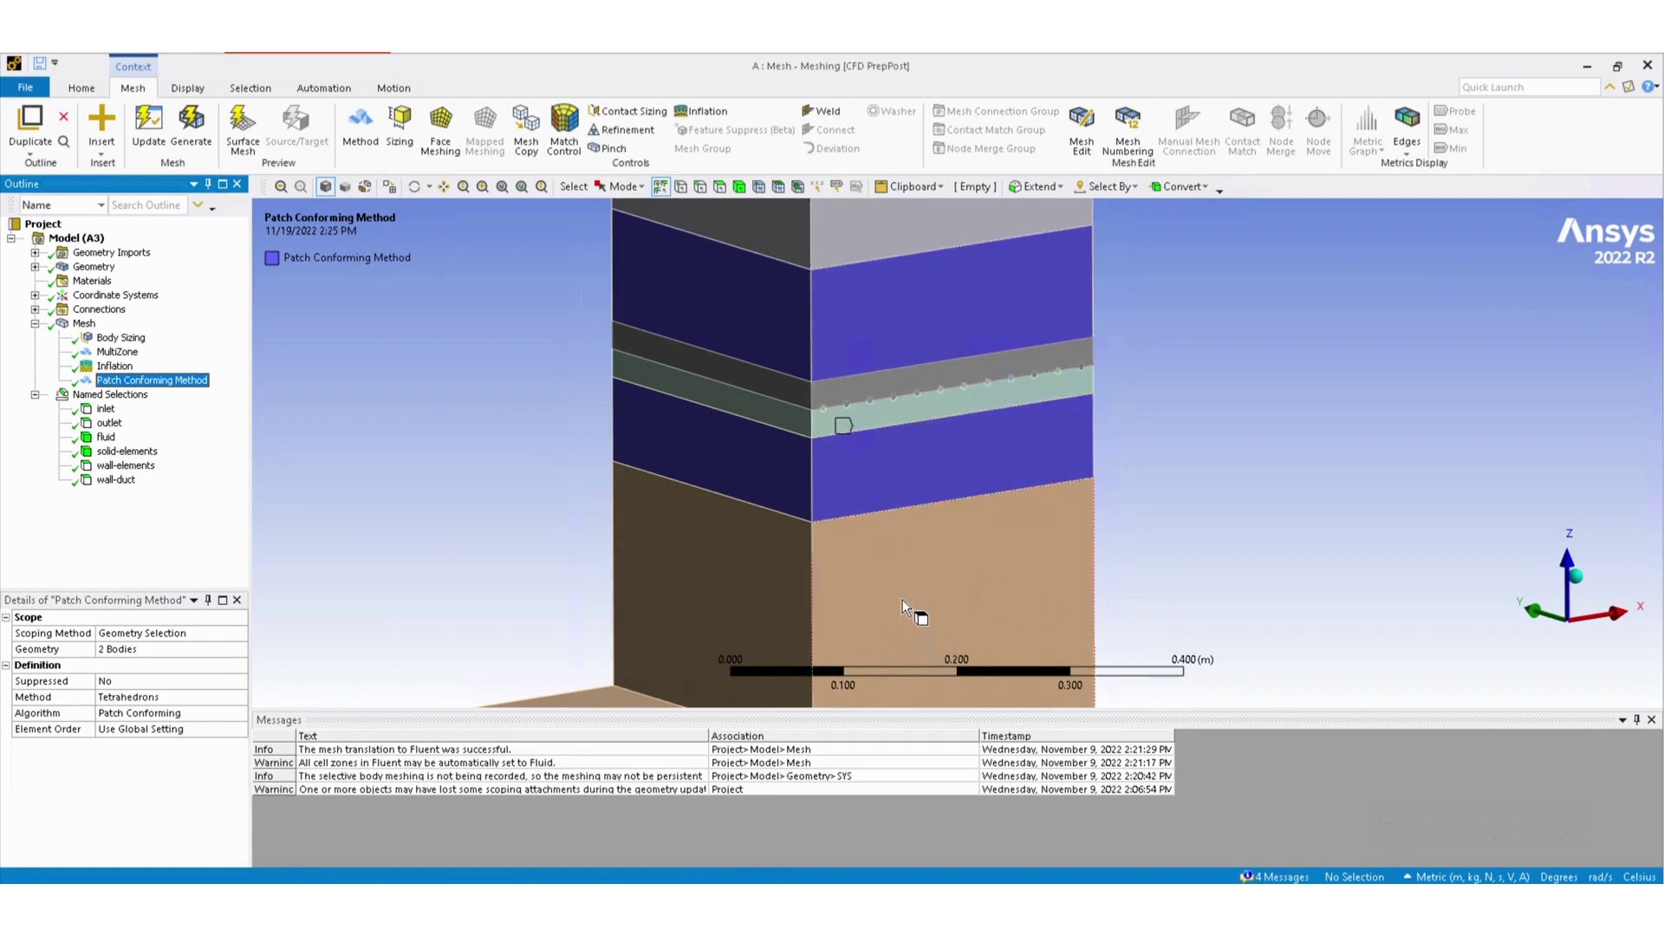
Display the duct mesh and zoom and orbit to inspect the finer tetrahedral heater band.
click(84, 324)
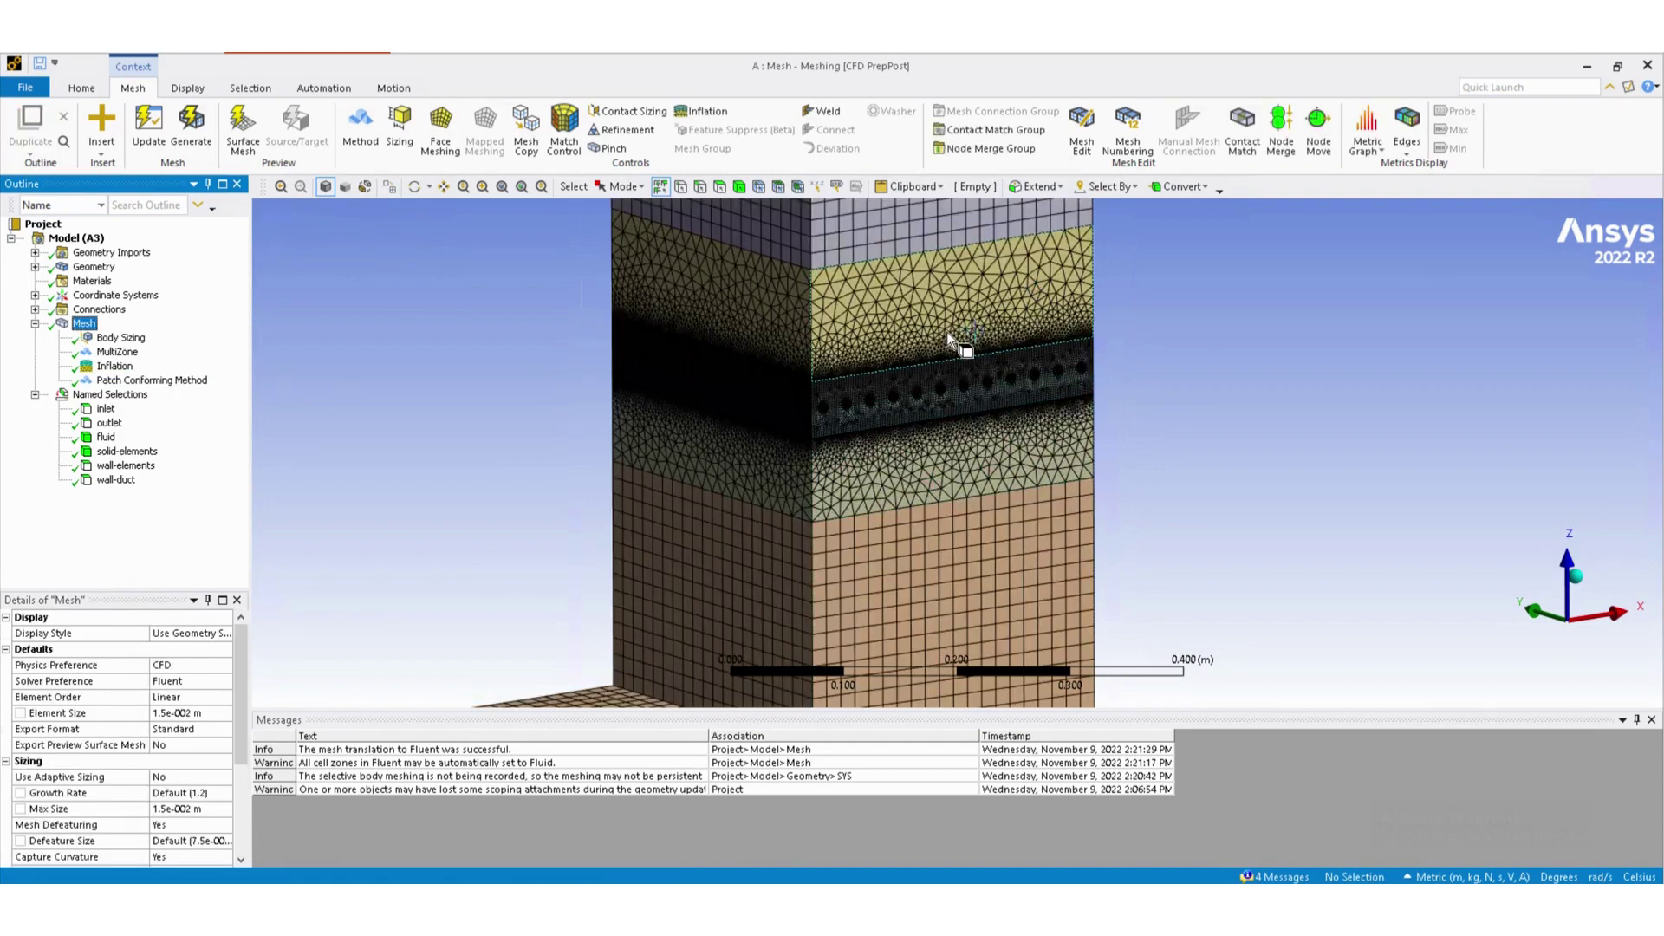
scroll(971, 411, up, 2)
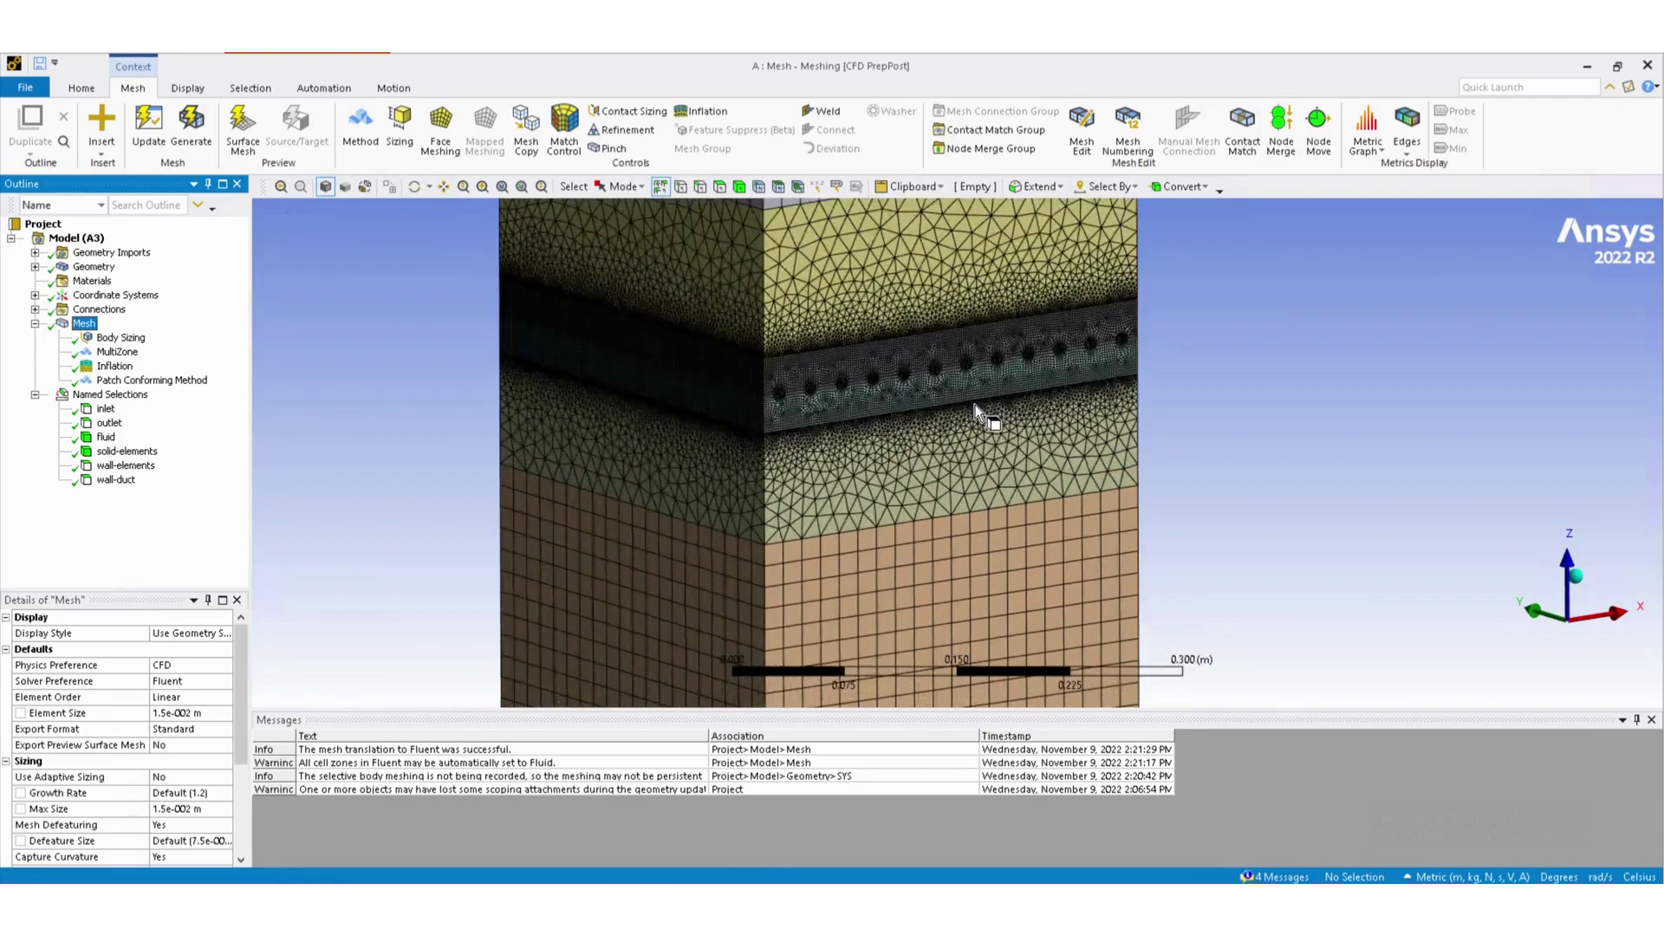
middle_drag(974, 404, 836, 327)
scroll(835, 327, up, 4)
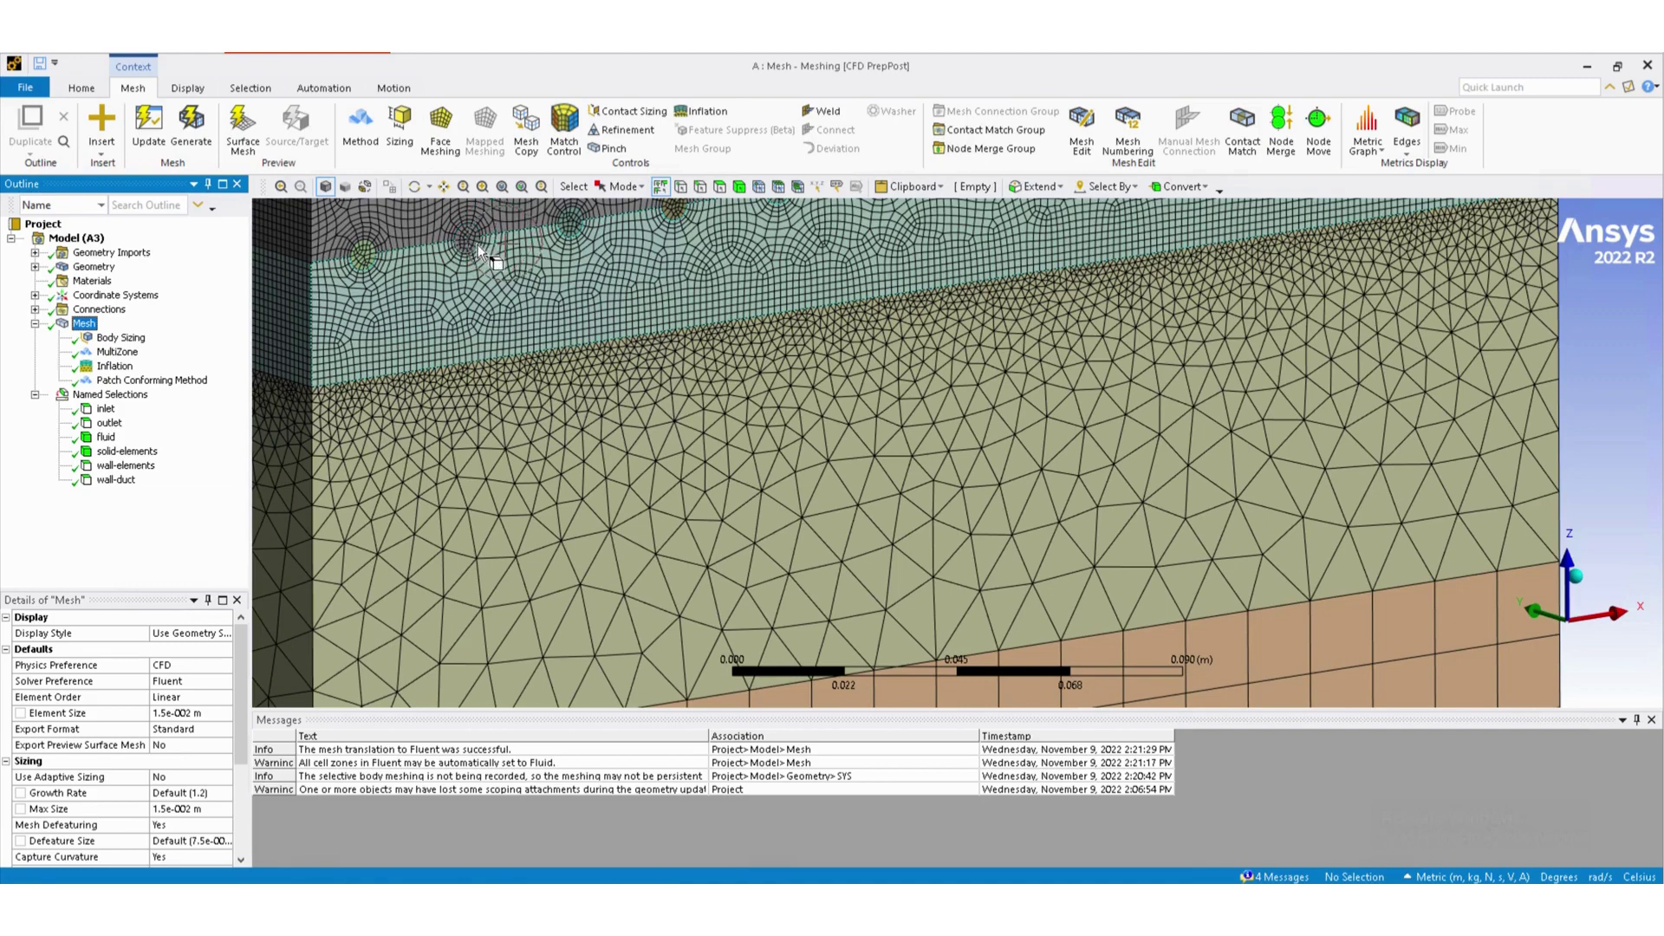
scroll(477, 245, down, 1)
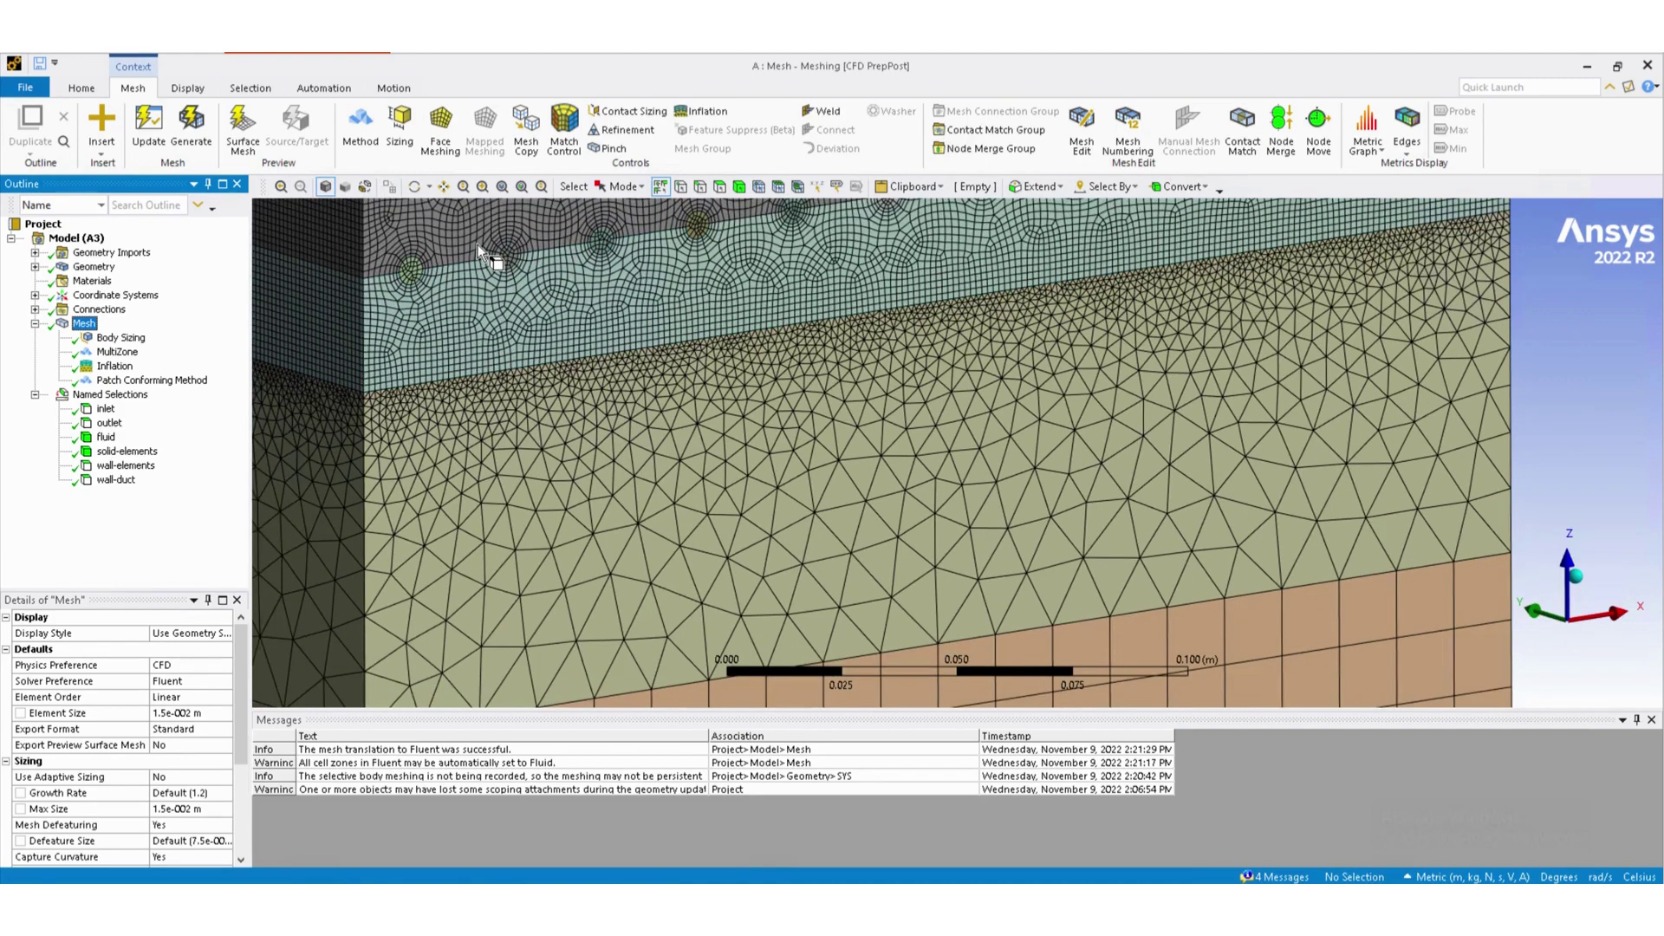
scroll(476, 245, down, 1)
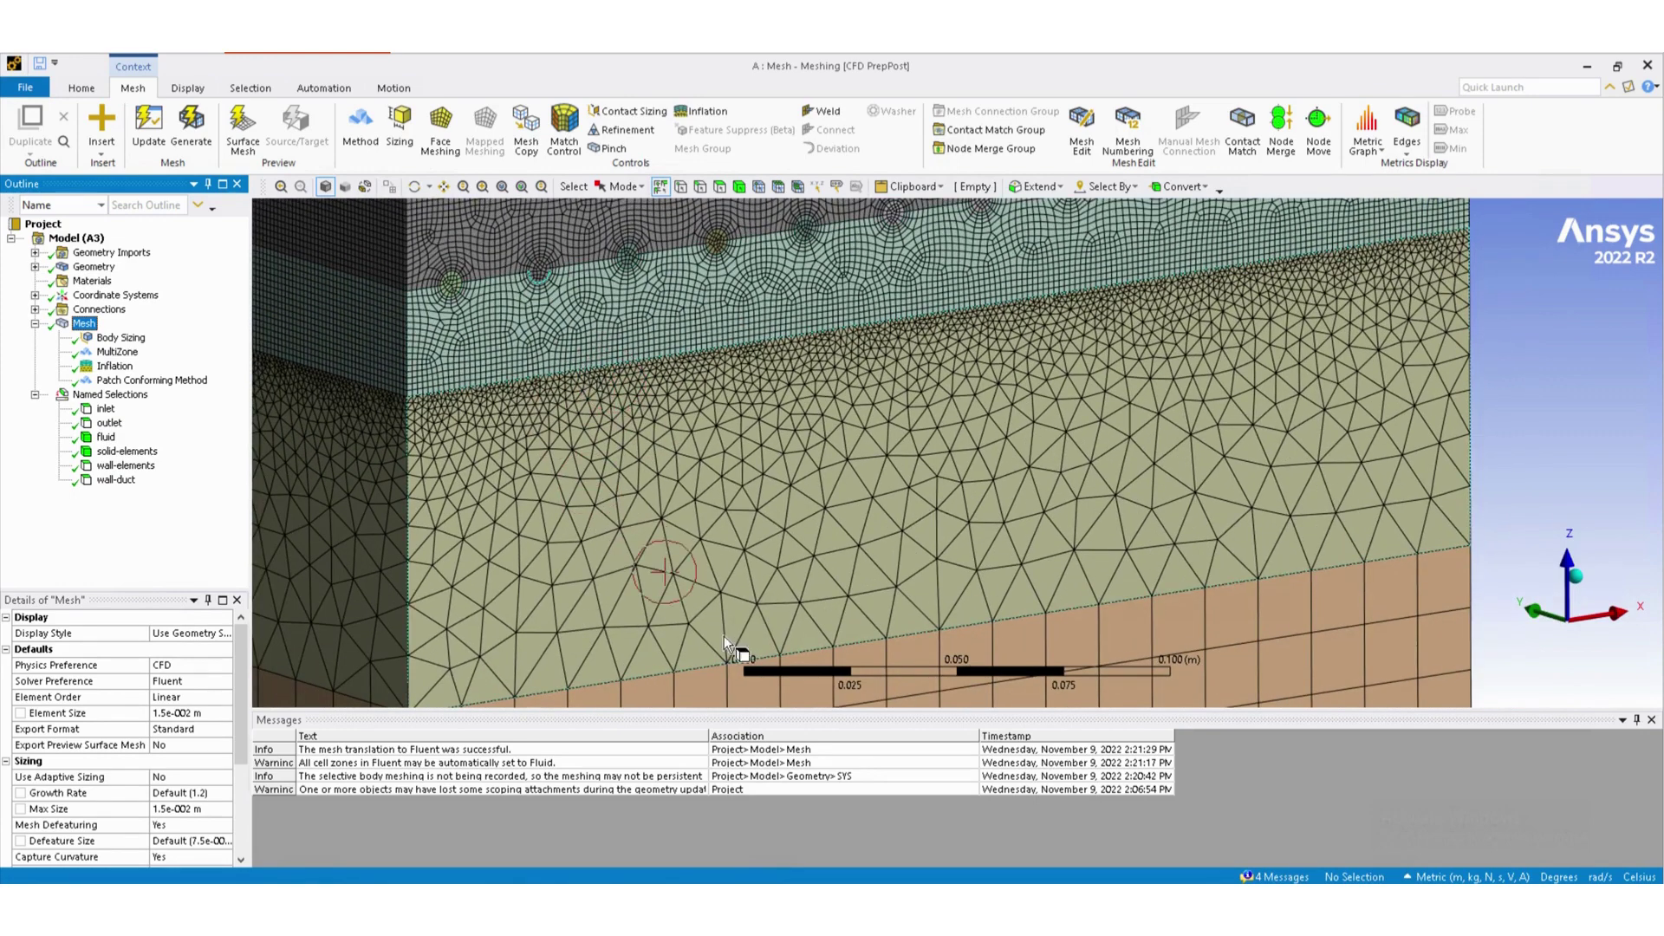
scroll(888, 608, down, 1)
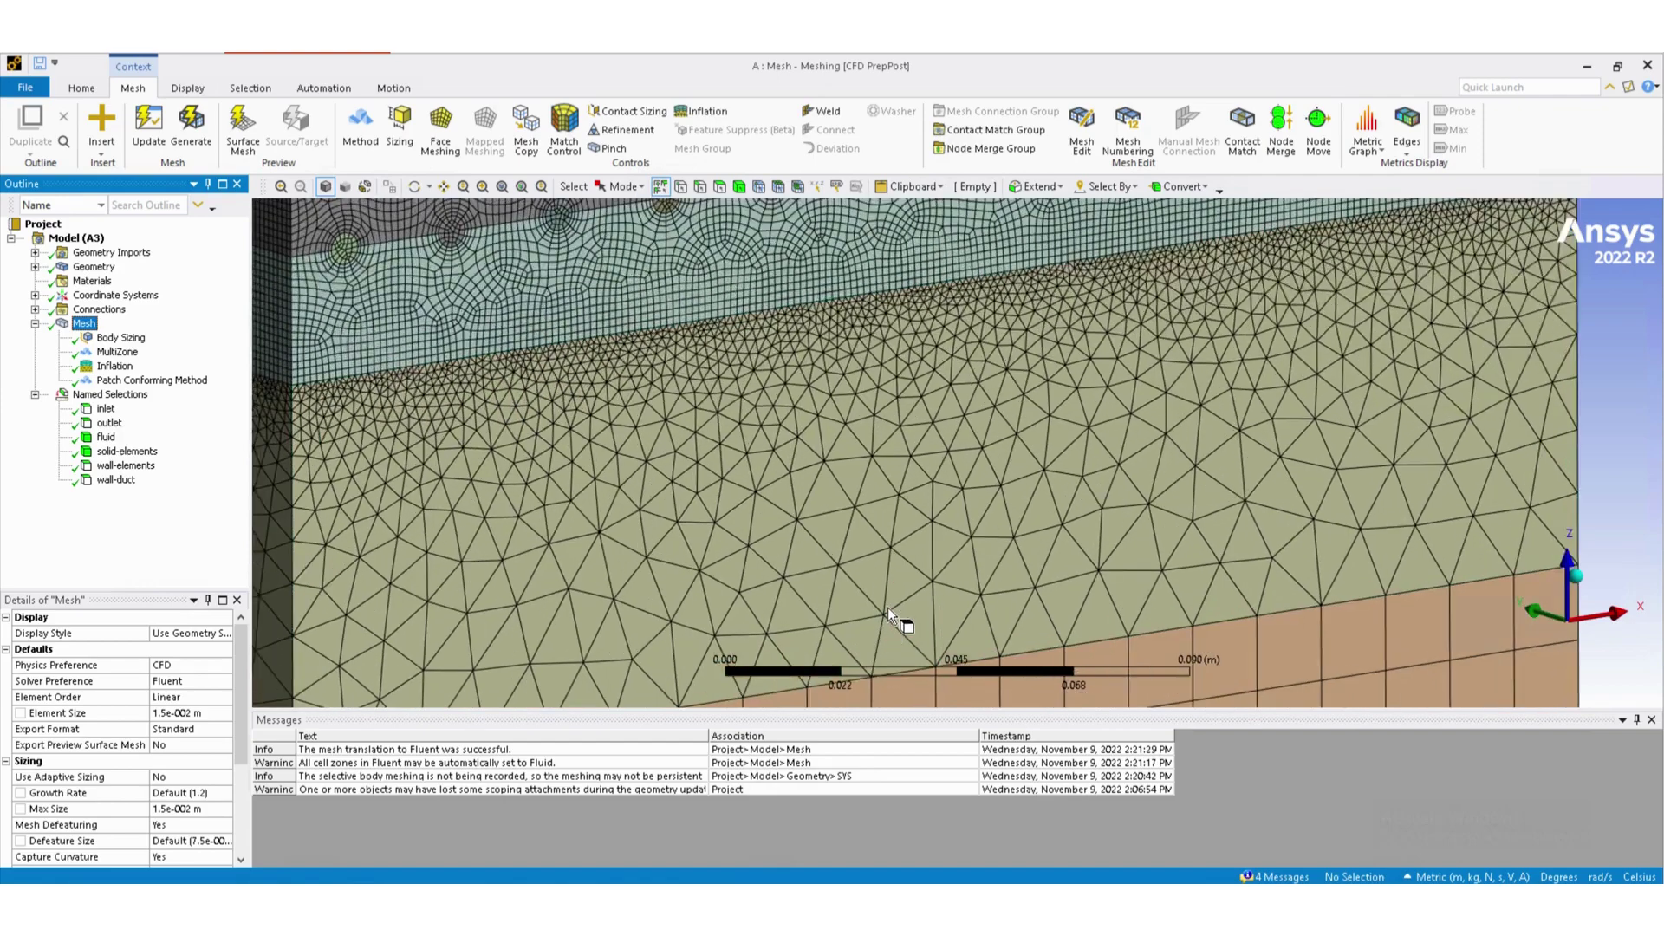
scroll(888, 608, up, 2)
scroll(888, 608, down, 3)
scroll(887, 607, down, 8)
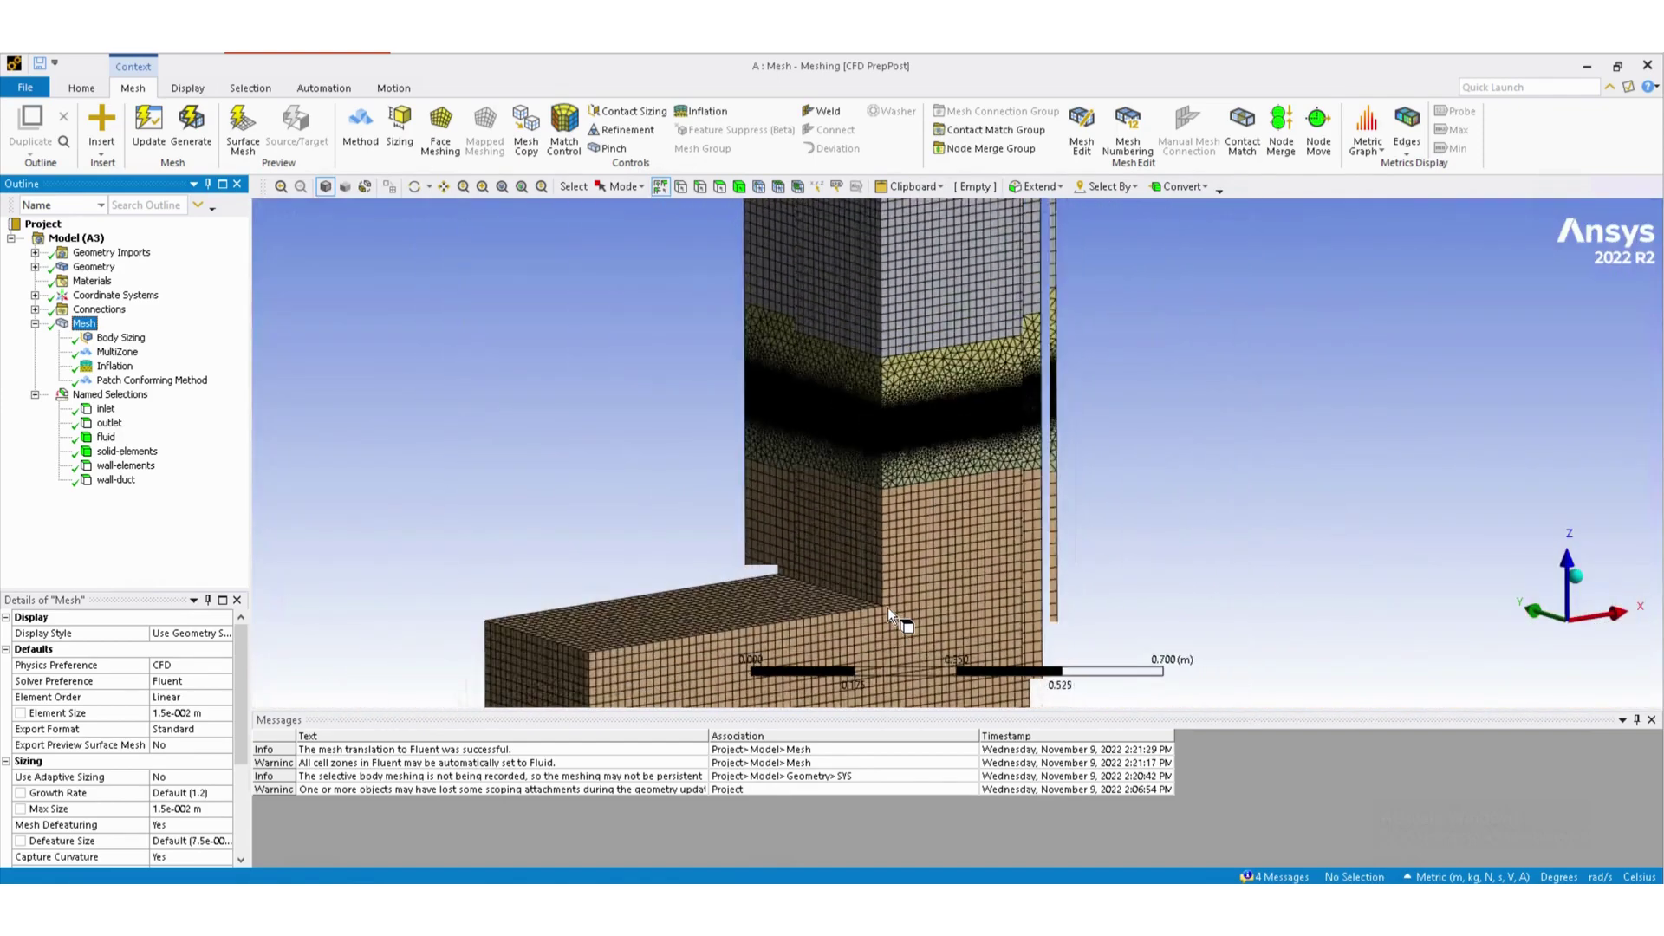
scroll(888, 607, down, 3)
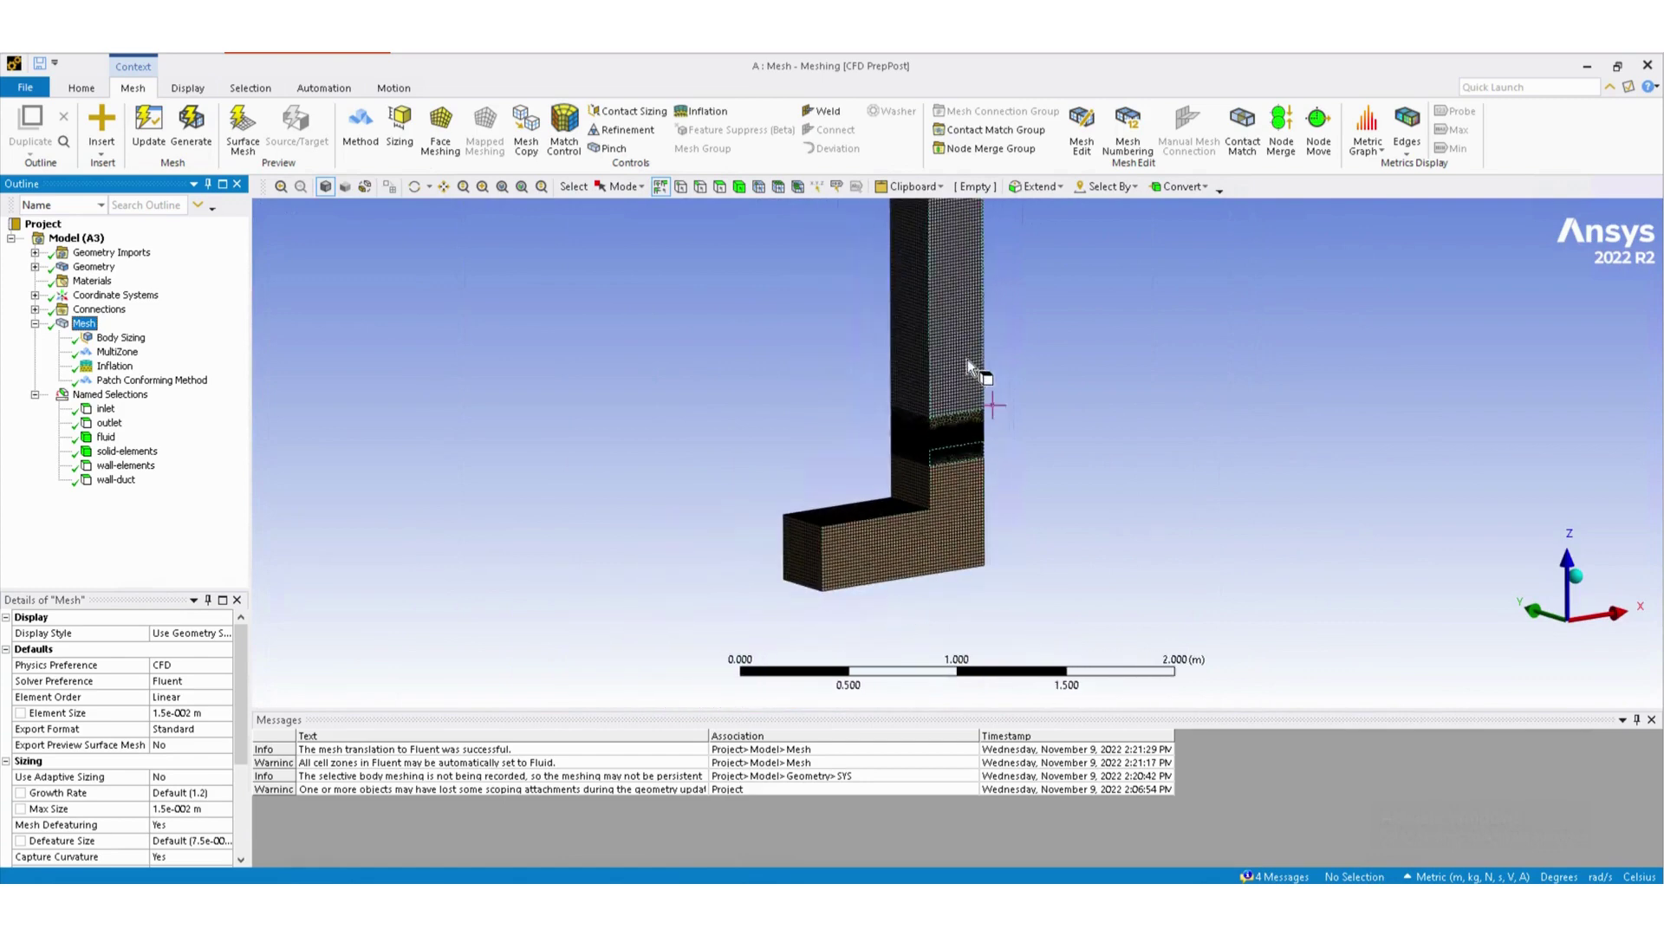
scroll(1004, 326, down, 1)
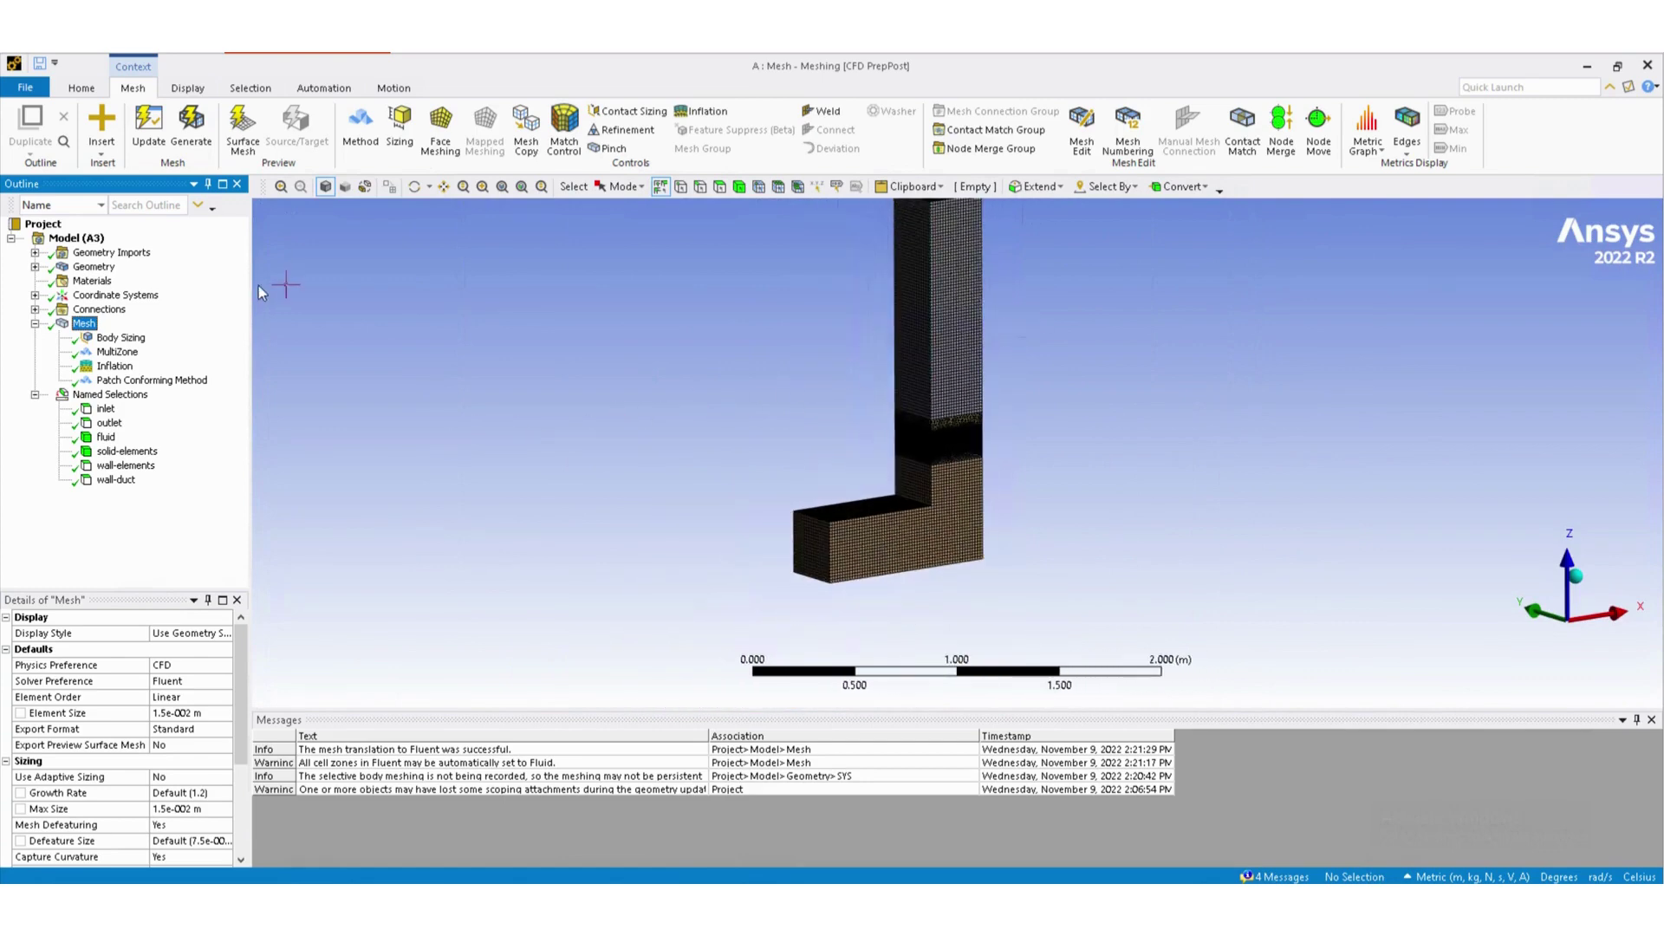
Export the mesh as a FLUENT Input File (*.msh) via File > Export > Mesh.
click(38, 87)
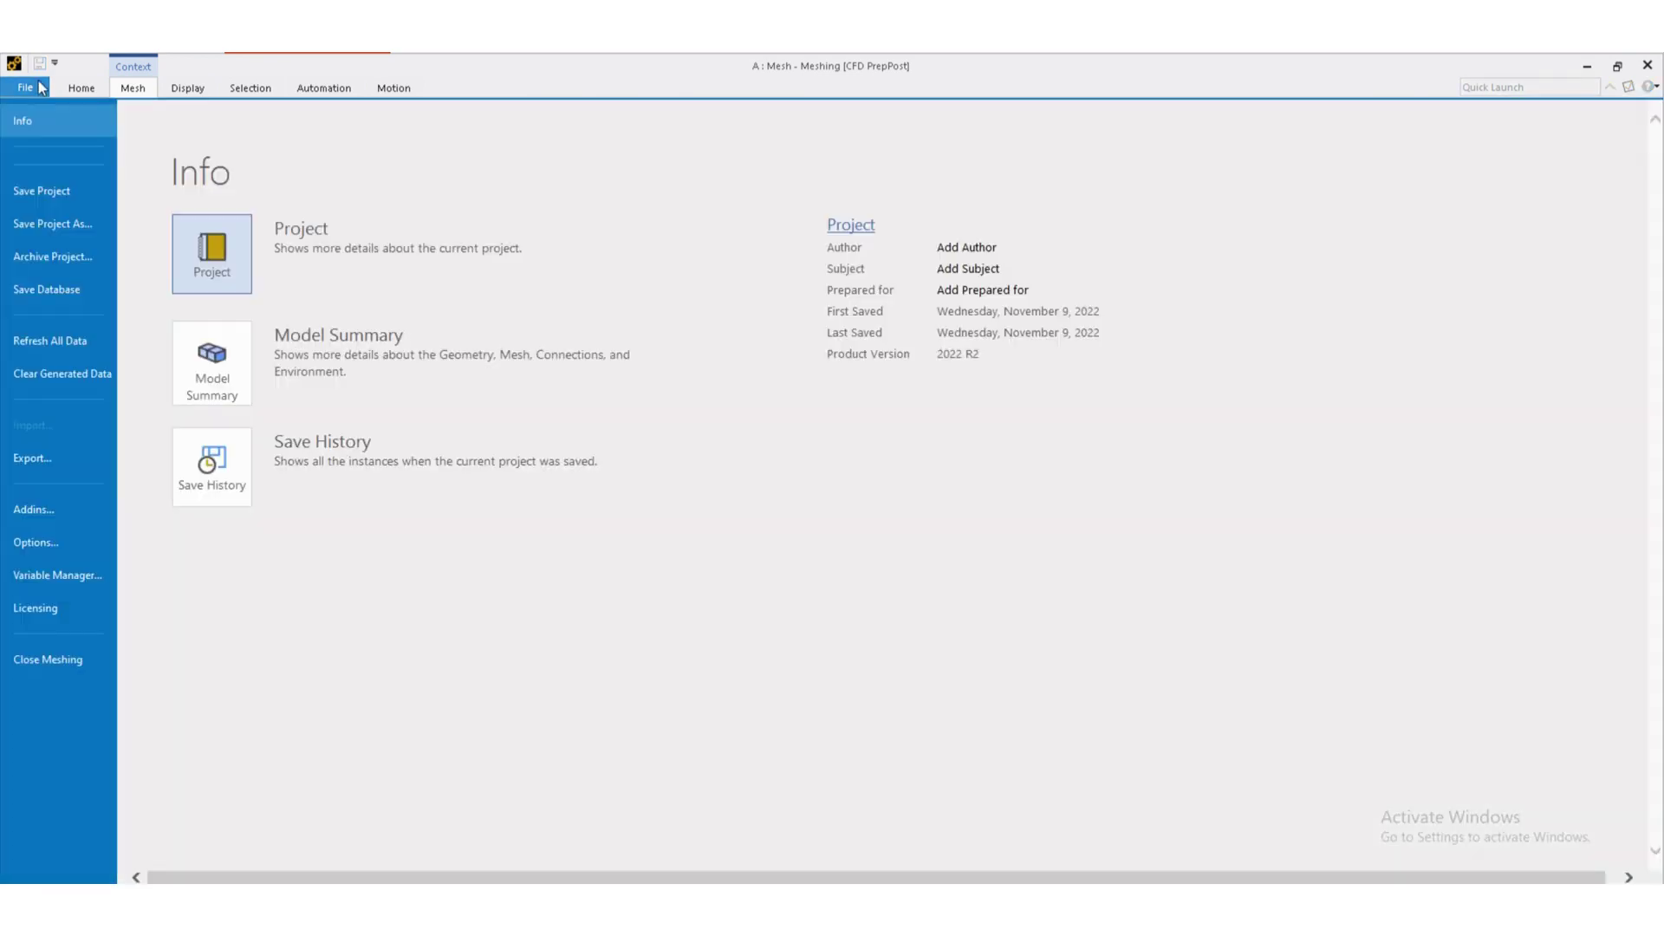
click(28, 460)
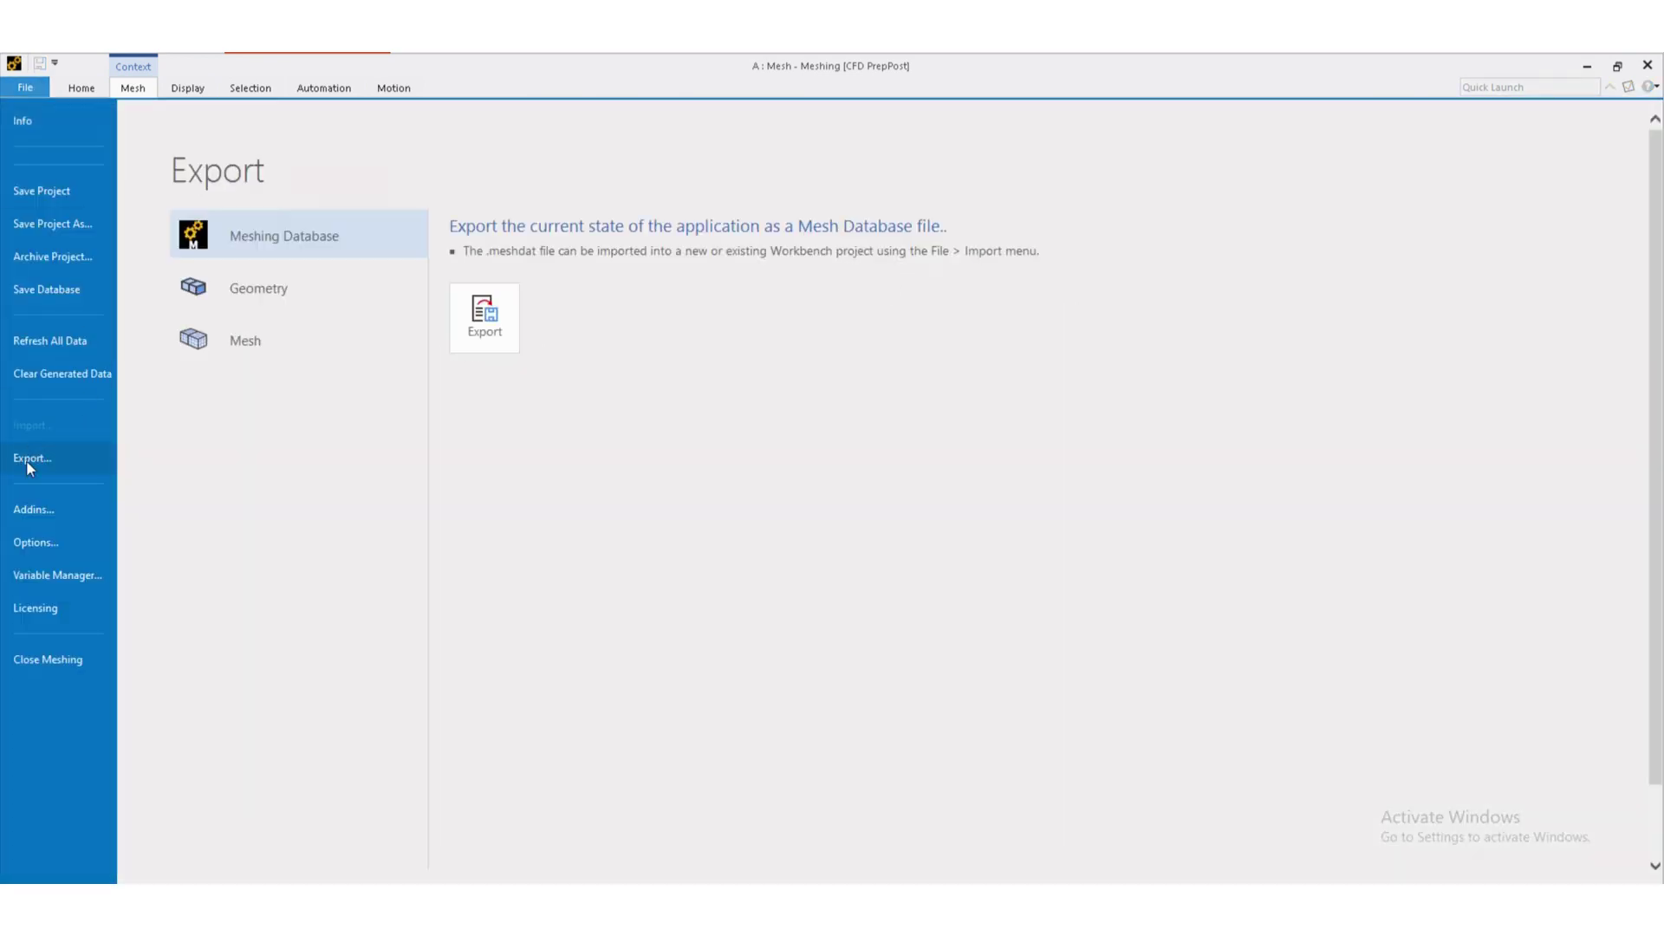
click(223, 338)
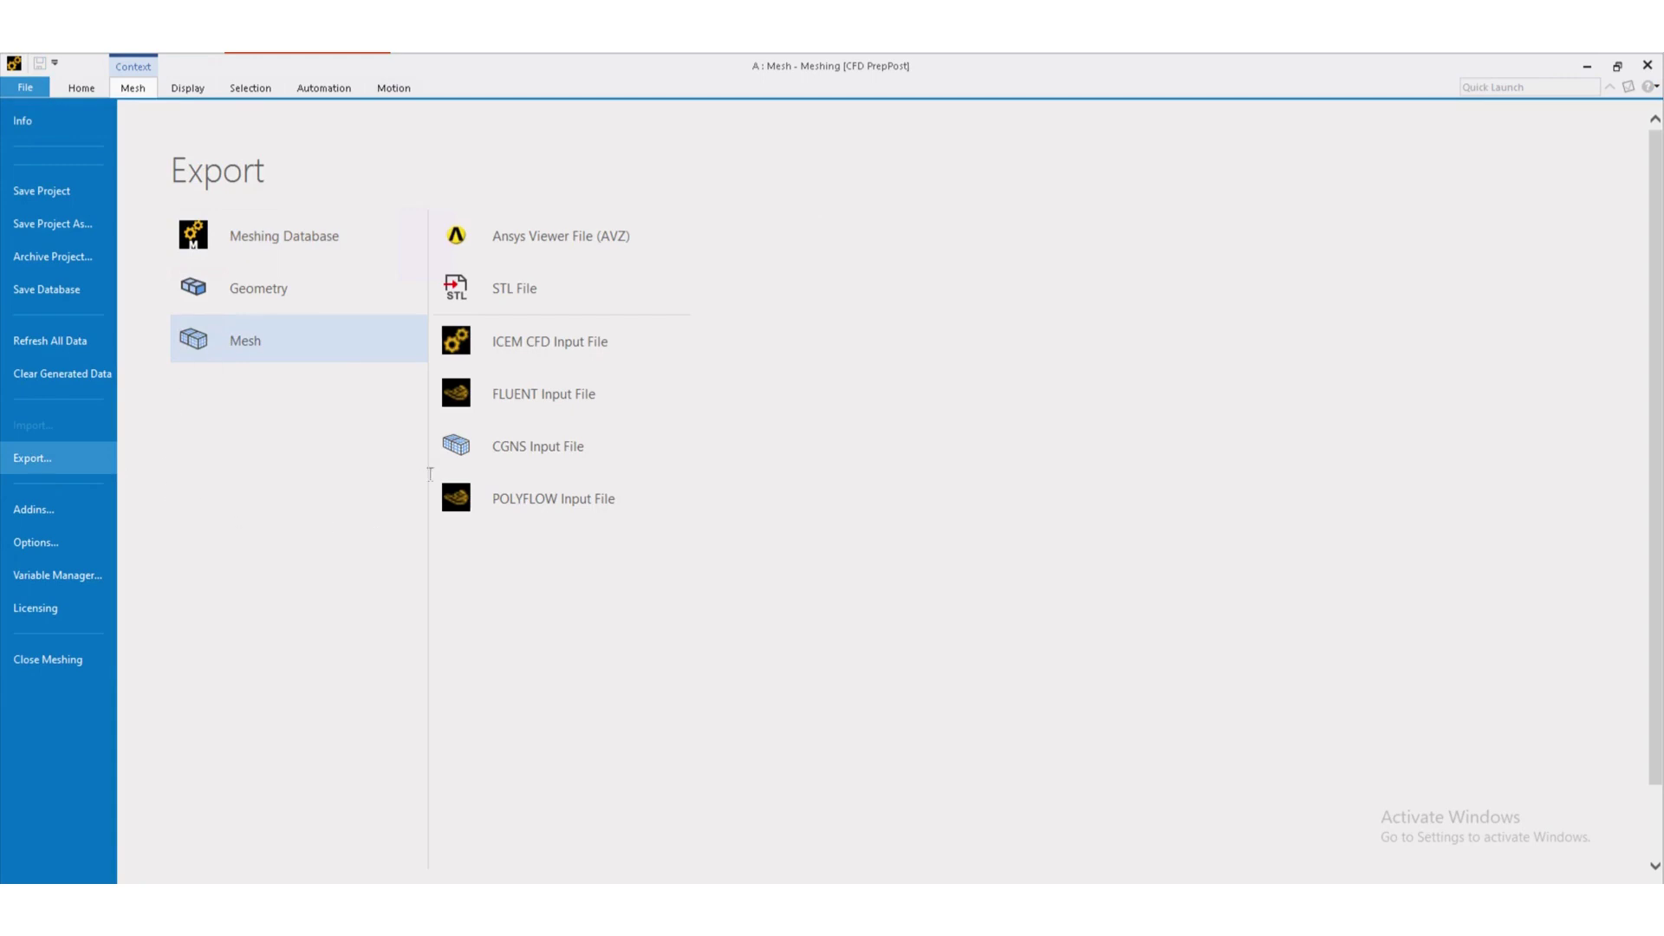
click(543, 406)
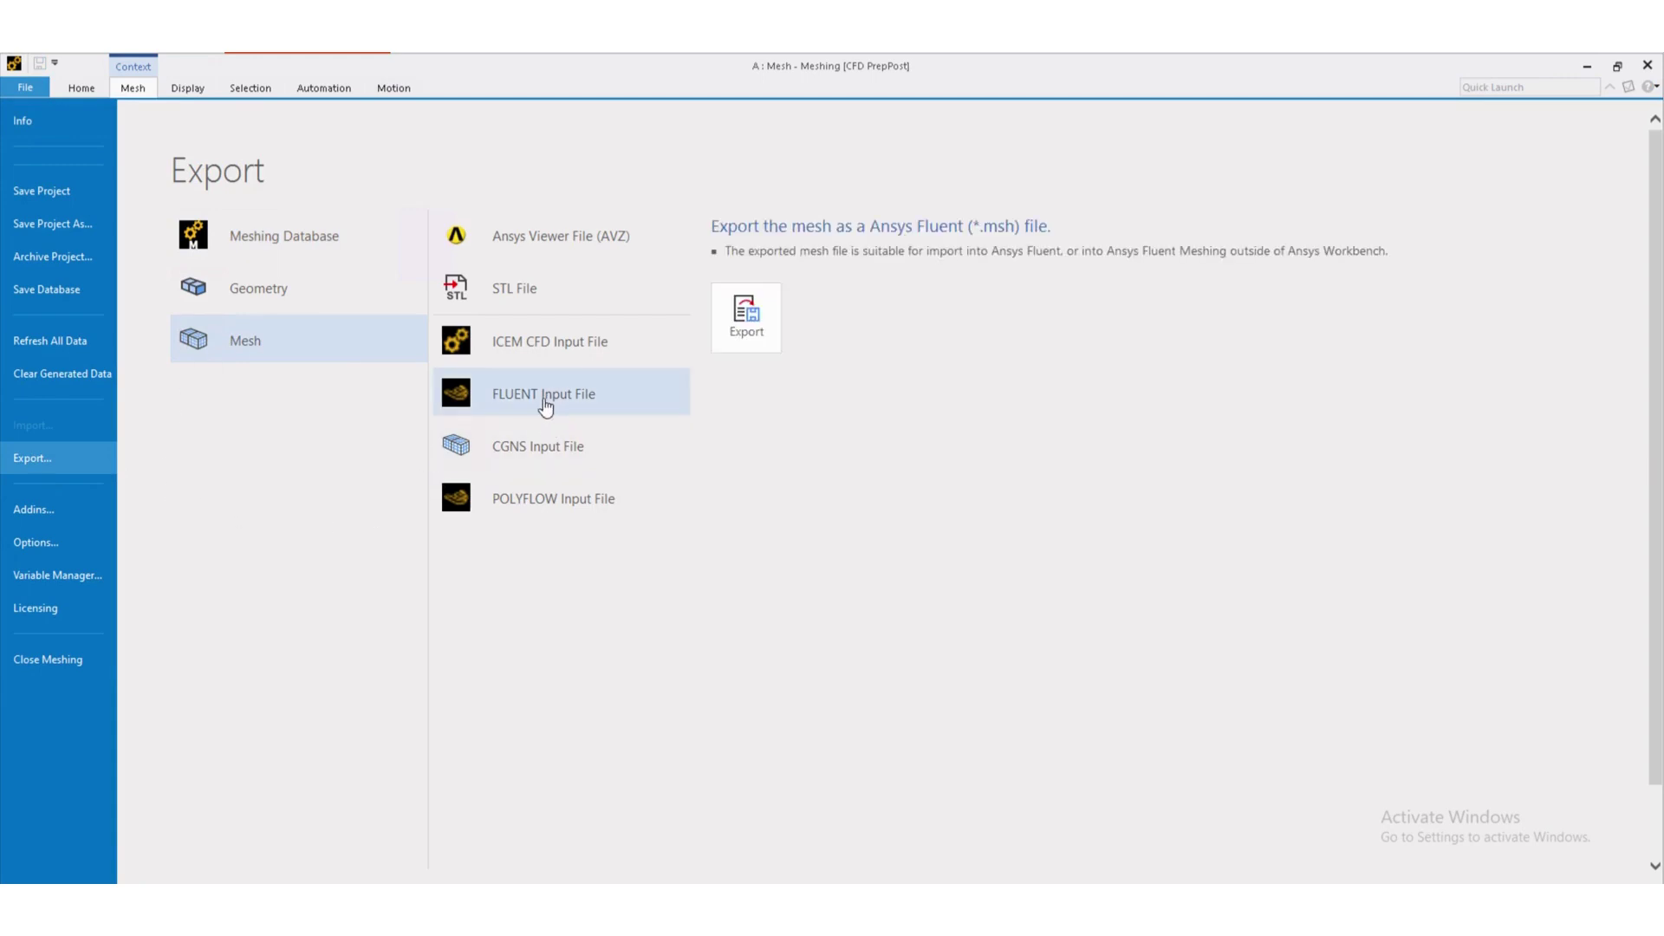
click(744, 329)
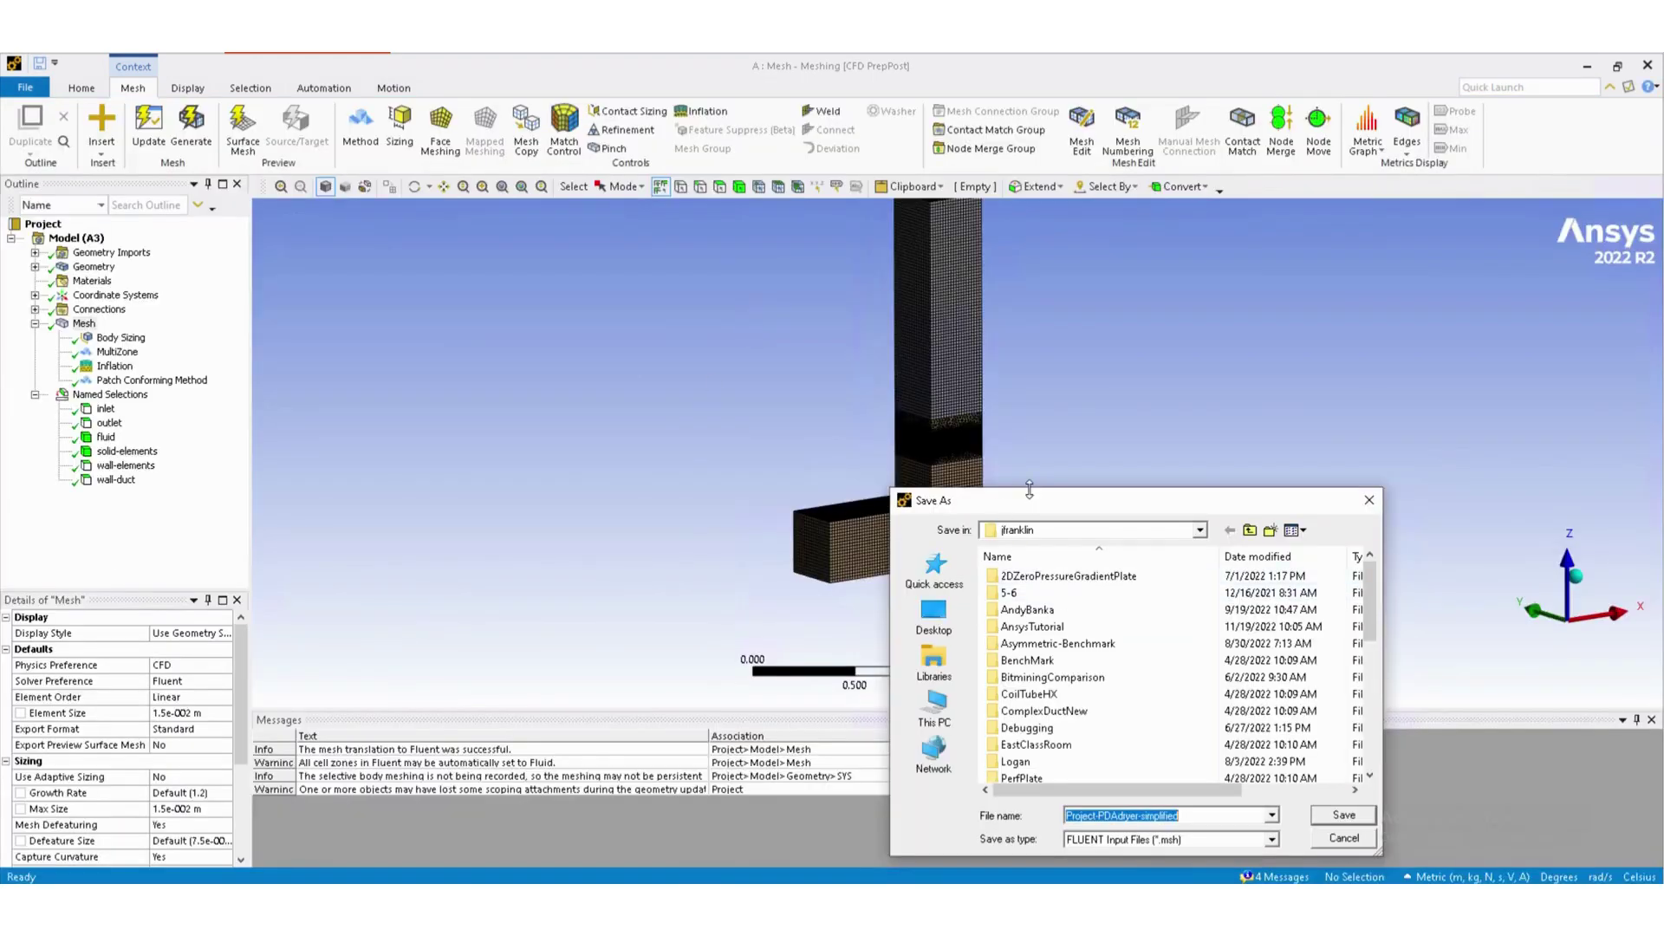
Save the exported mesh as 'duct-example' in the AnsysTutorial folder.
drag(1030, 490, 1030, 429)
drag(1137, 440, 542, 411)
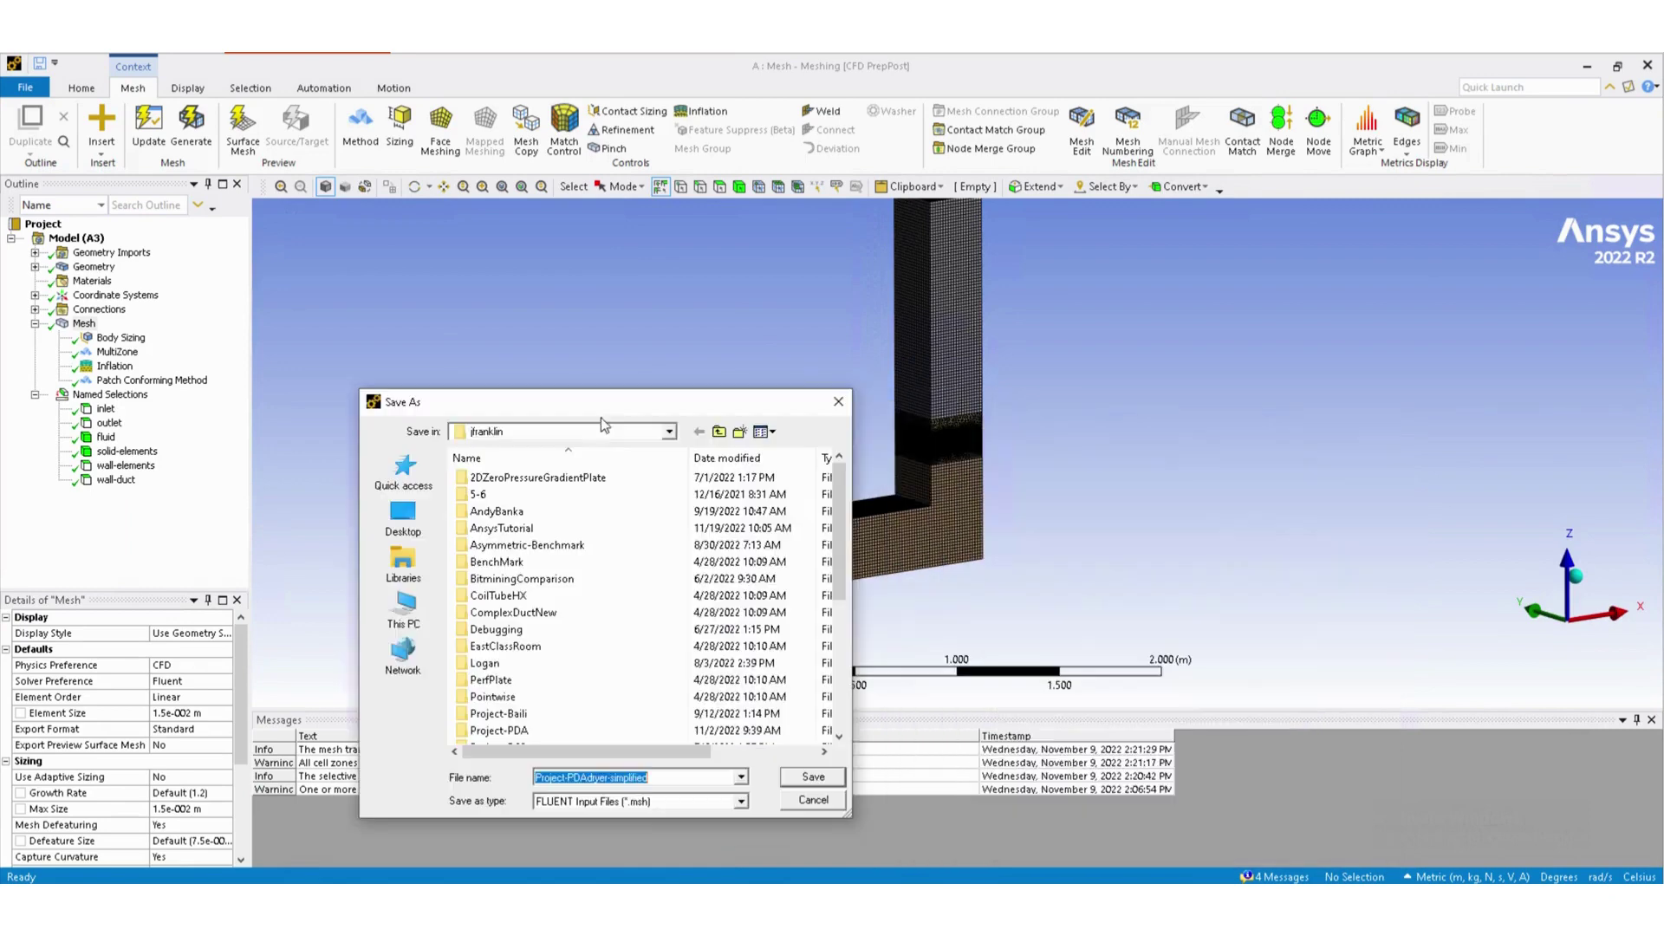
click(509, 530)
click(511, 530)
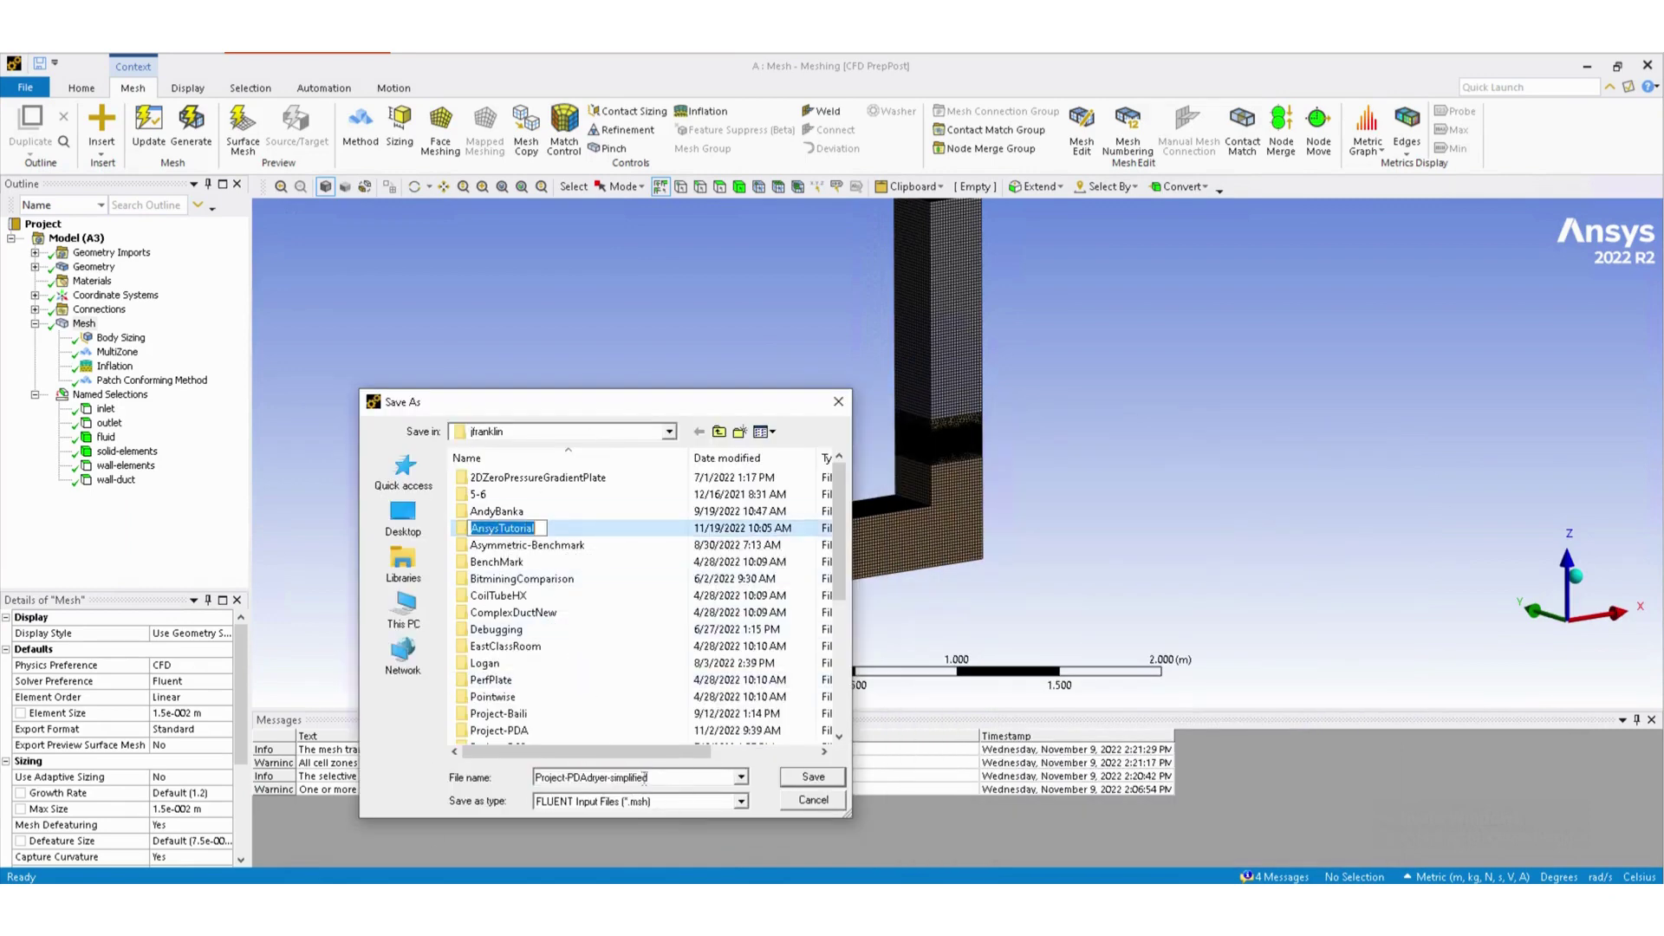
double_click(644, 778)
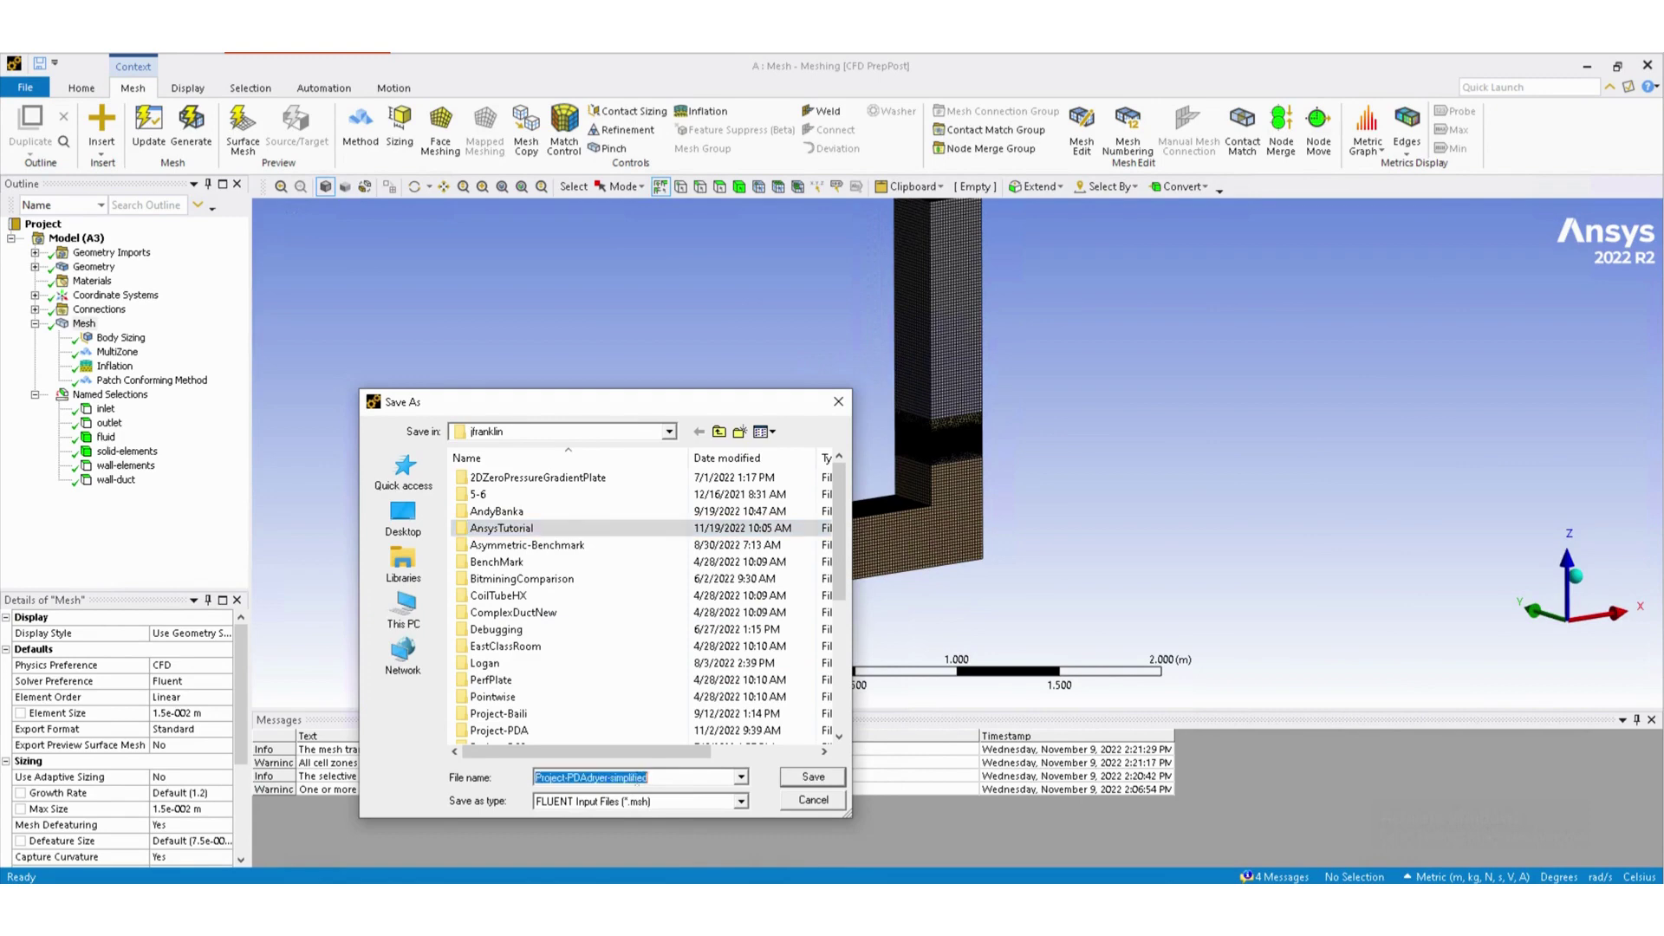
text(duct)
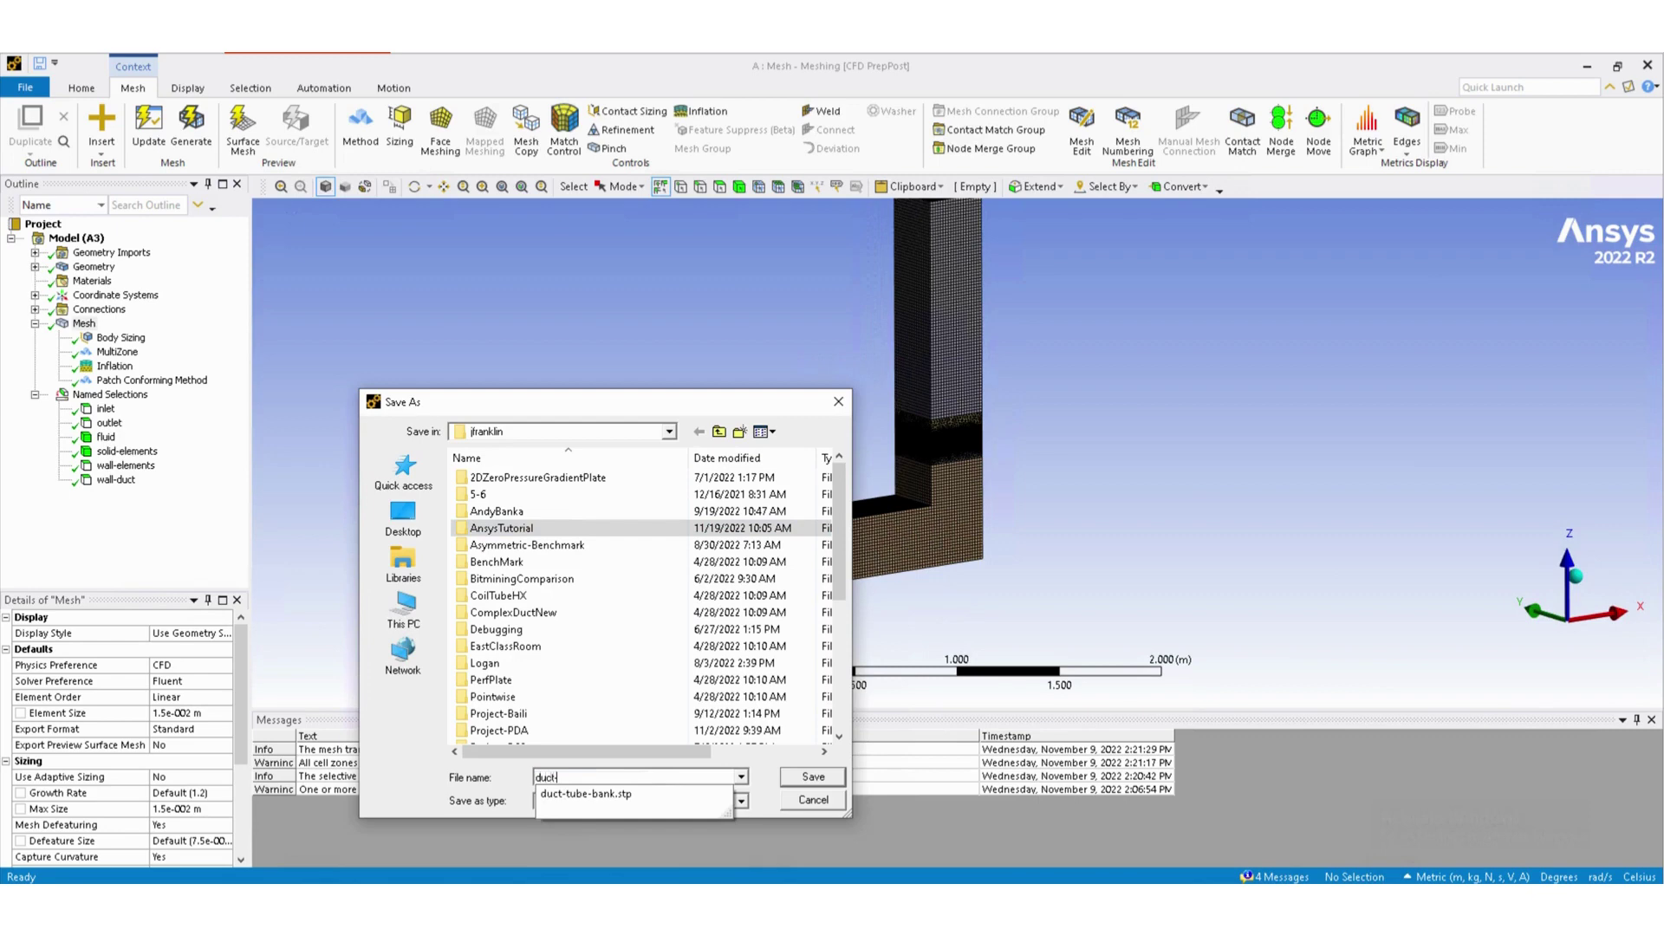
text(-example)
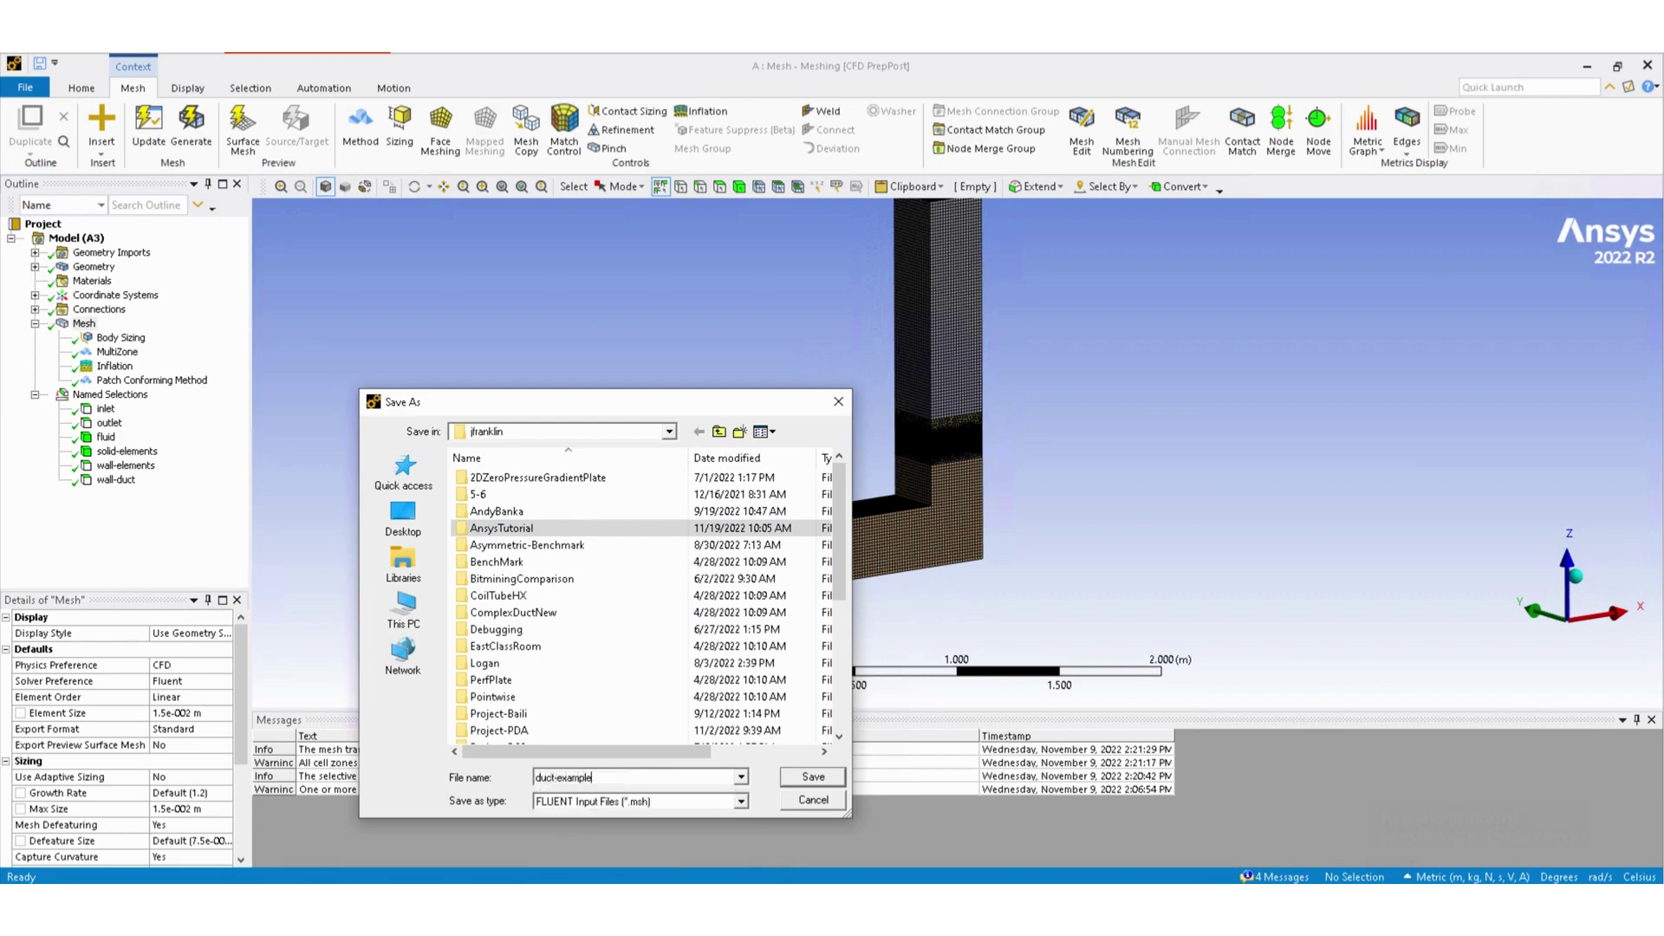
click(808, 778)
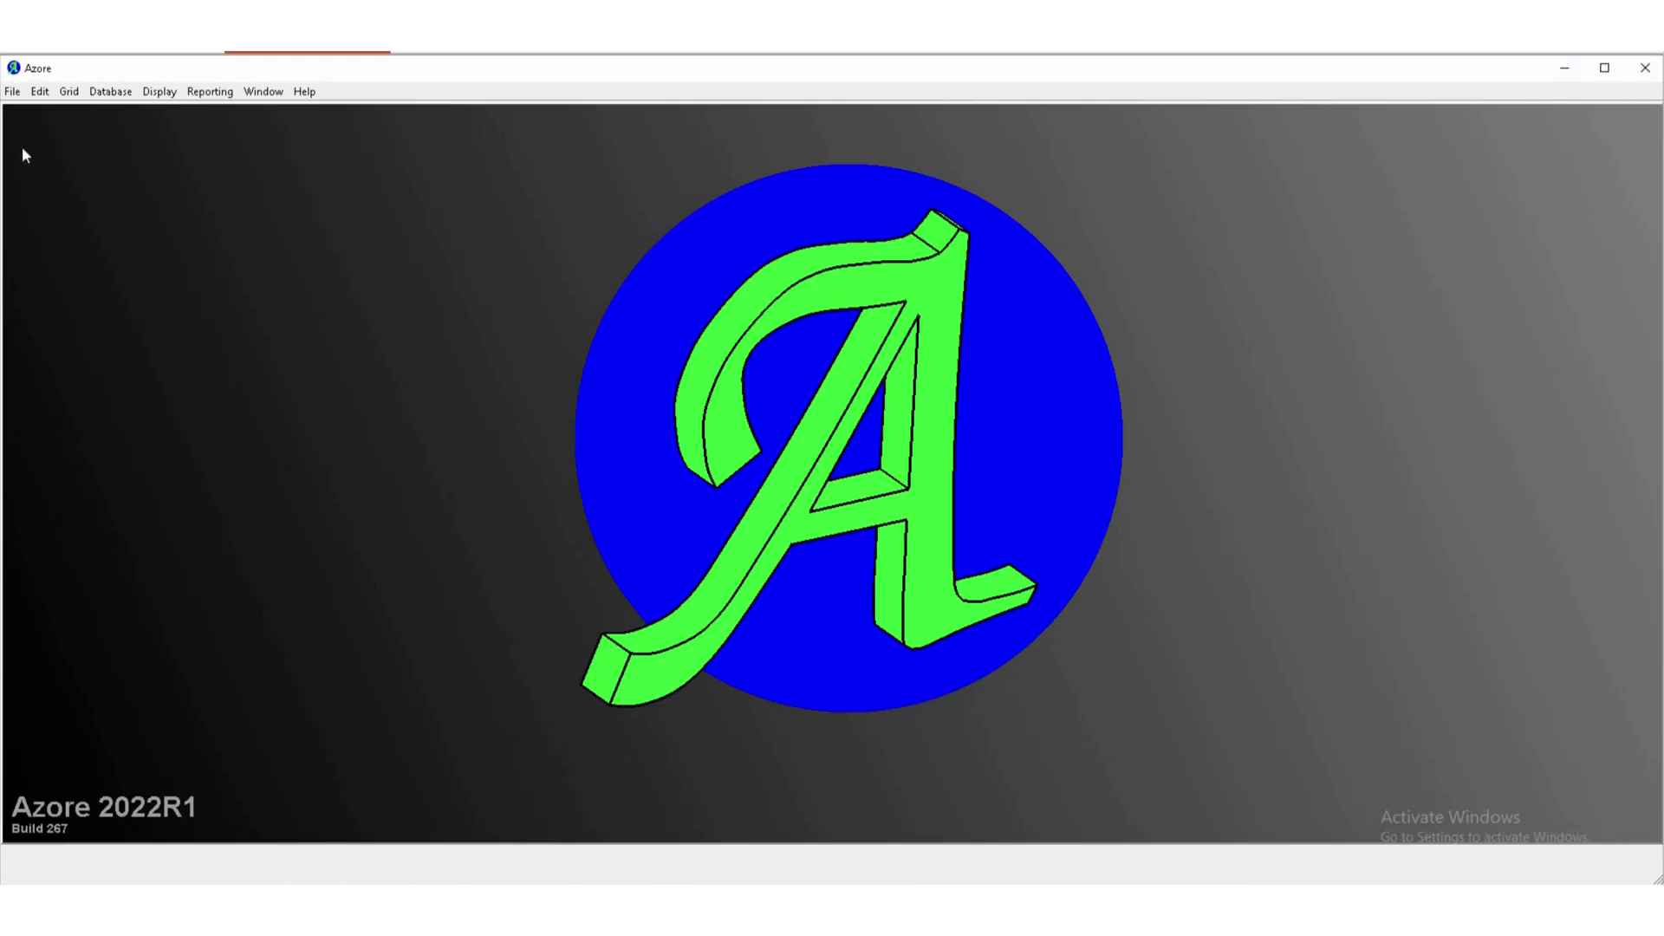
Import duct-example.msh from the AnsysTutorial folder into Azore.
click(13, 93)
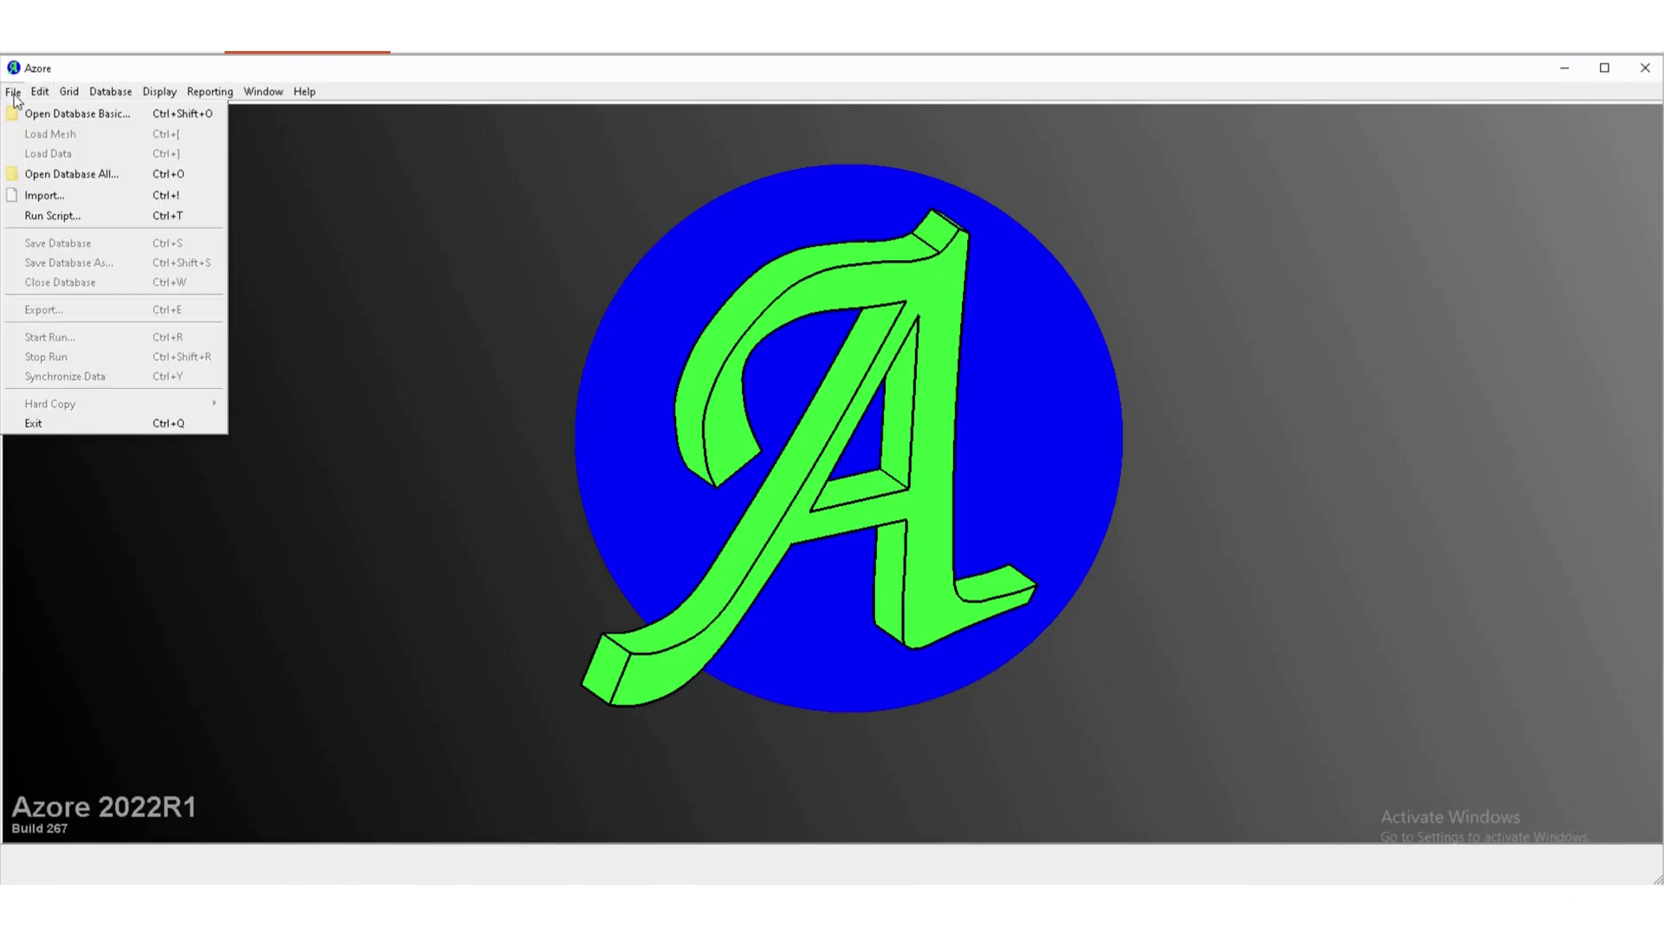
click(36, 195)
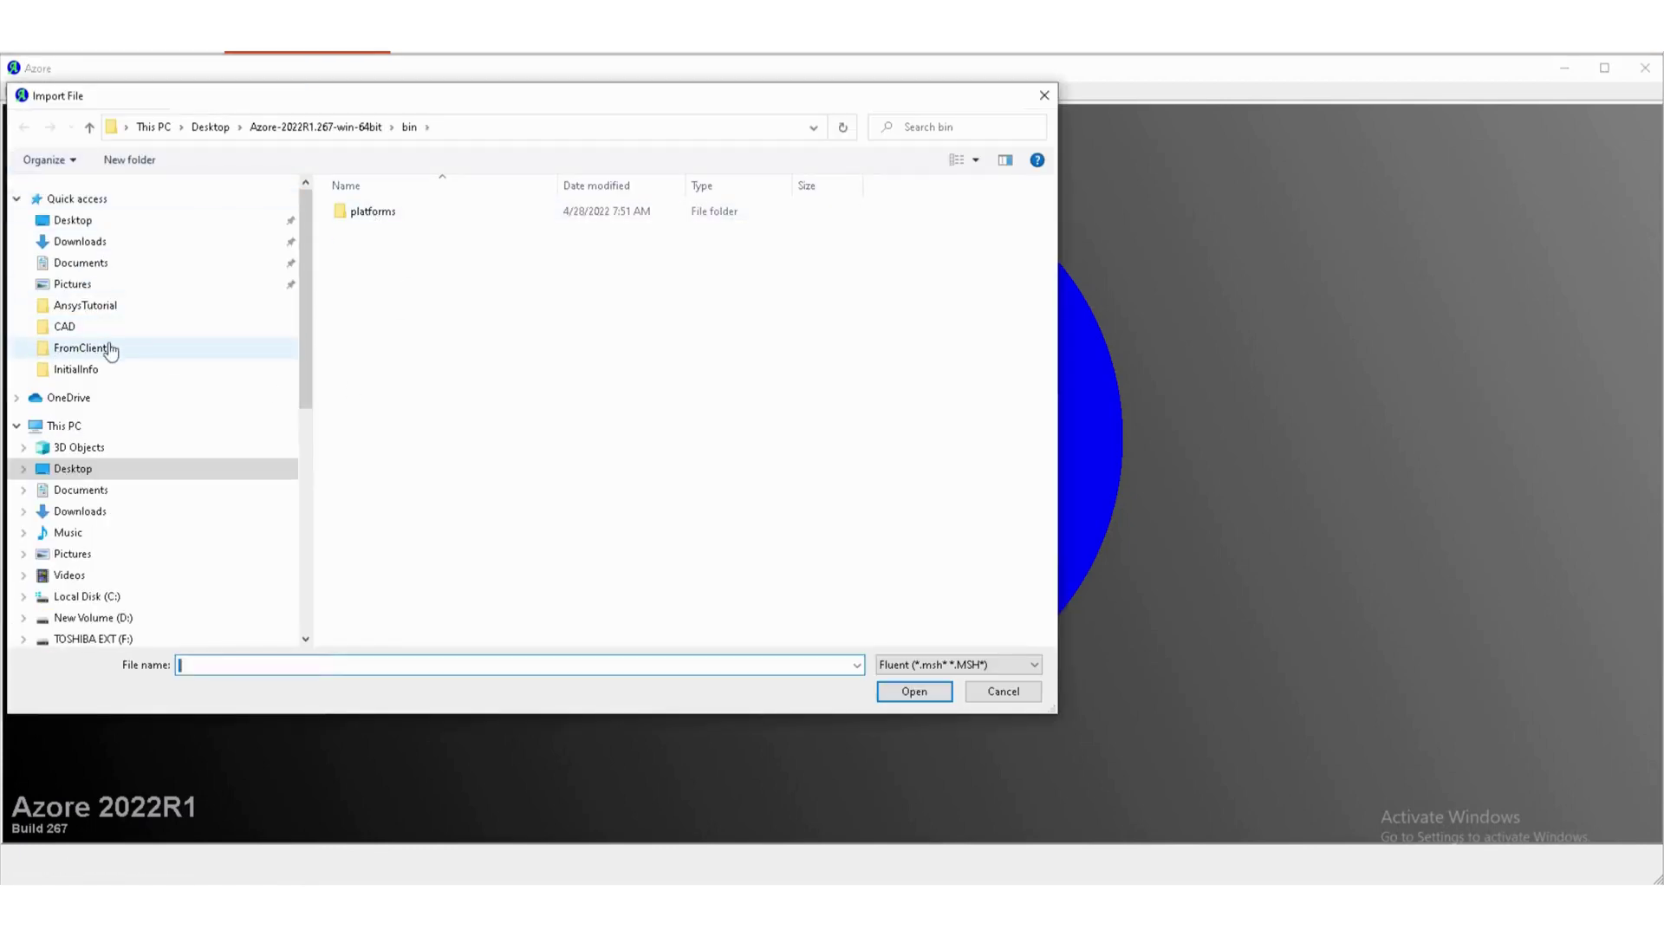
click(95, 314)
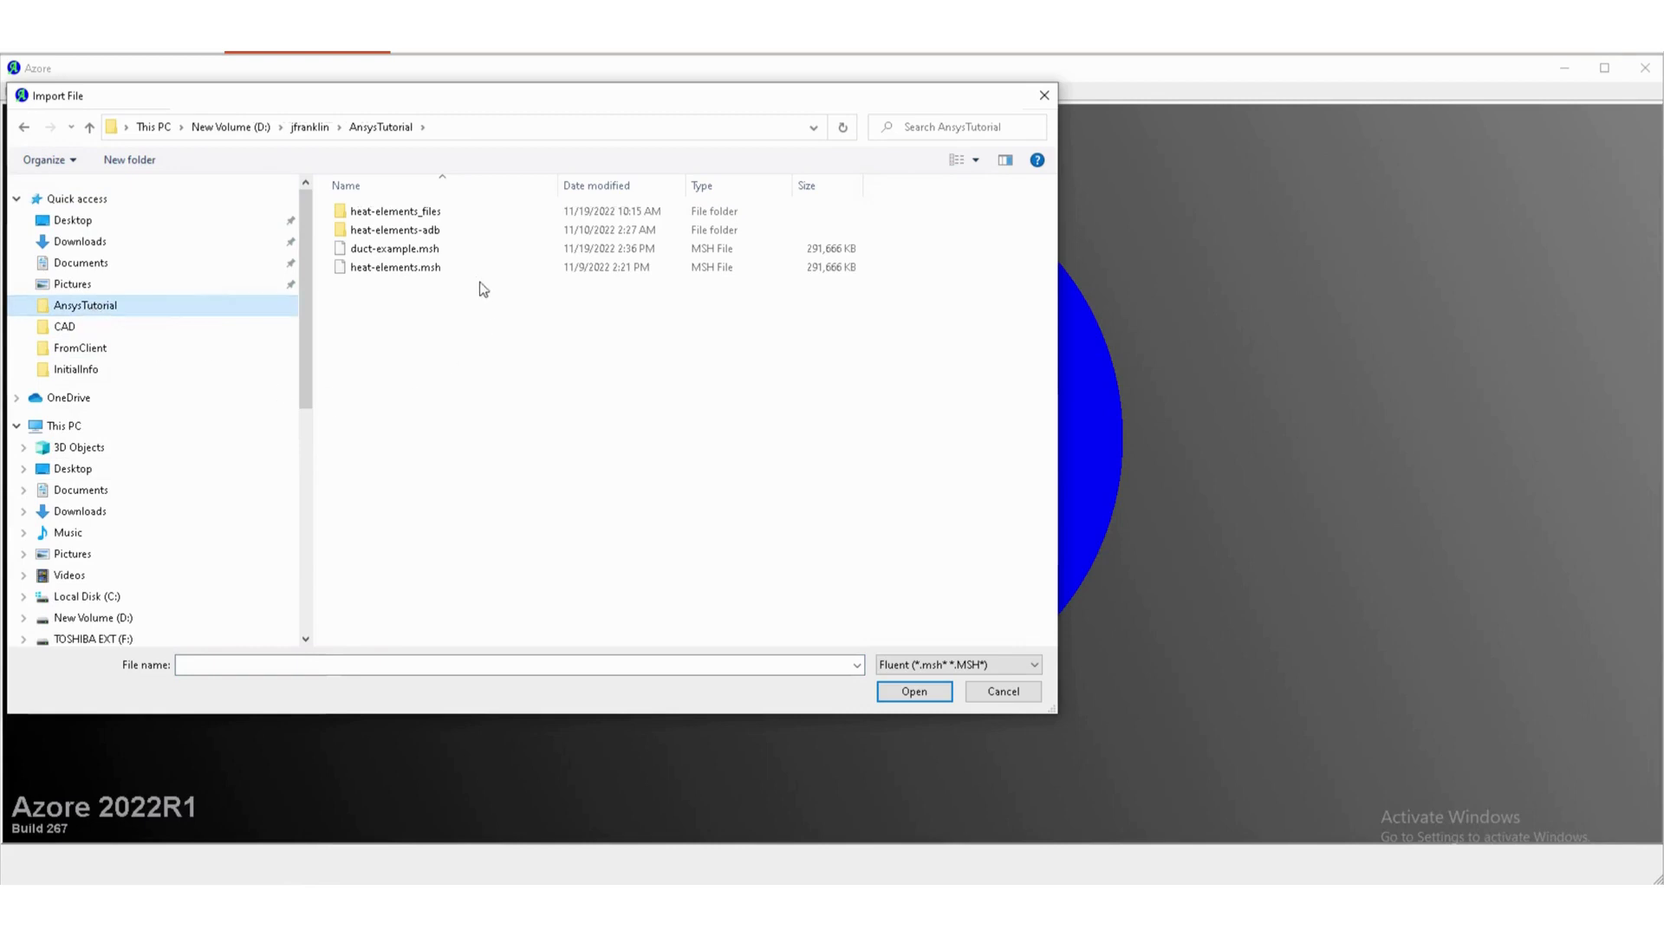
click(401, 250)
click(925, 691)
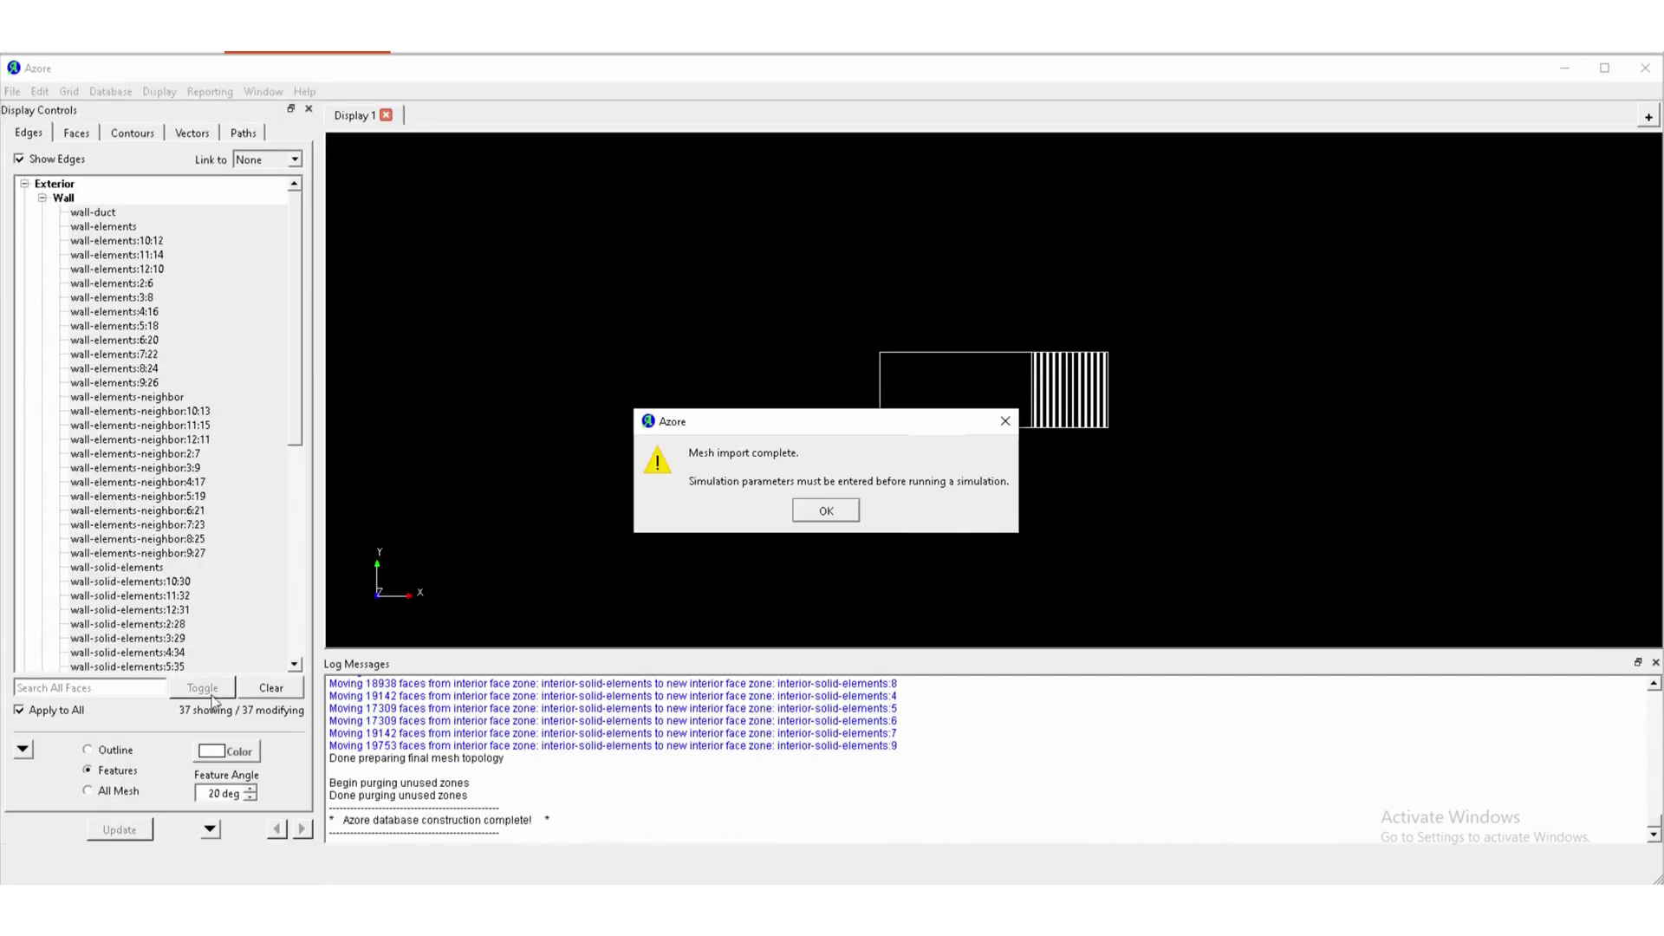
Dismiss the import notice, then rotate and zoom to view the duct's hatched cross-section in 3-D.
click(839, 508)
drag(1055, 530, 1135, 474)
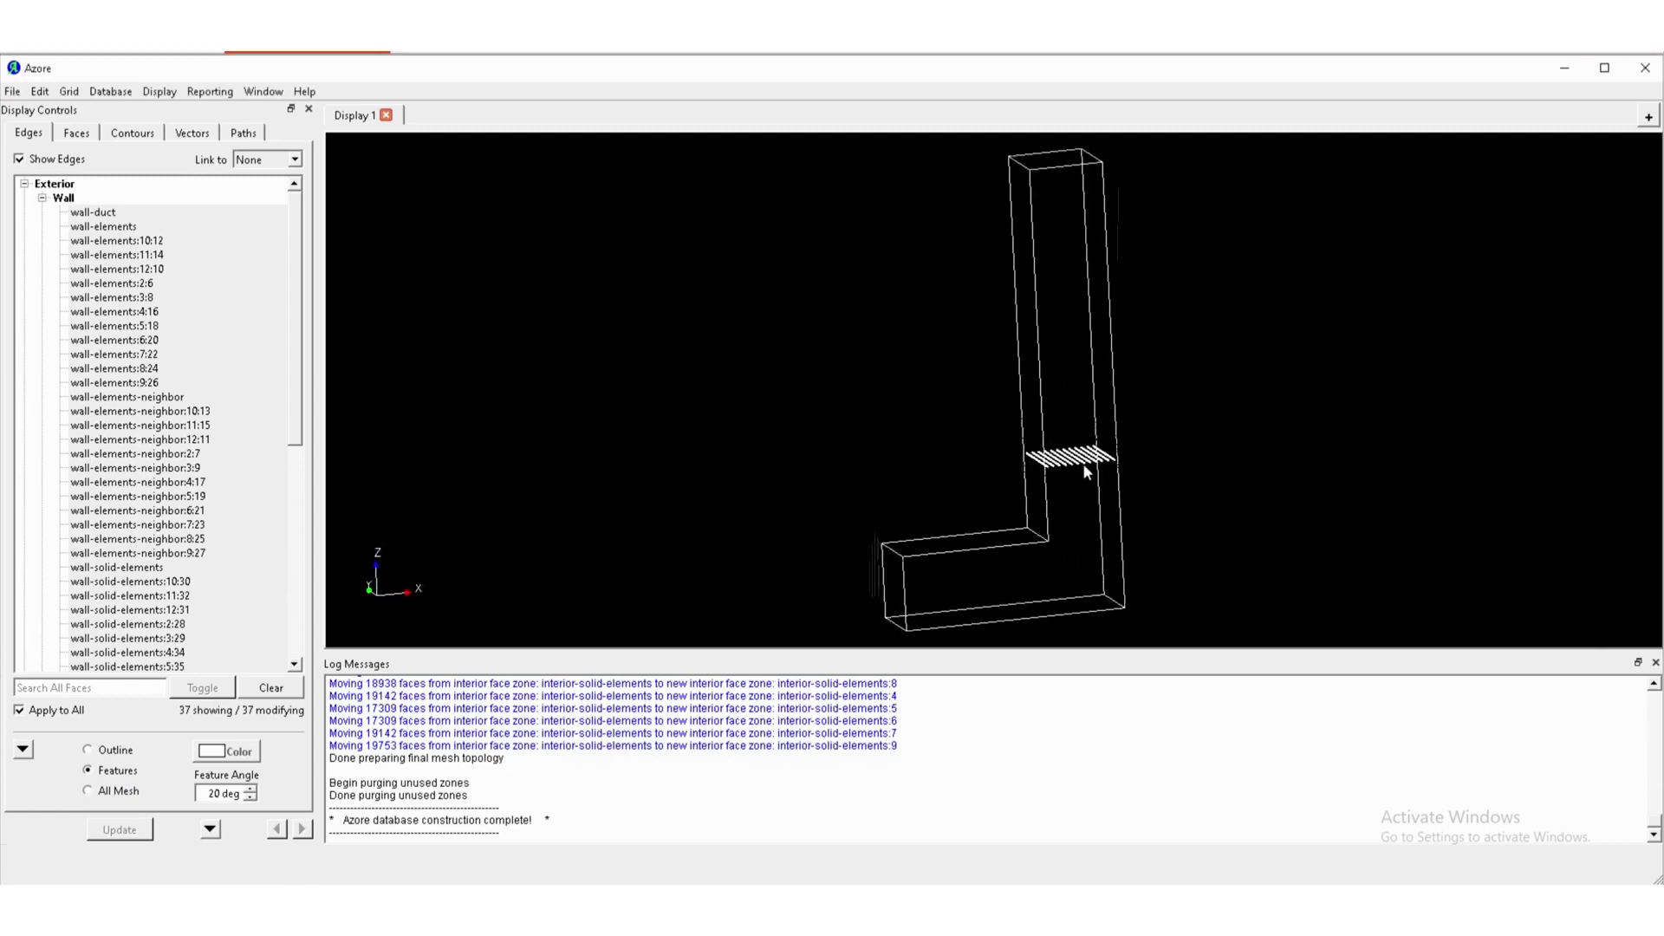
scroll(1085, 469, up, 3)
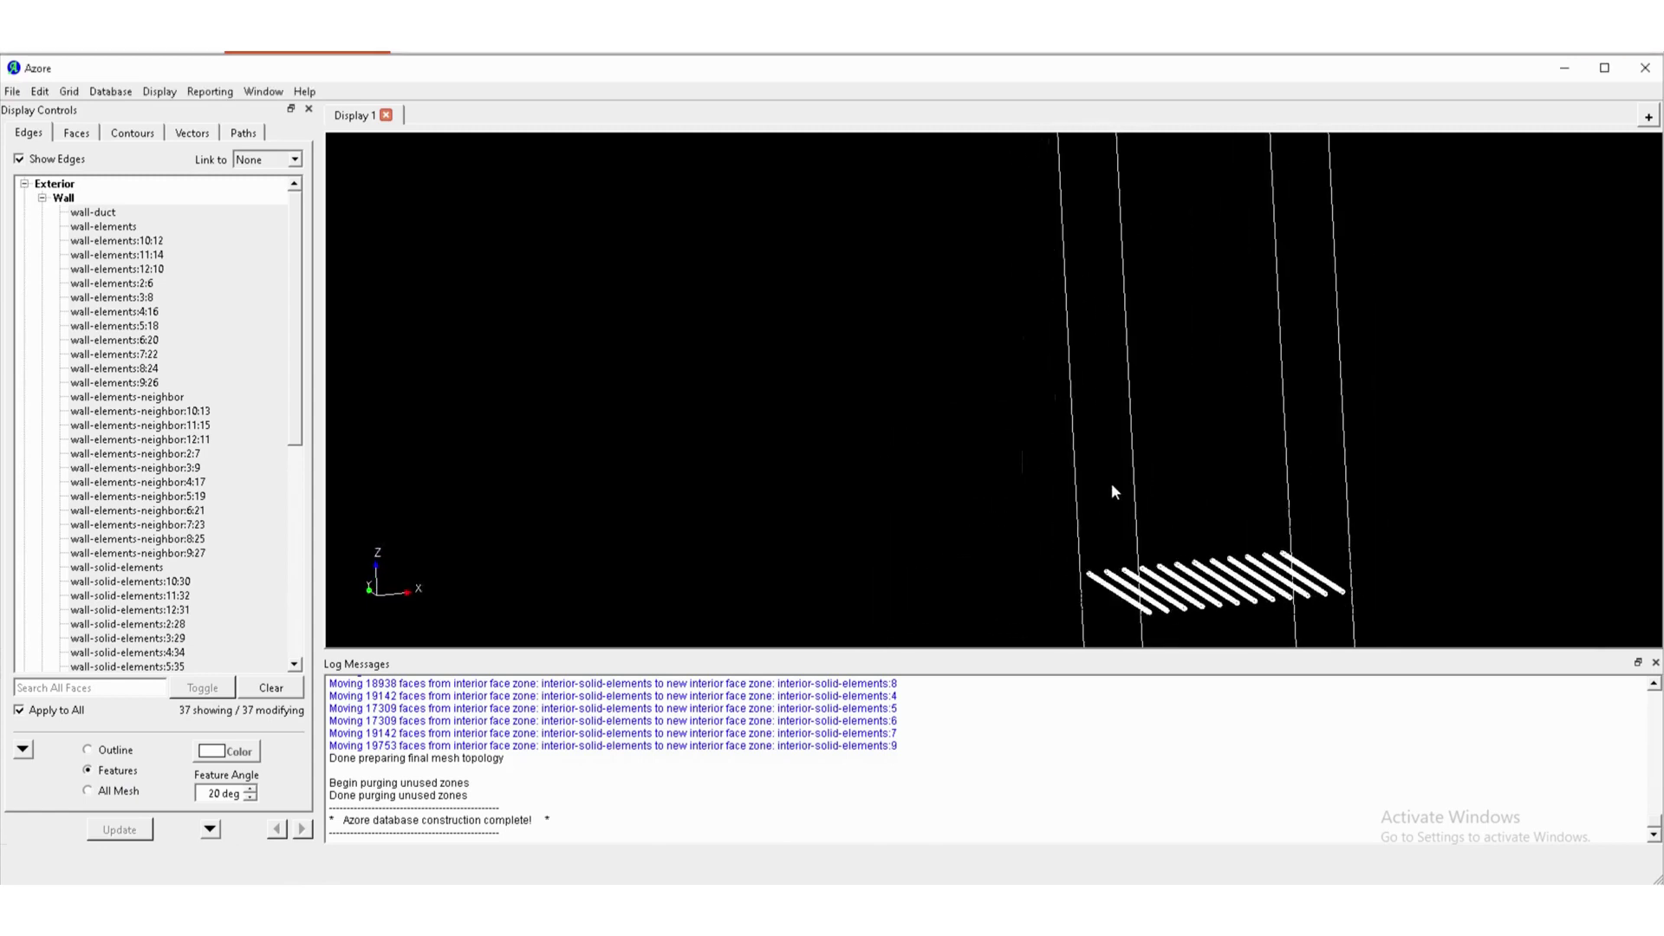
mouse_move(1231, 550)
mouse_down()
mouse_move(1188, 572)
mouse_move(1173, 560)
mouse_move(1177, 605)
mouse_up()
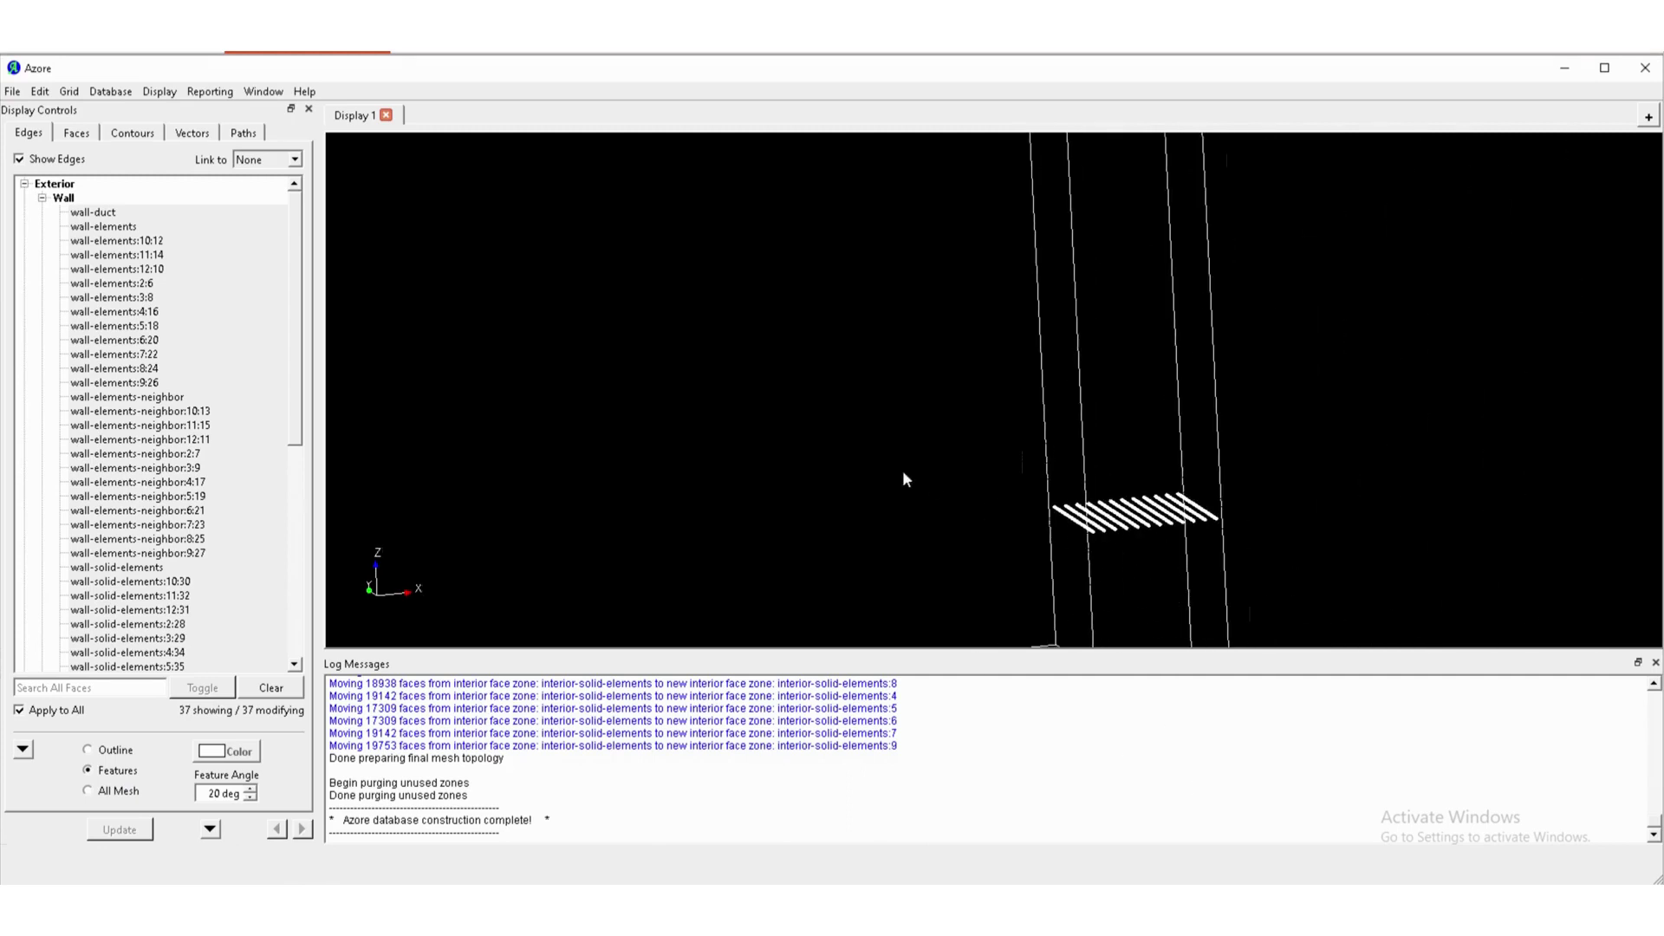
scroll(1144, 527, up, 1)
scroll(1166, 542, up, 1)
scroll(1166, 542, down, 4)
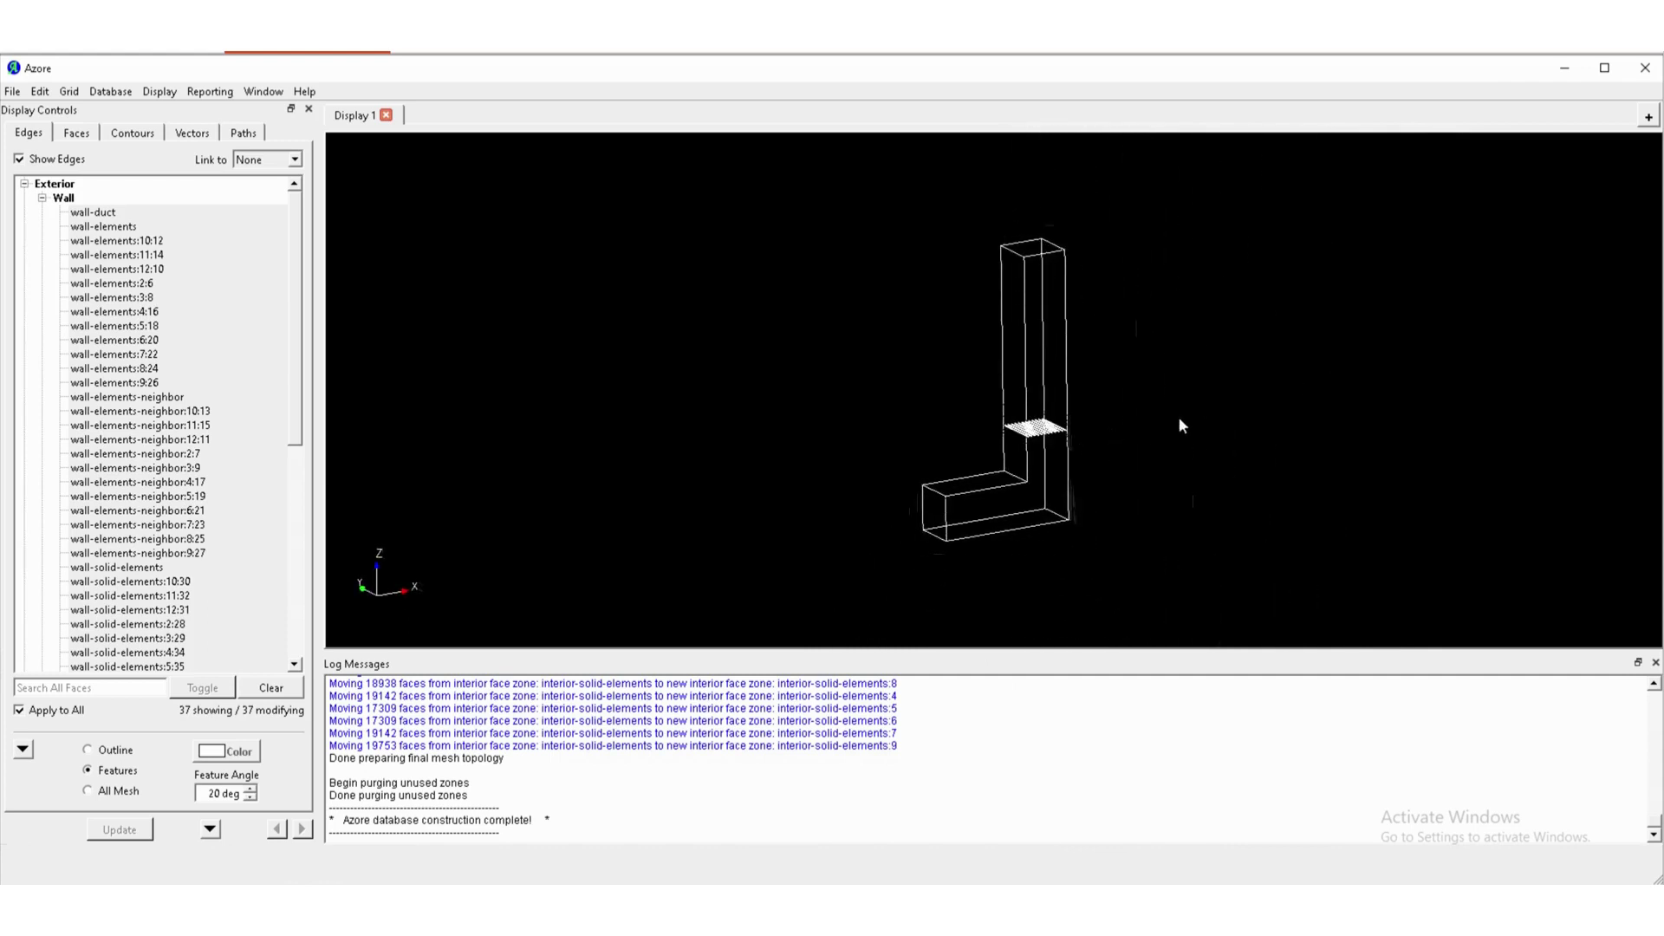
scroll(1075, 345, up, 2)
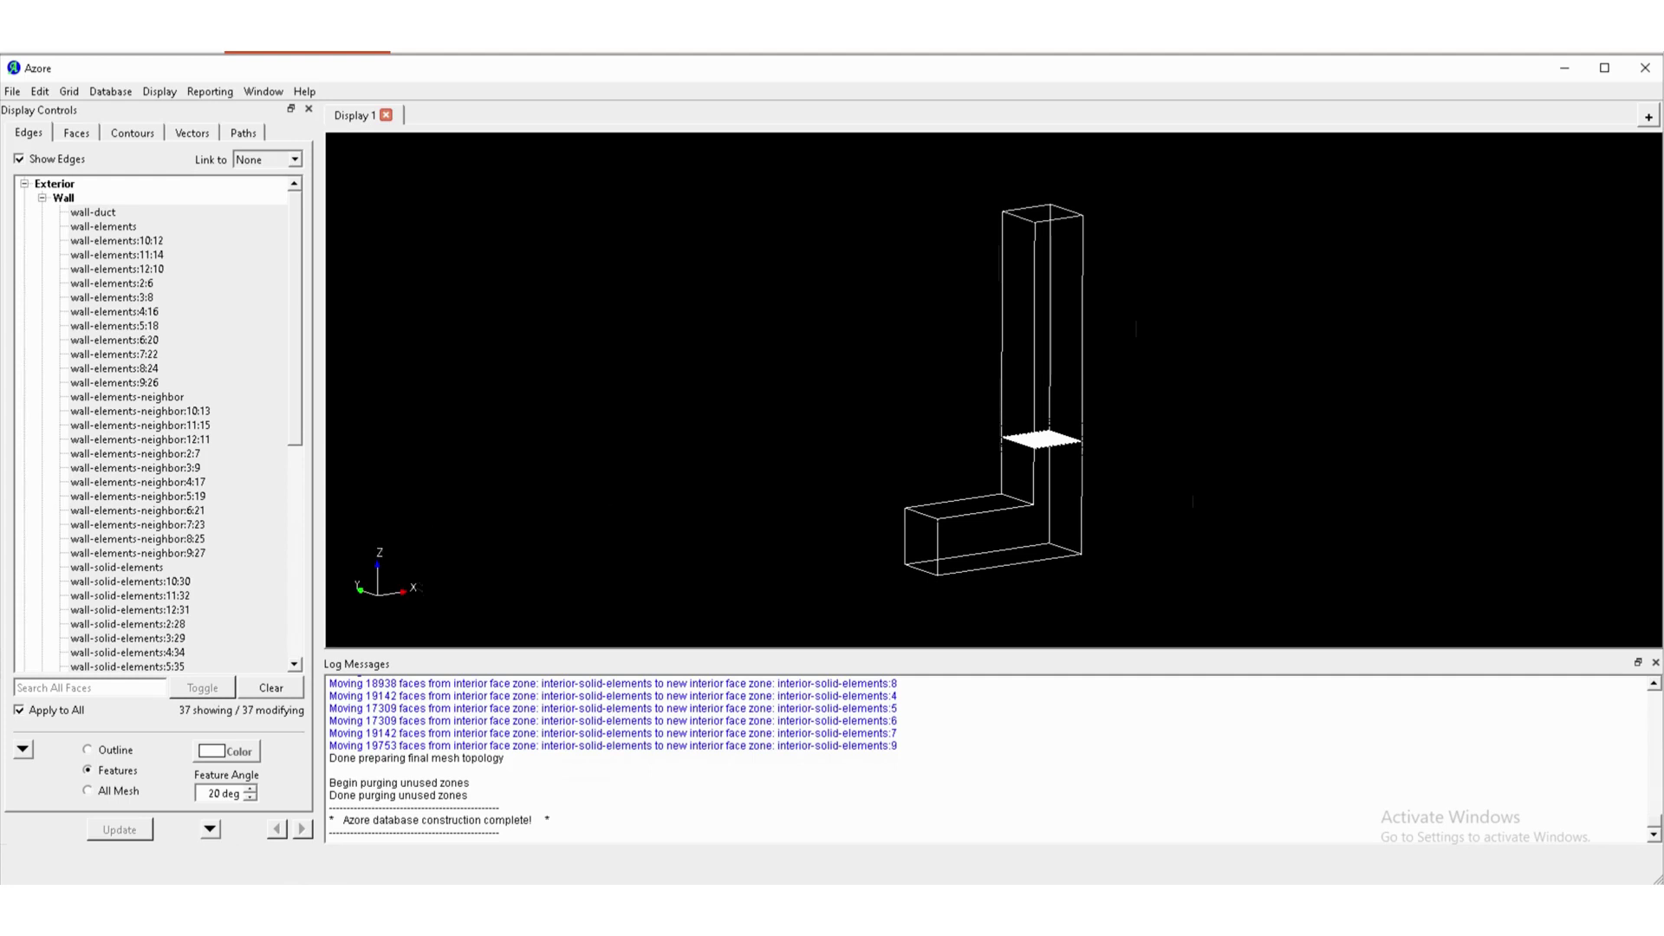
Pick the heat-elements-adb database in the AnsysTutorial folder as the settings import source.
click(13, 92)
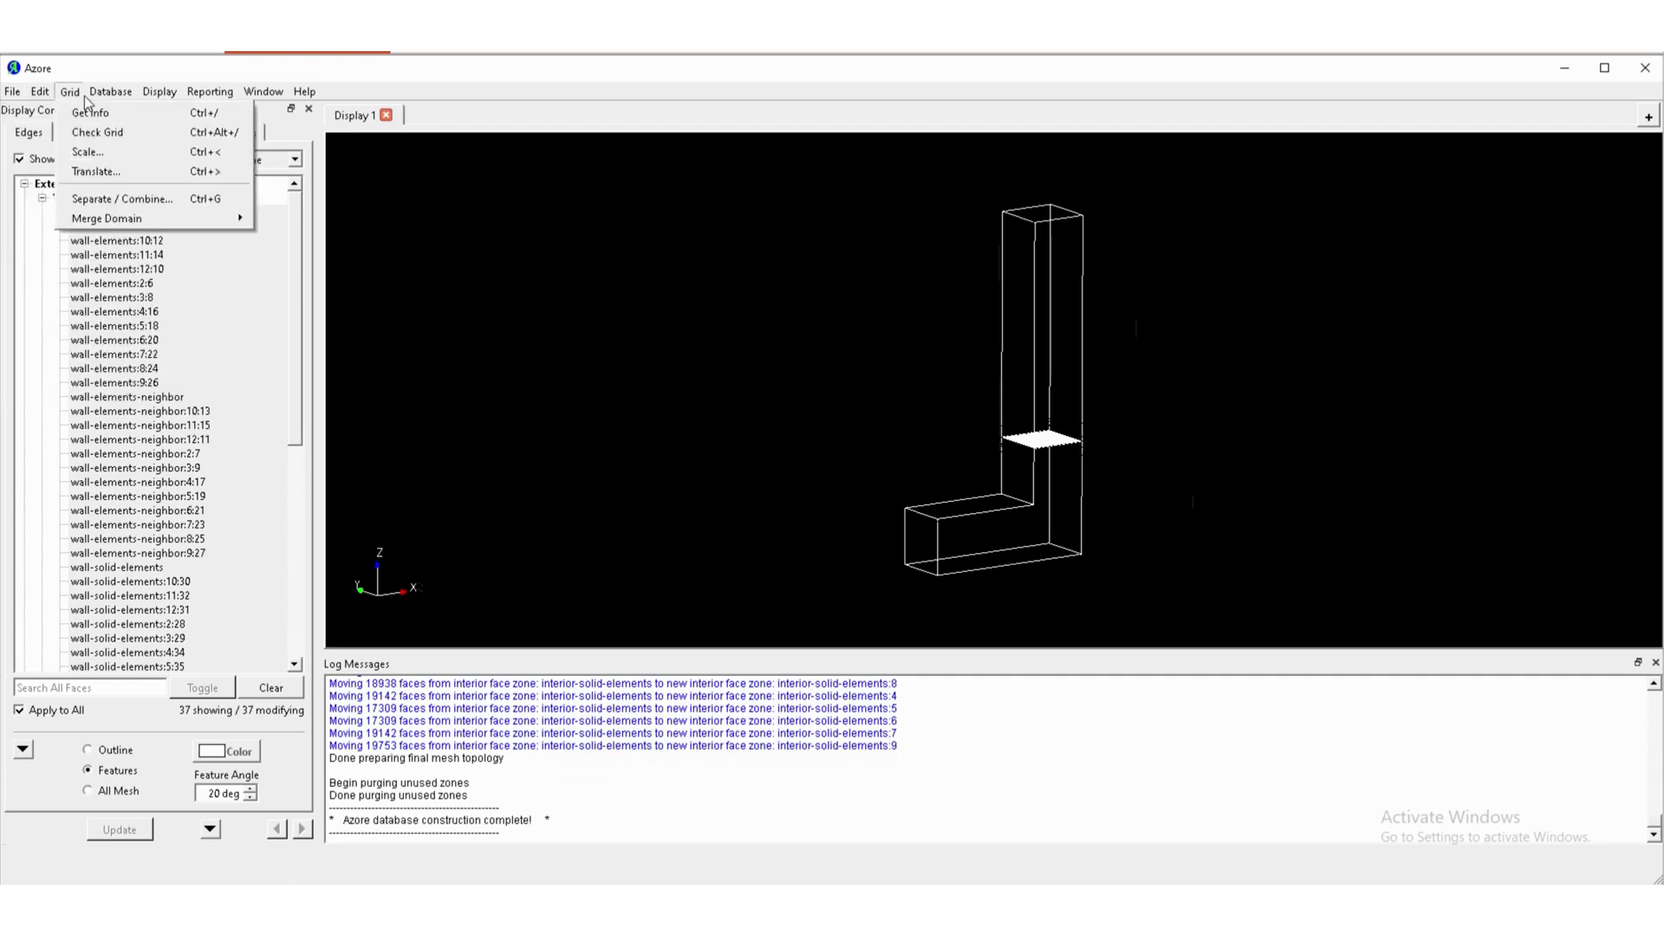
mouse_move(110, 92)
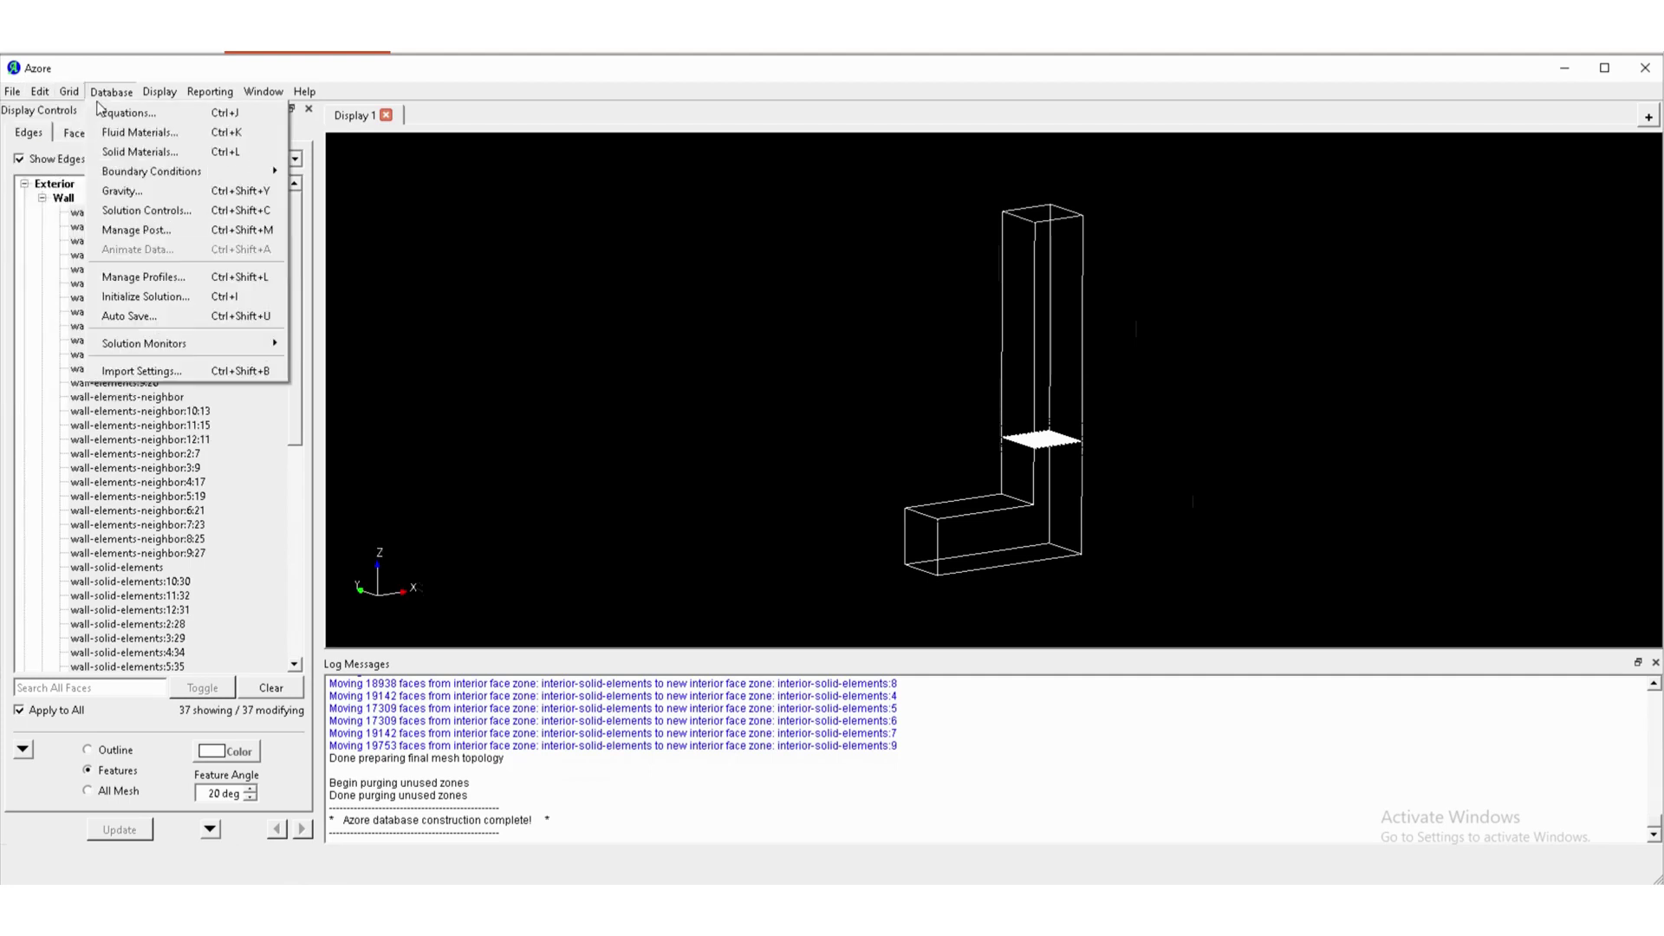
click(138, 372)
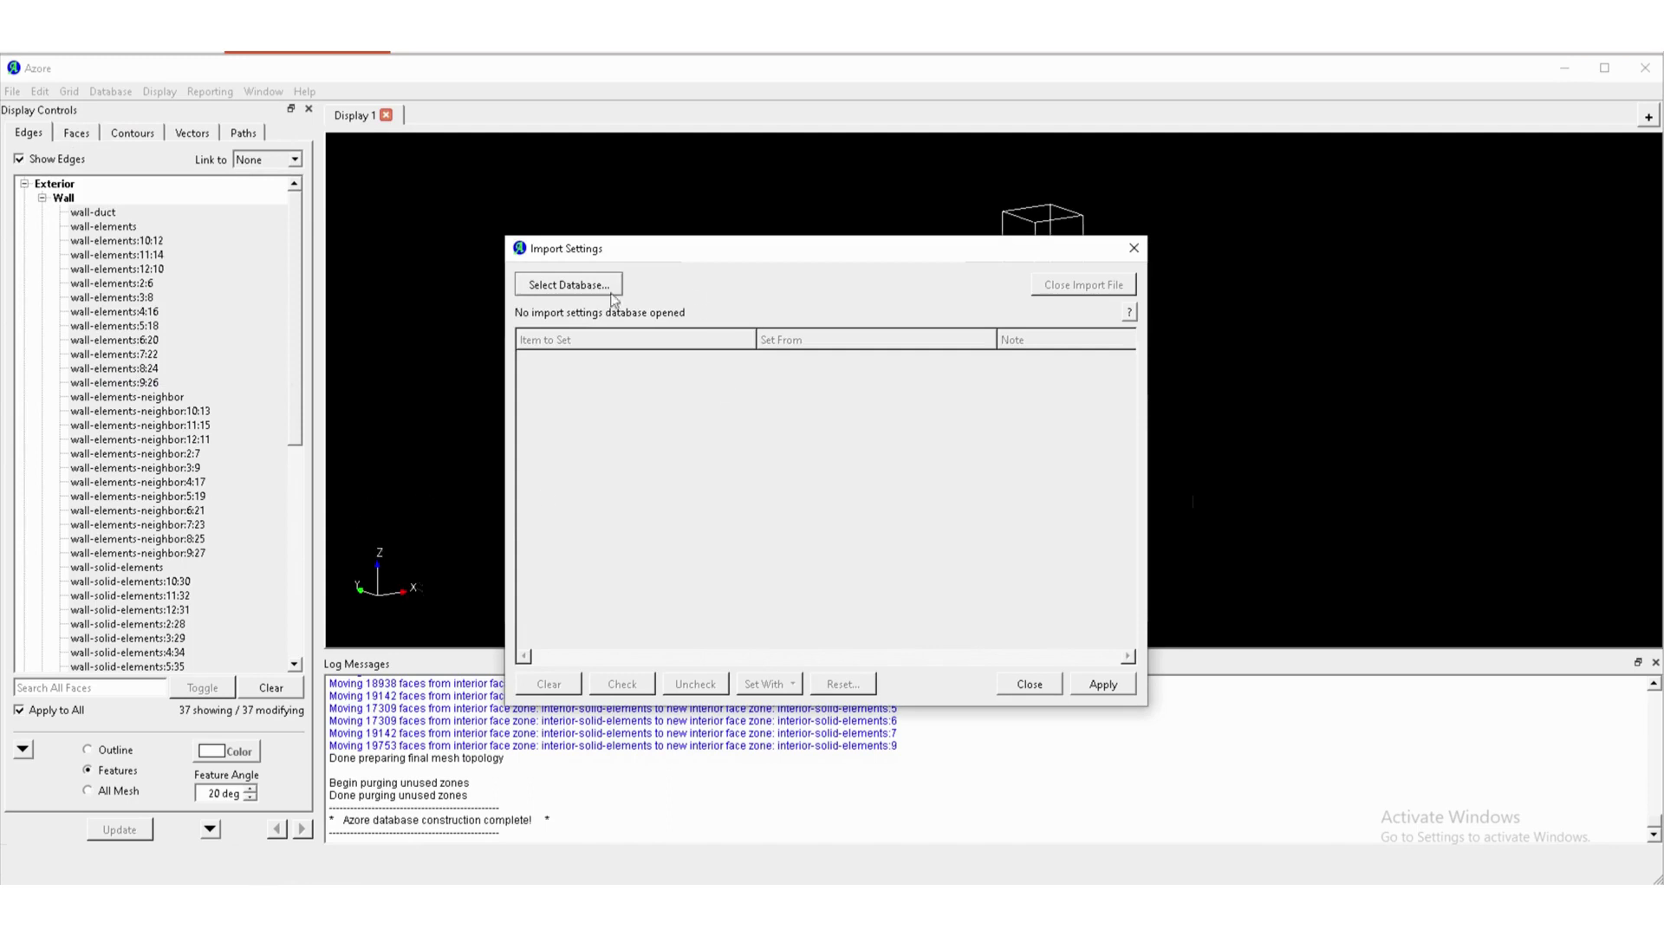
click(572, 285)
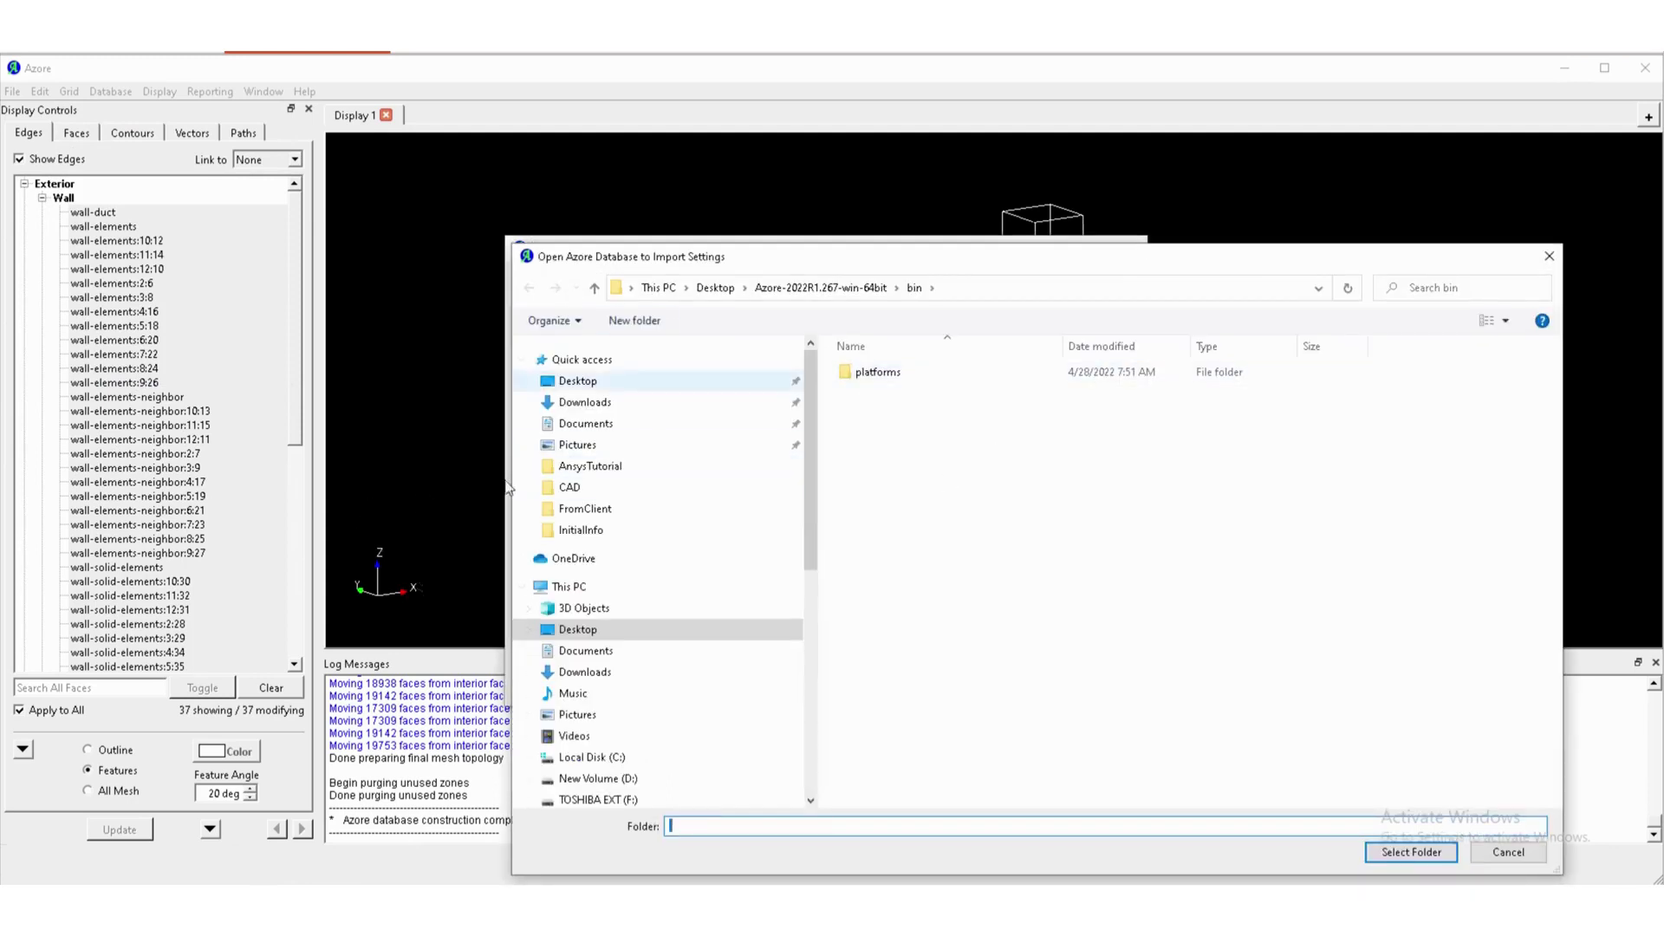
click(593, 468)
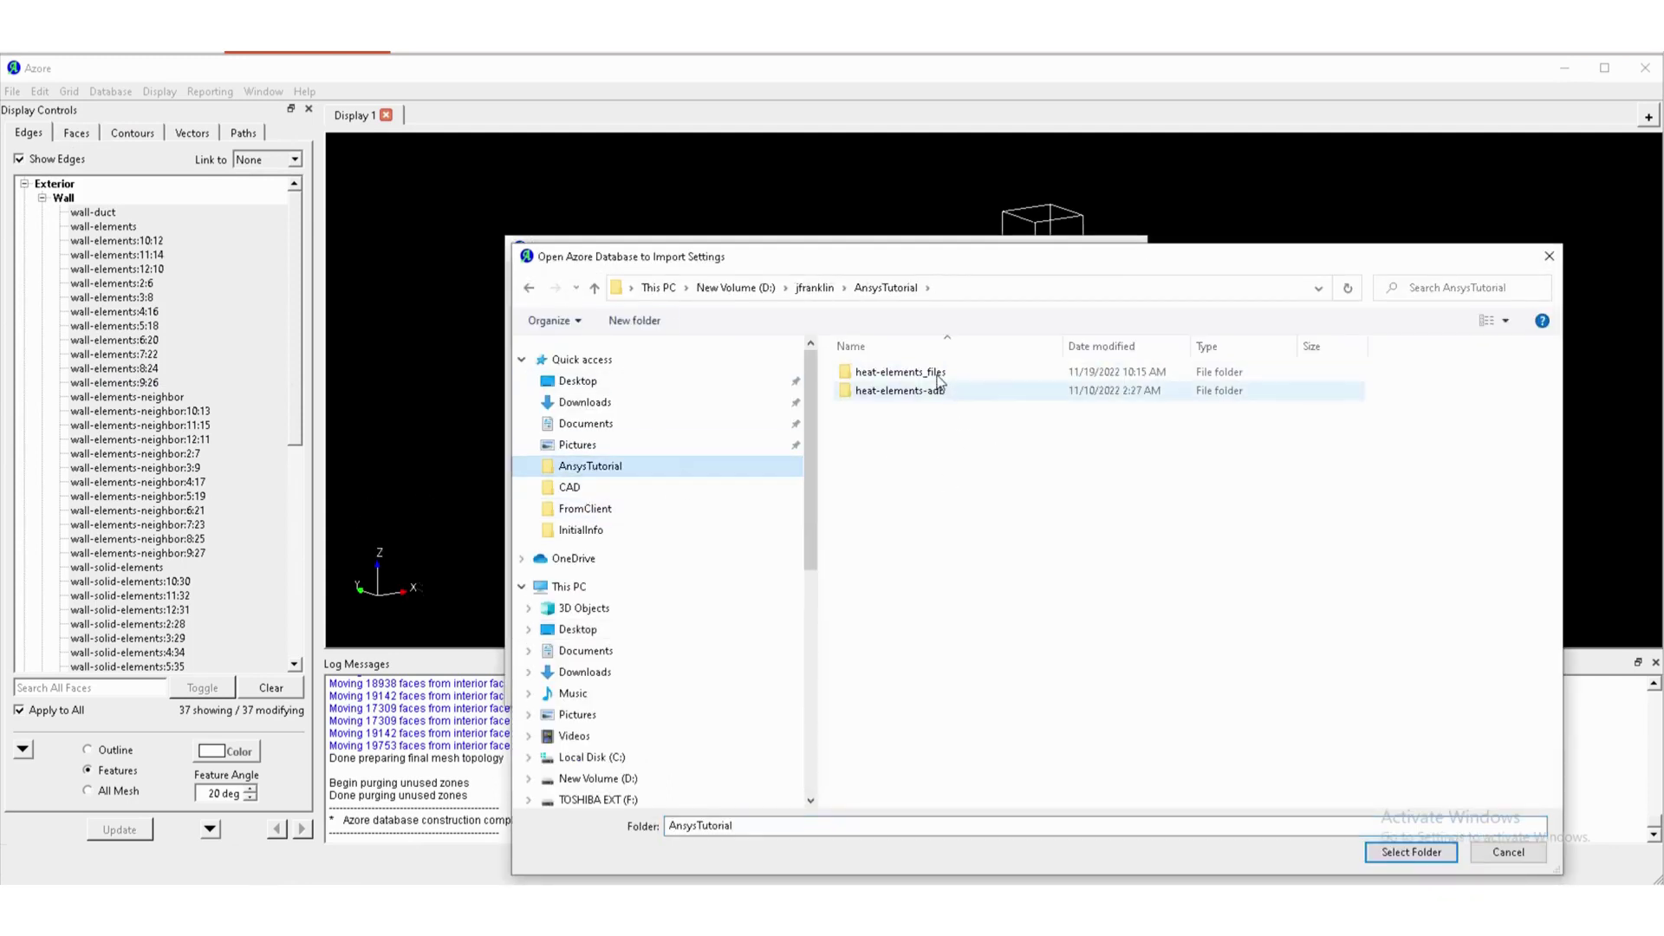
click(914, 392)
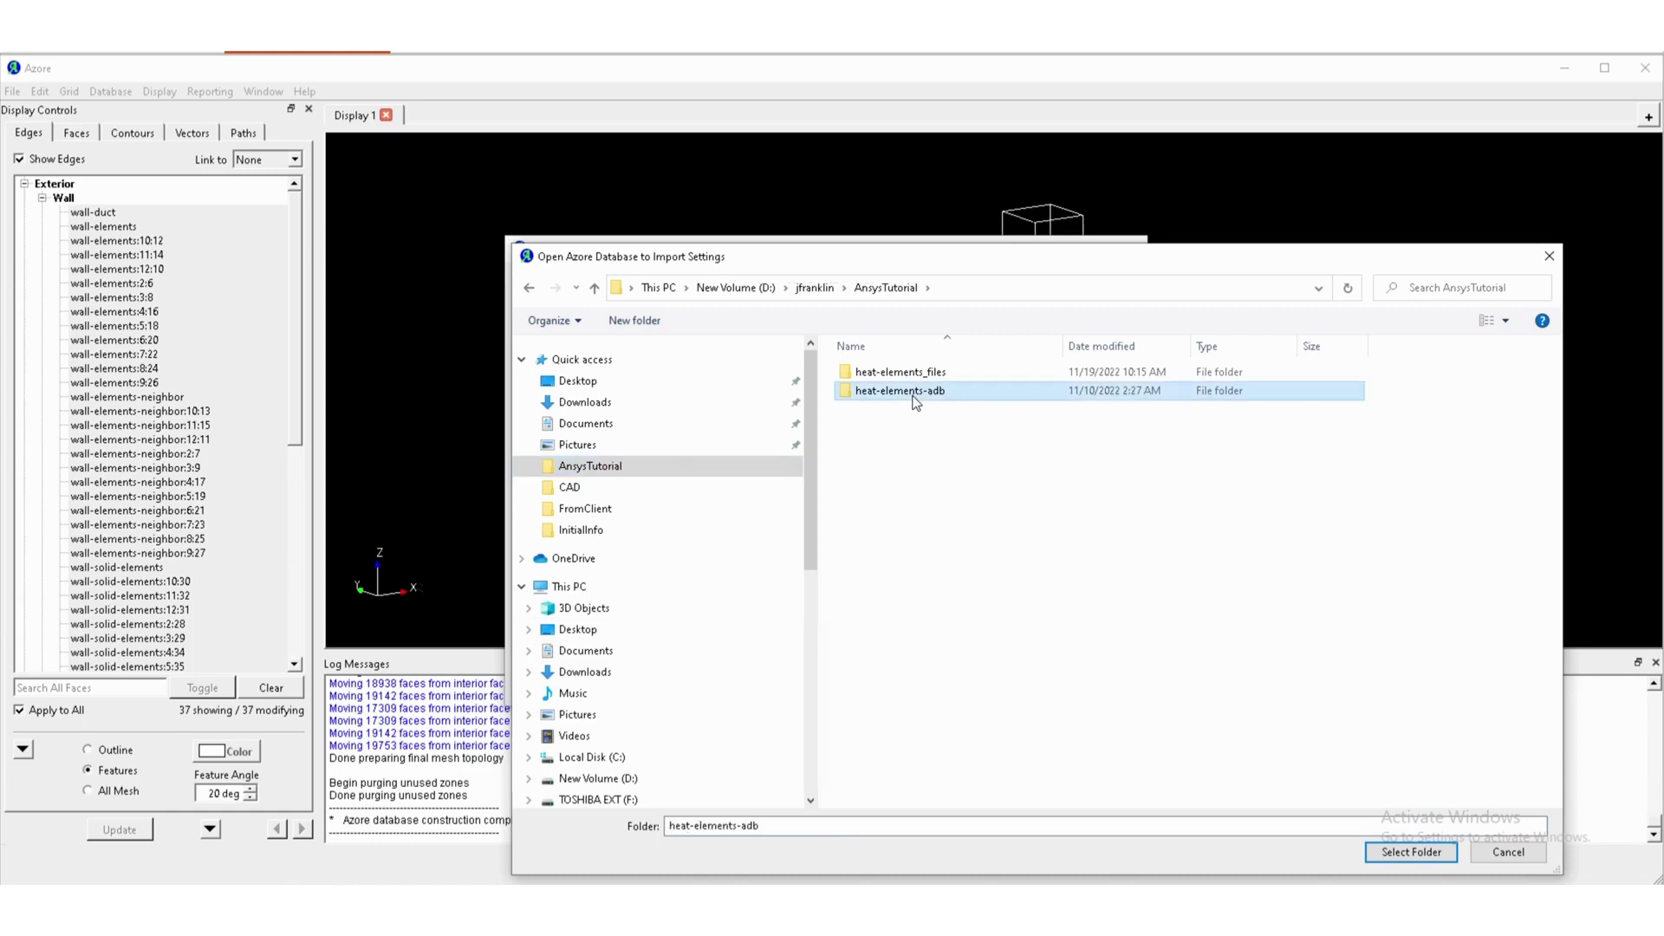
click(1423, 854)
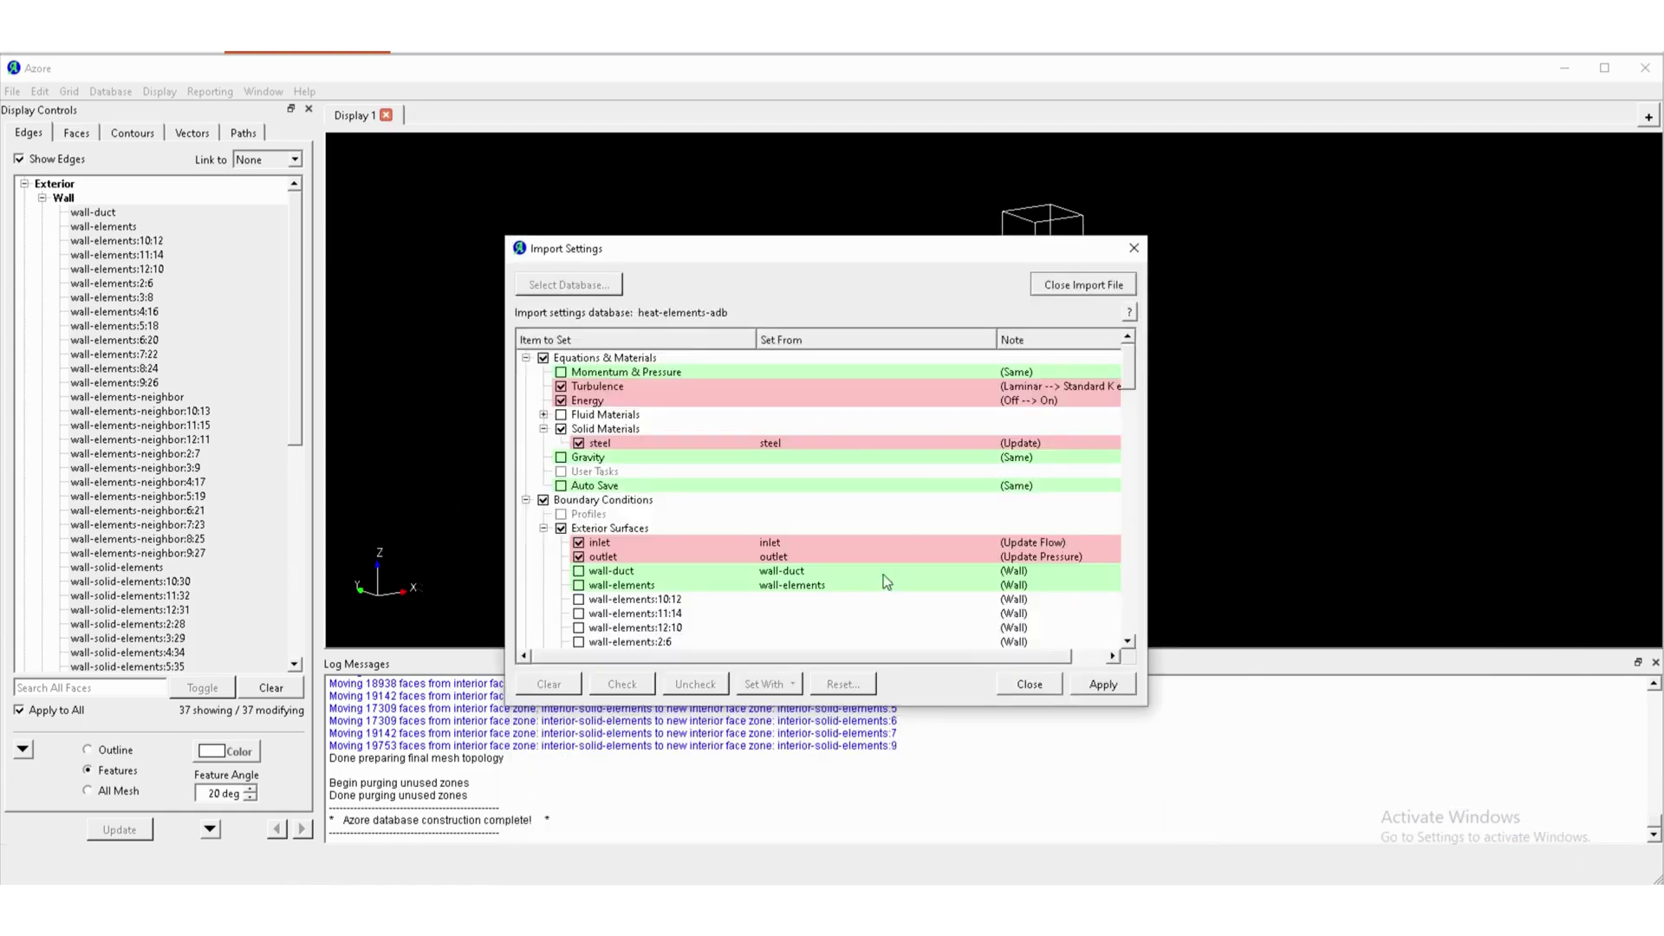
Apply the imported energy, k-epsilon, steel, inlet and outlet settings and confirm the merge.
drag(1130, 373, 1129, 607)
click(1132, 352)
click(1132, 360)
click(1103, 685)
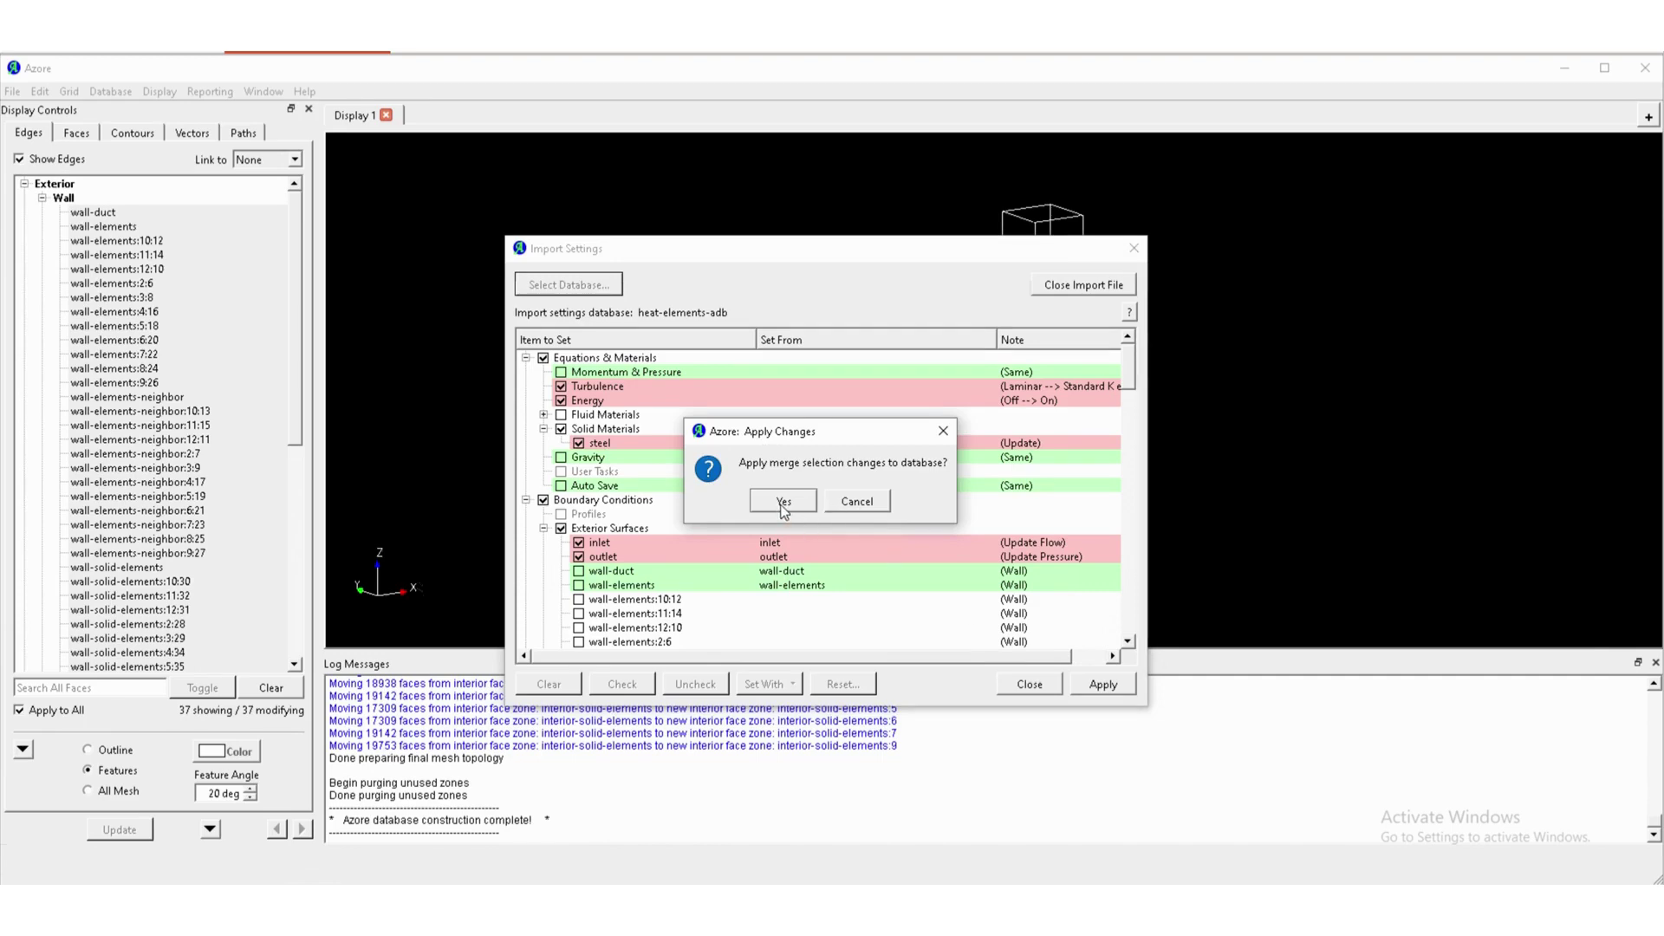
click(782, 503)
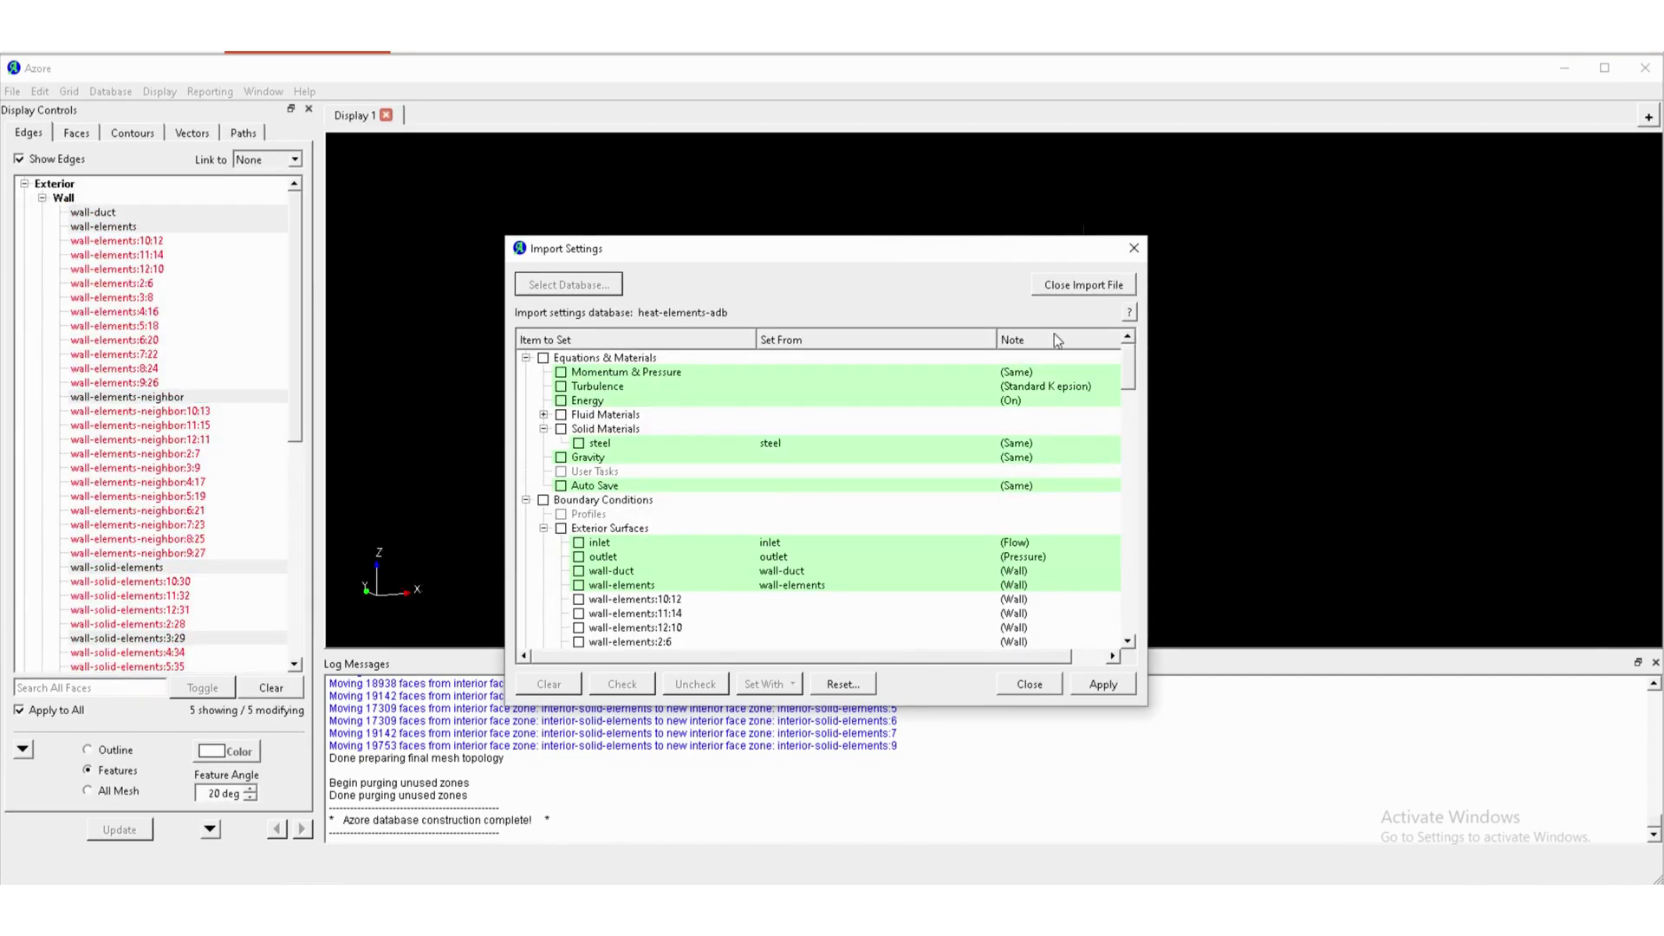
click(1031, 685)
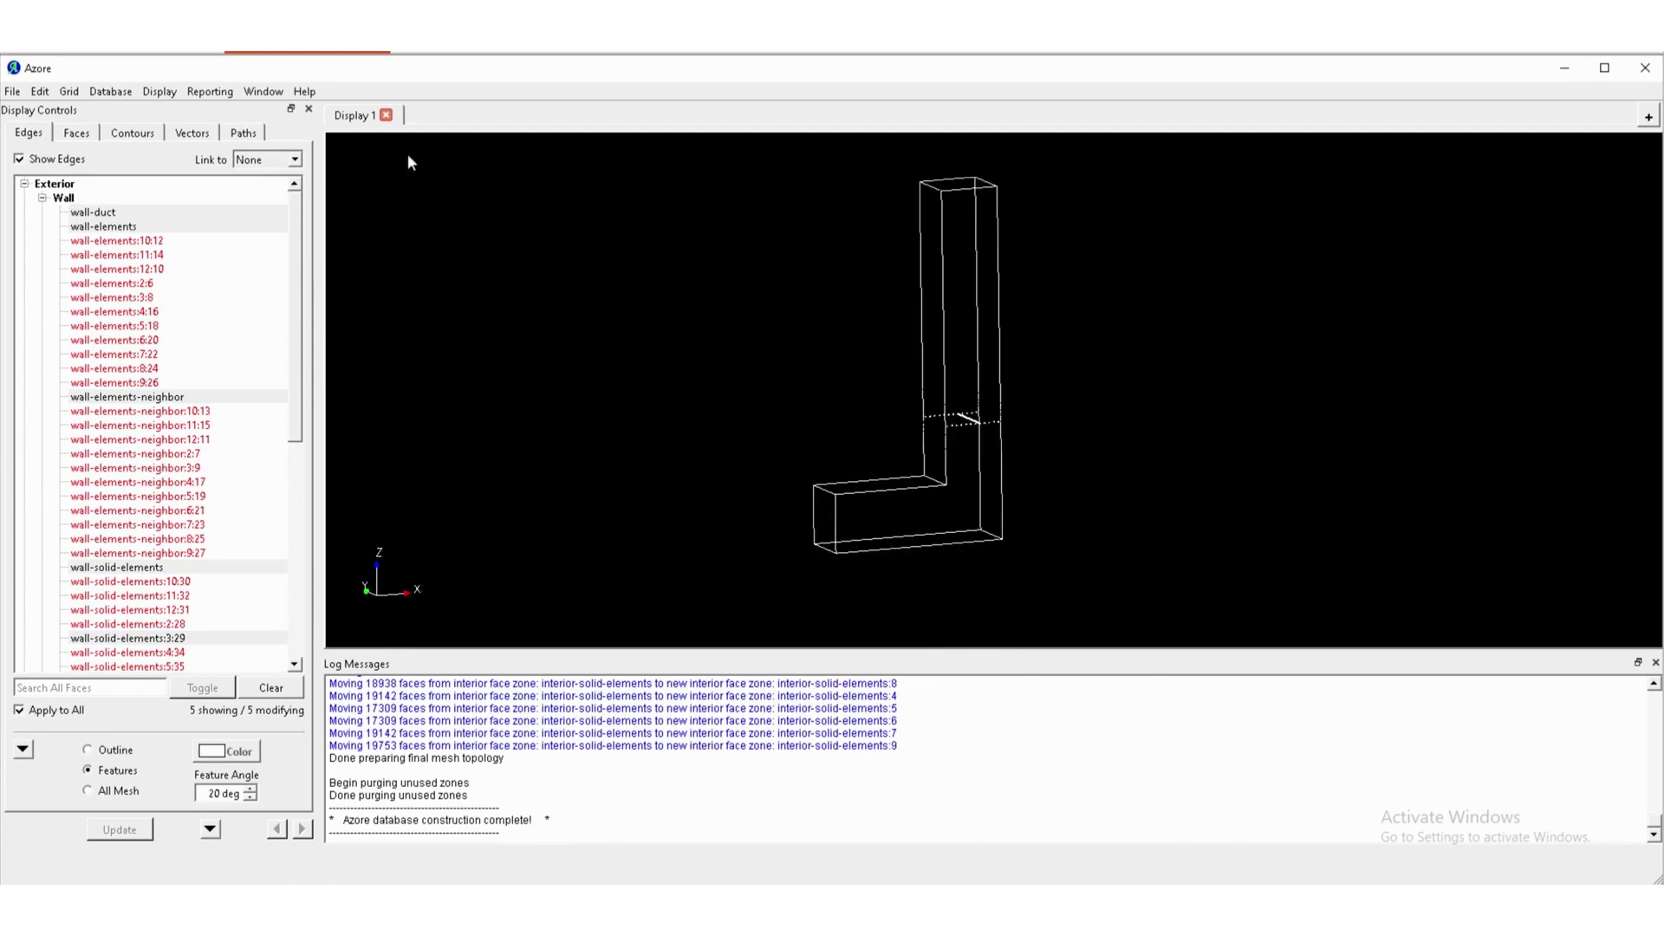
Accept the steady-state k-epsilon equations with energy enabled.
click(101, 93)
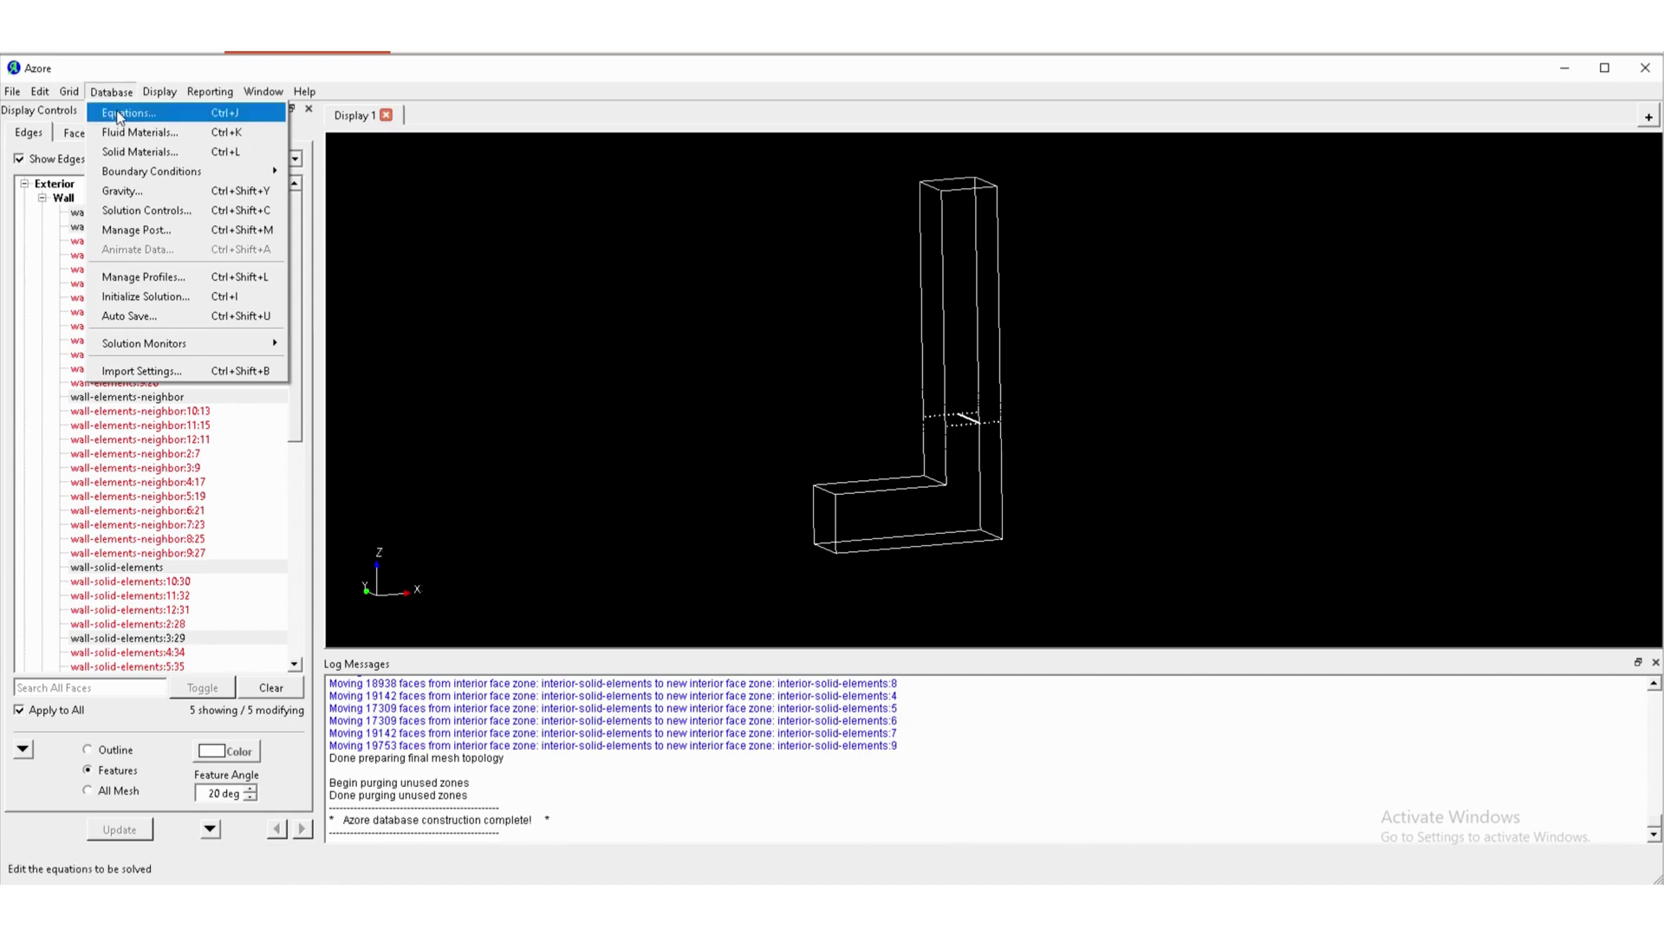
click(120, 114)
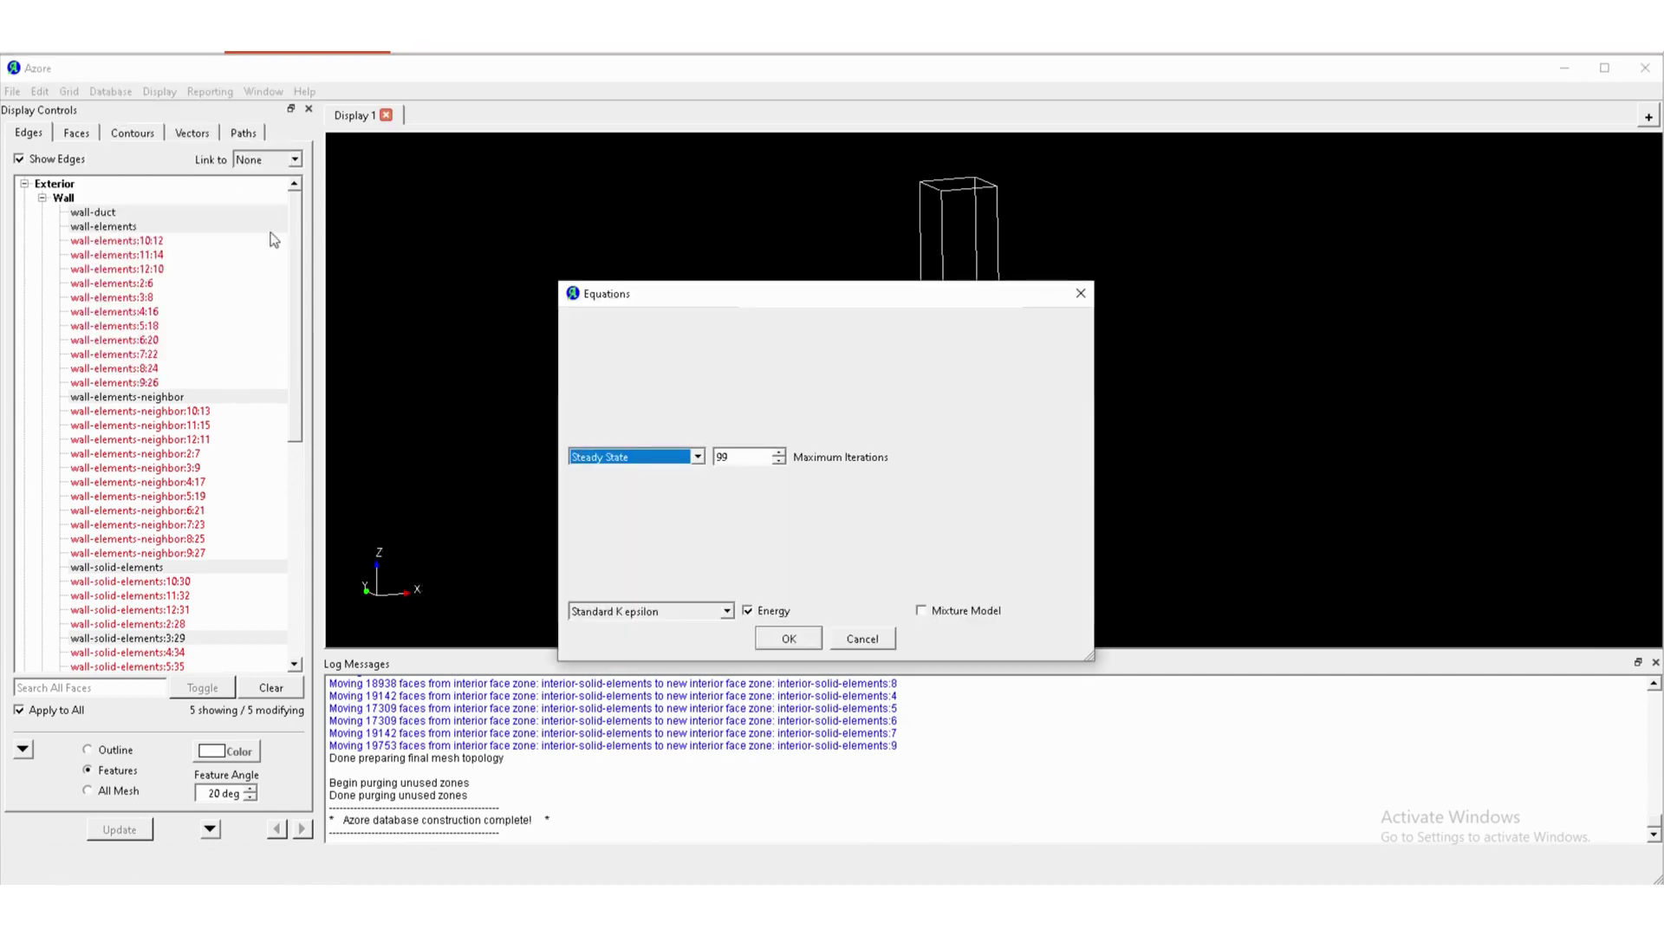
click(789, 639)
Set the inlet boundary to 1 m/s normal velocity at 300 K.
click(111, 91)
mouse_move(205, 177)
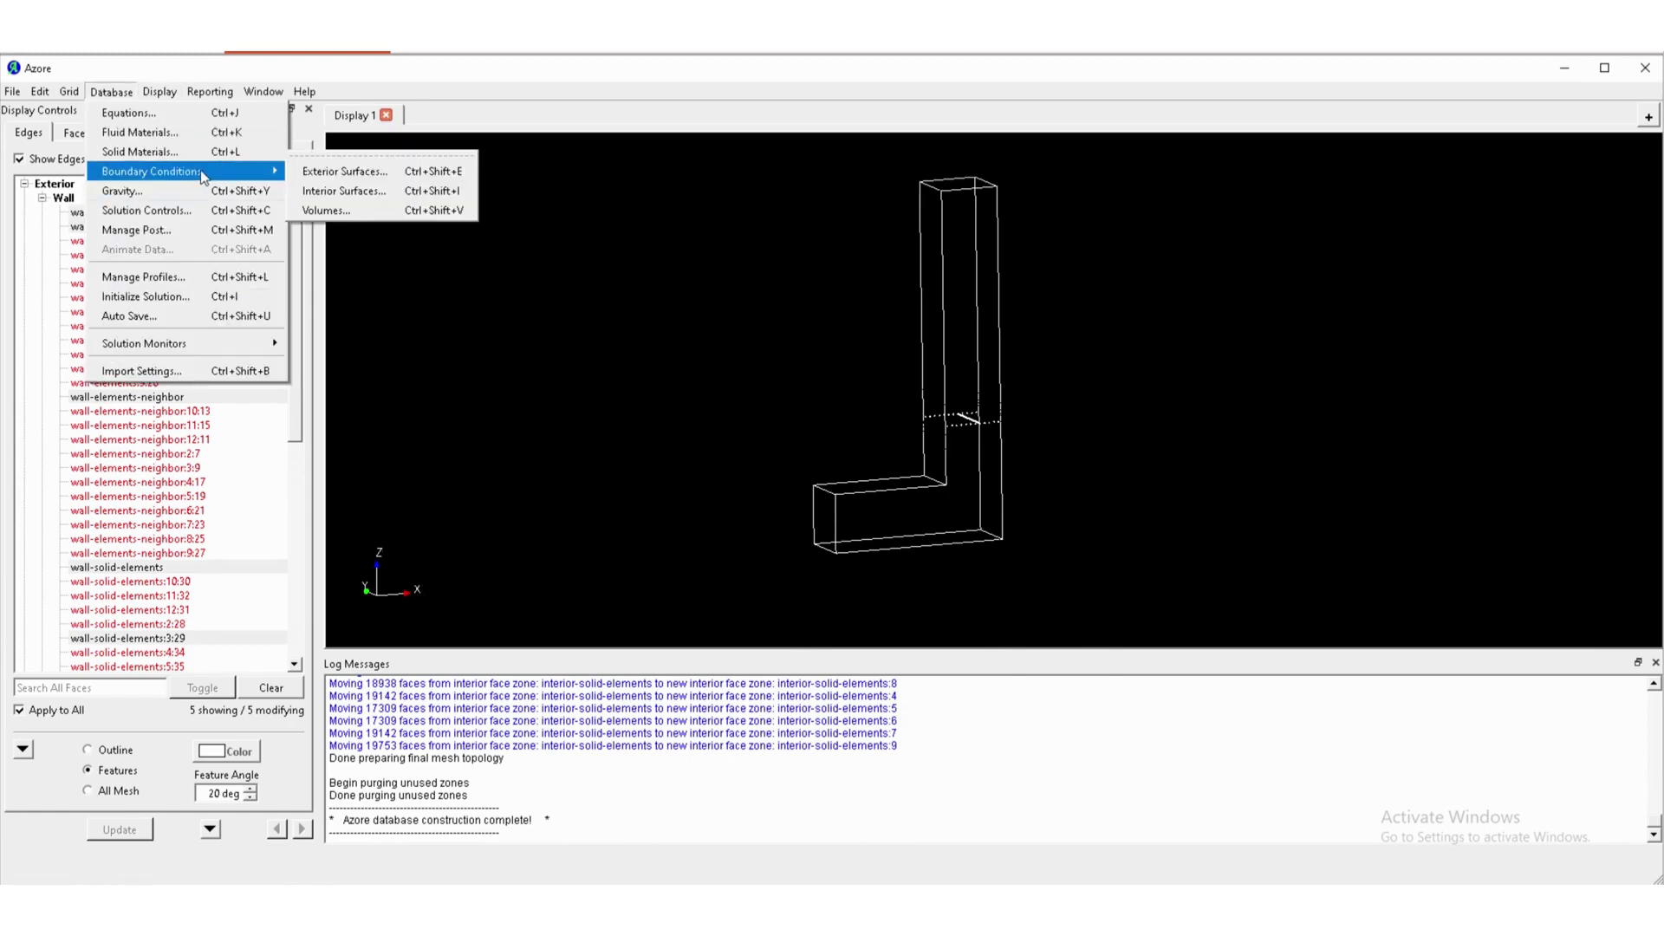
click(345, 172)
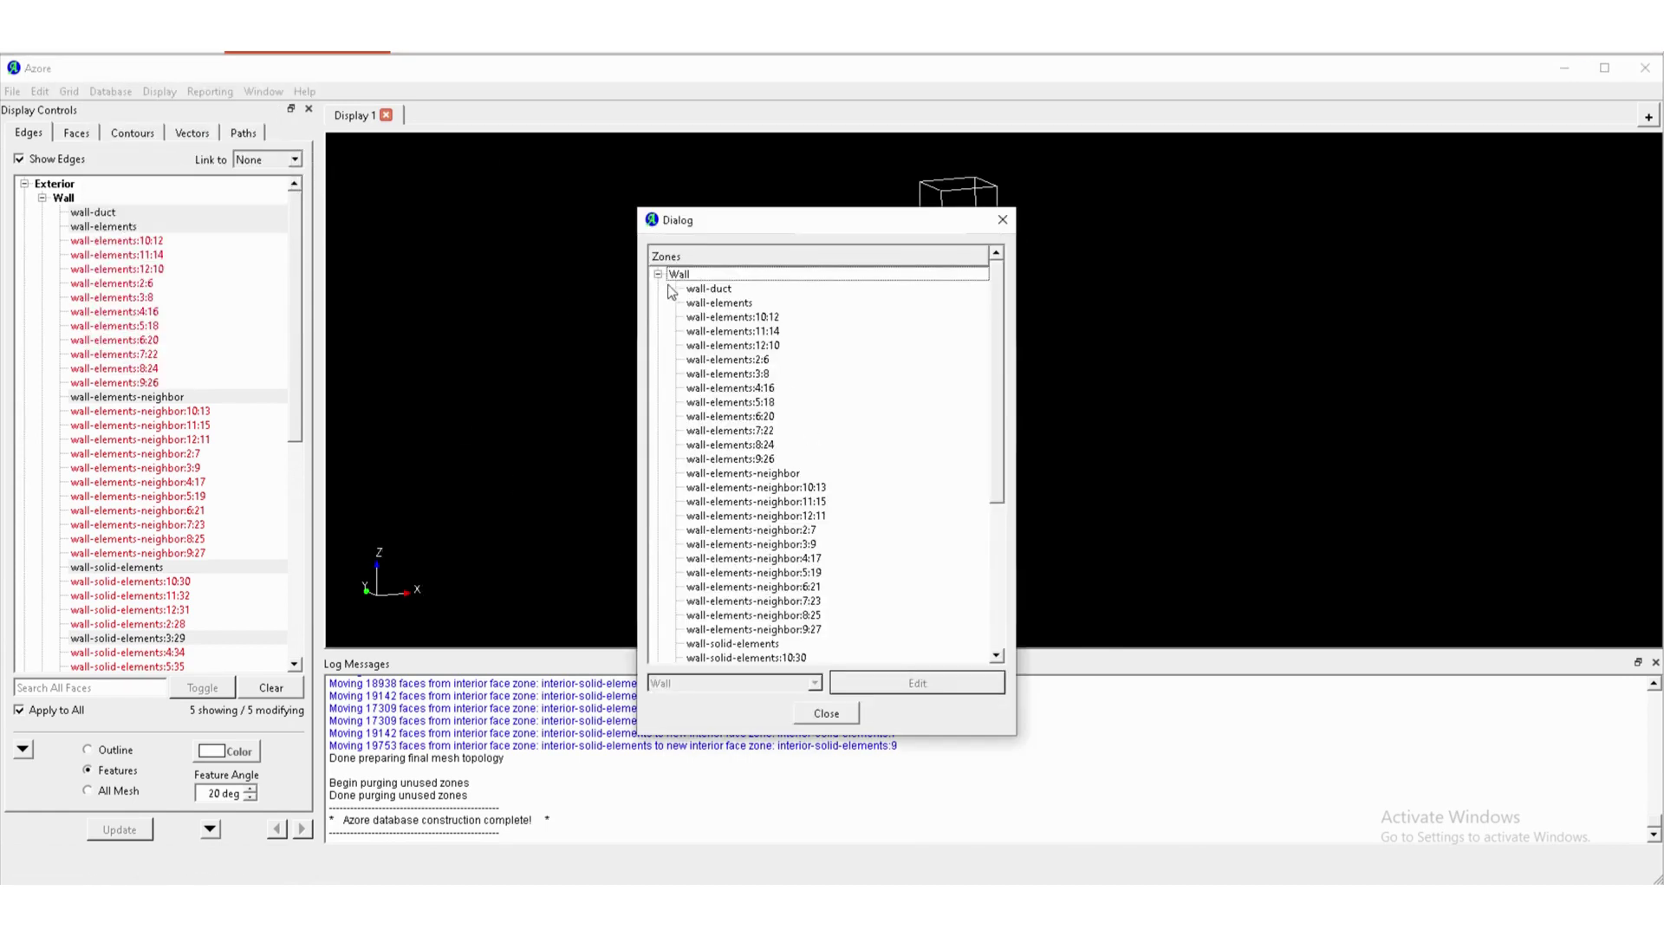
click(658, 274)
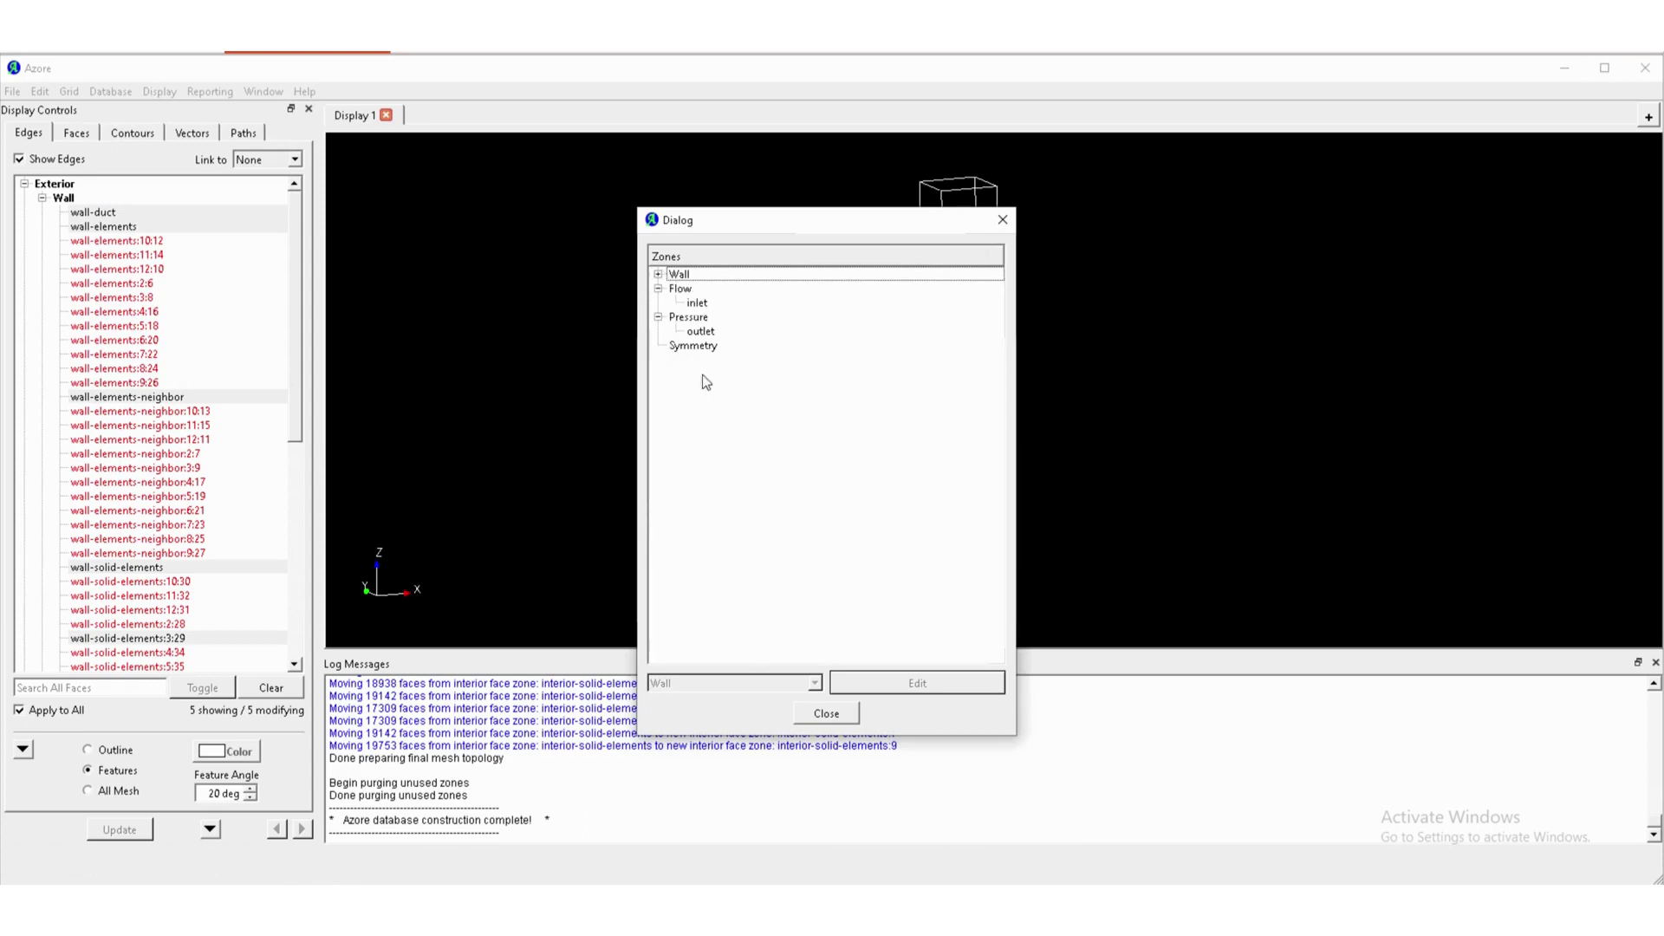
click(708, 307)
click(911, 685)
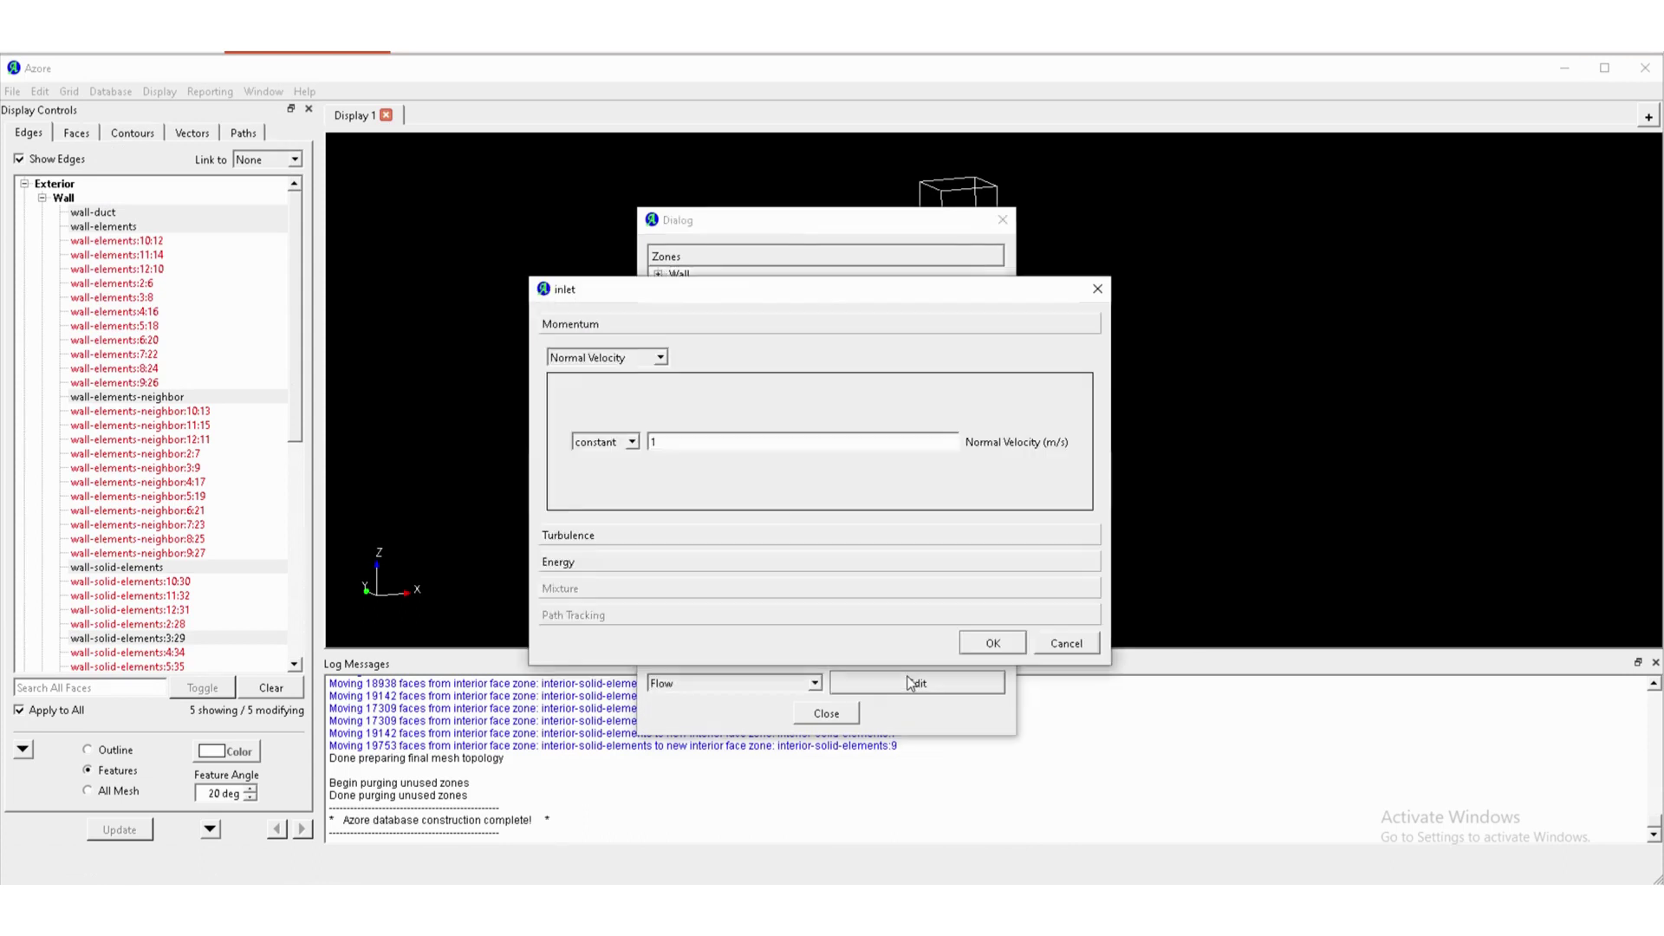
click(652, 440)
text(1)
click(588, 536)
click(579, 442)
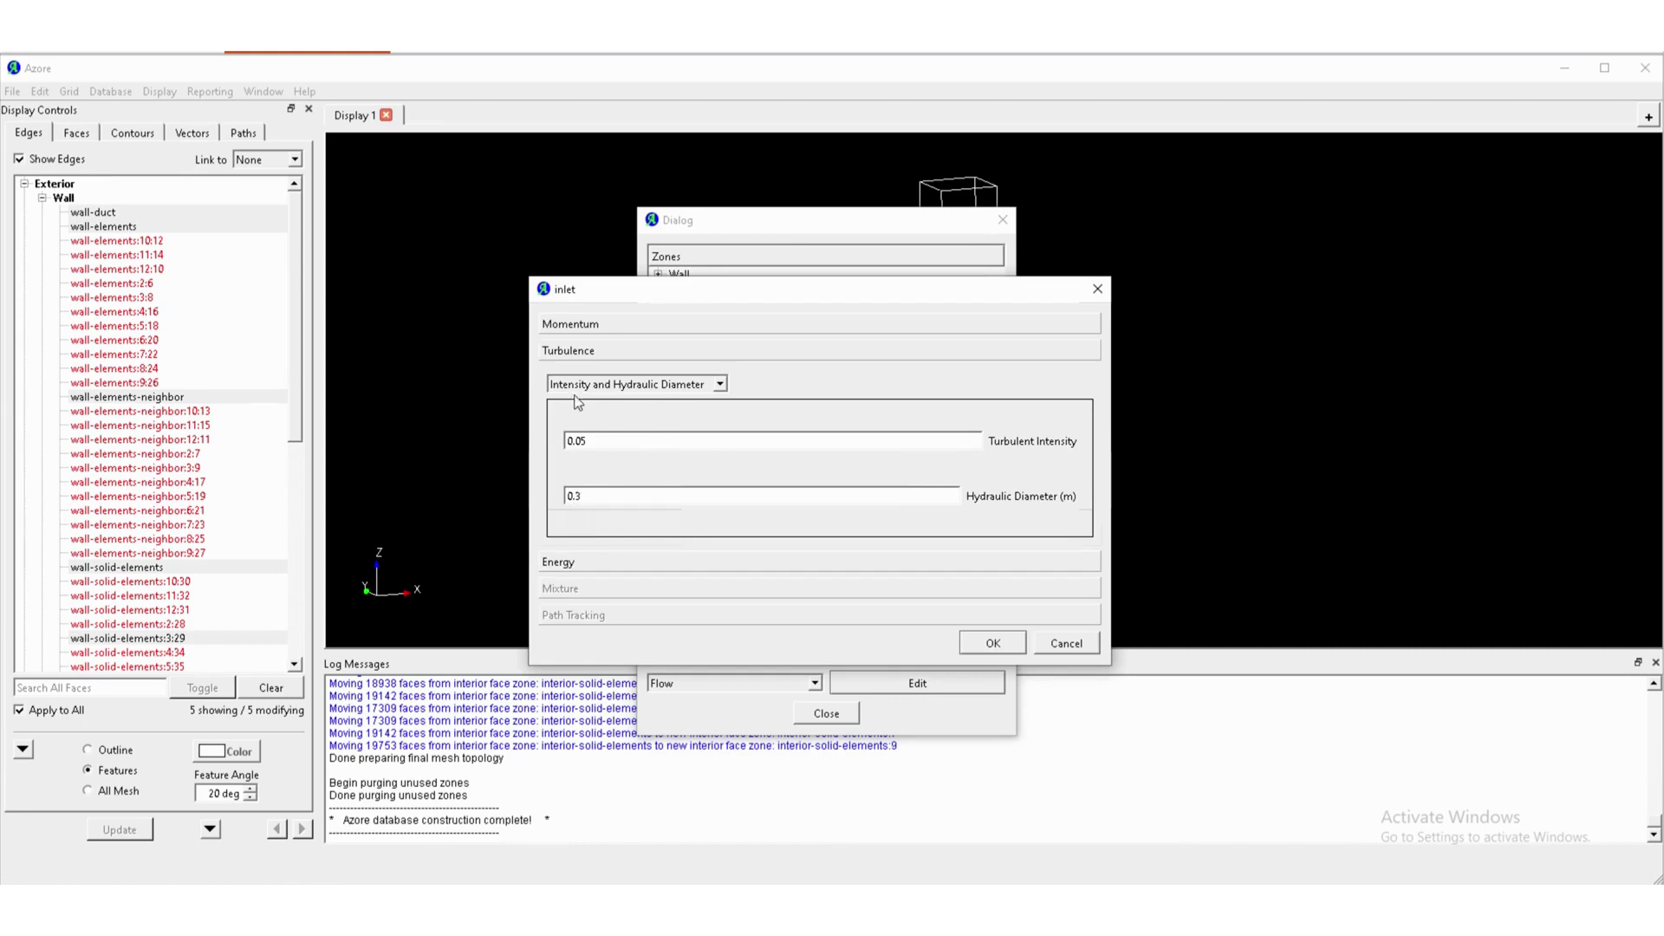
click(581, 564)
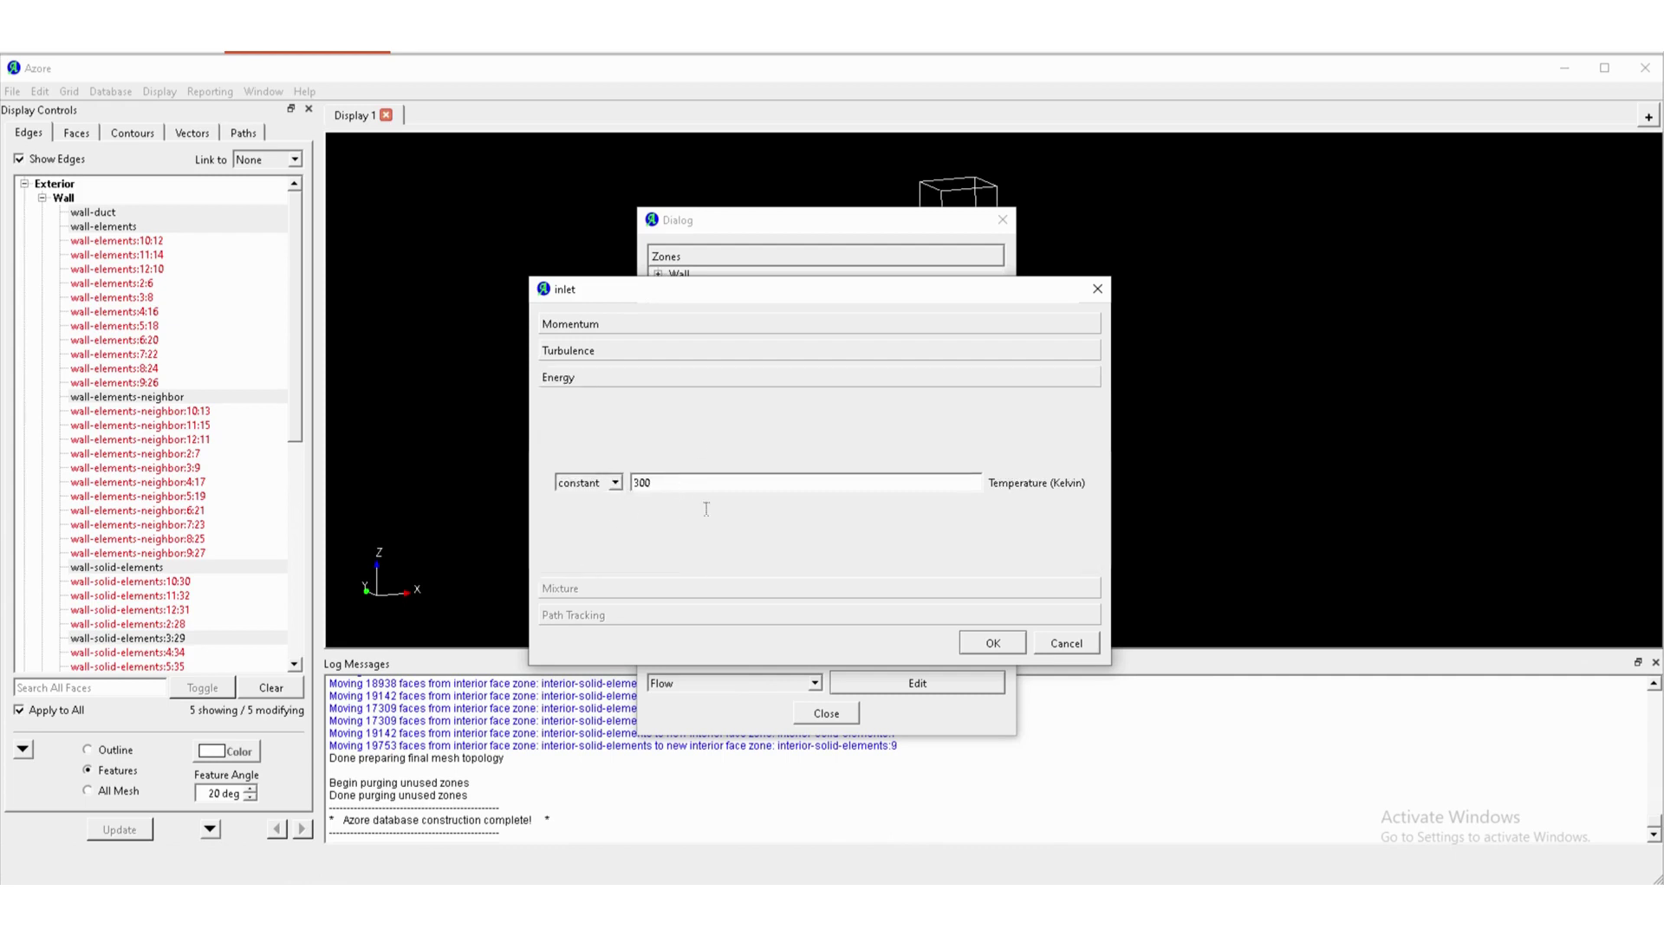
click(992, 646)
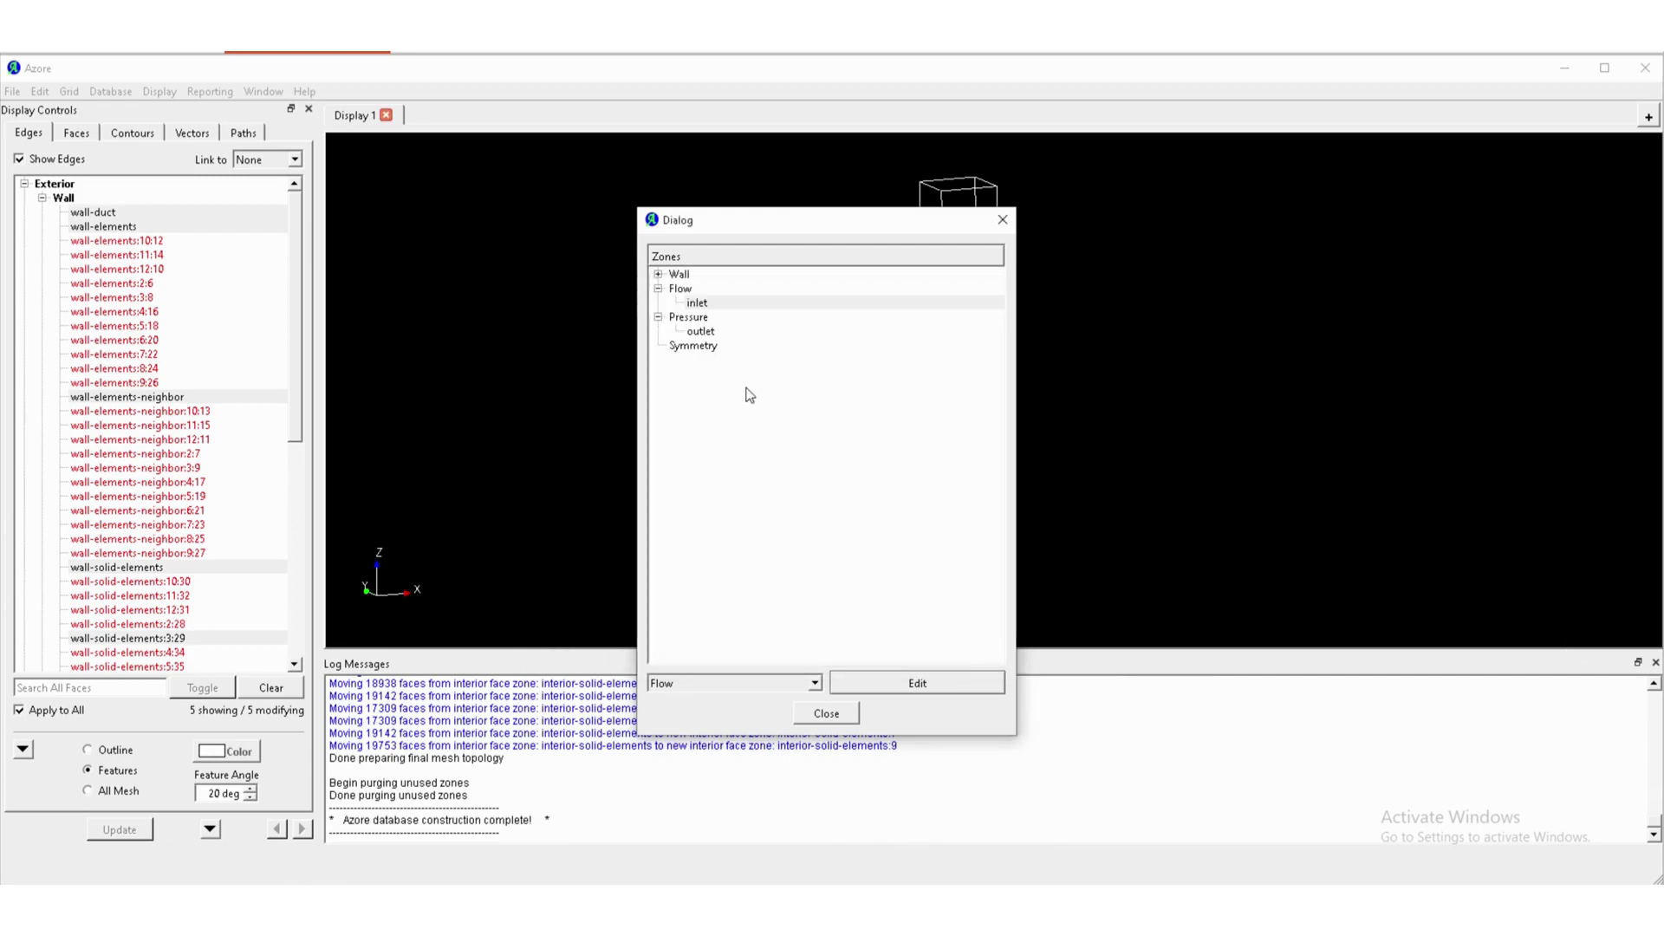
Keep the outlet at 0 Pa pressure and close the boundary zone list.
click(712, 333)
click(916, 690)
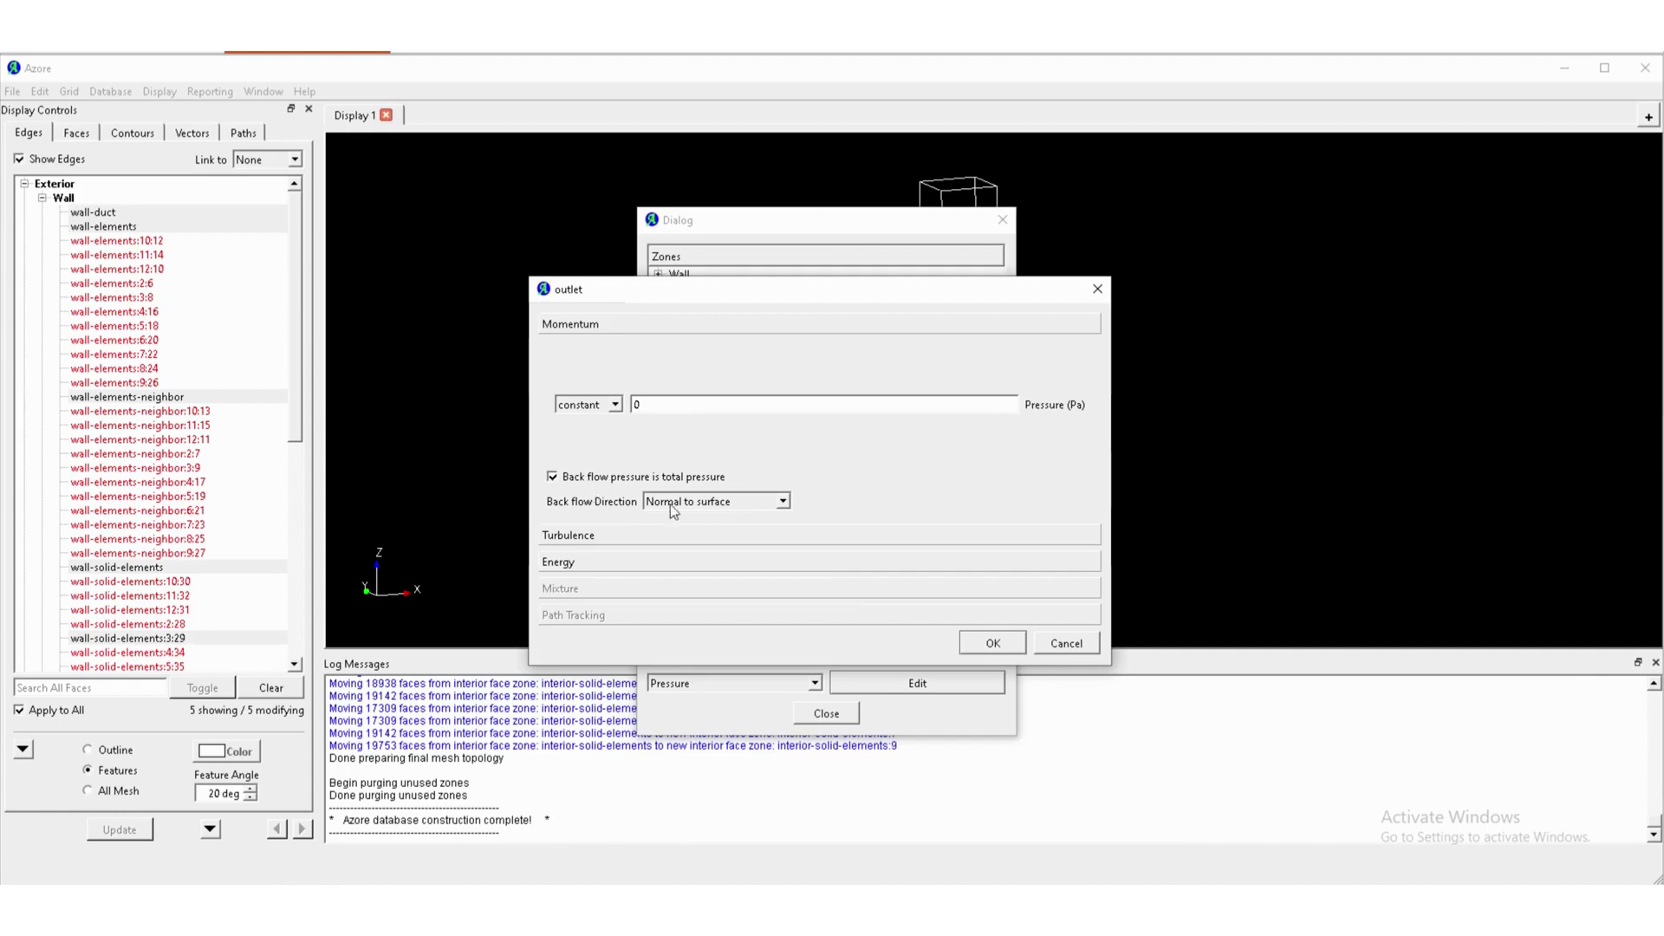
click(993, 646)
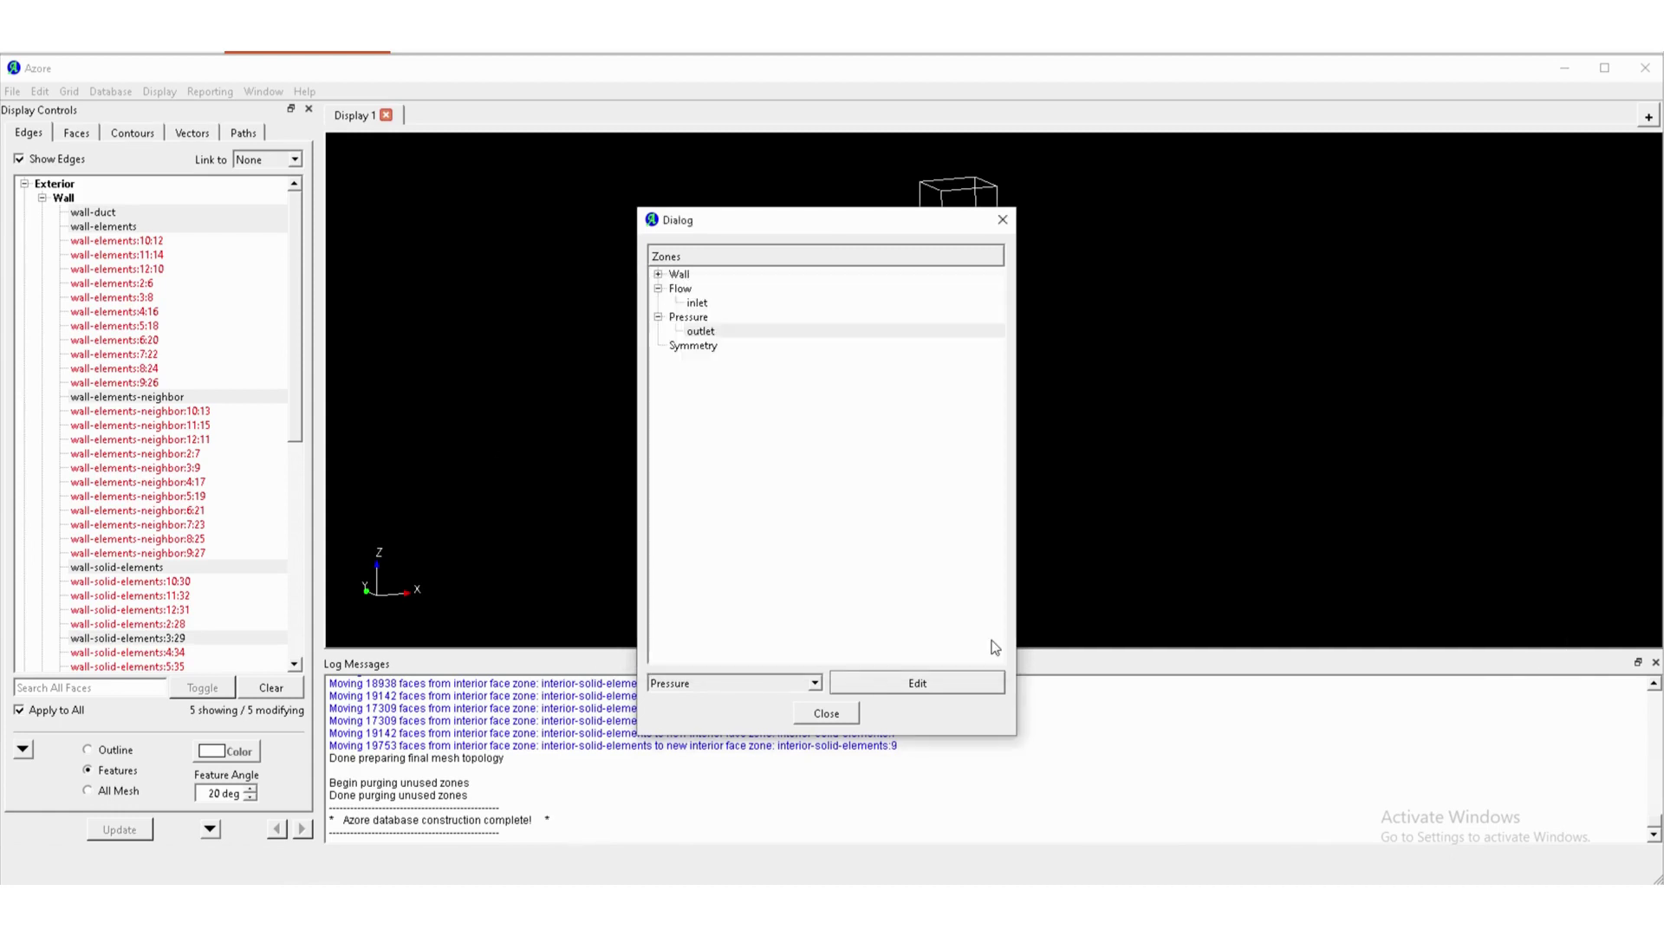
click(833, 716)
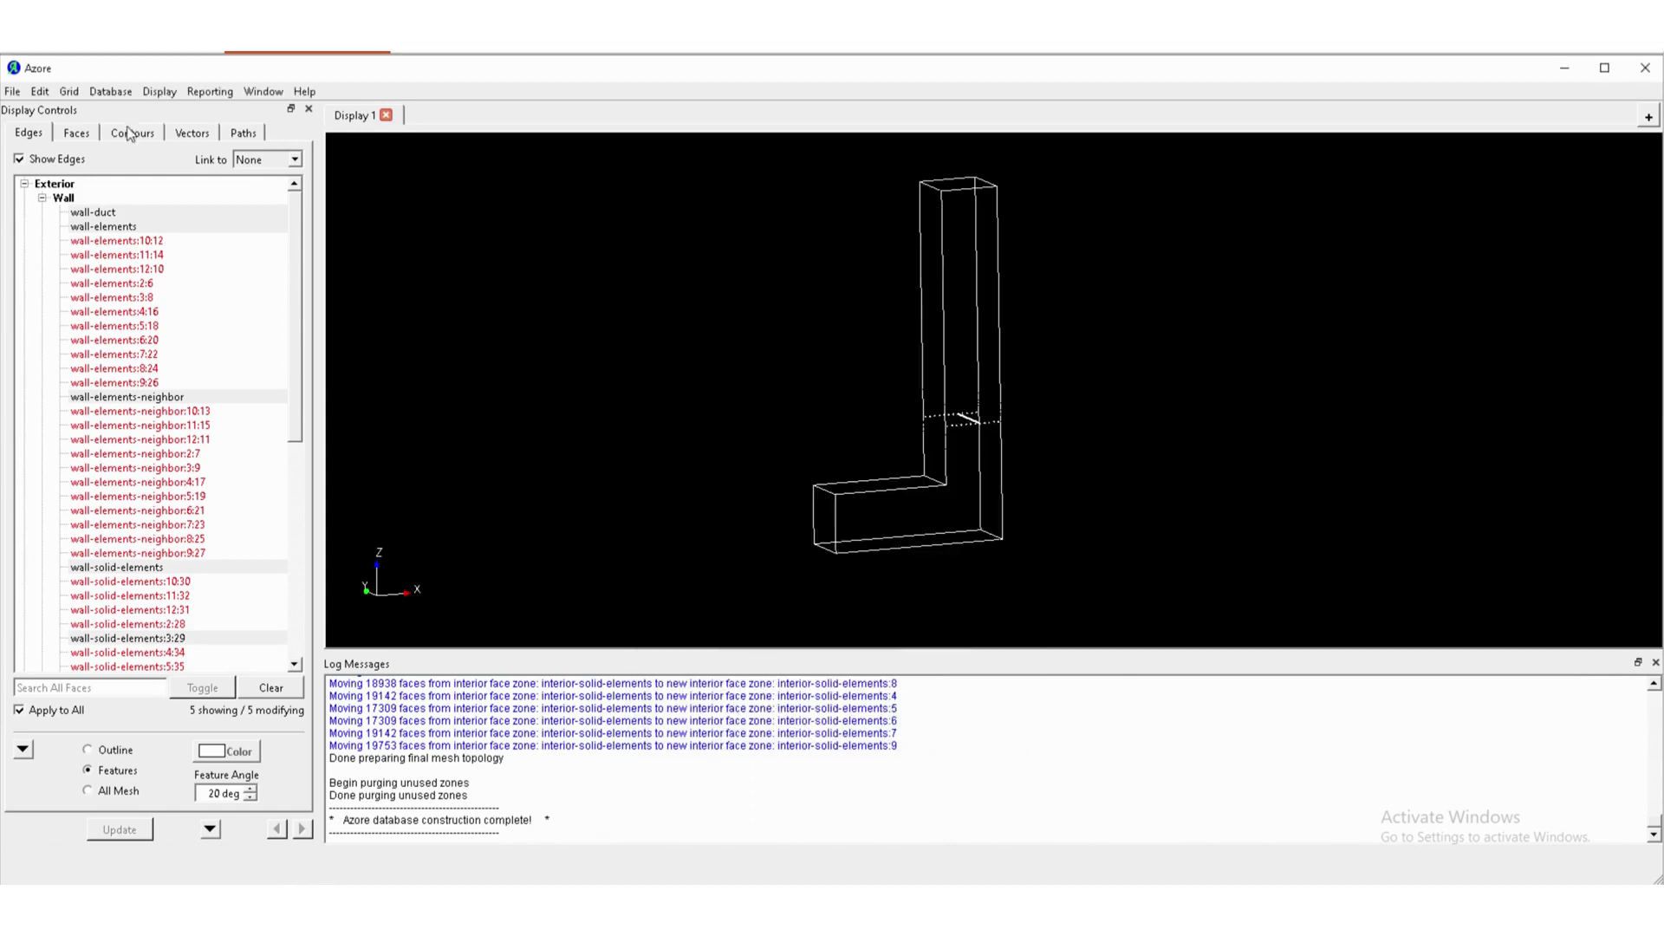
Give the solid-elements volume zone steel and a constant 10000000 W/m^3 energy source.
click(111, 91)
mouse_move(156, 171)
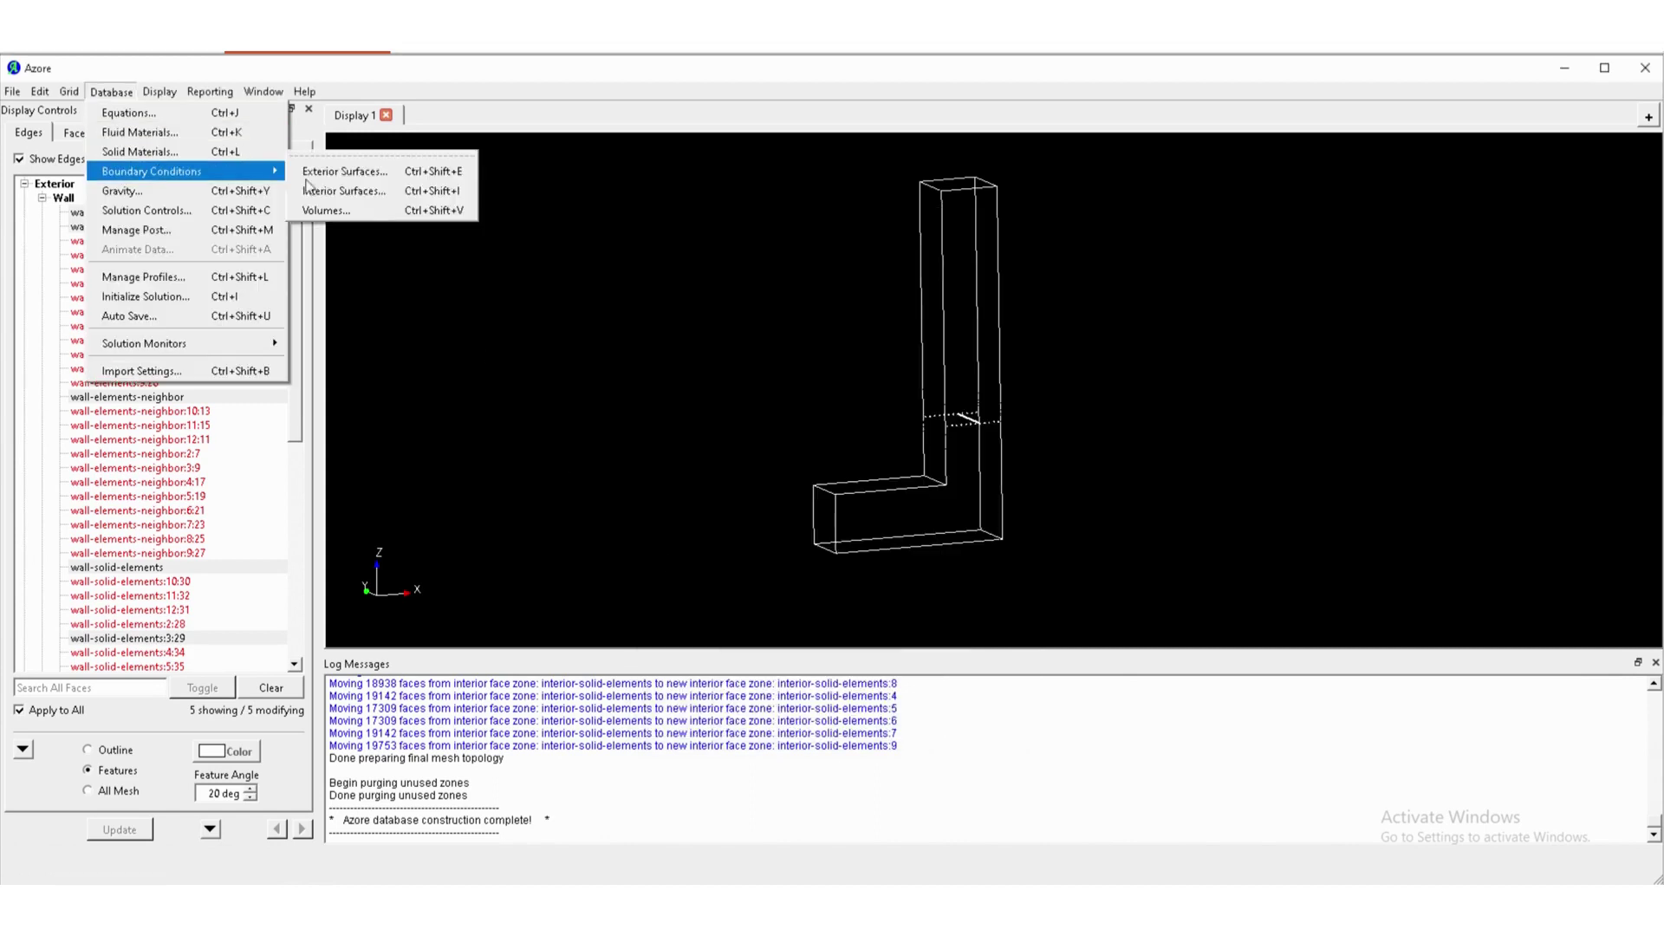
click(373, 211)
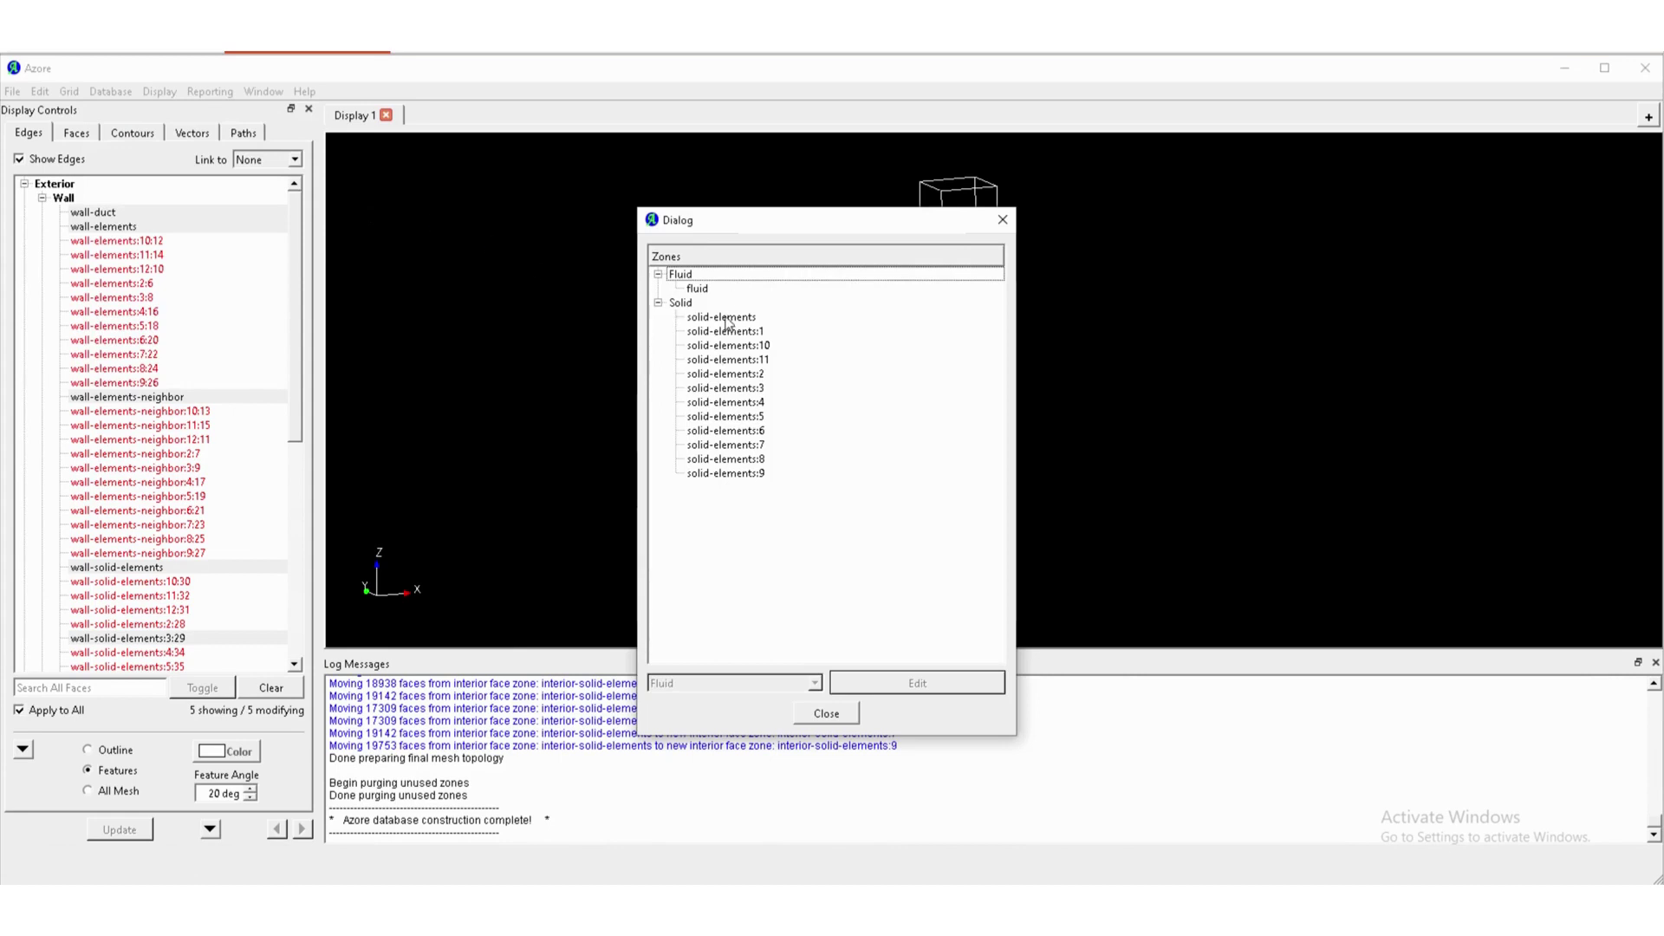
click(702, 289)
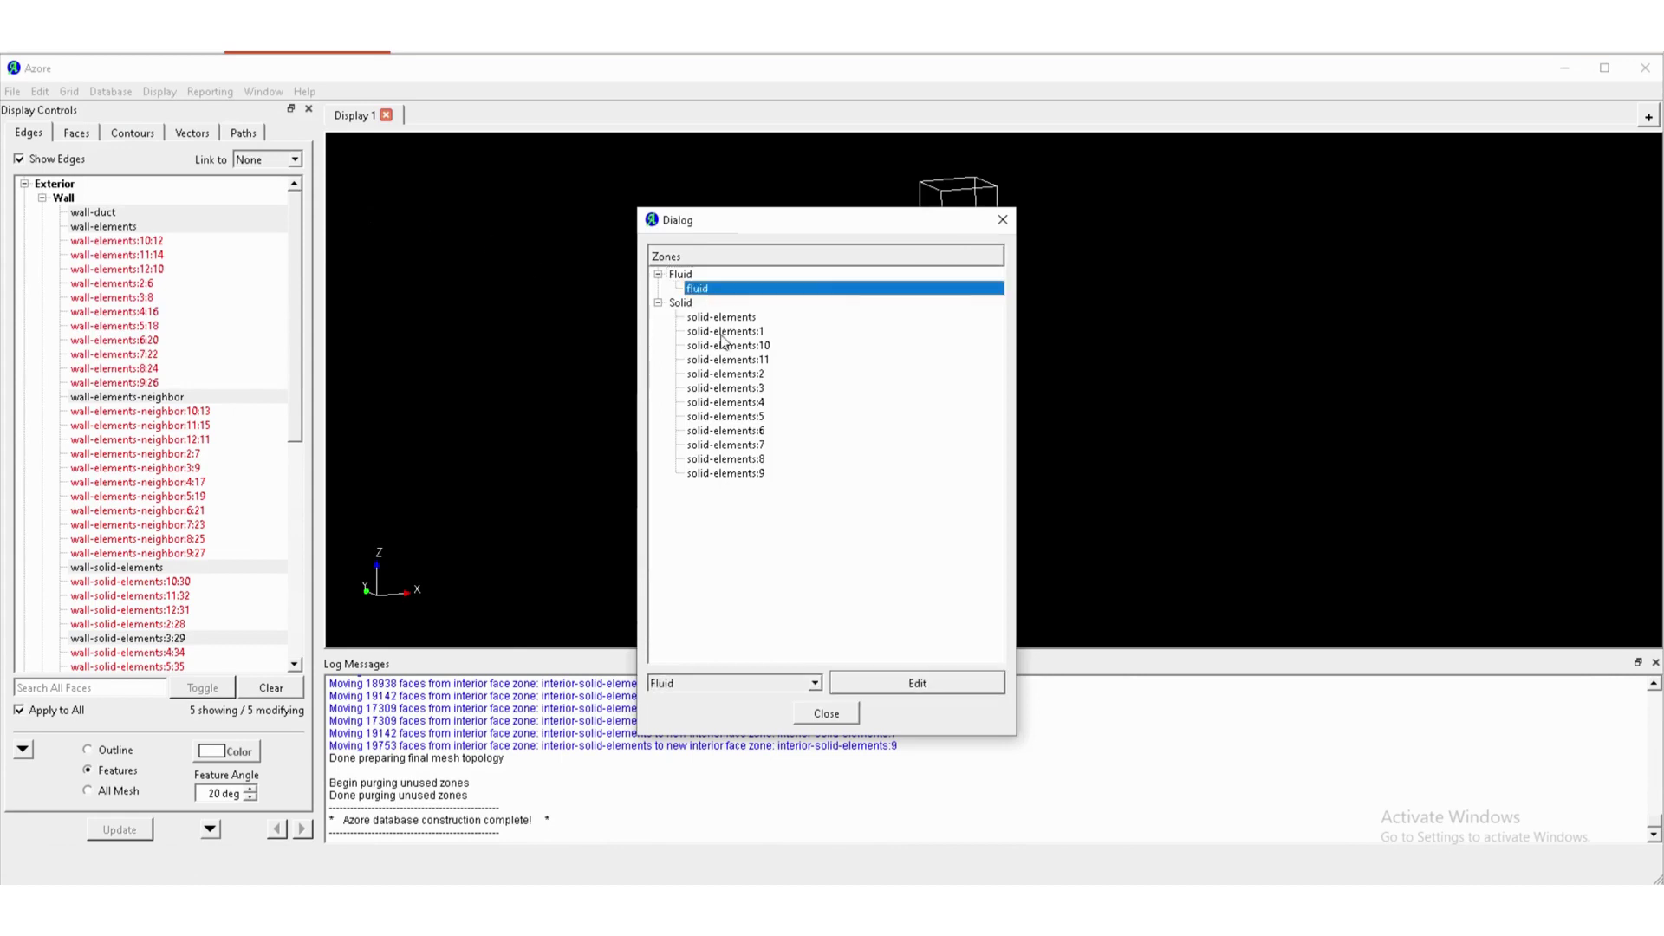
click(728, 321)
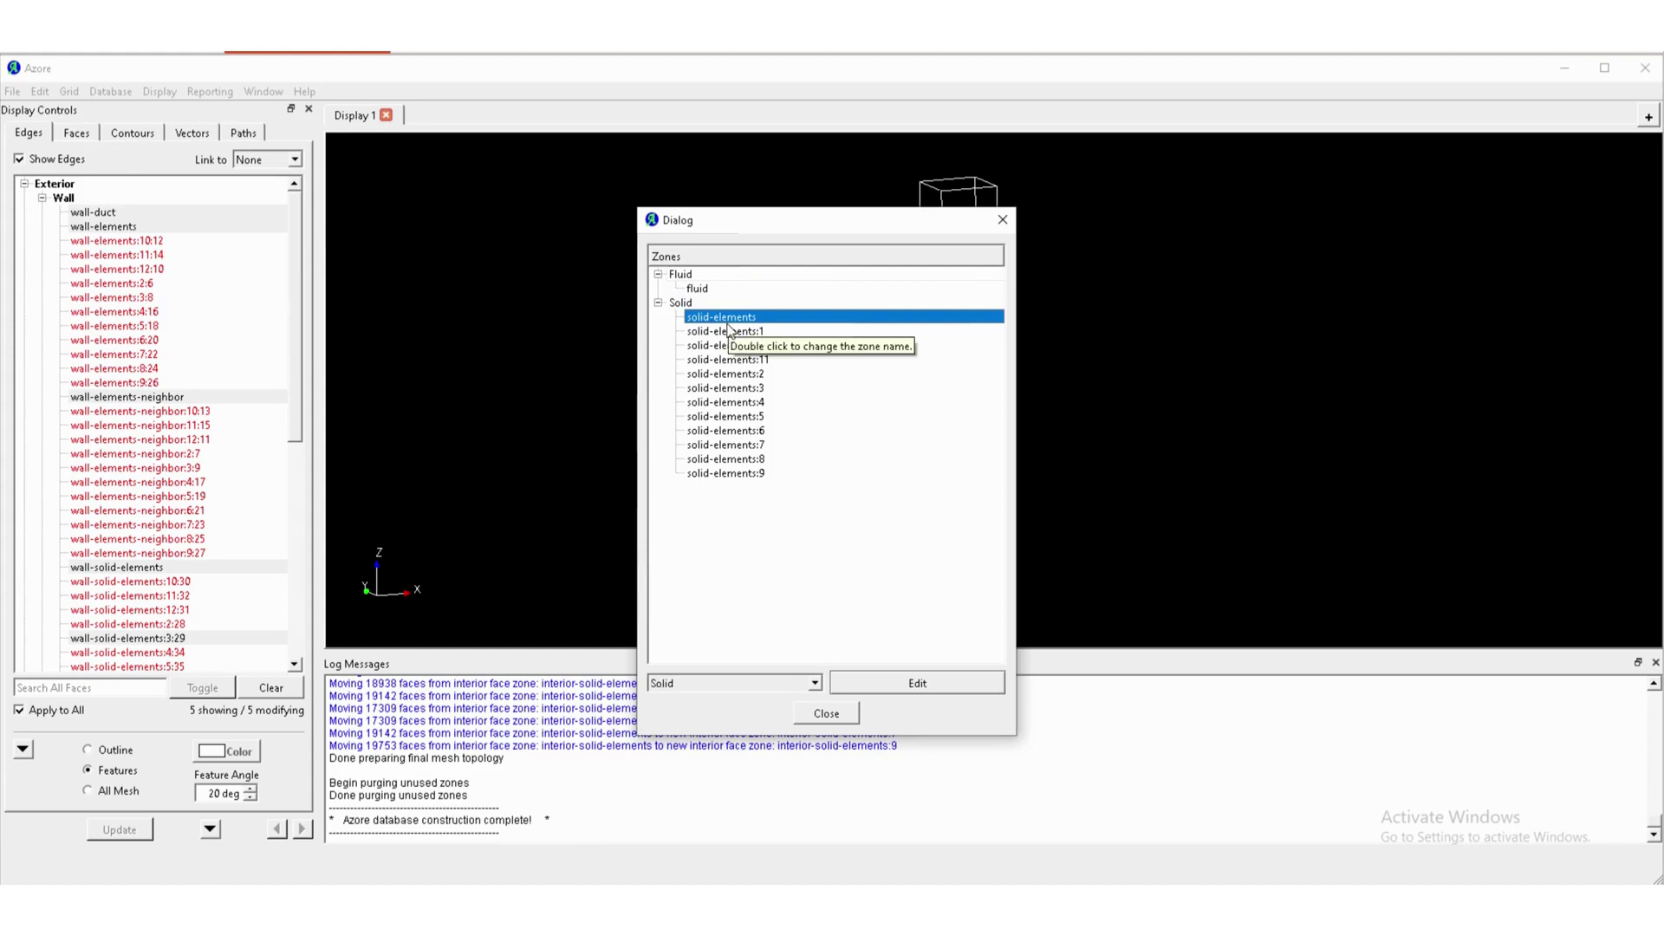
click(912, 685)
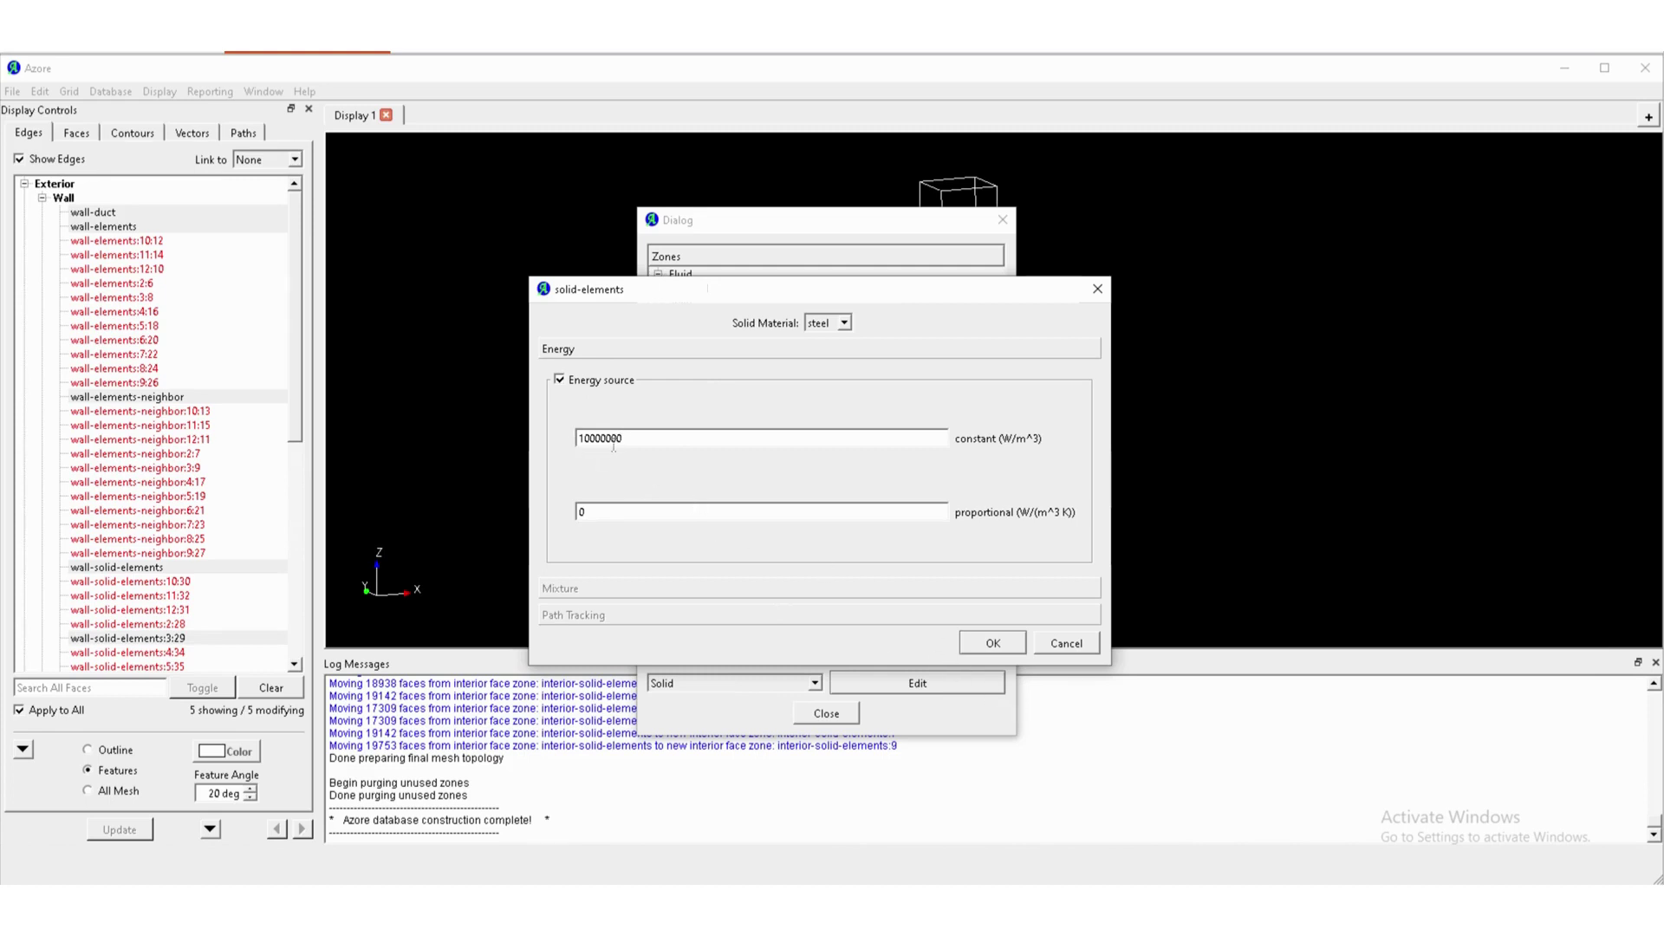
click(995, 643)
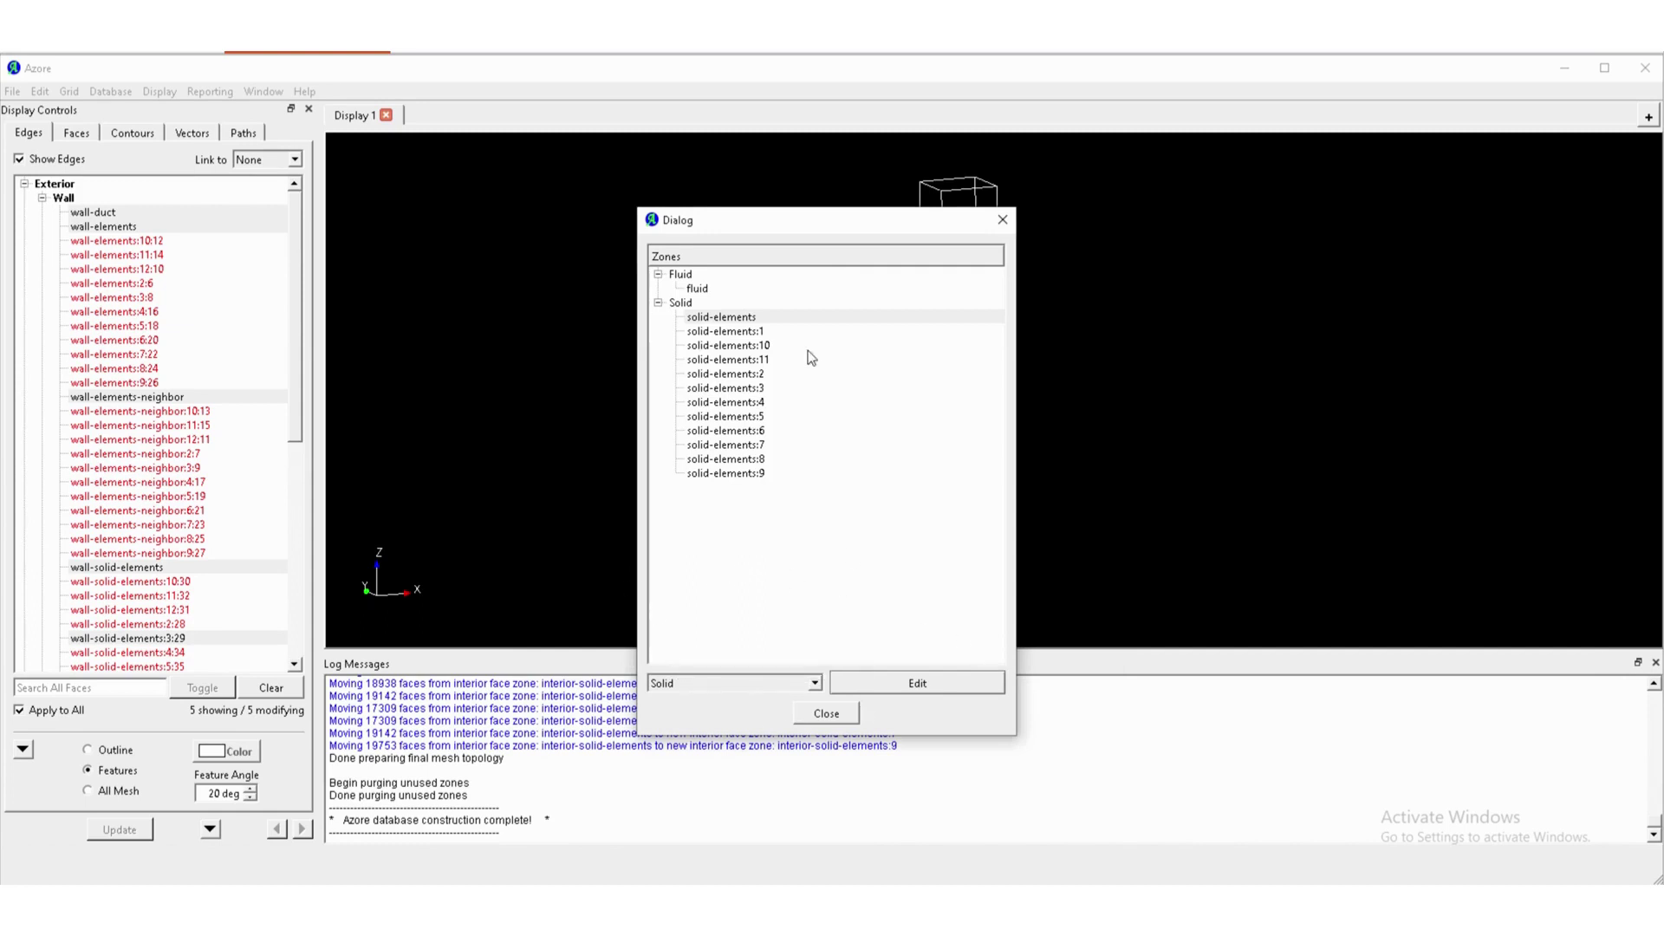
click(826, 714)
click(111, 91)
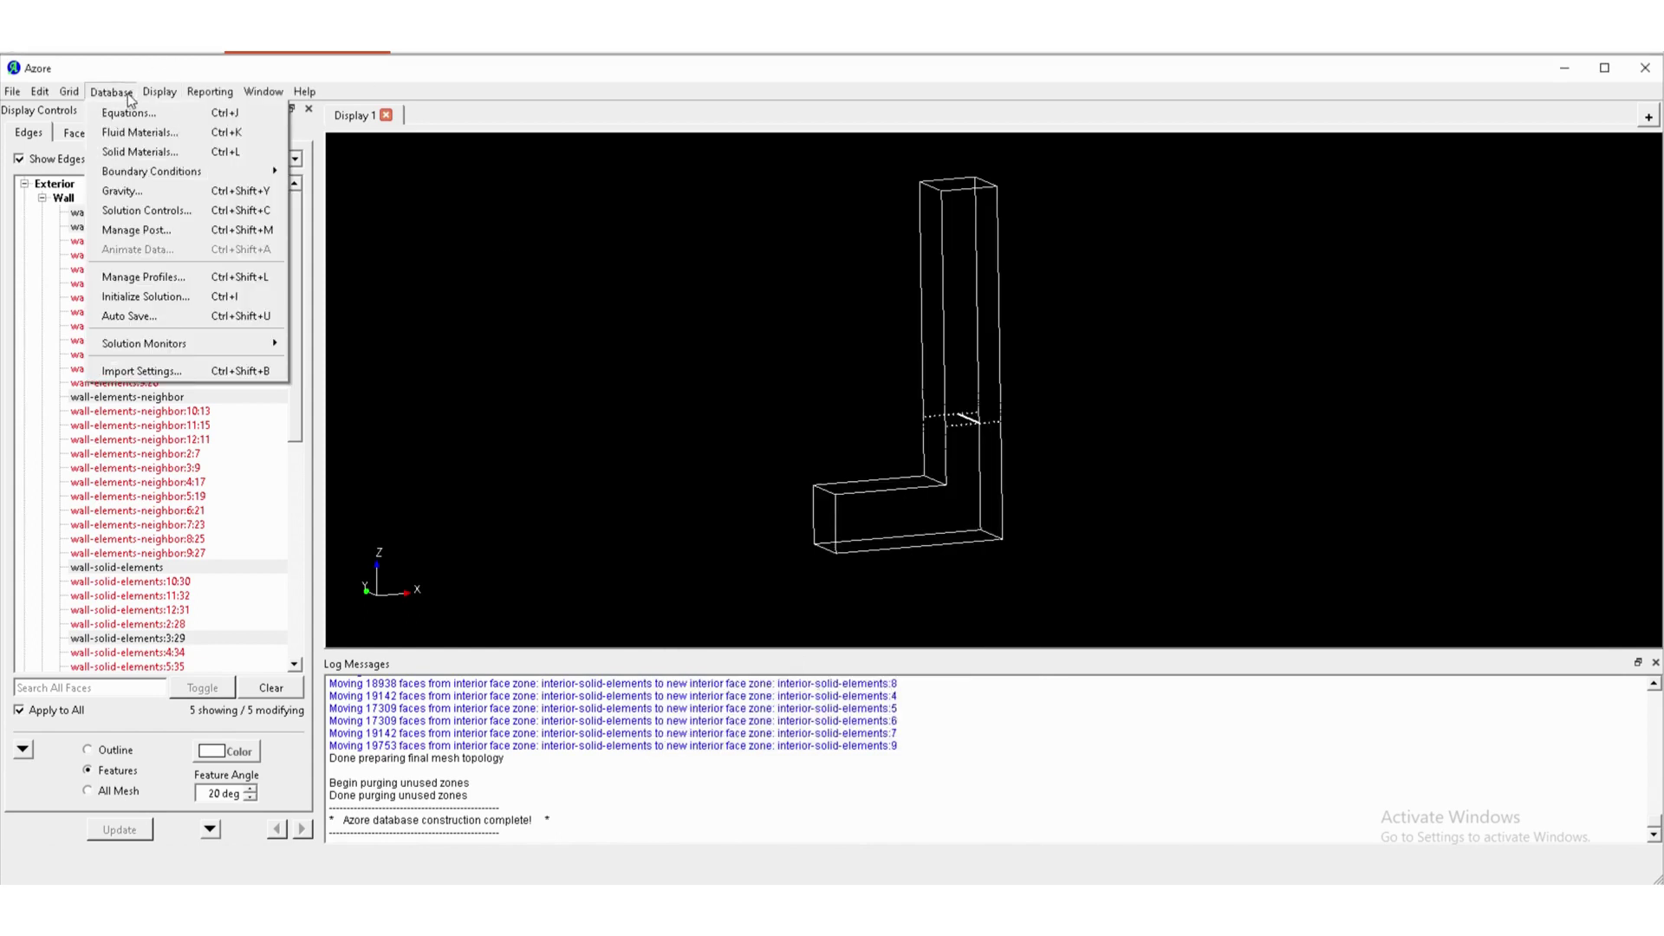
click(138, 152)
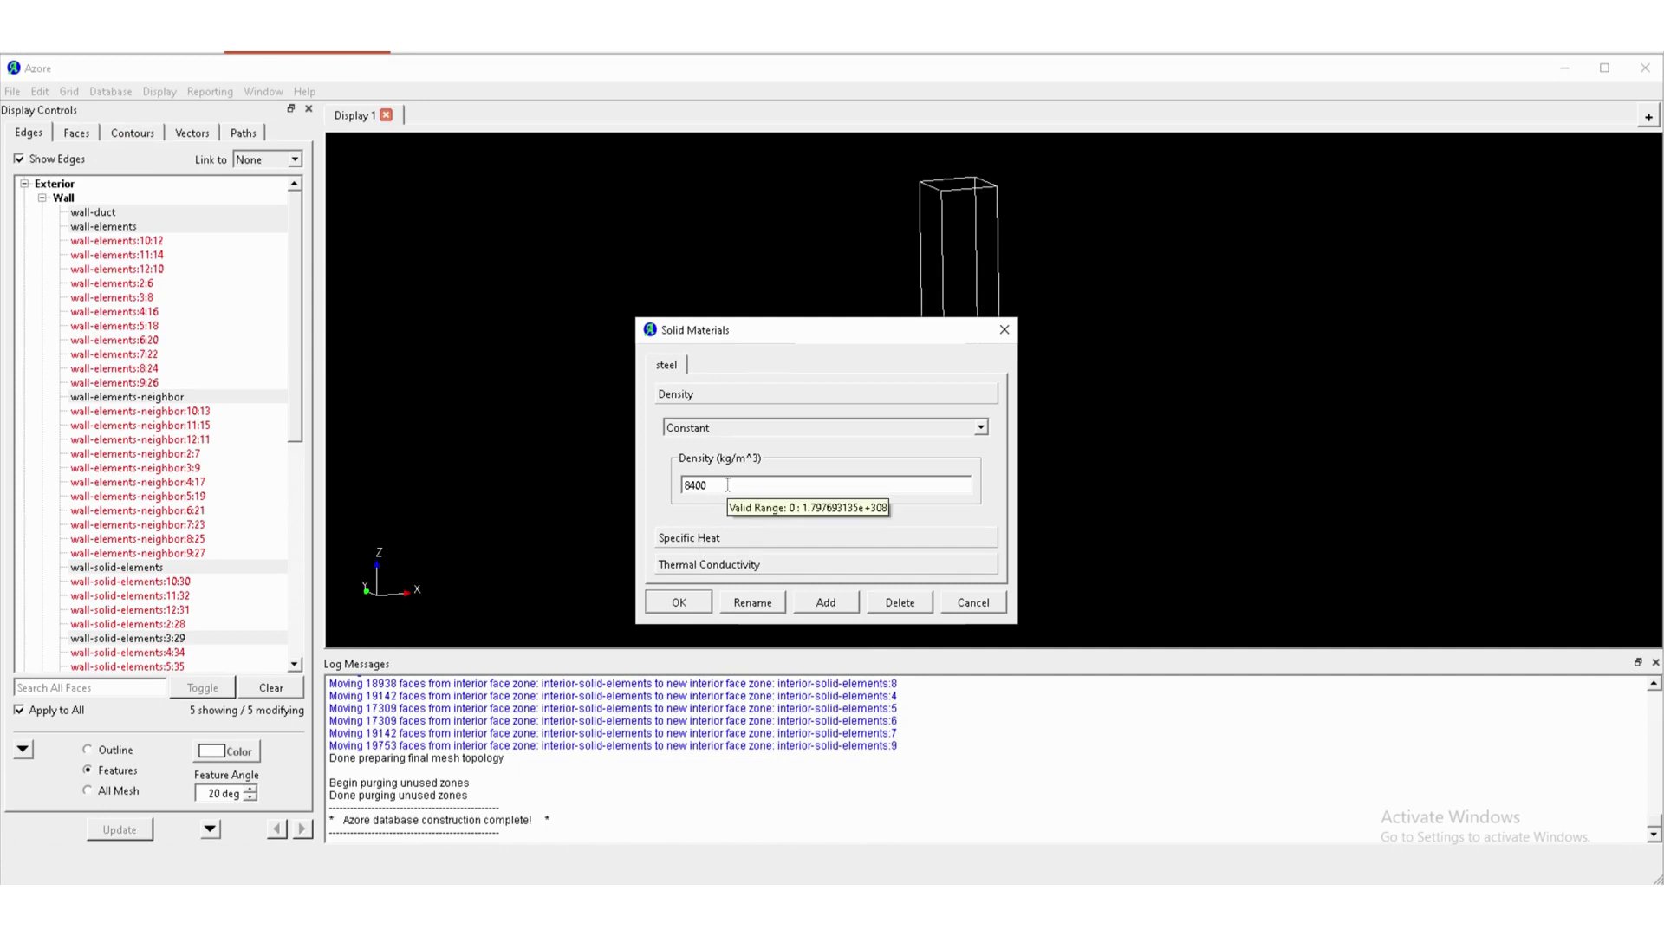
click(698, 539)
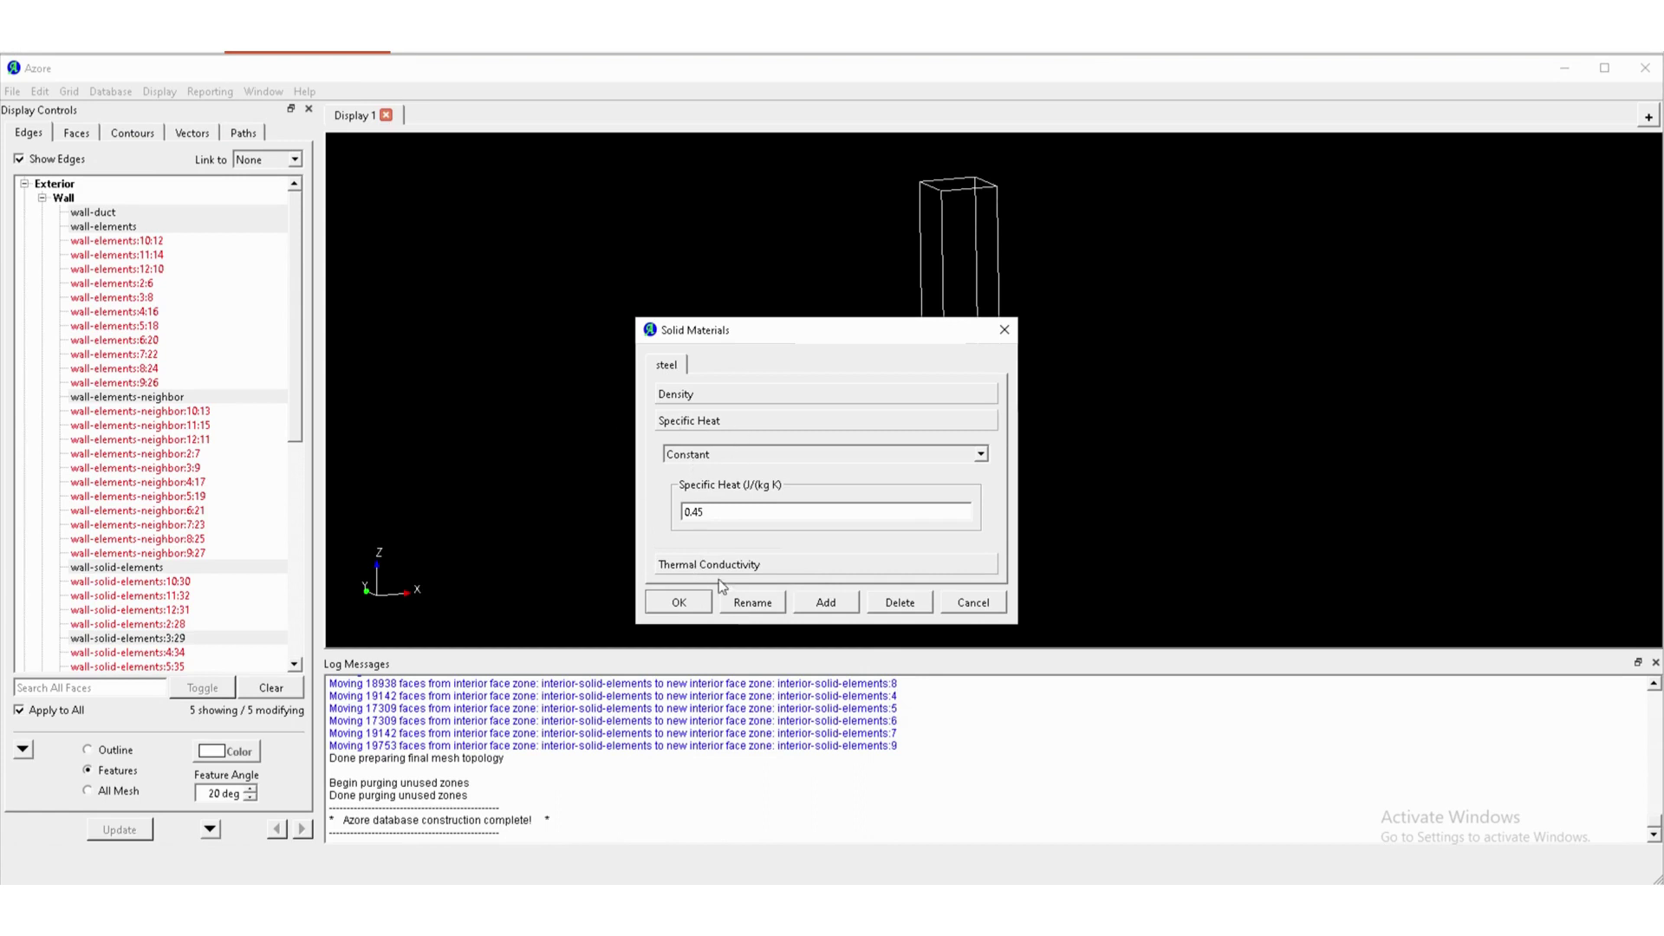
click(718, 565)
click(694, 405)
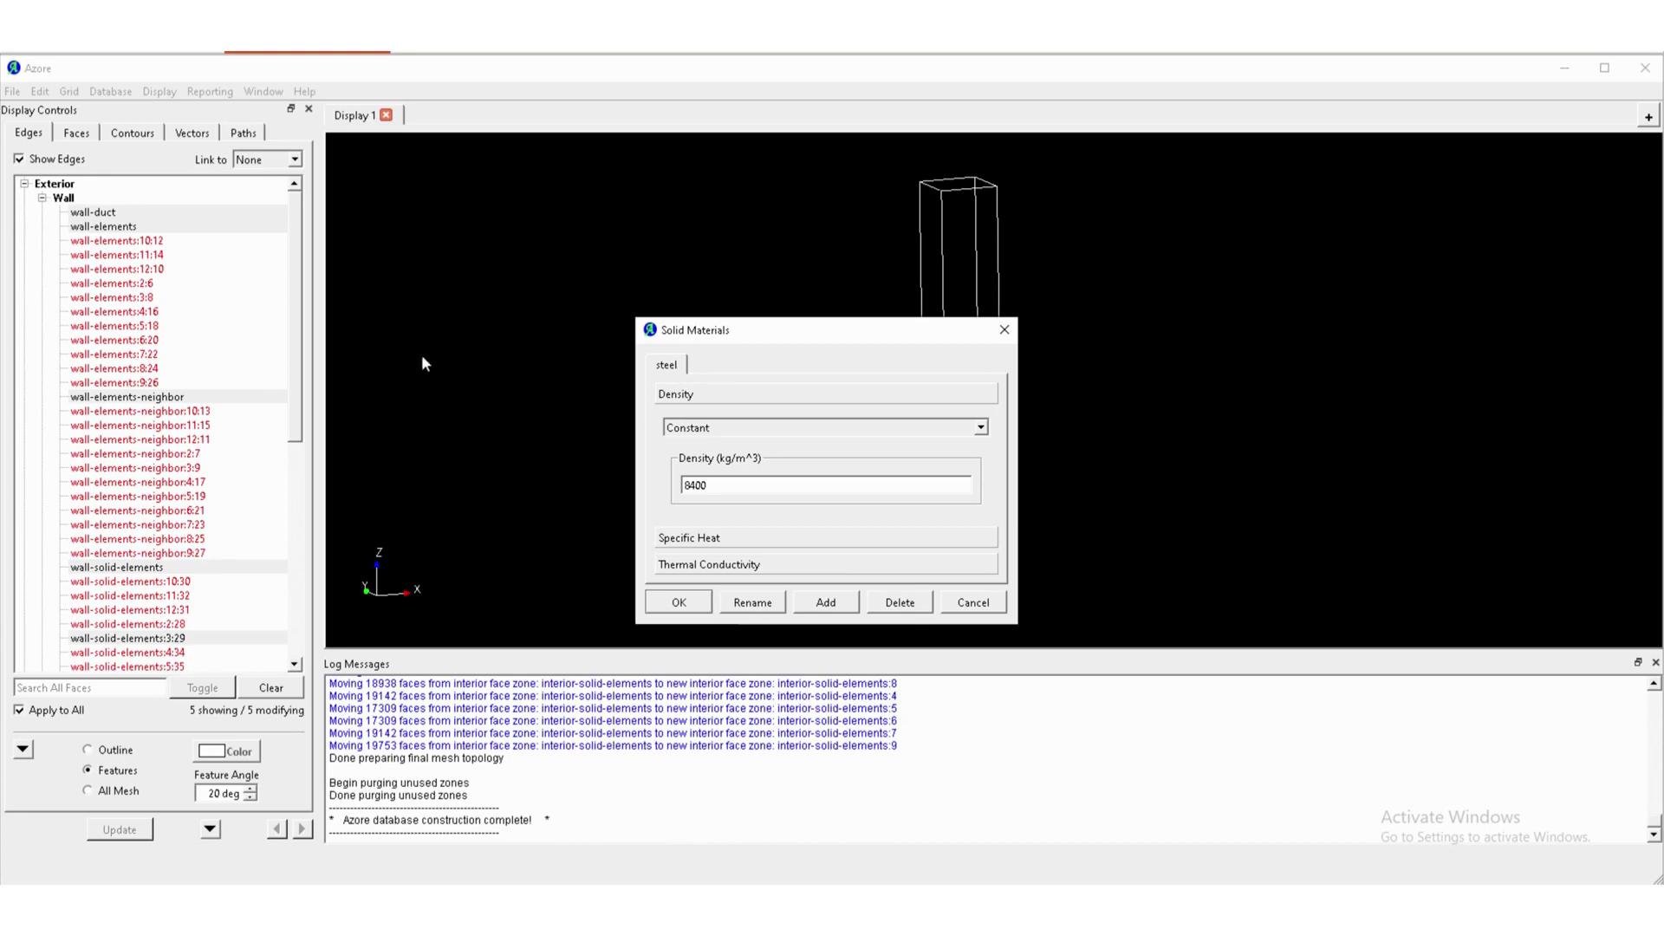
click(692, 602)
click(11, 92)
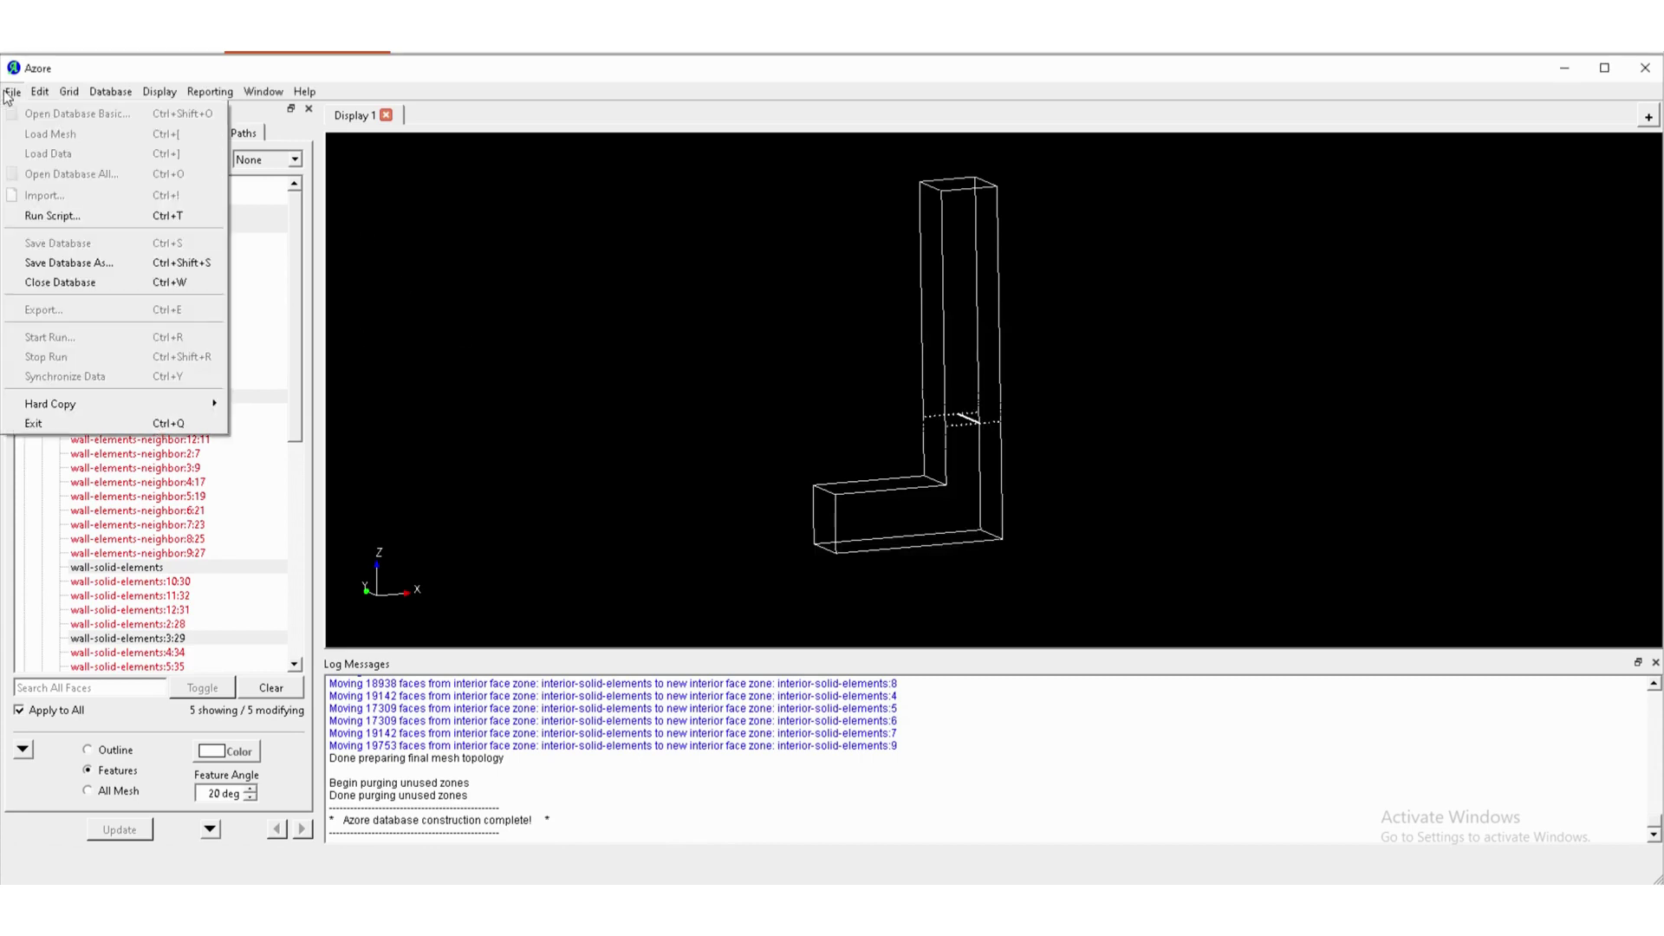
Save the case under the new database name duct-example-adb.
click(69, 263)
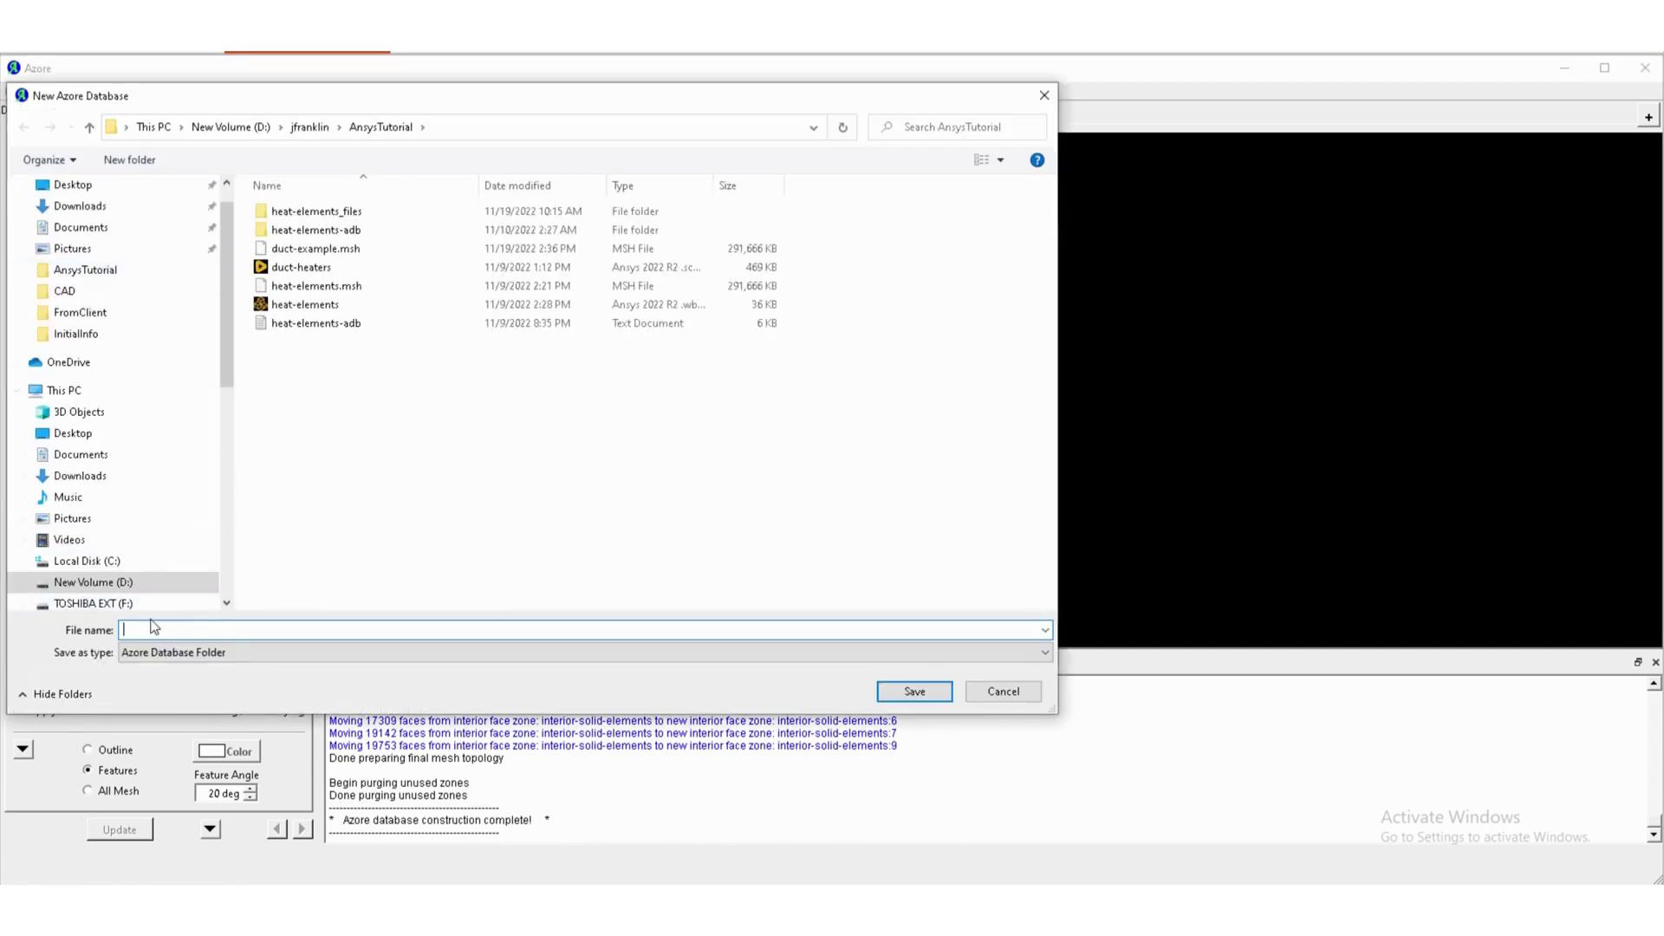
text(duct)
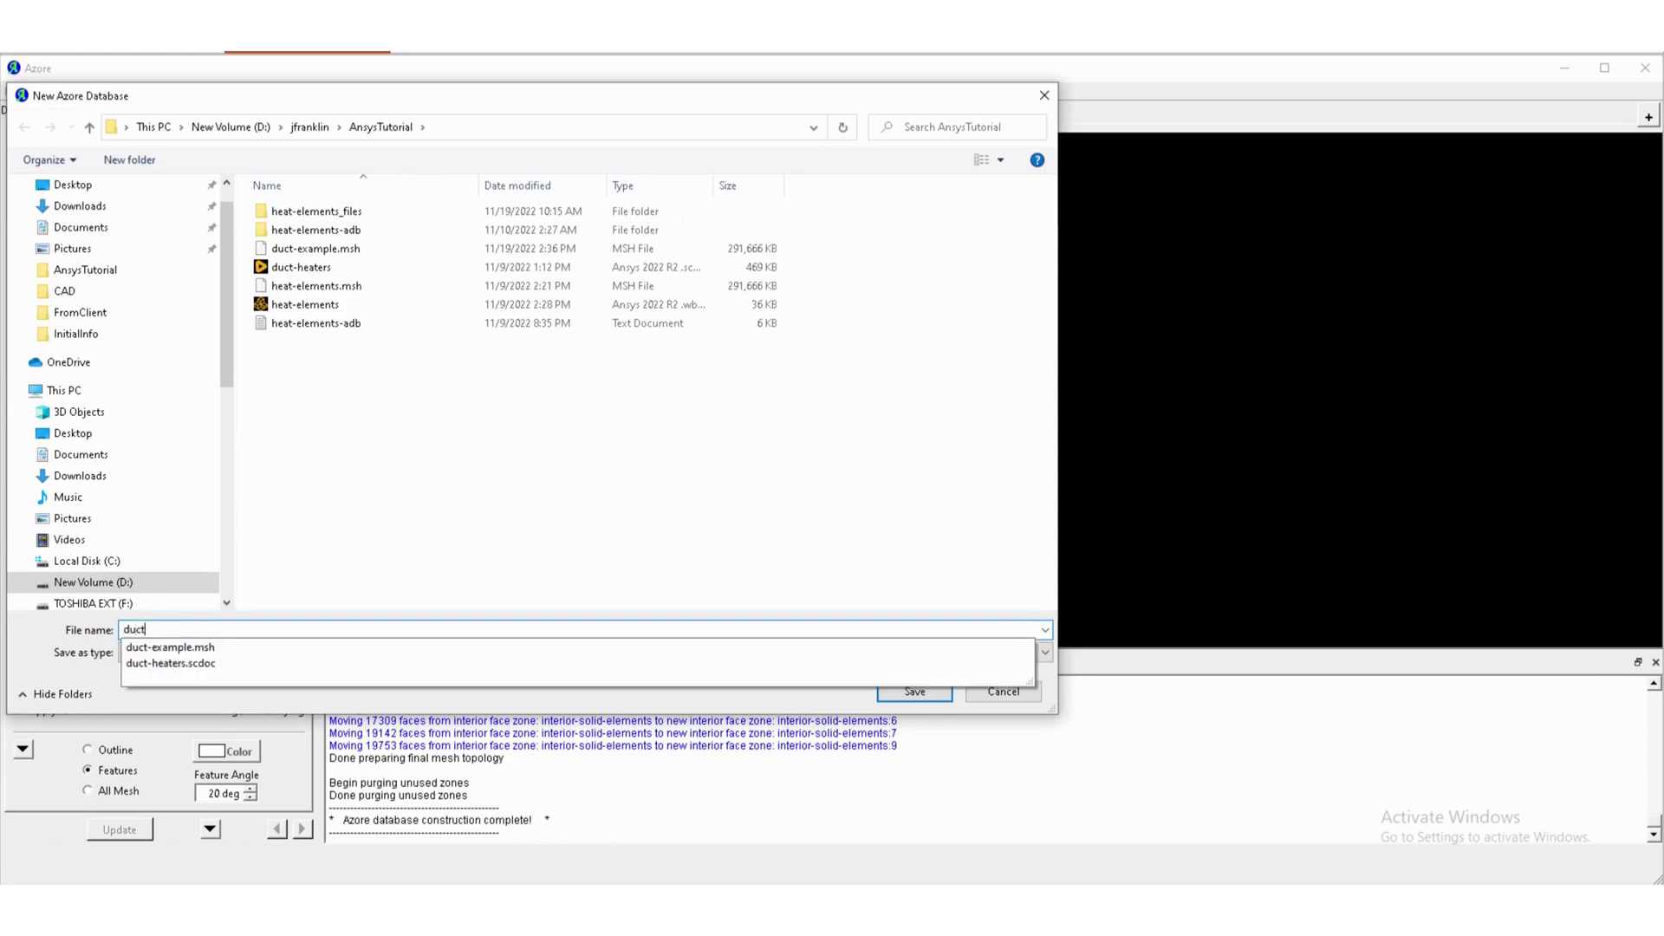
text(-example)
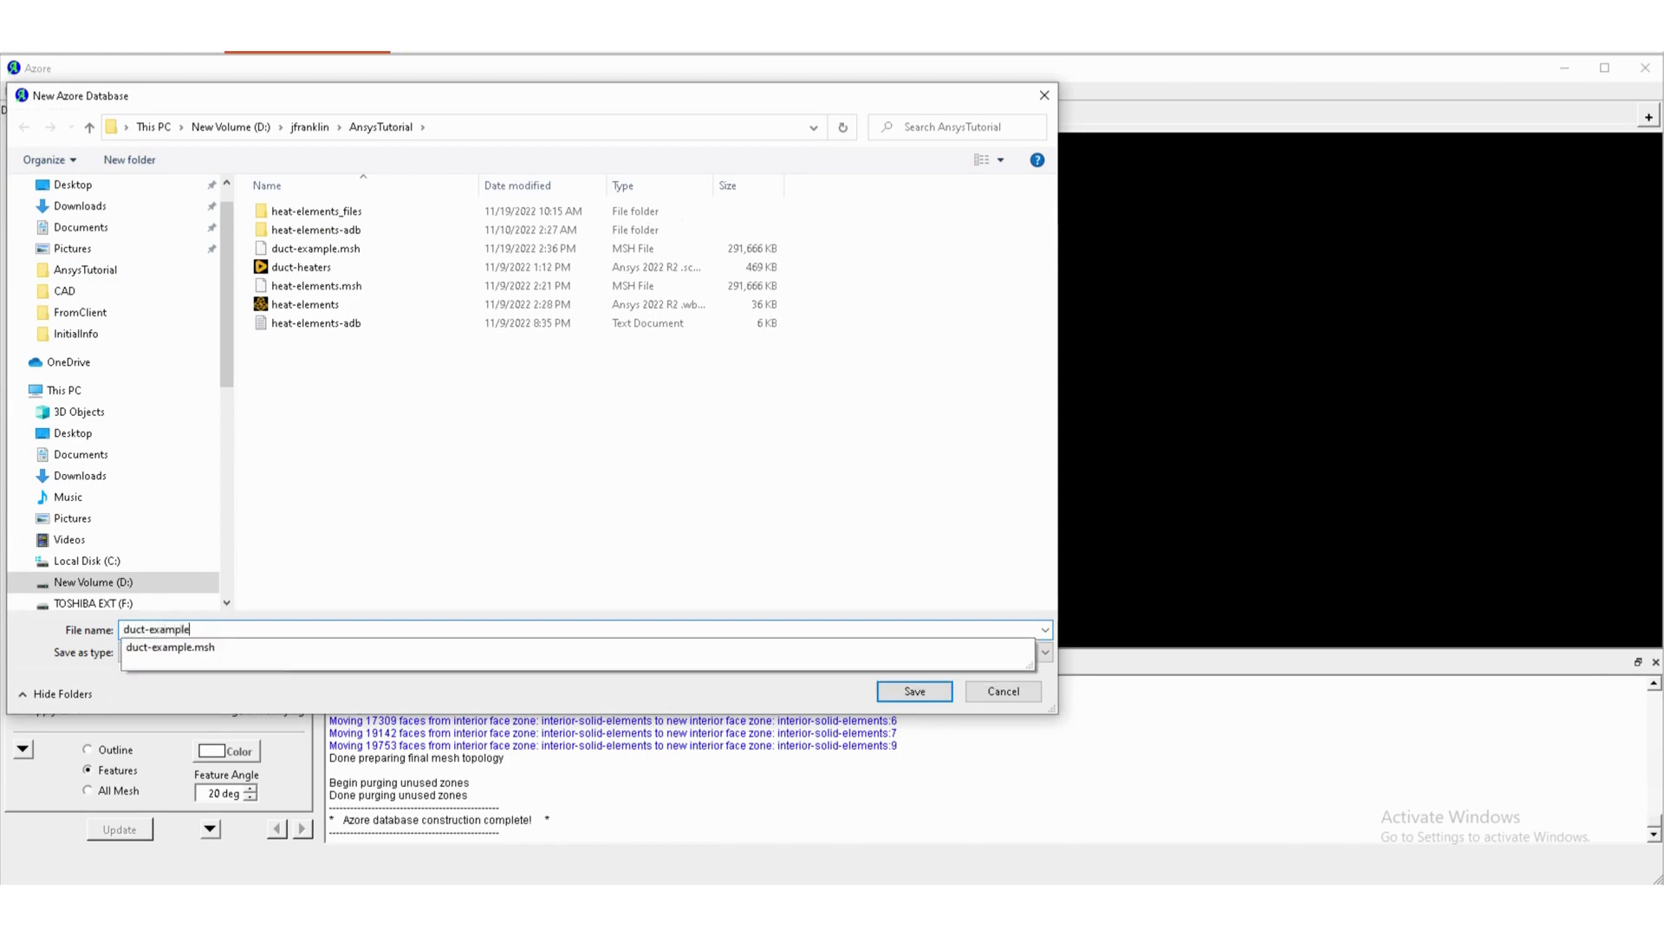
text(-adb)
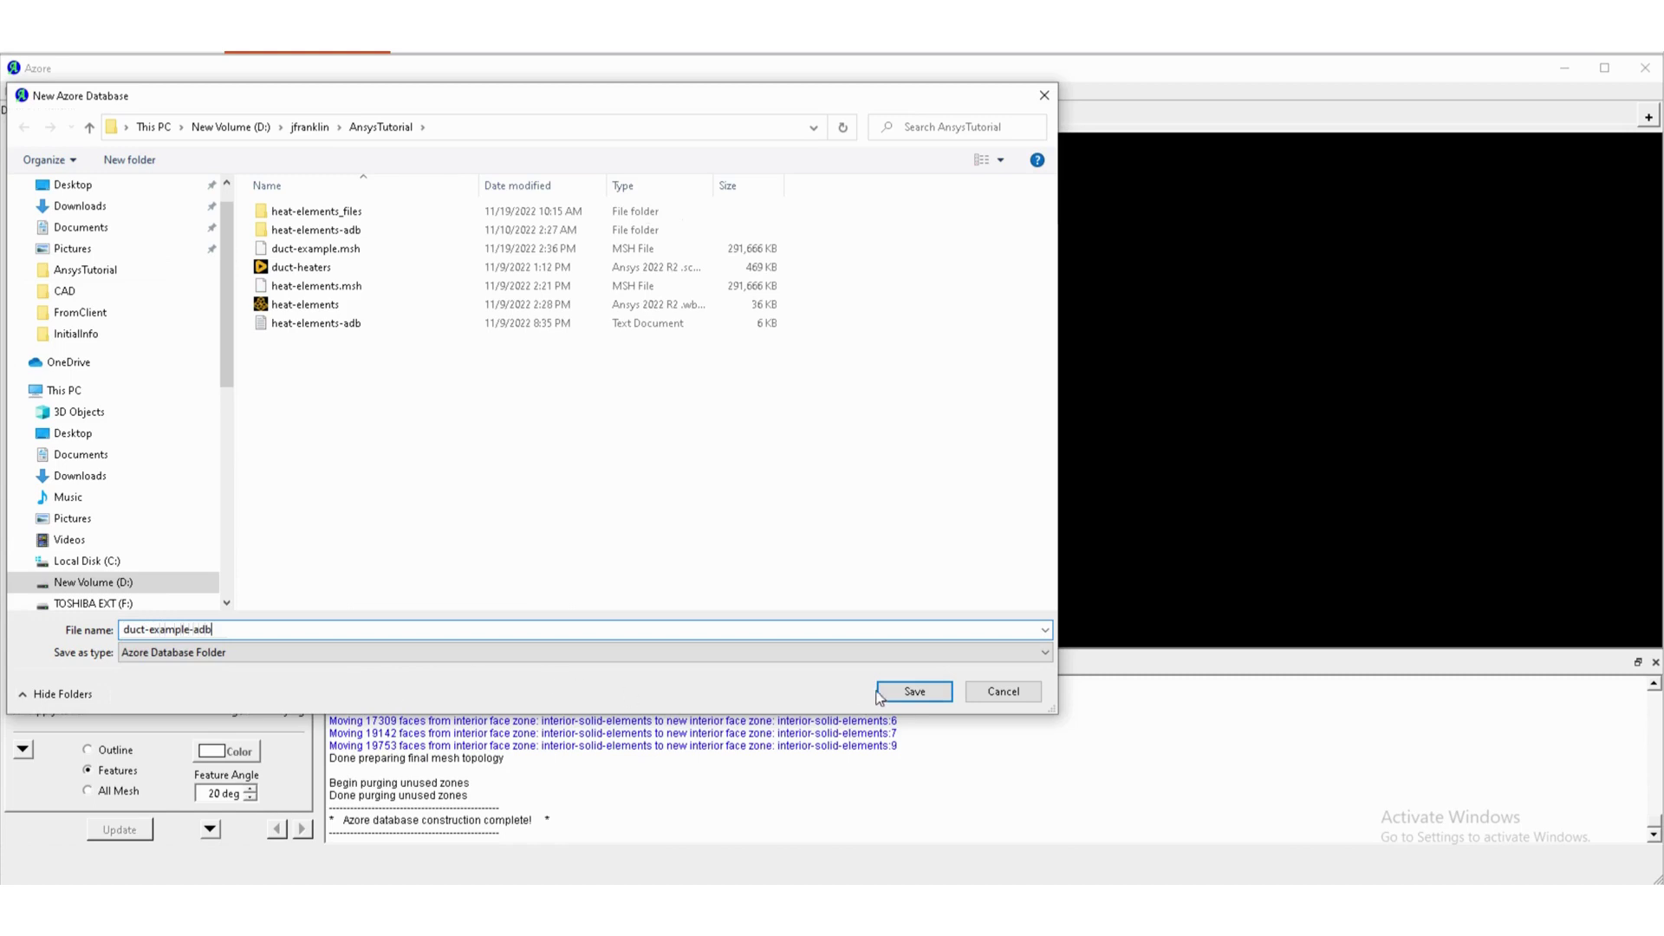
click(879, 693)
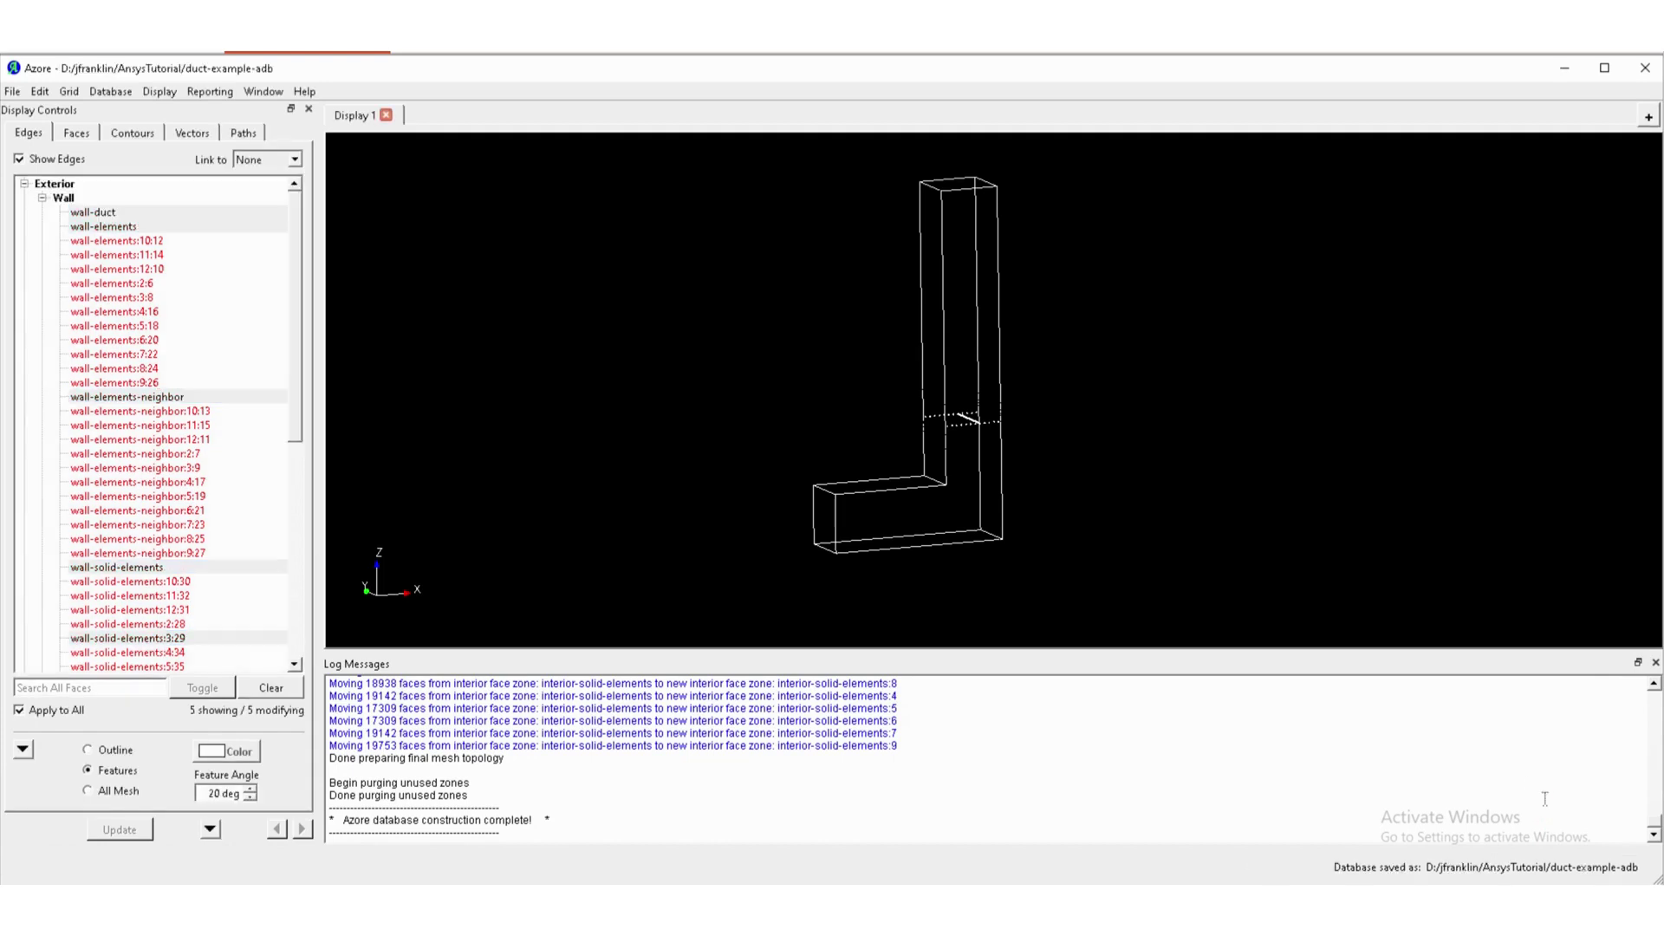
Print the grid information and confirm the mesh has 3880844 cells.
click(14, 92)
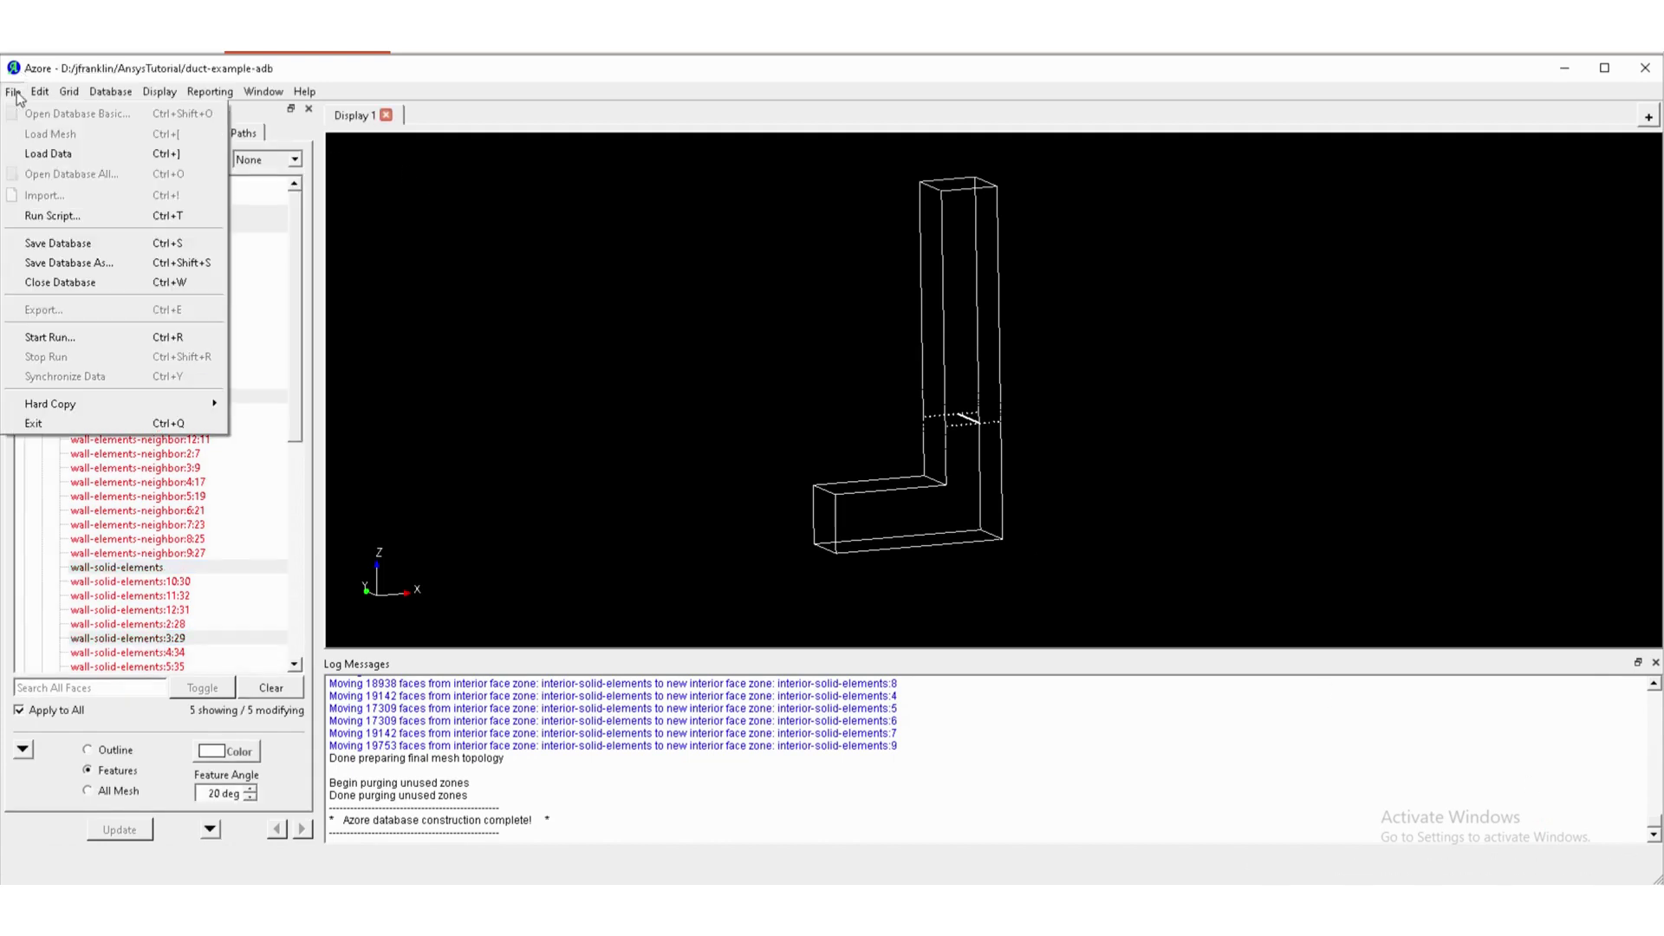
click(76, 338)
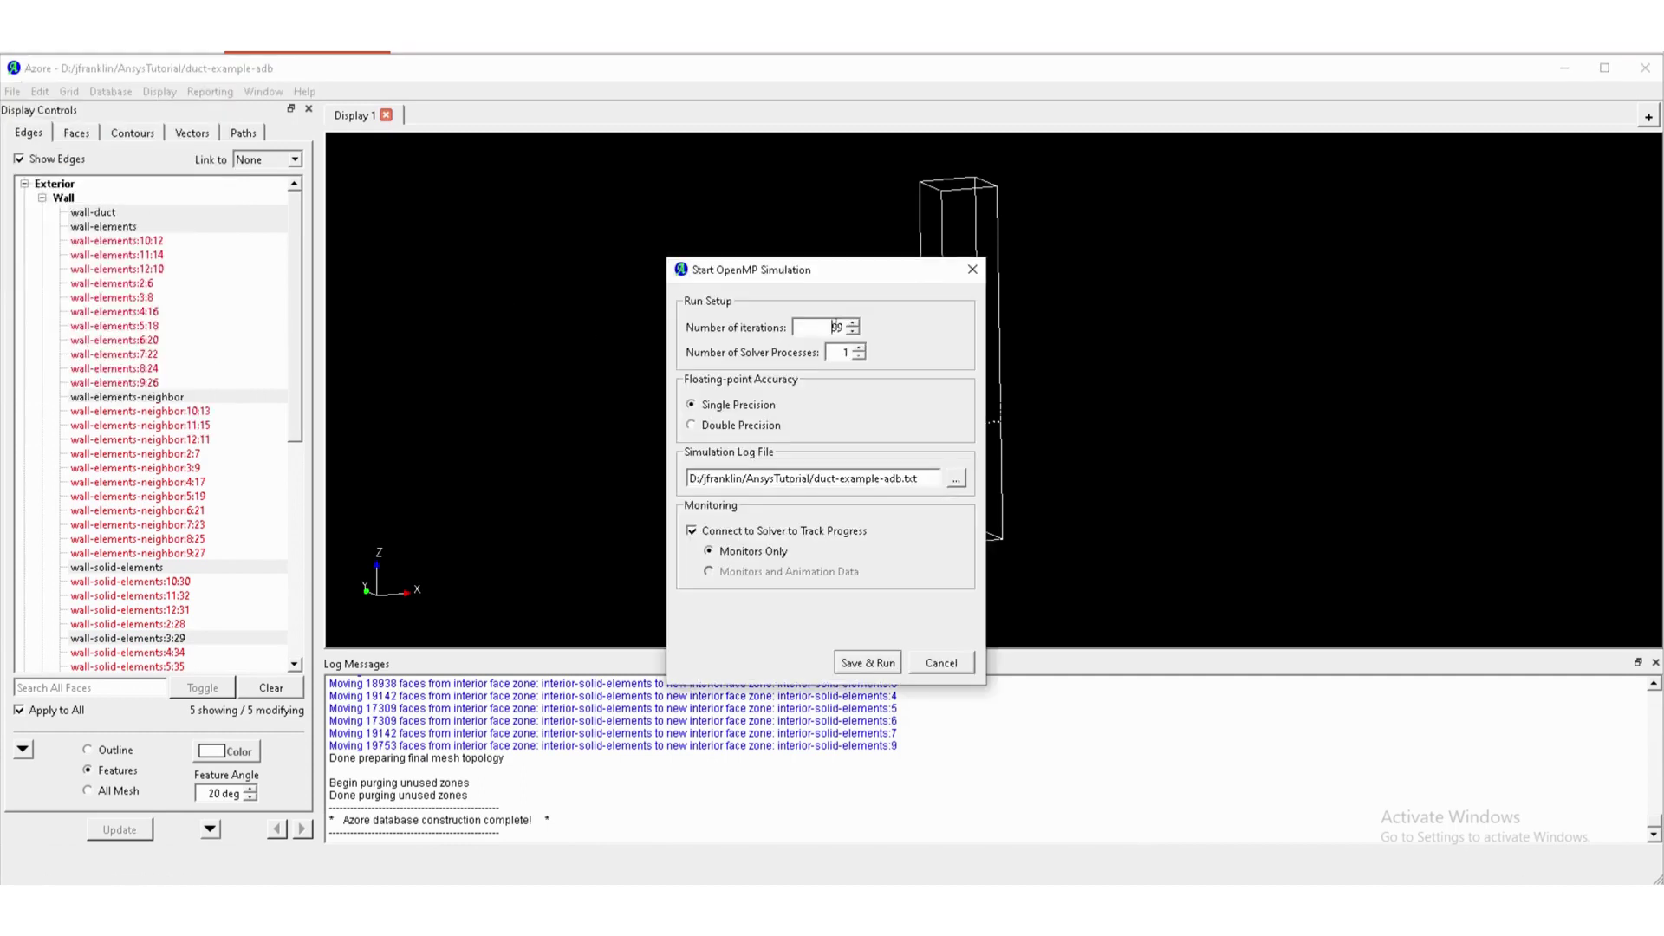
drag(837, 327, 817, 327)
click(939, 665)
click(69, 91)
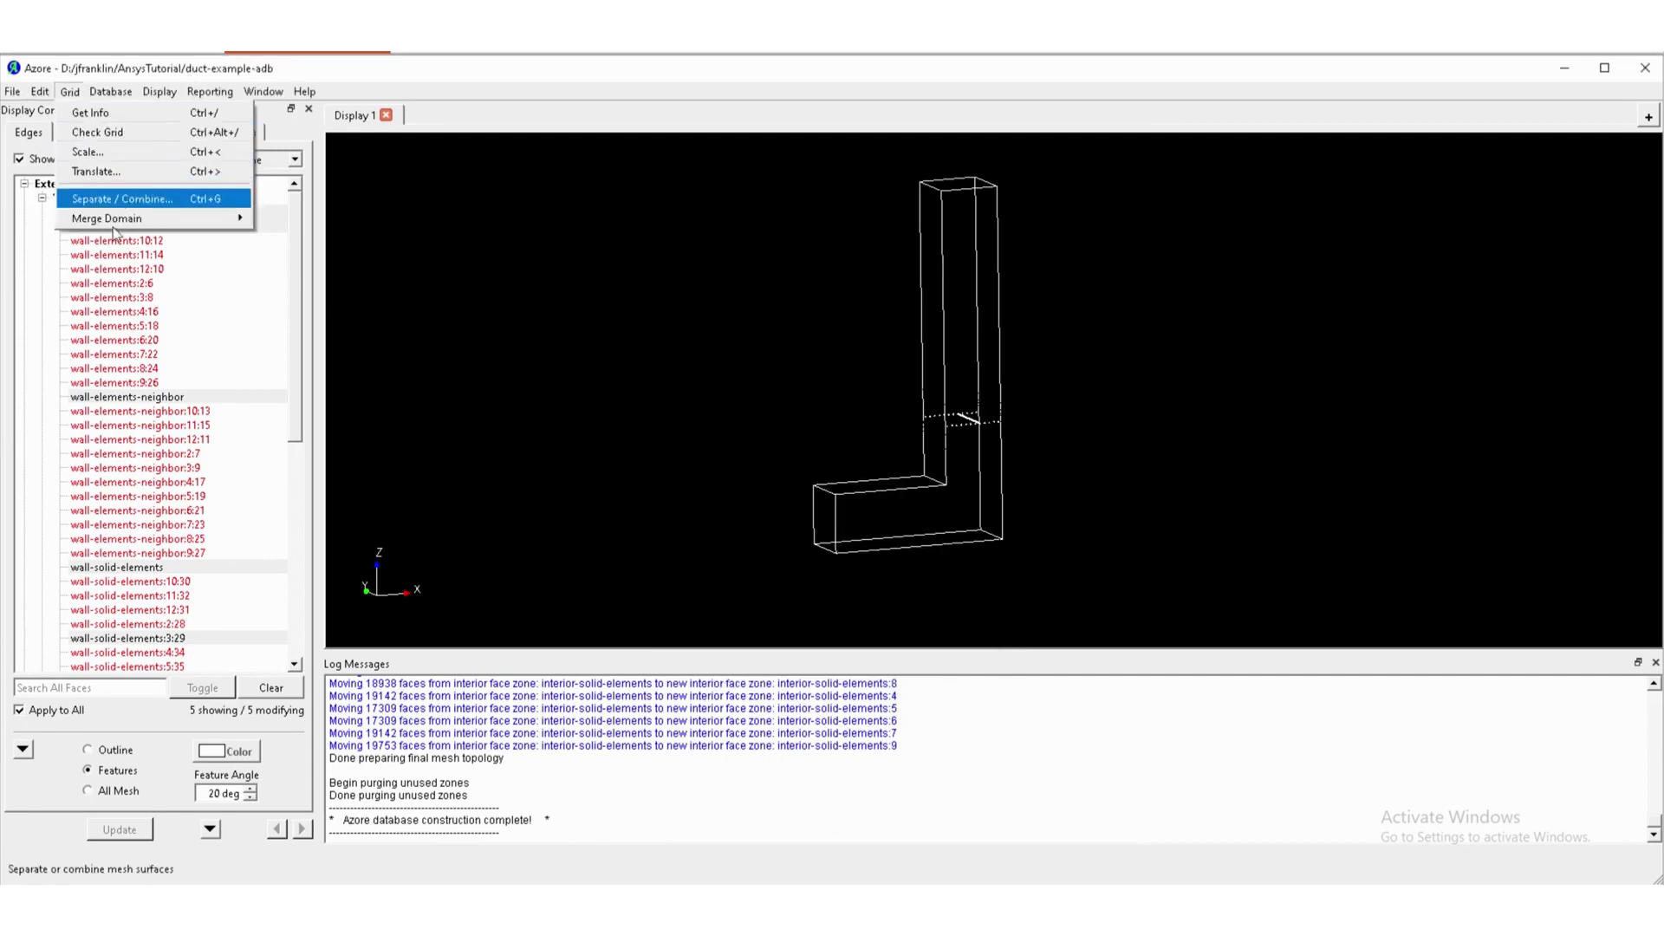
click(91, 113)
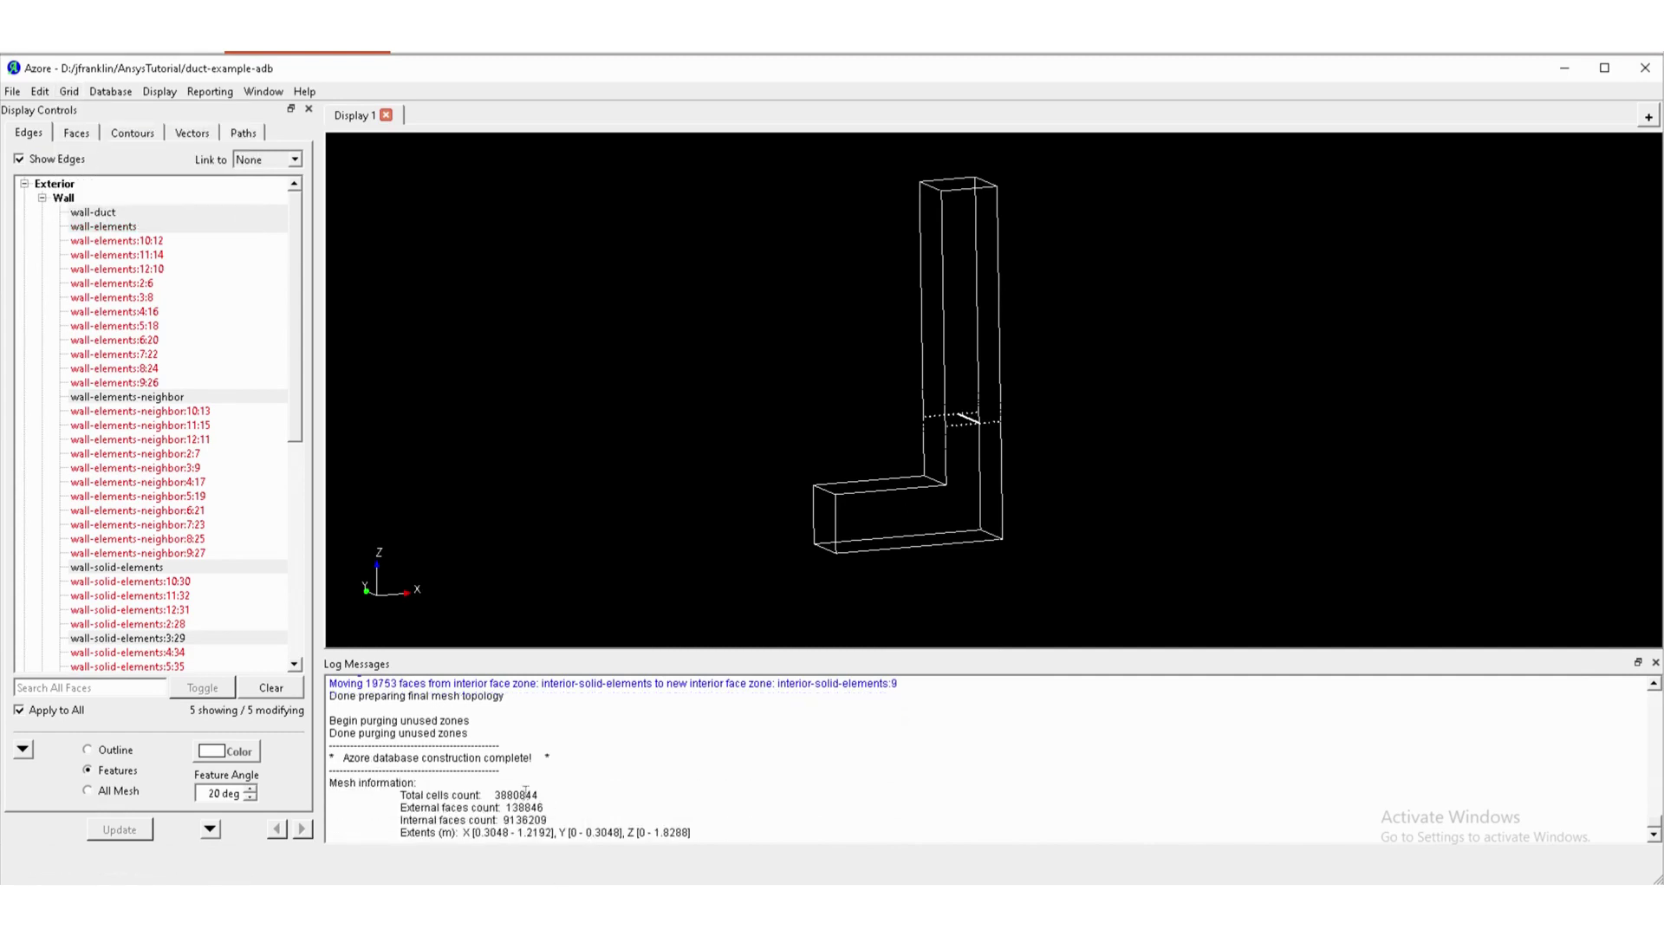
drag(514, 795, 503, 793)
Set the run to 8 solver processes and 80000 iterations.
click(13, 93)
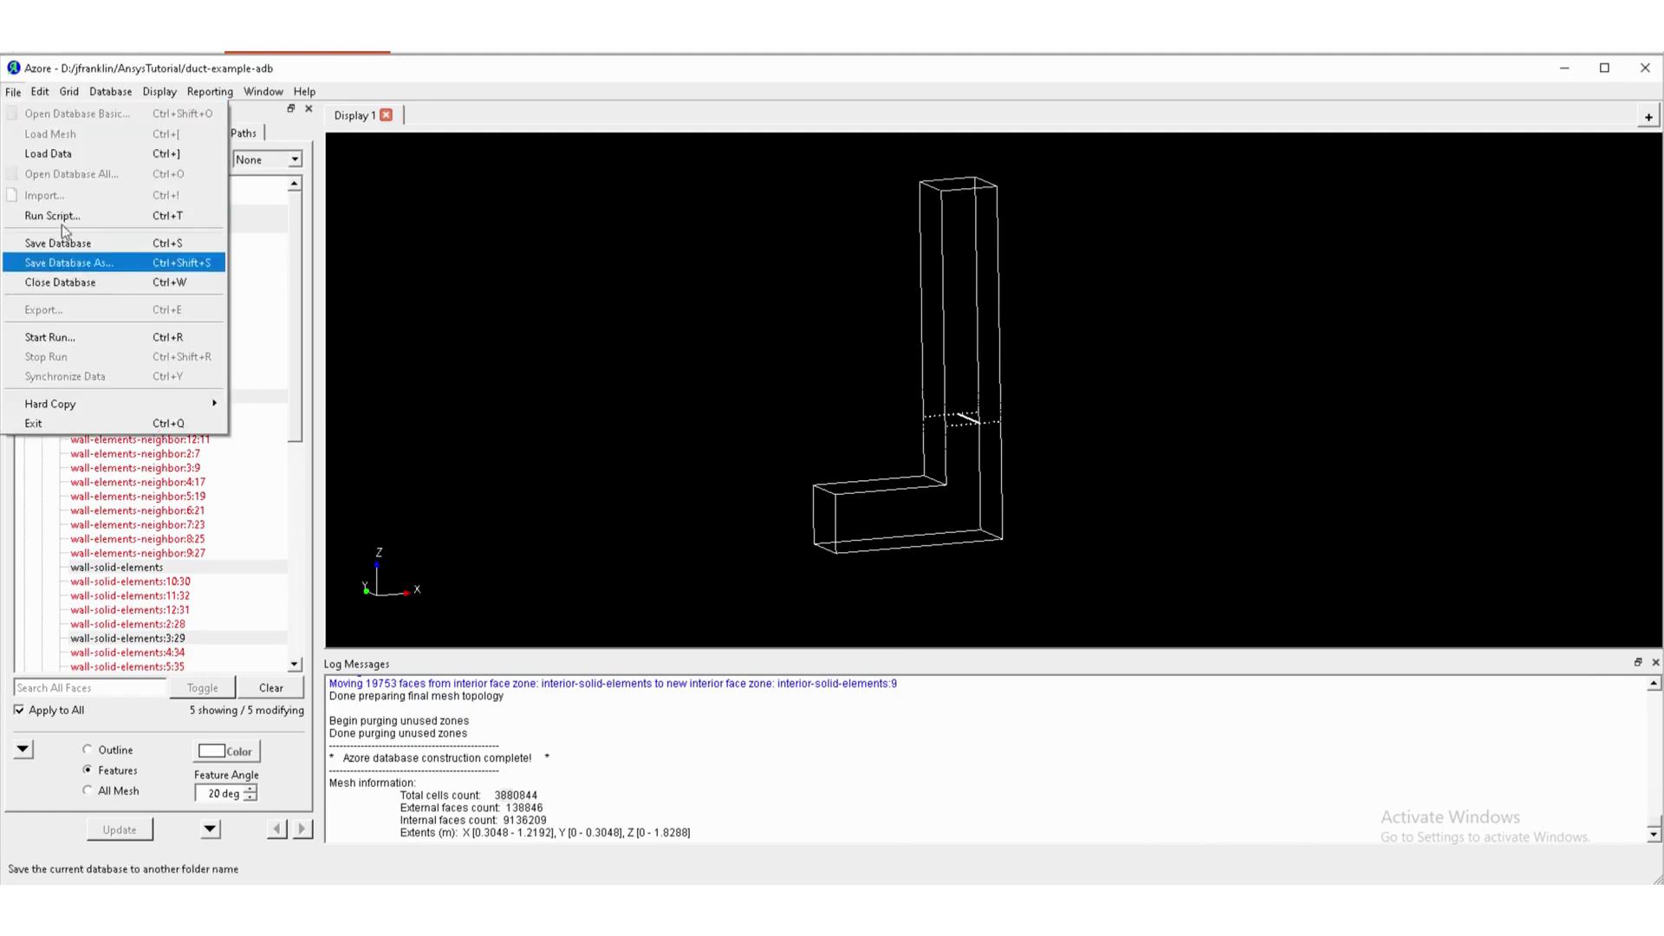
click(54, 339)
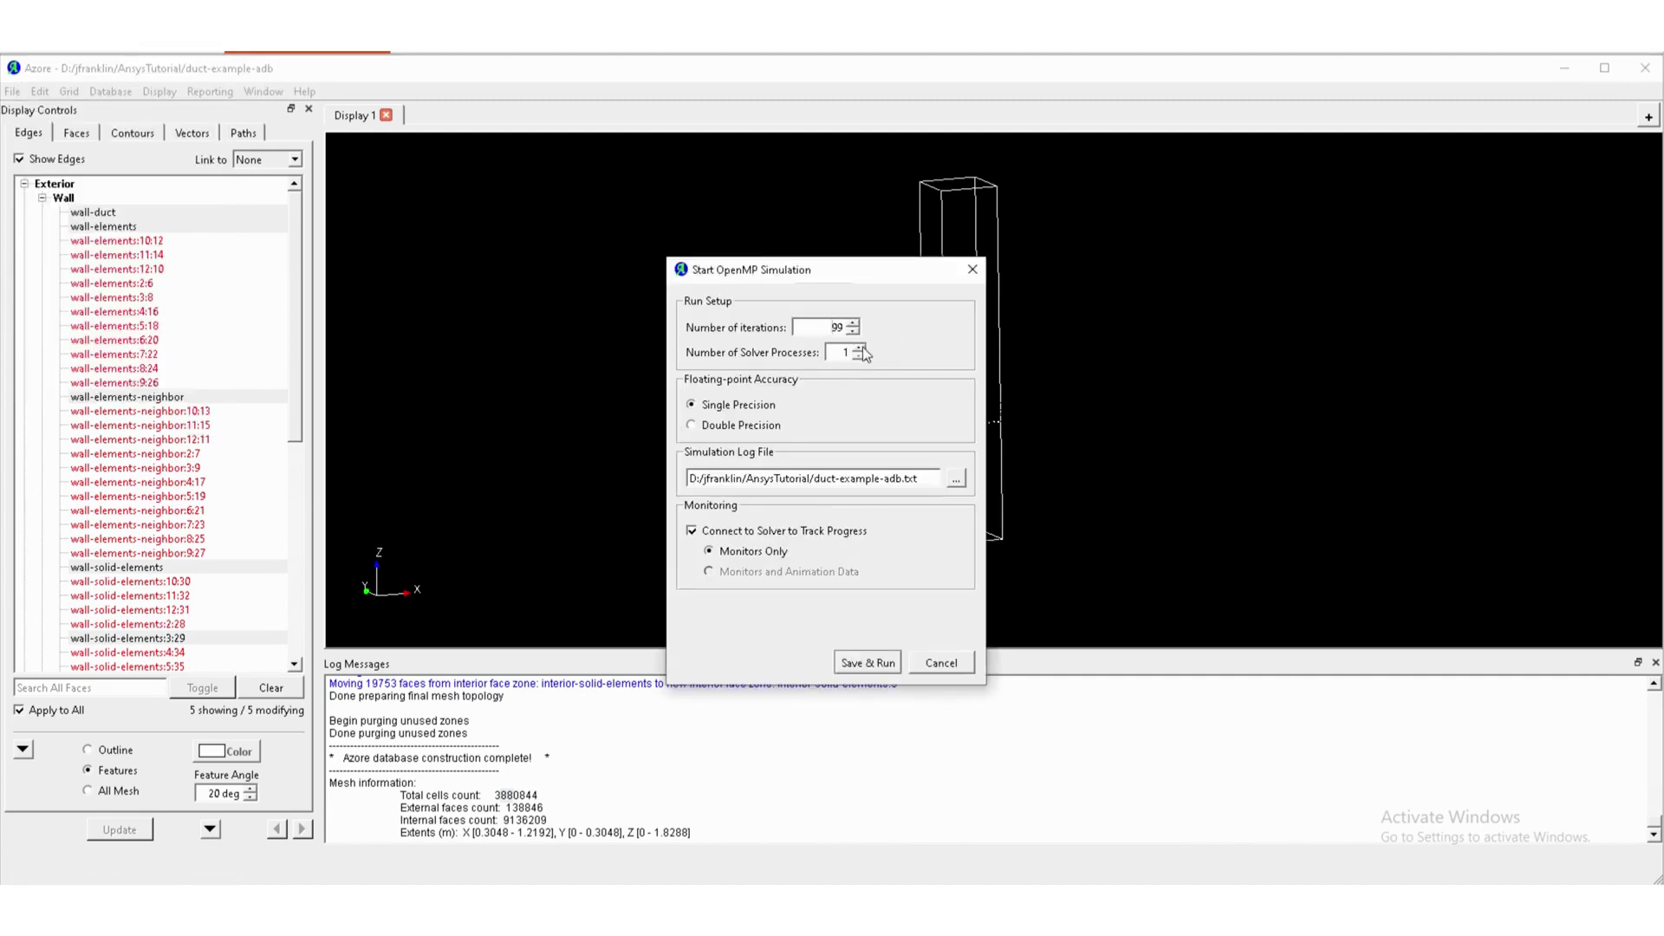
double_click(830, 352)
text(8)
double_click(837, 327)
text(80000)
Launch the 80000-iteration, 8-process run, view the residuals plot, then exit Azore.
click(865, 664)
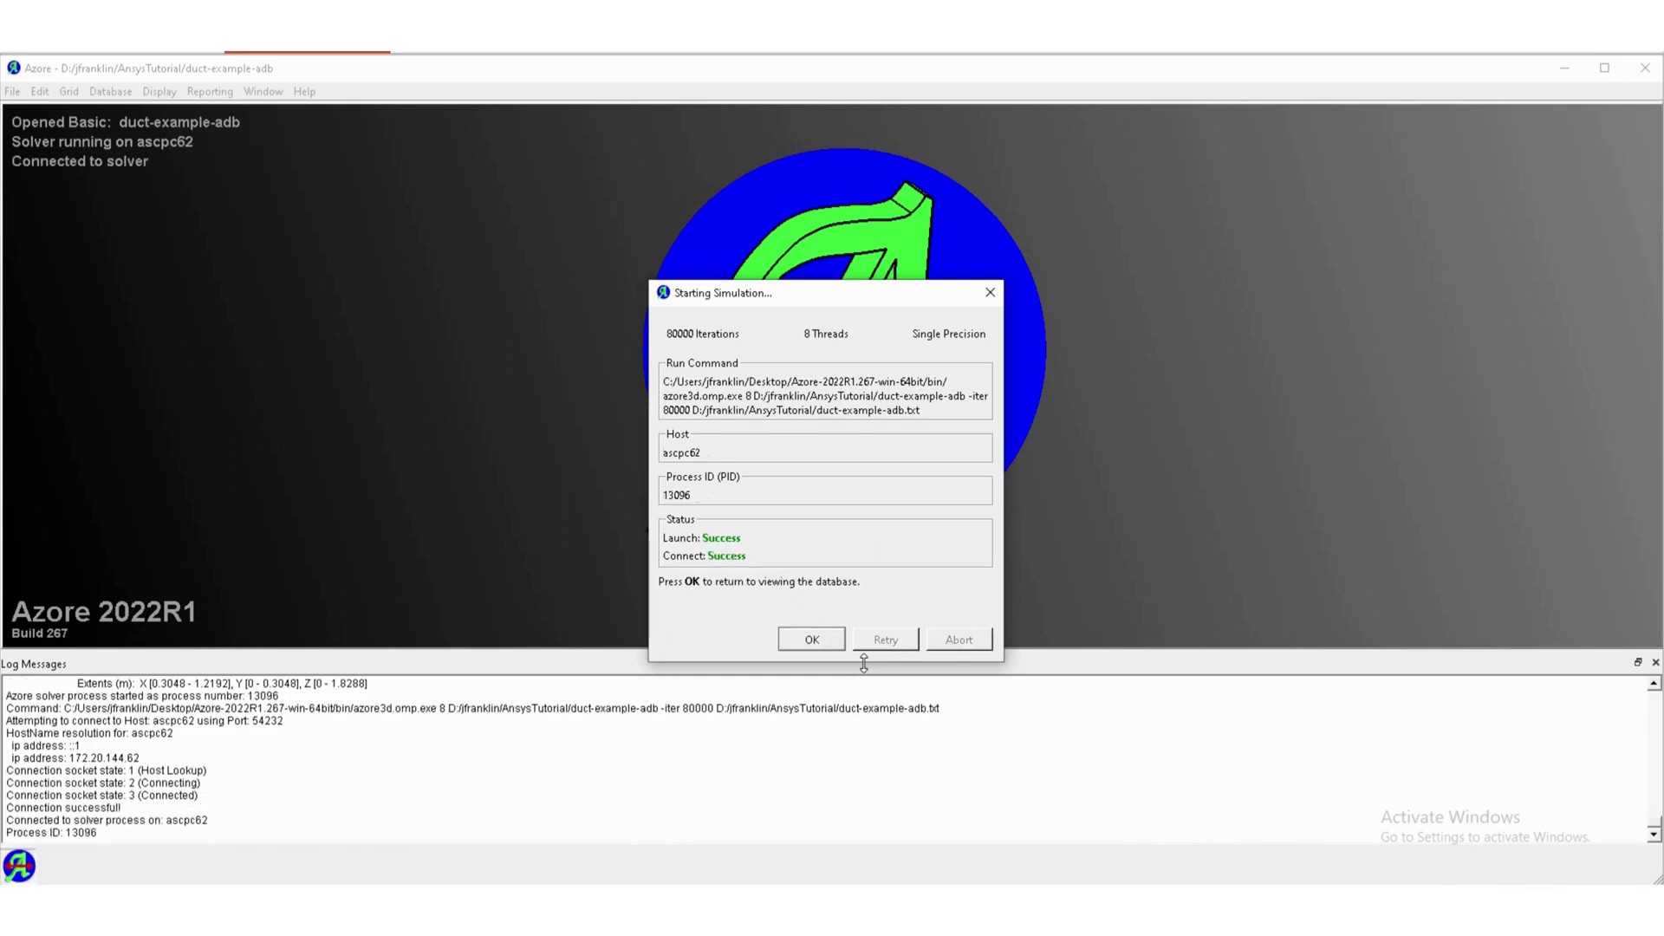
click(801, 642)
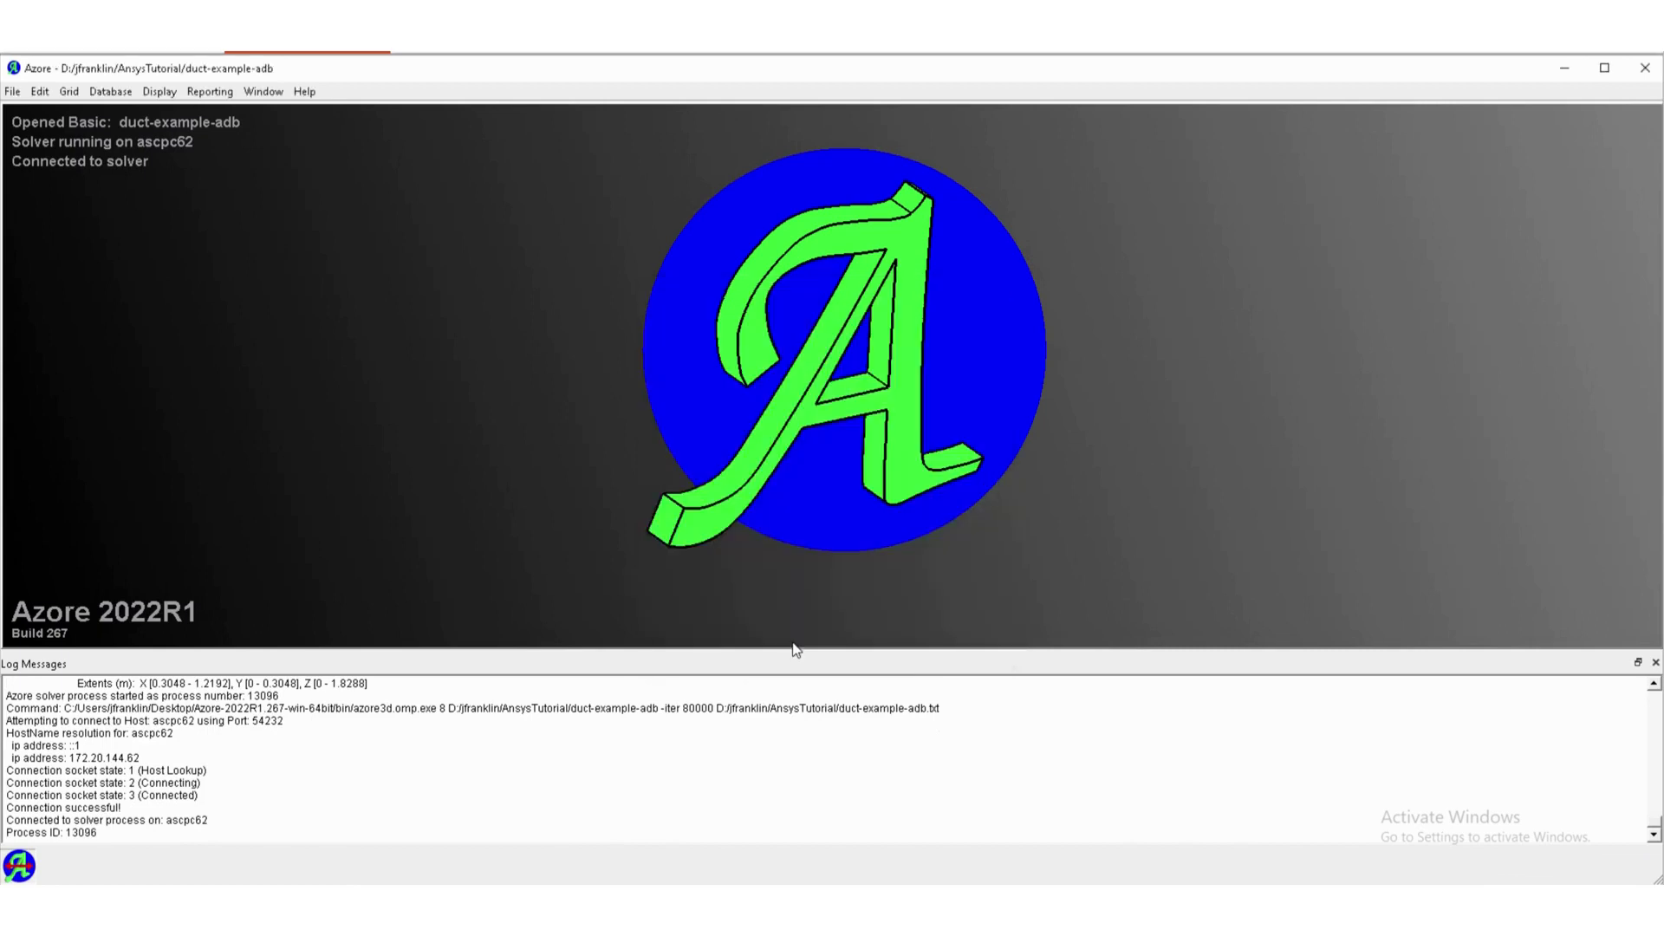
click(160, 91)
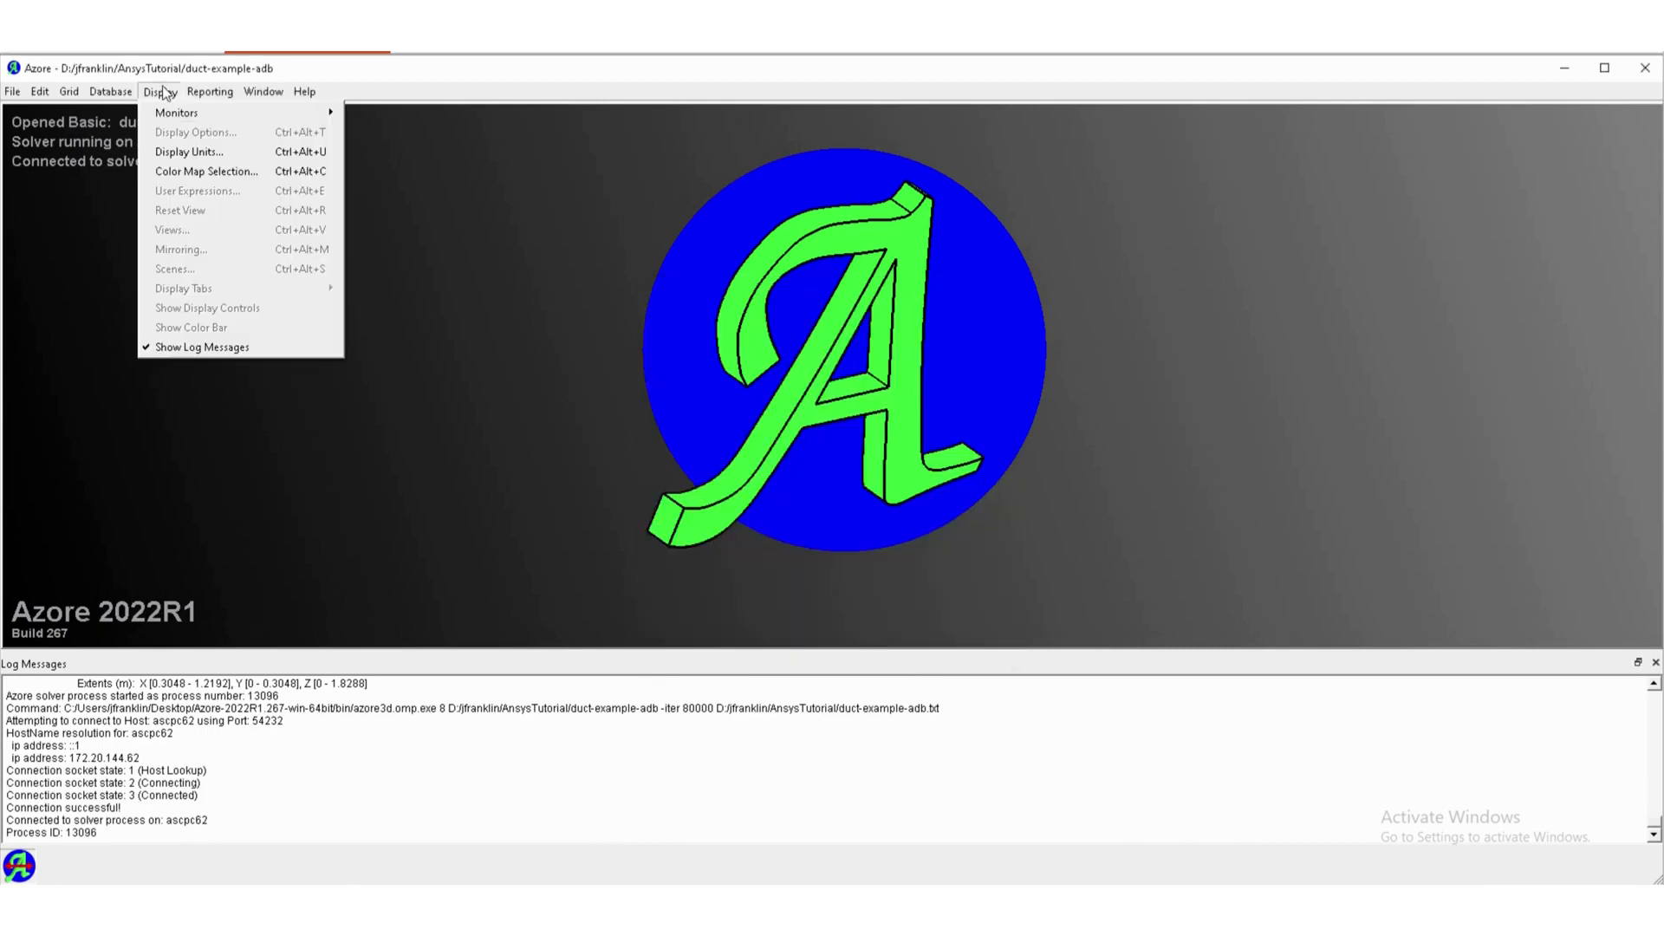
mouse_move(186, 113)
click(308, 94)
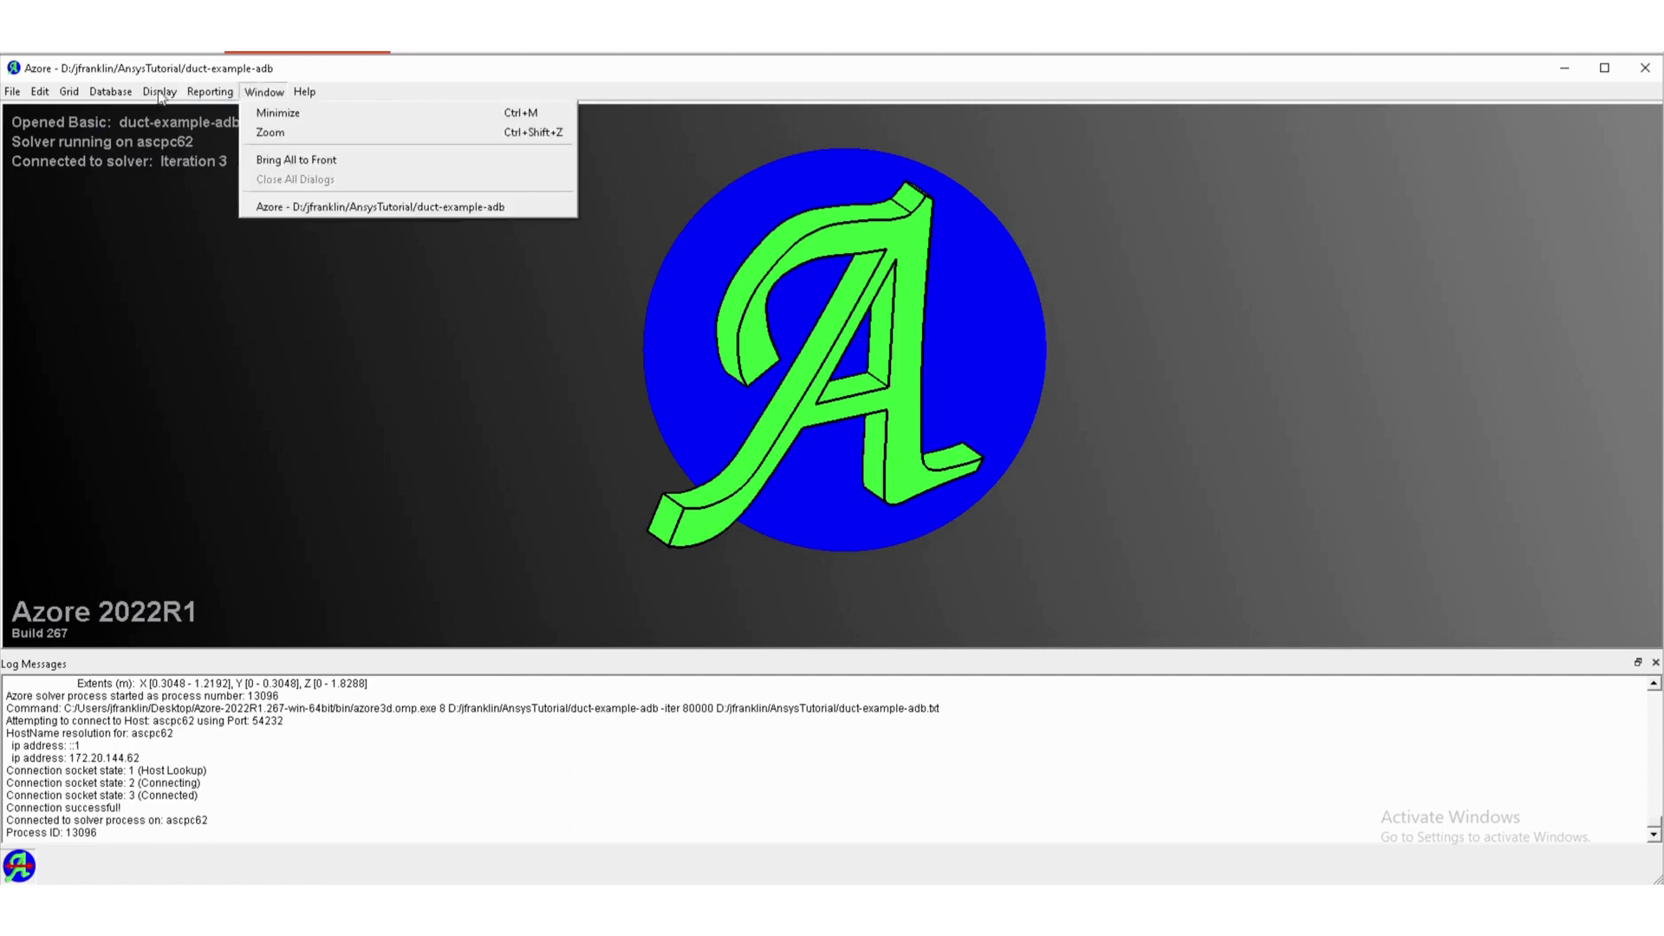
click(110, 91)
mouse_move(185, 113)
click(392, 111)
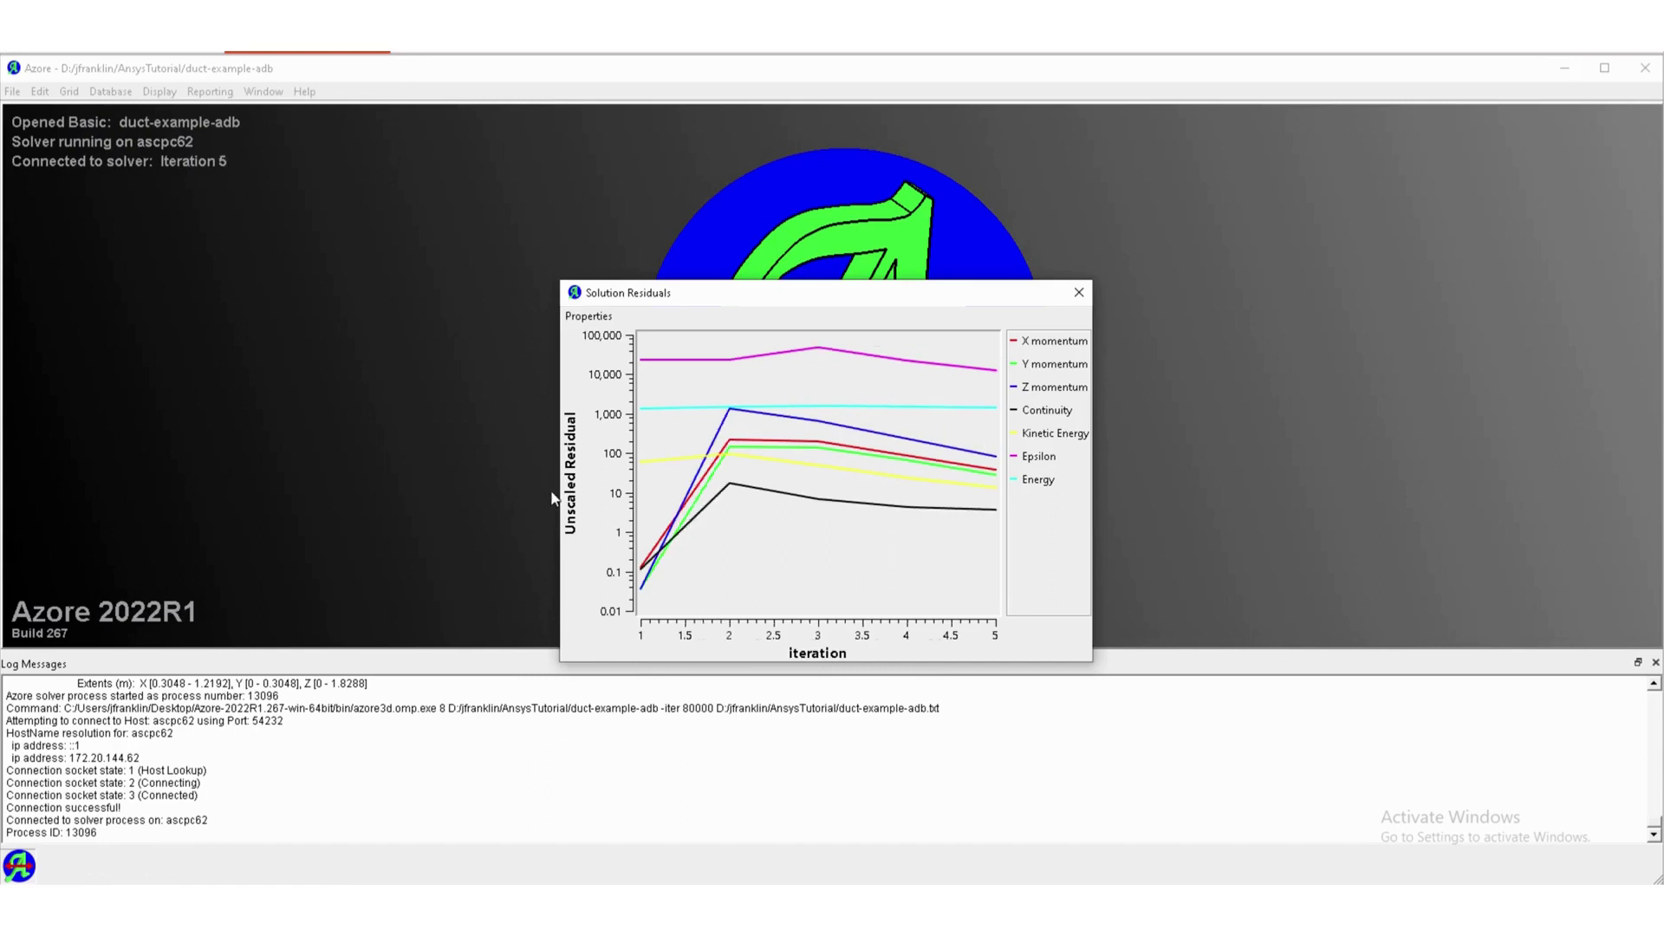
click(14, 93)
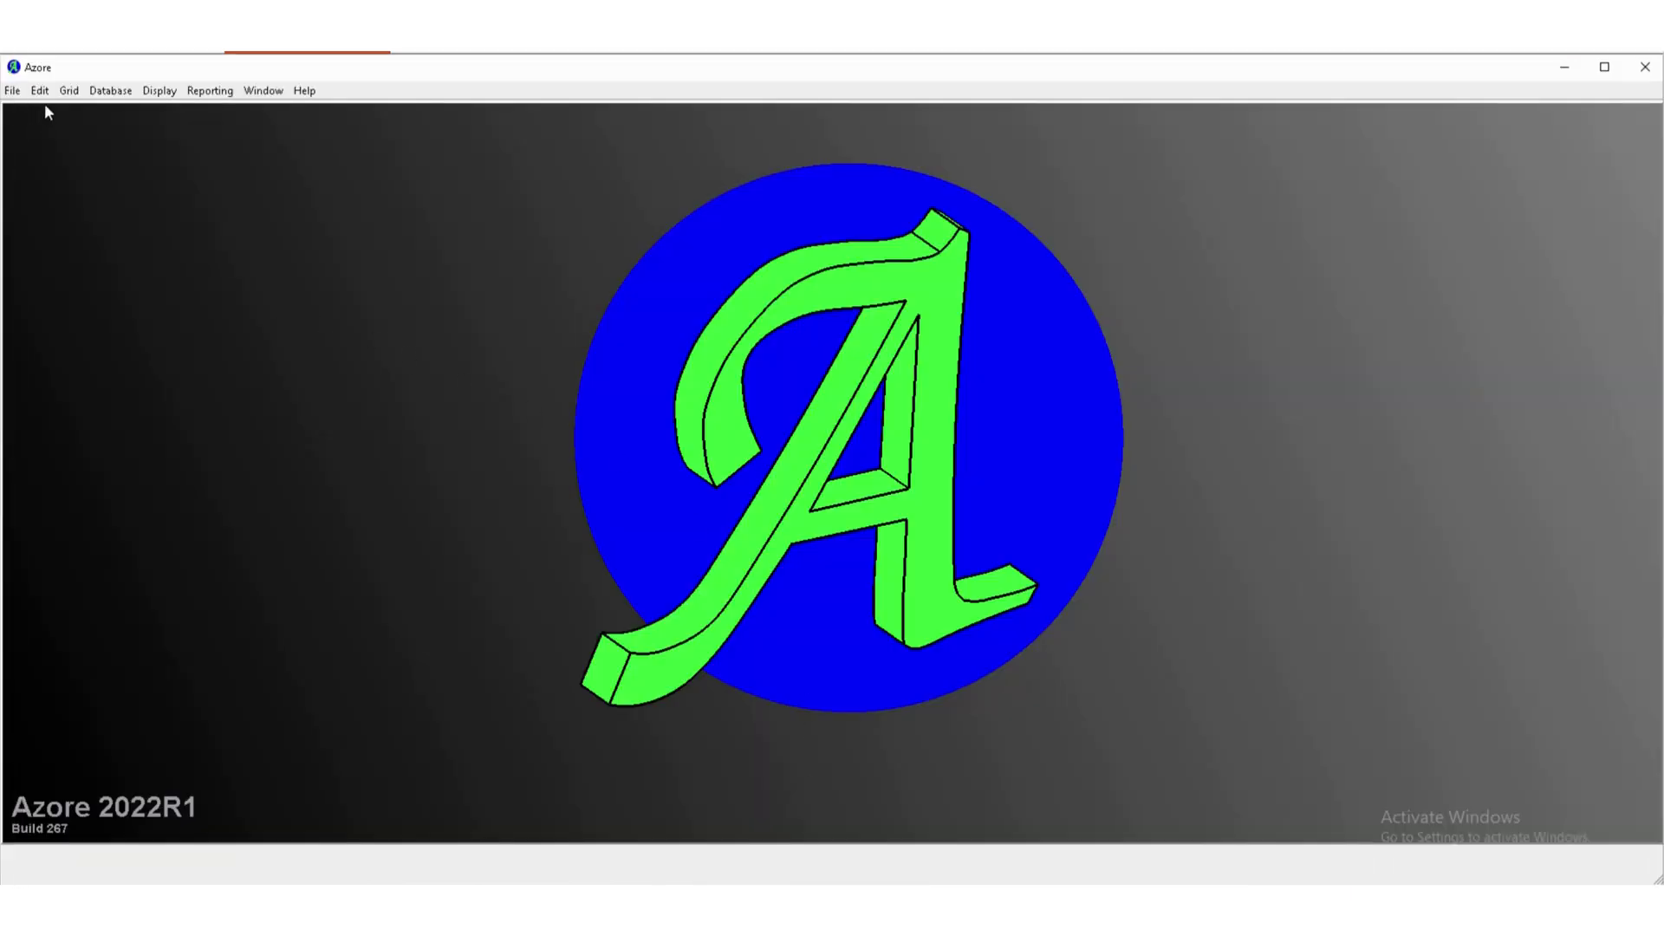
Reopen the duct-example-adb database from AnsysTutorial with basic information only.
click(13, 90)
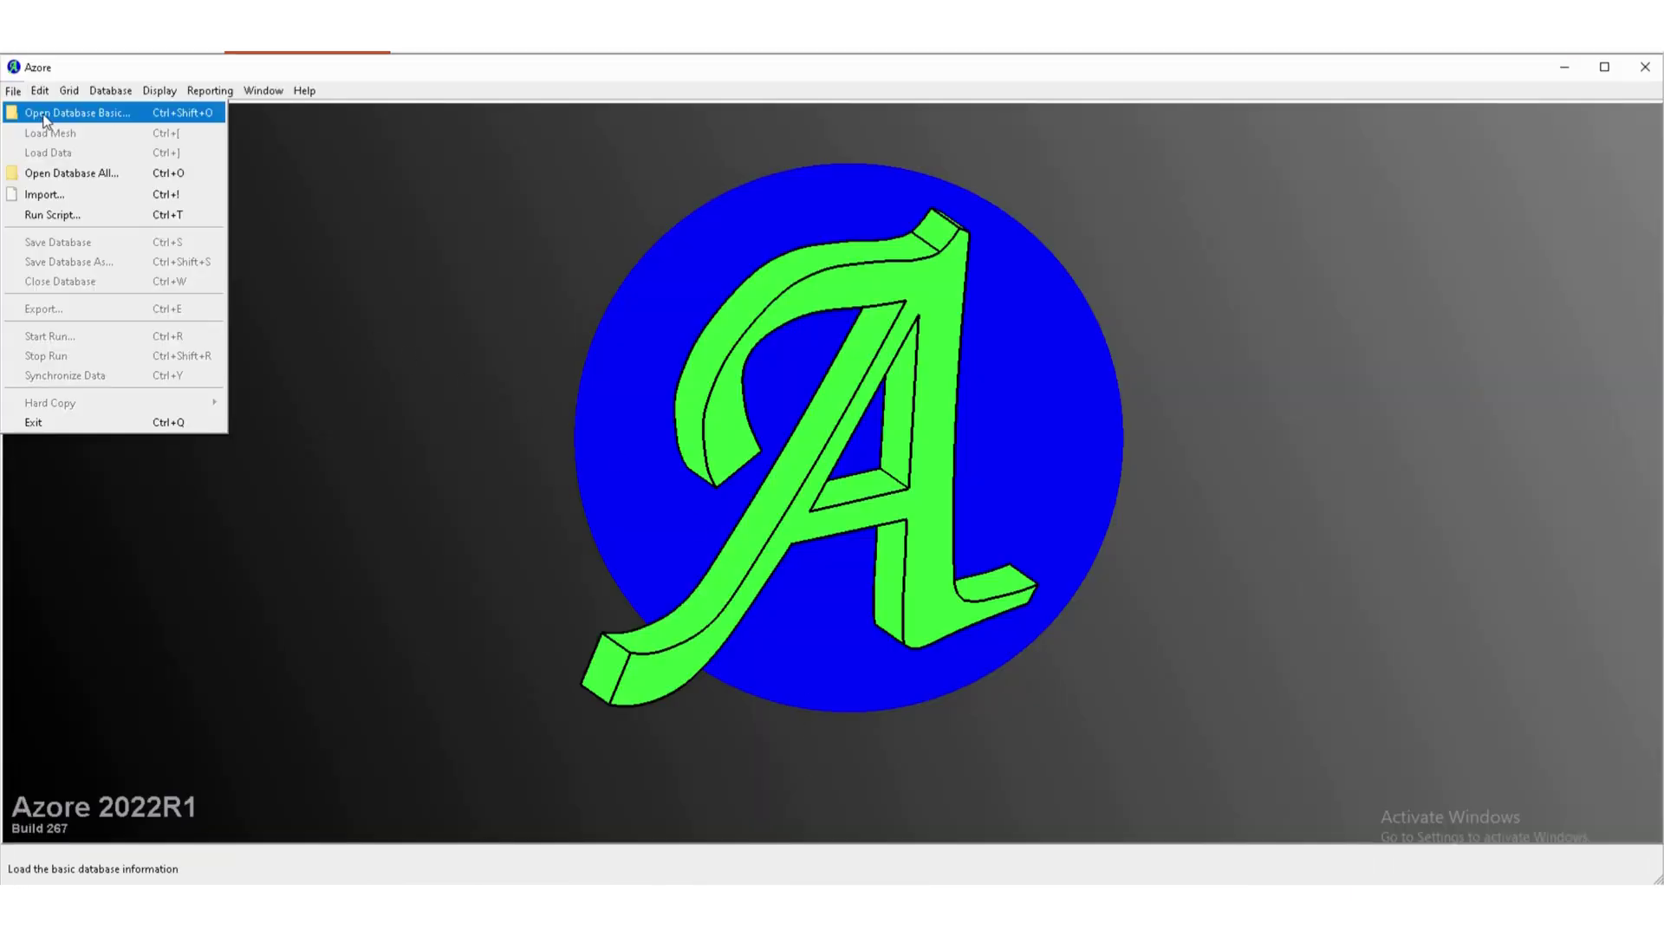
click(44, 117)
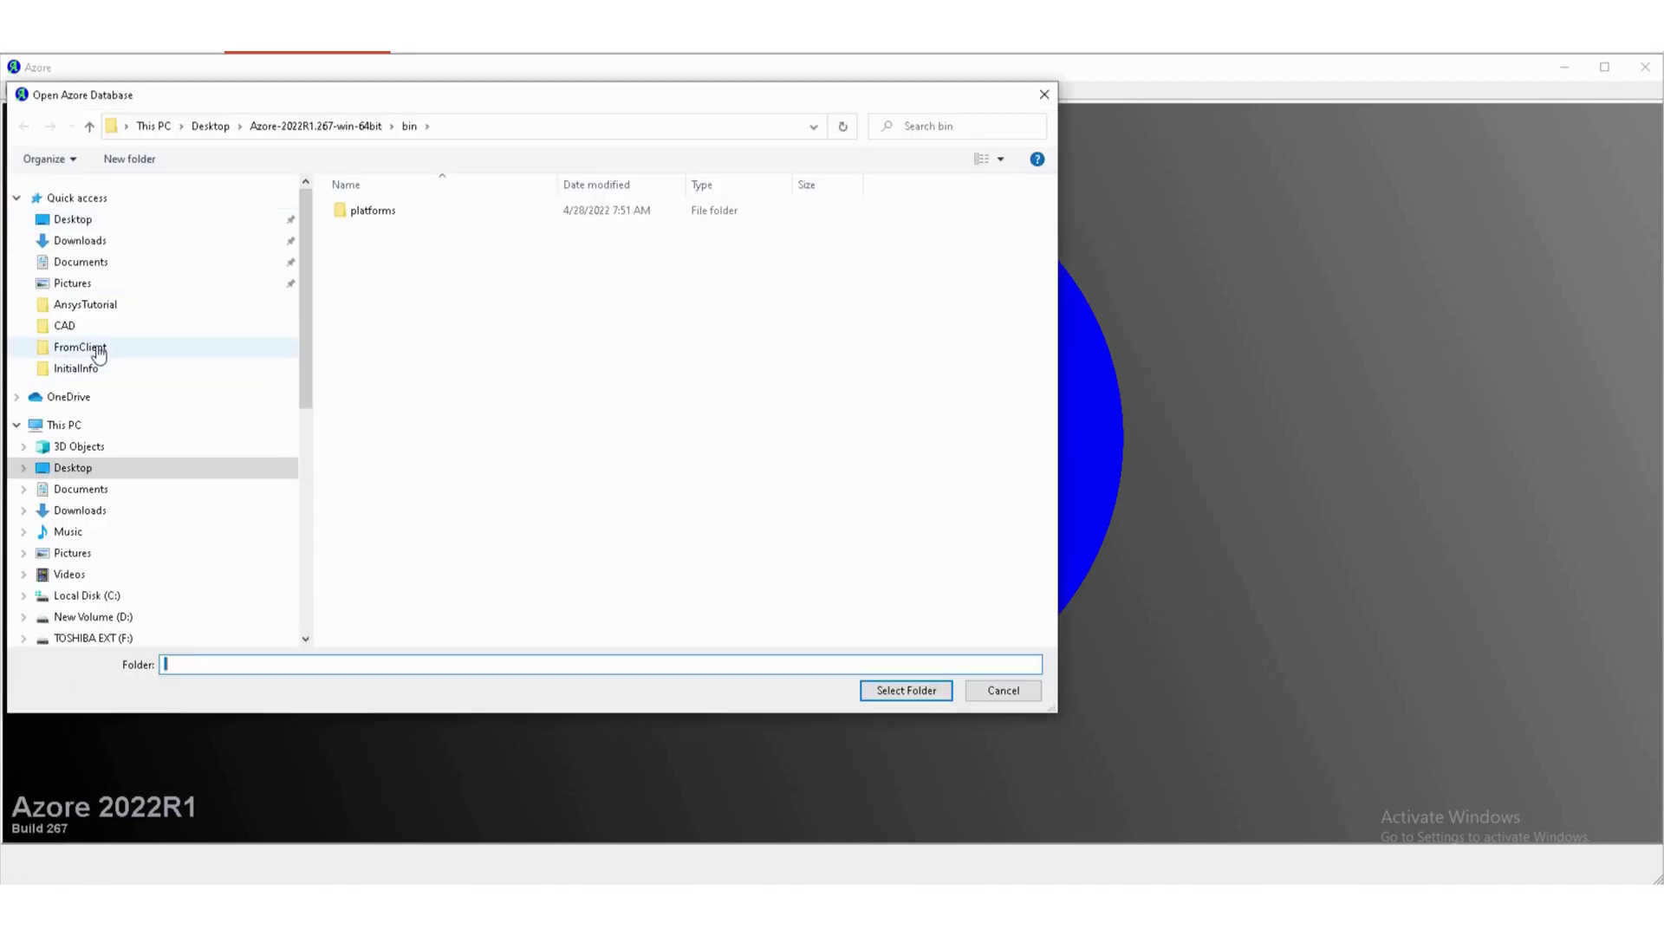
click(111, 305)
click(378, 220)
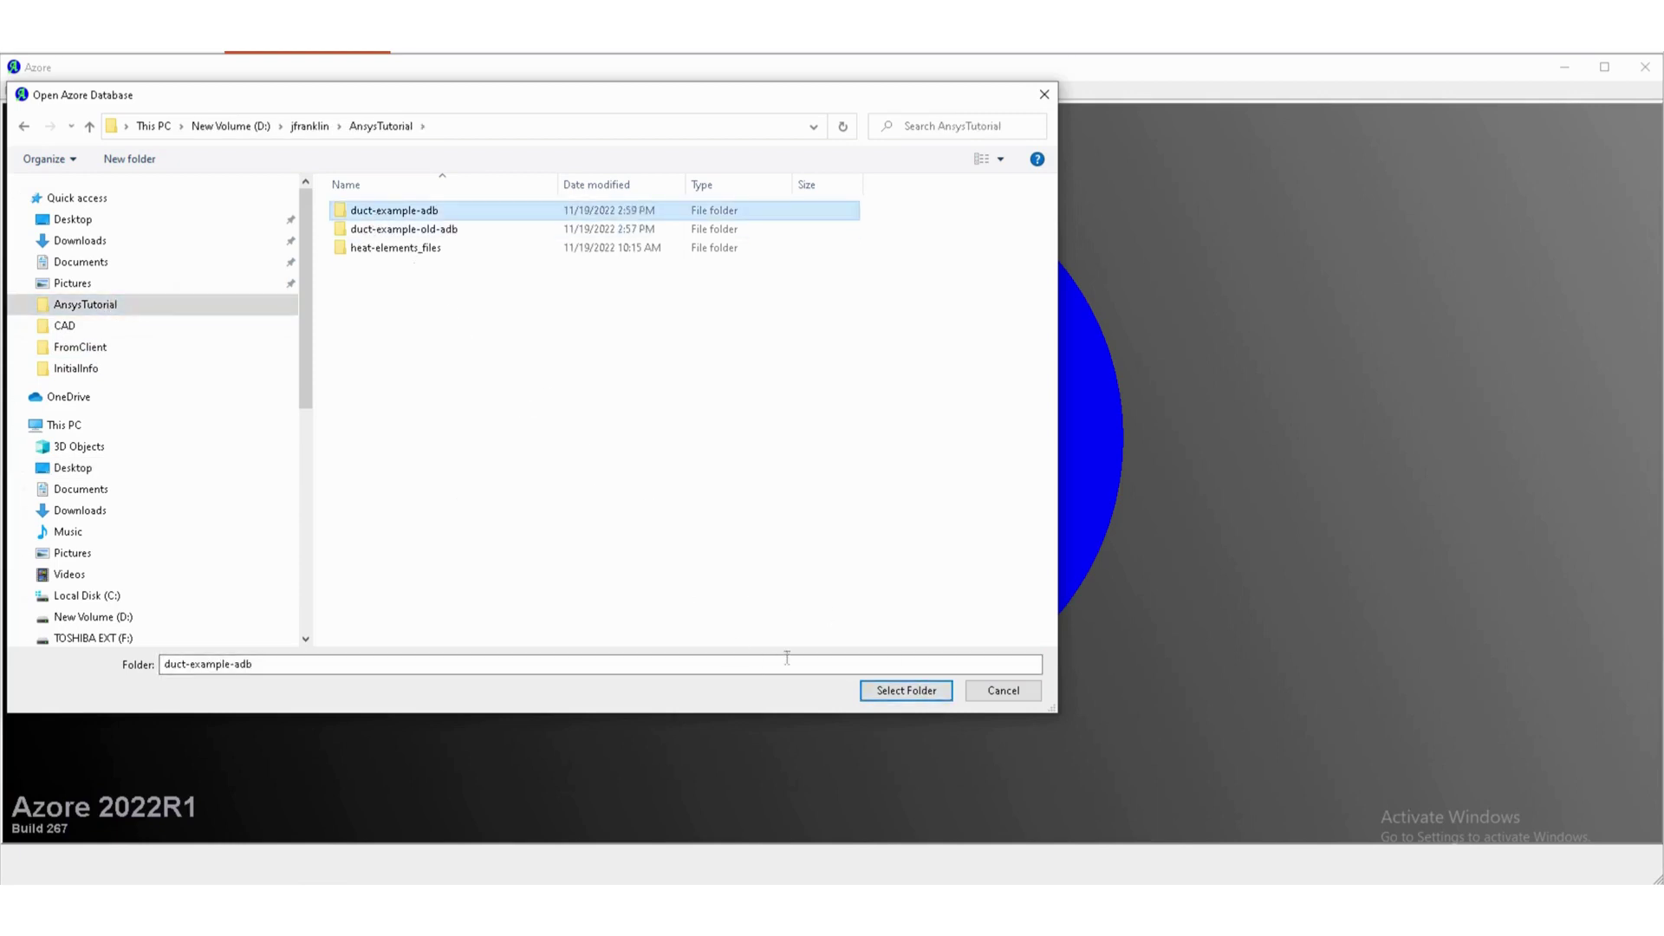
click(896, 692)
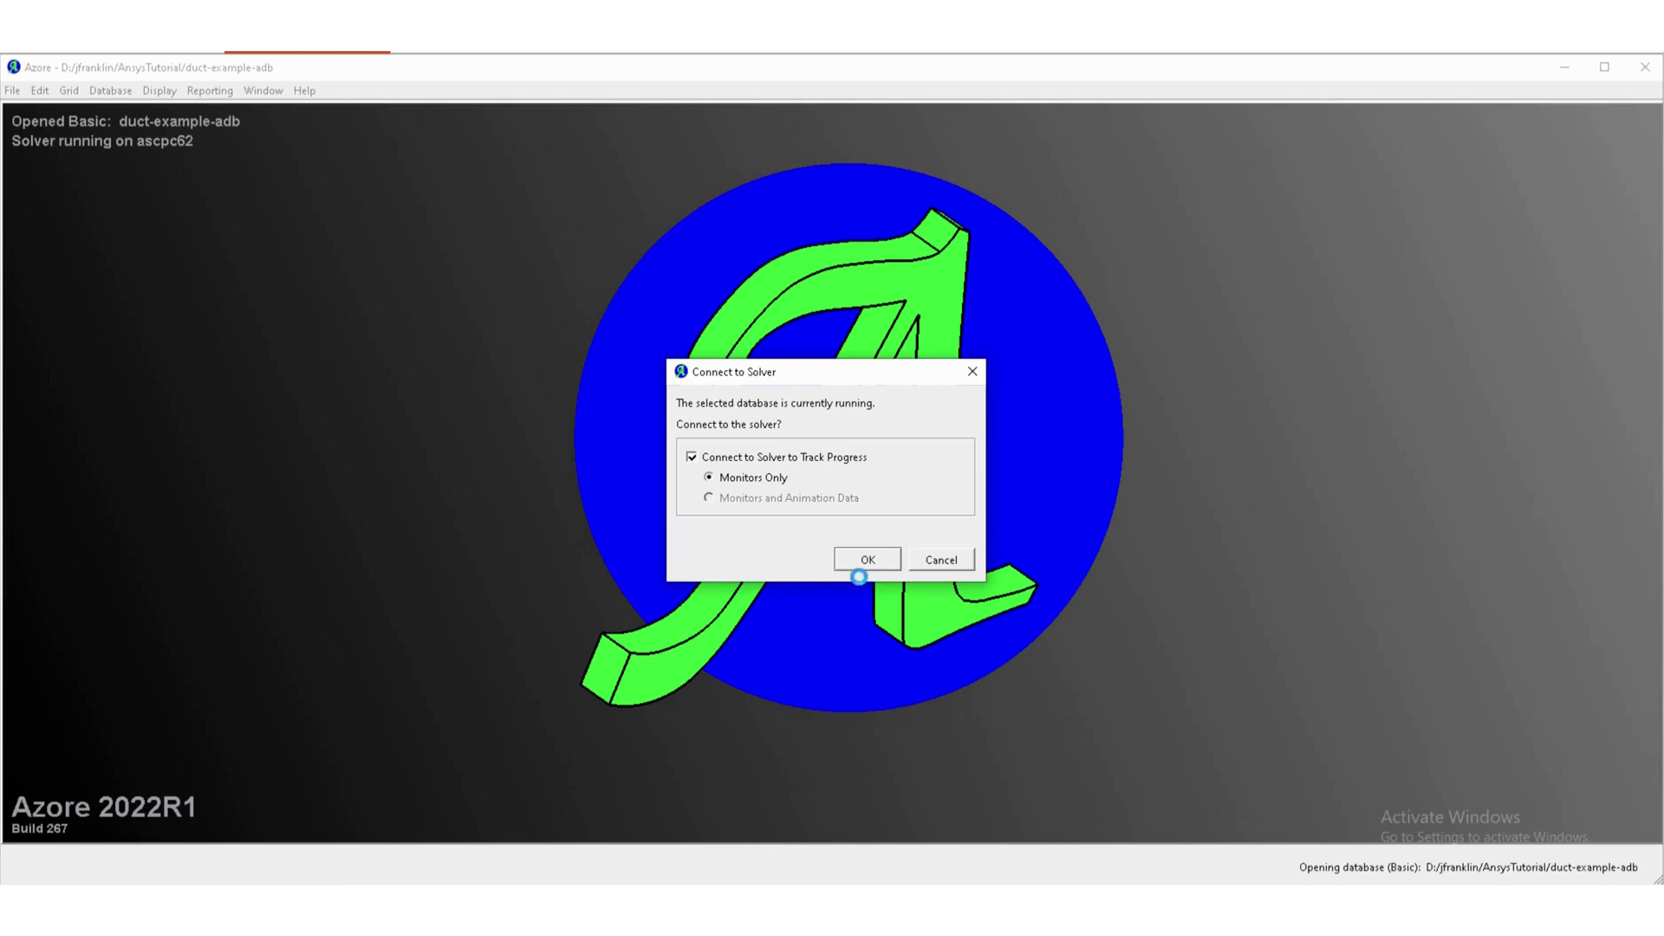
Connect to the running solver and dismiss the successful connection message.
click(871, 558)
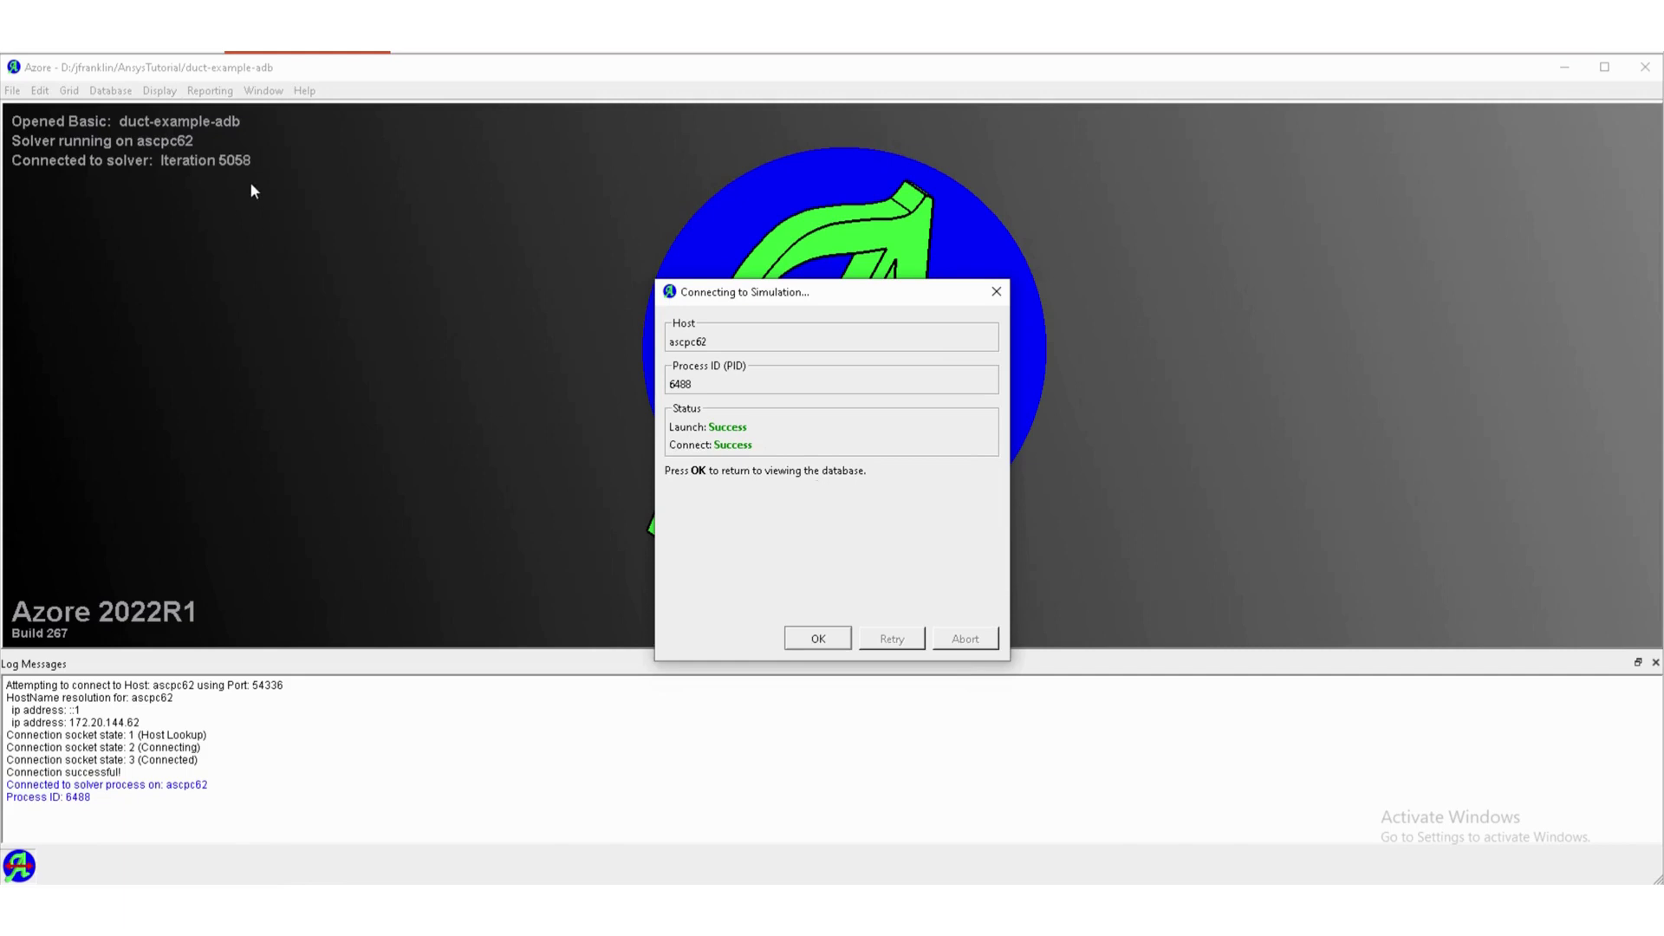
key(Return)
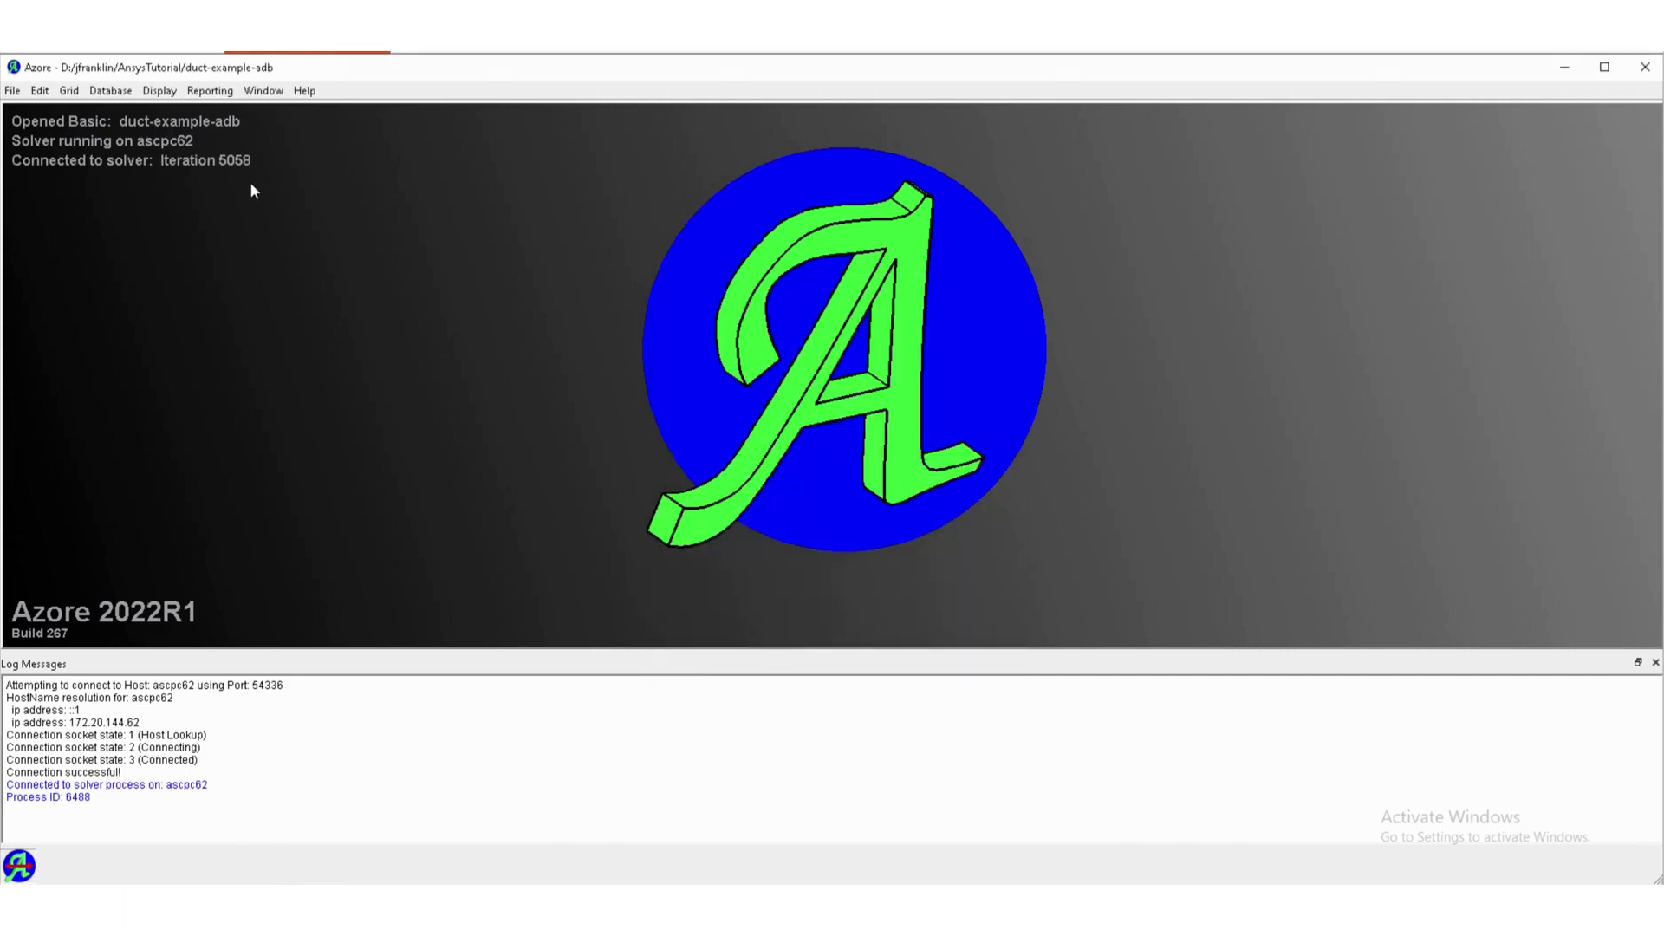
click(161, 91)
Show the solution residuals chart, then stop the running solver.
mouse_move(218, 116)
click(402, 114)
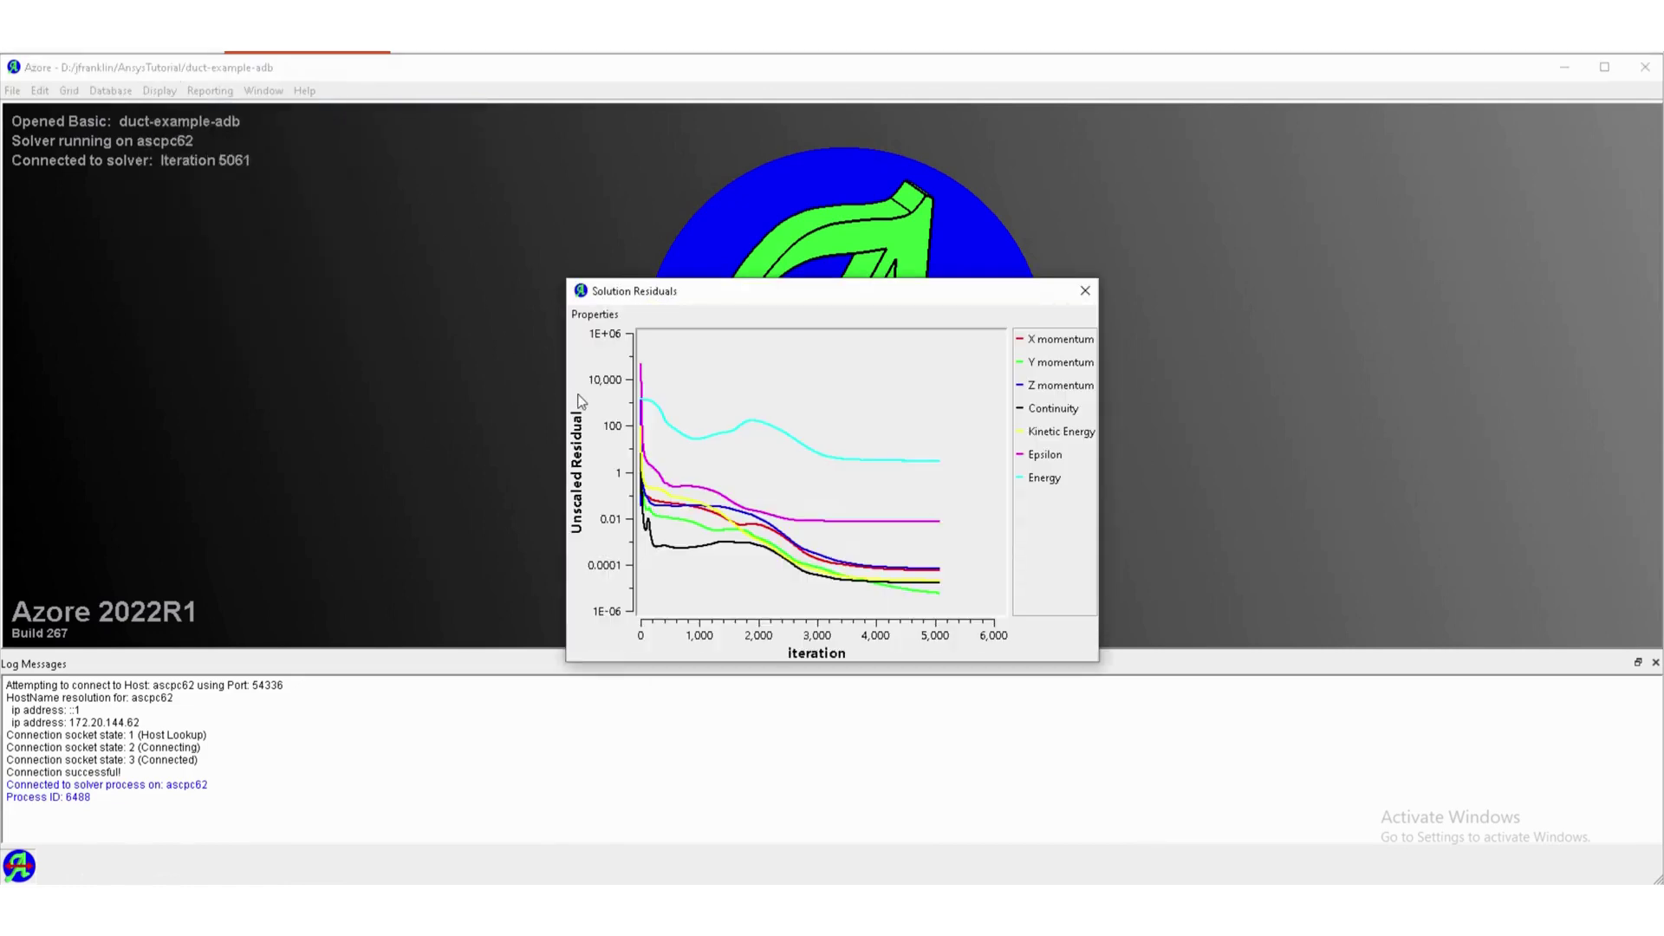
click(13, 90)
click(70, 357)
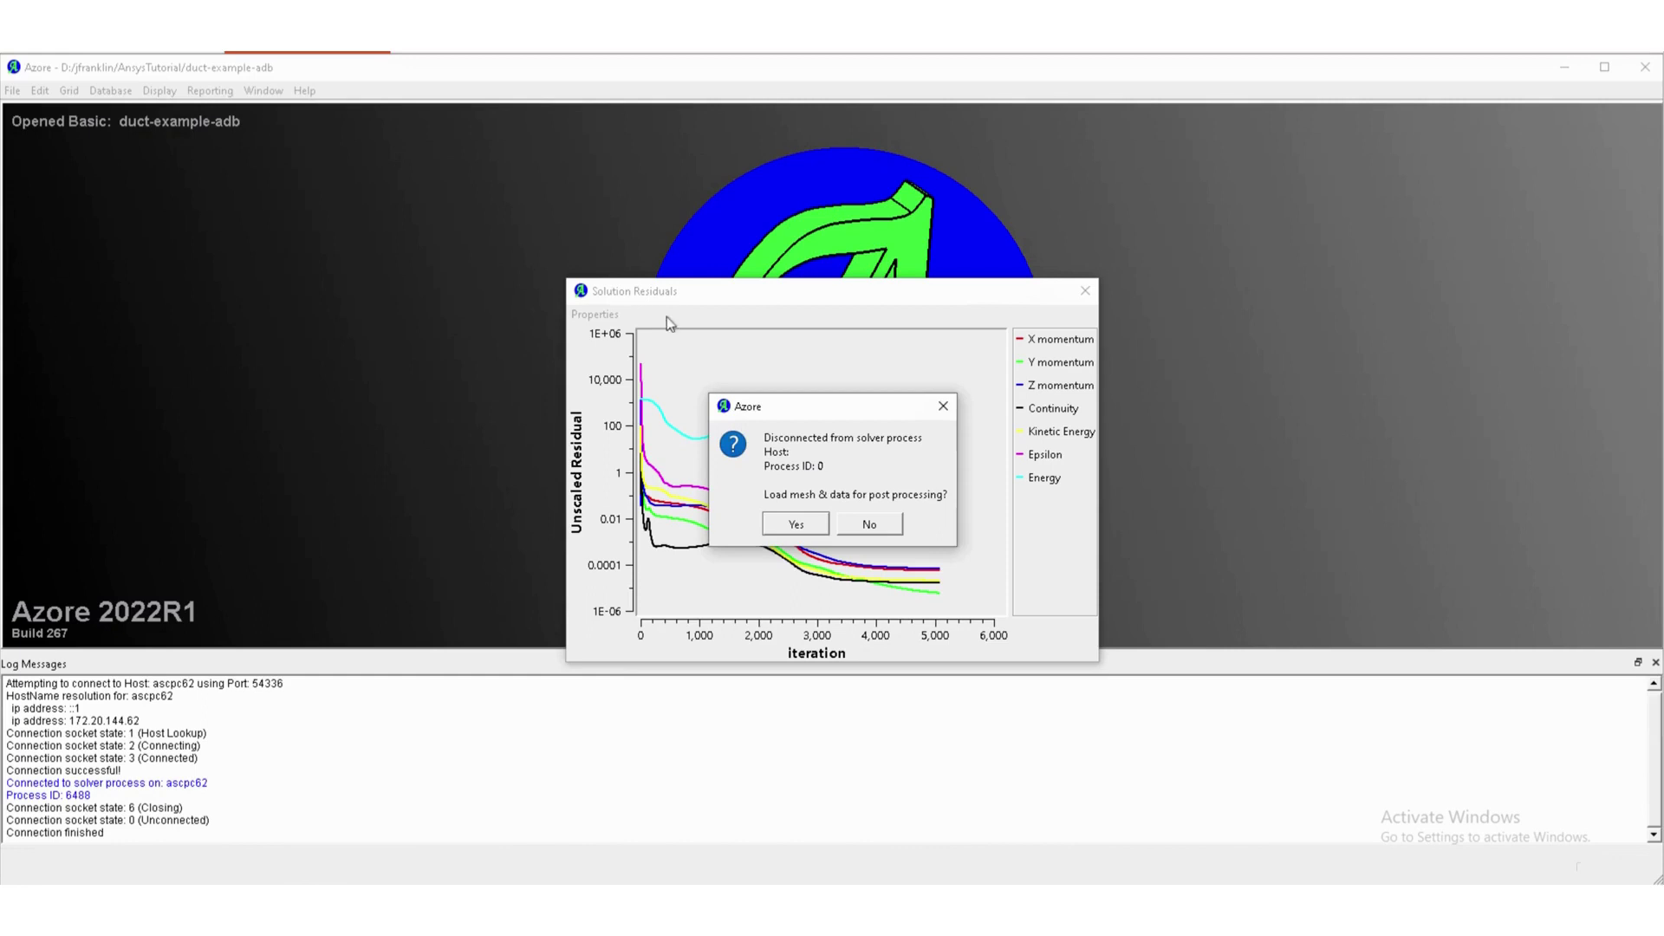
Load mesh and data, restore the display tabs, and close the residuals chart.
click(796, 524)
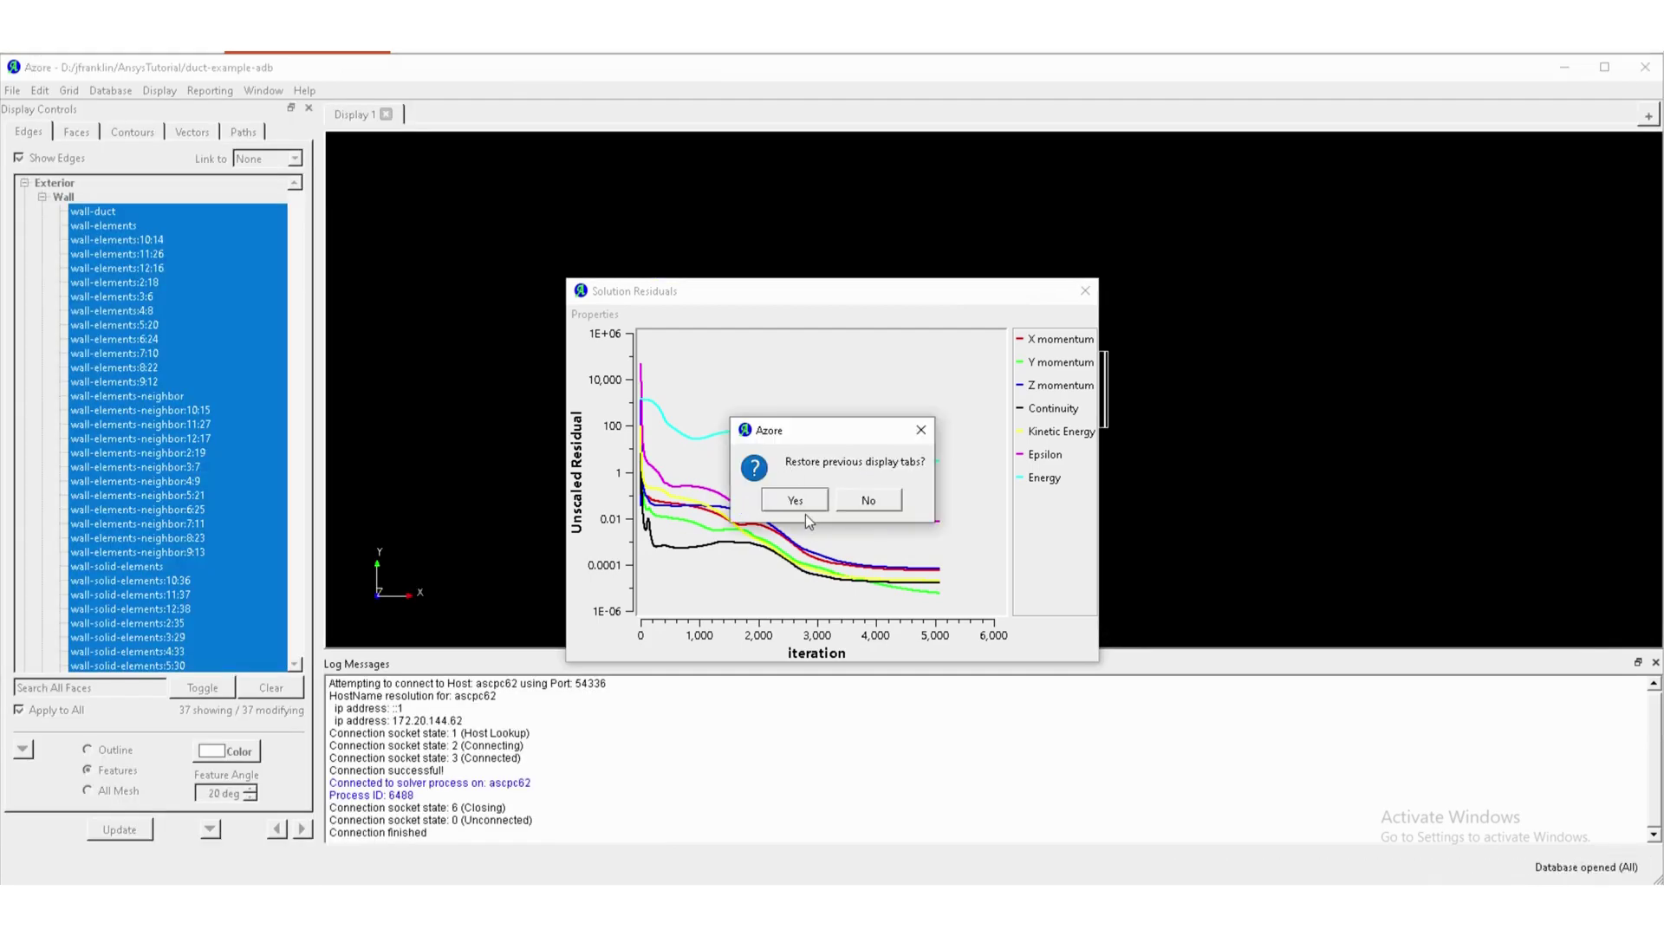
click(799, 504)
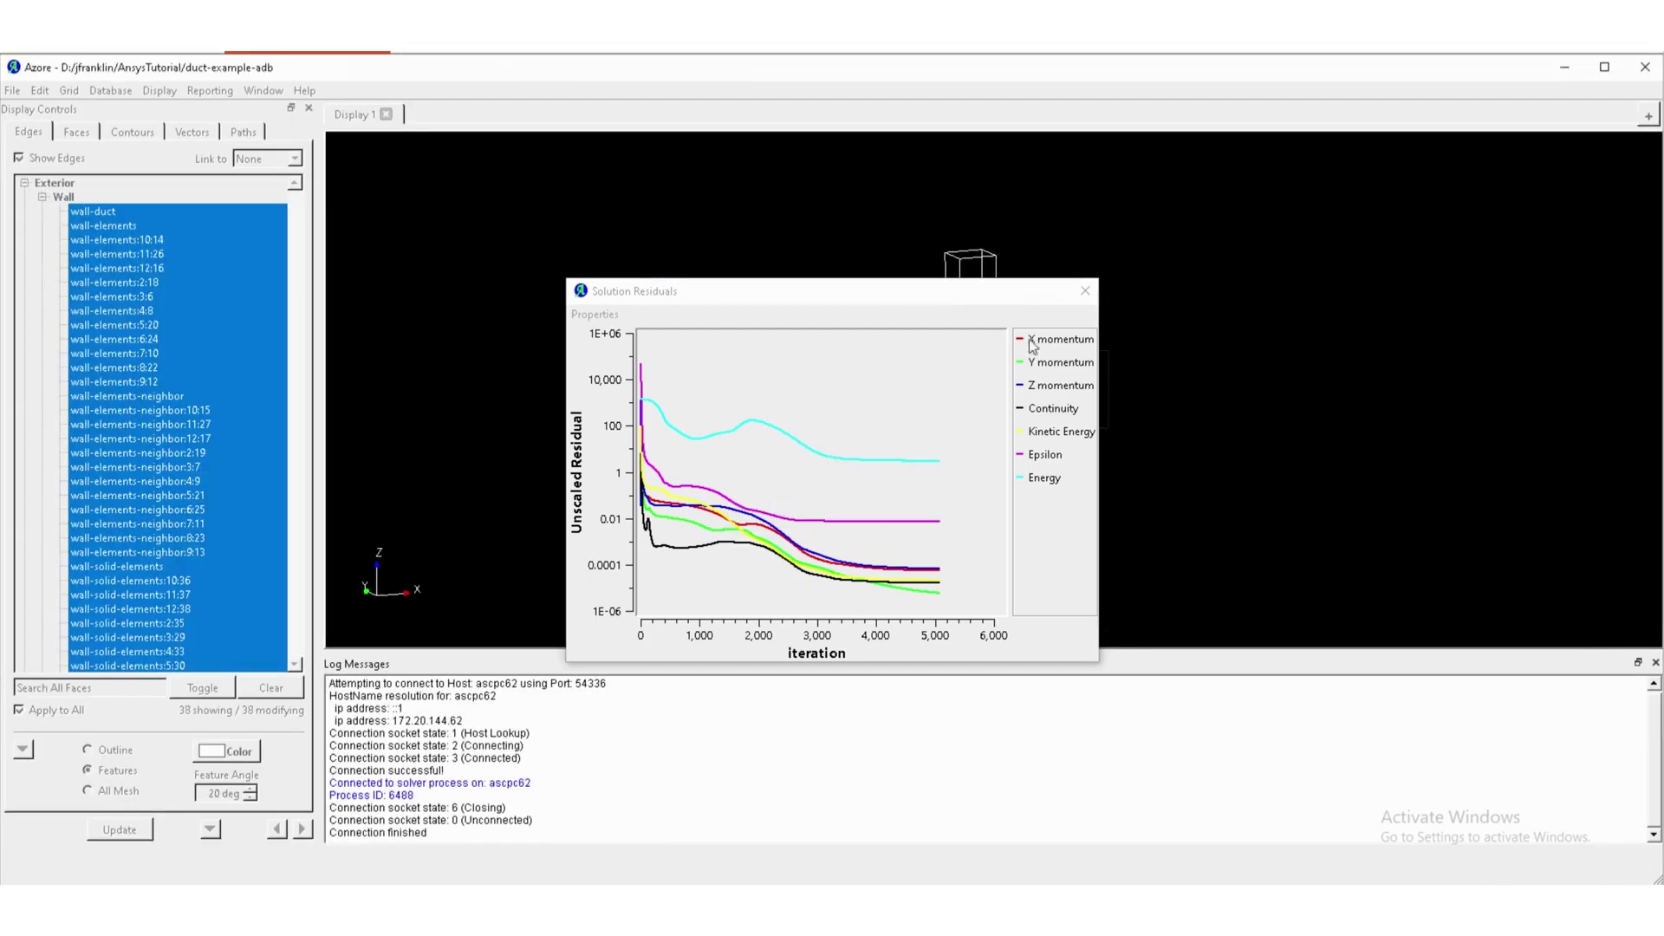
click(1085, 293)
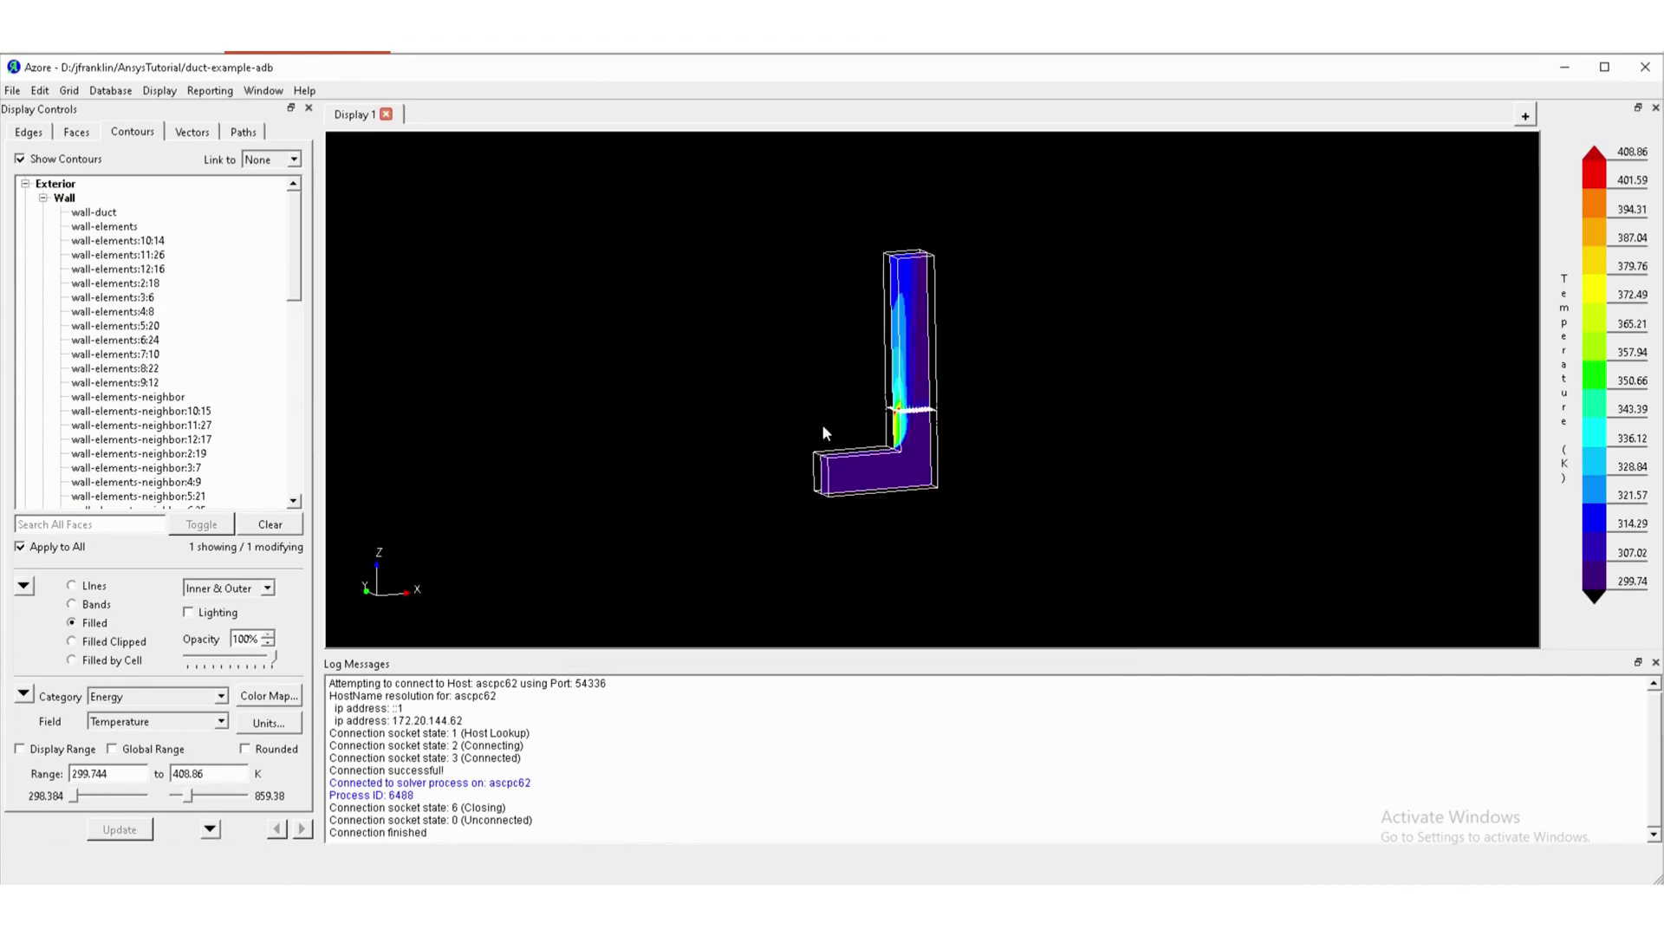
Rotate and zoom to view the 299.744–408.86 K temperature contours on the duct.
drag(821, 434, 952, 424)
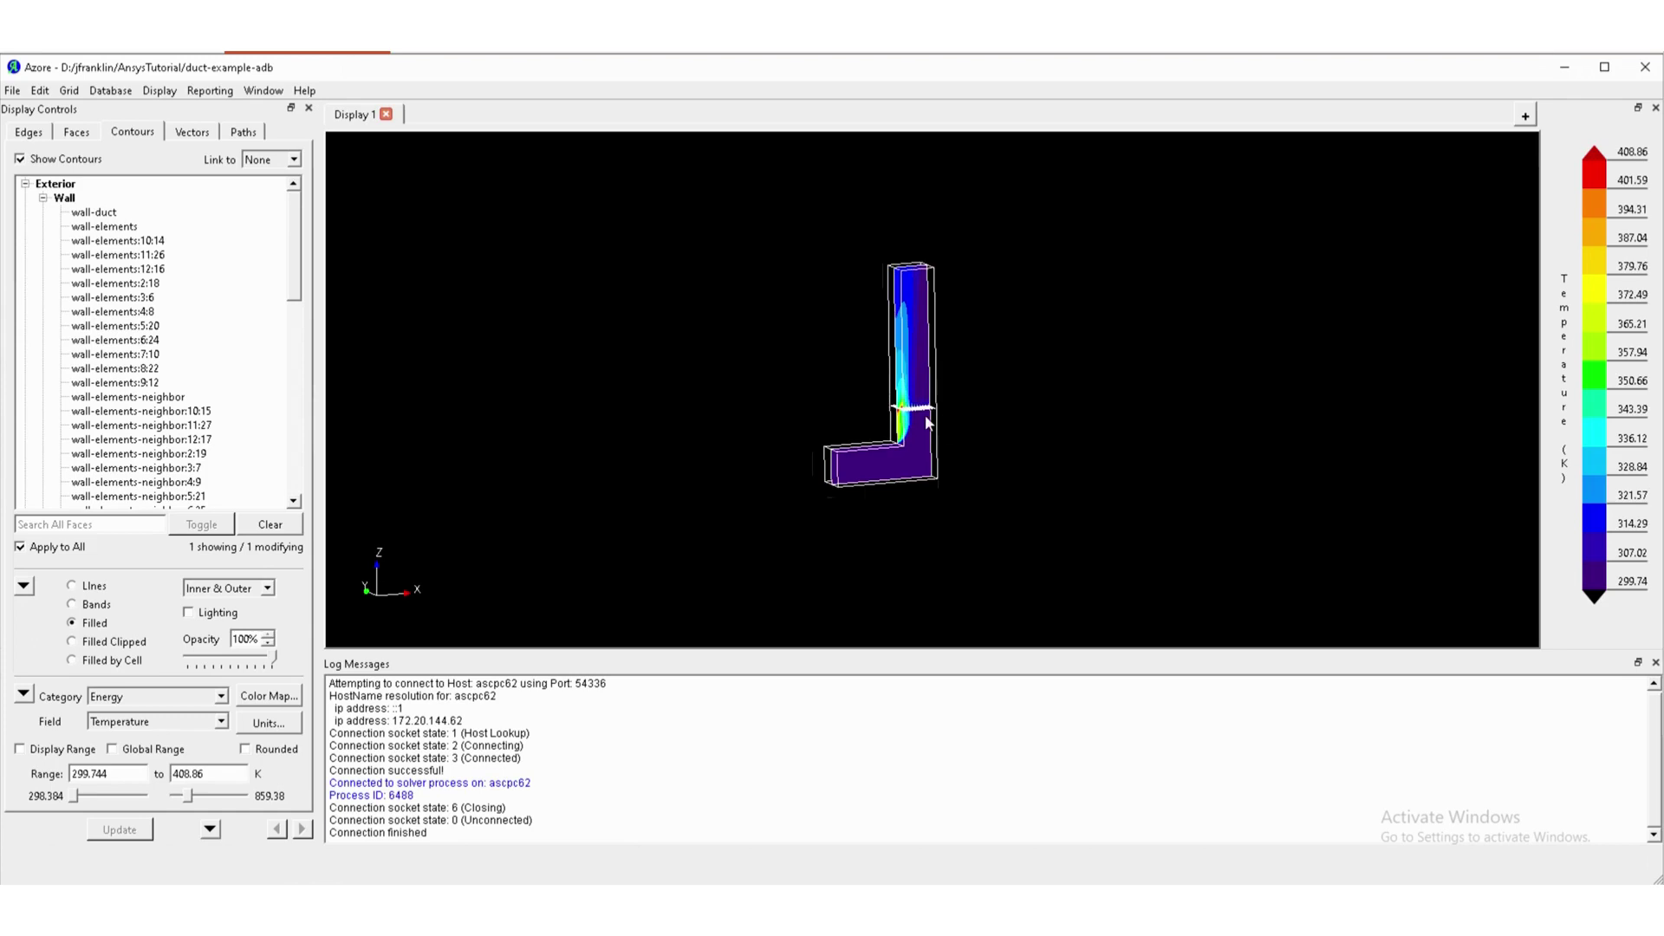
scroll(927, 422, up, 5)
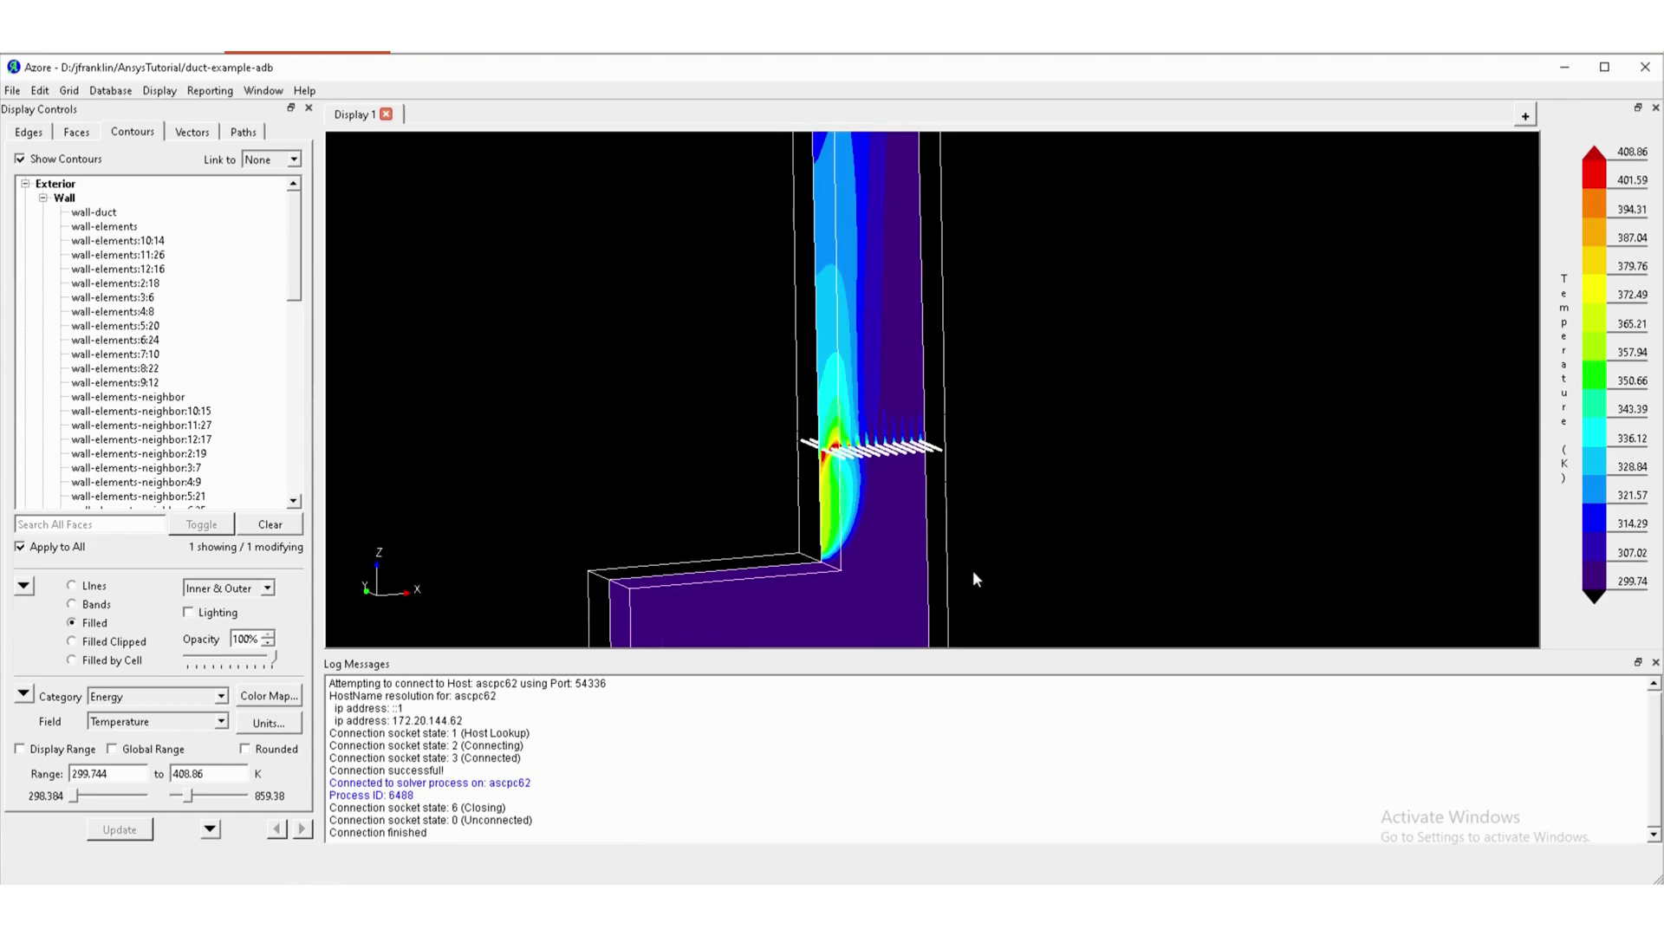
scroll(884, 563, down, 3)
scroll(884, 563, up, 2)
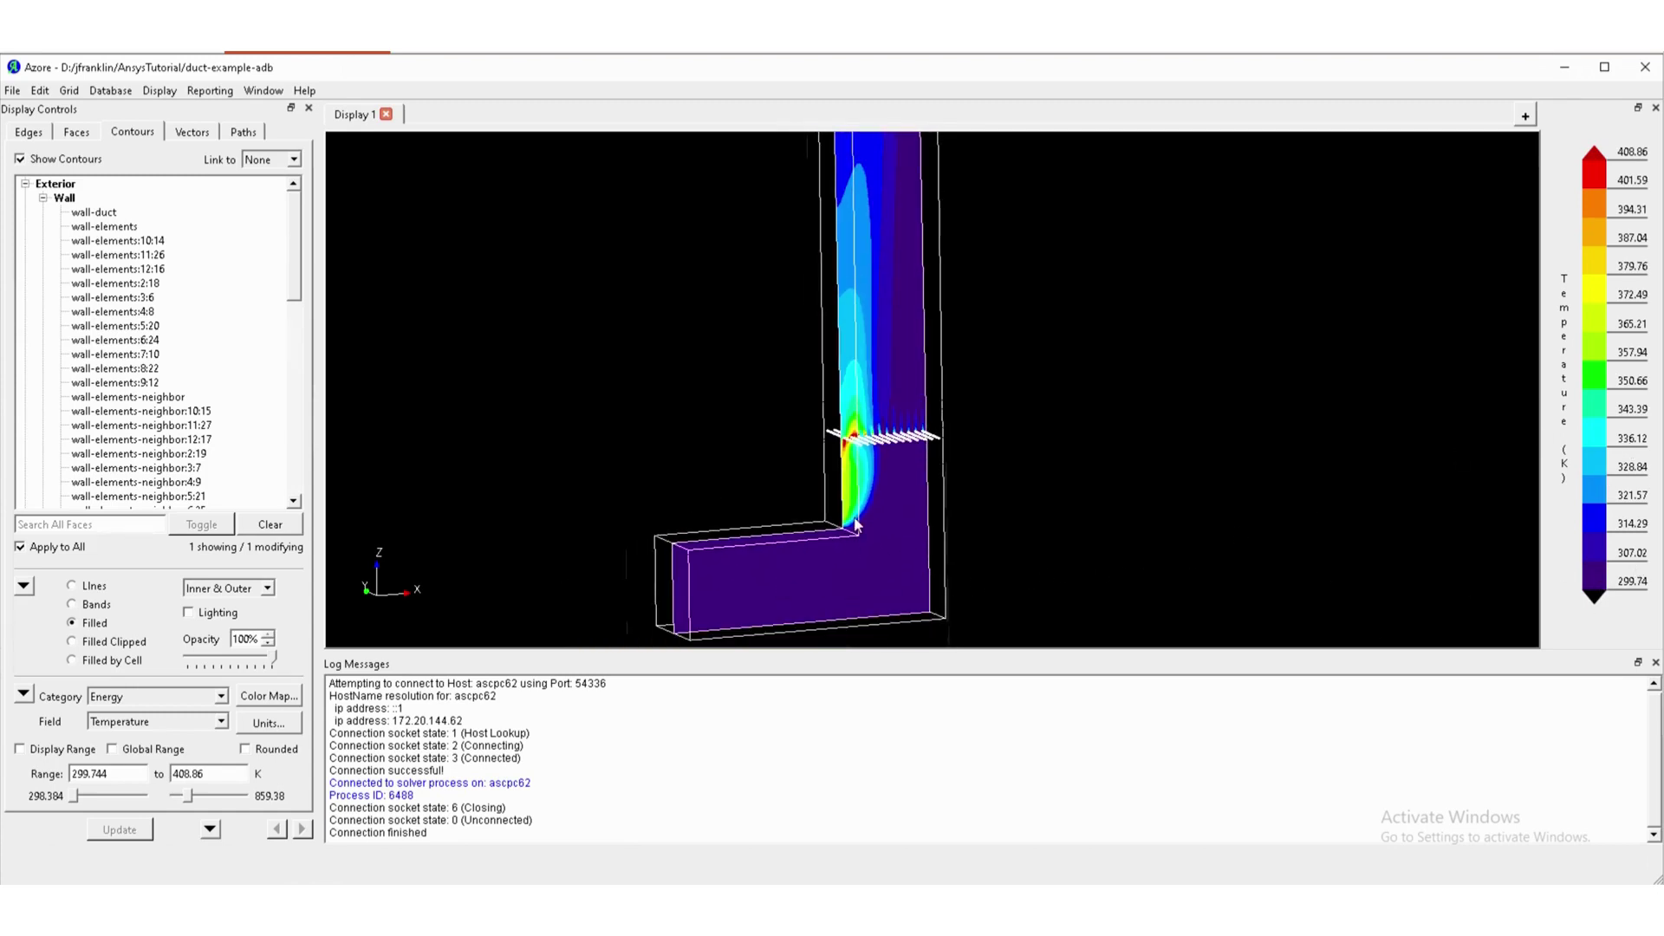
scroll(856, 524, up, 1)
scroll(836, 544, down, 2)
scroll(815, 554, up, 3)
scroll(801, 557, down, 1)
scroll(799, 317, down, 2)
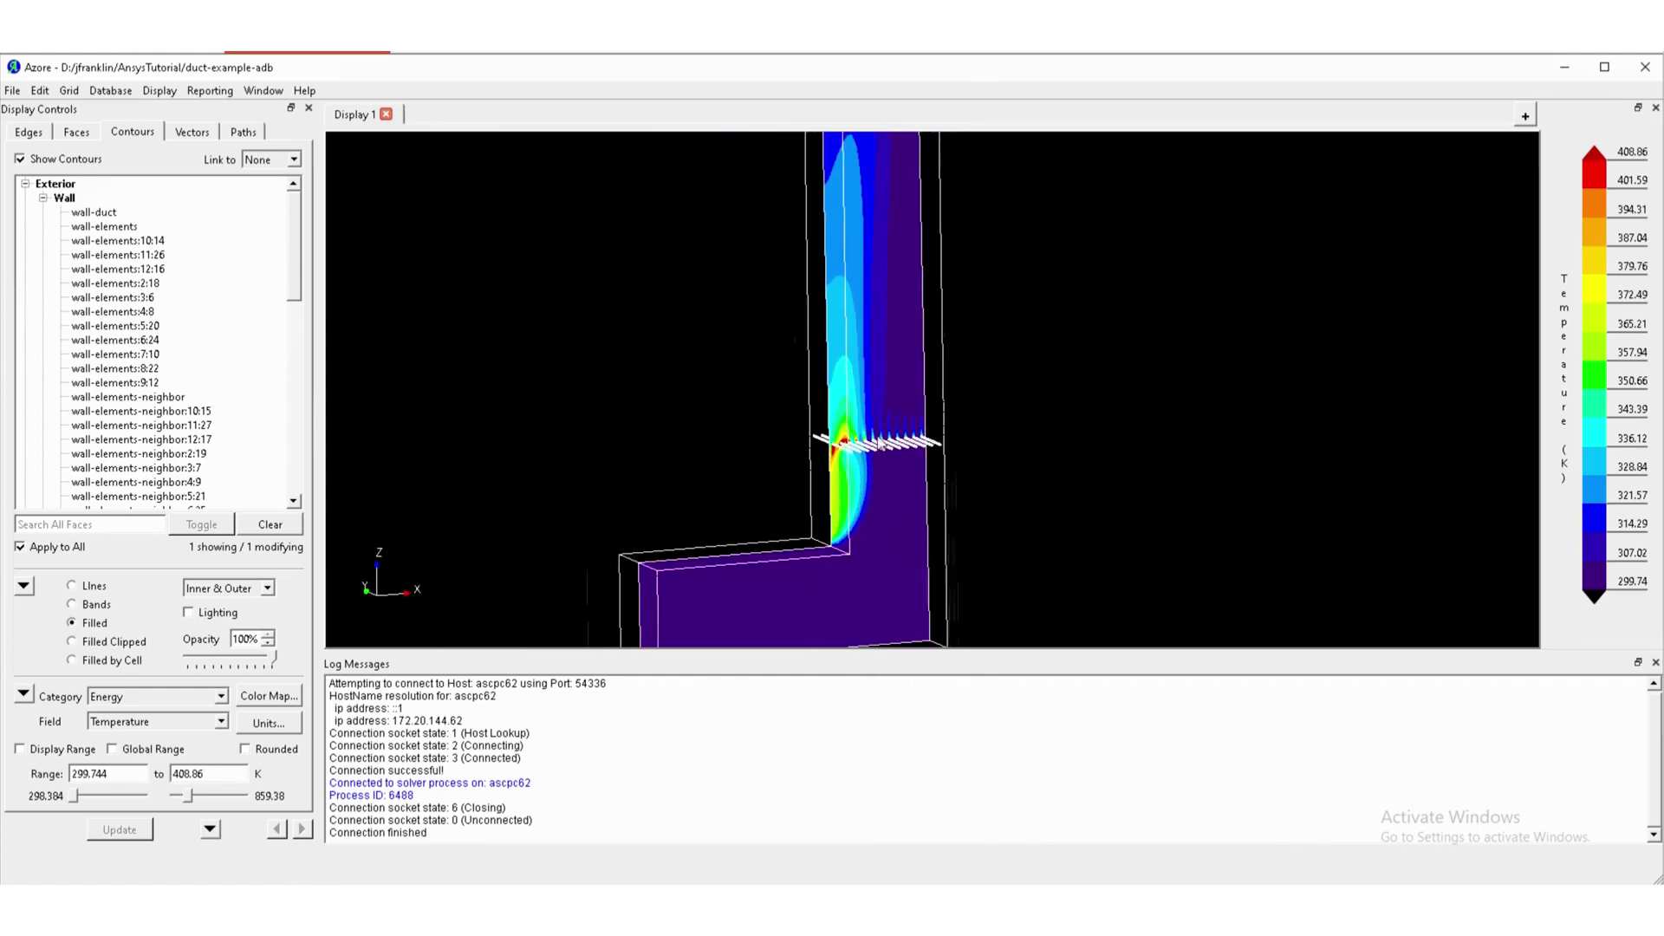
scroll(839, 496, down, 1)
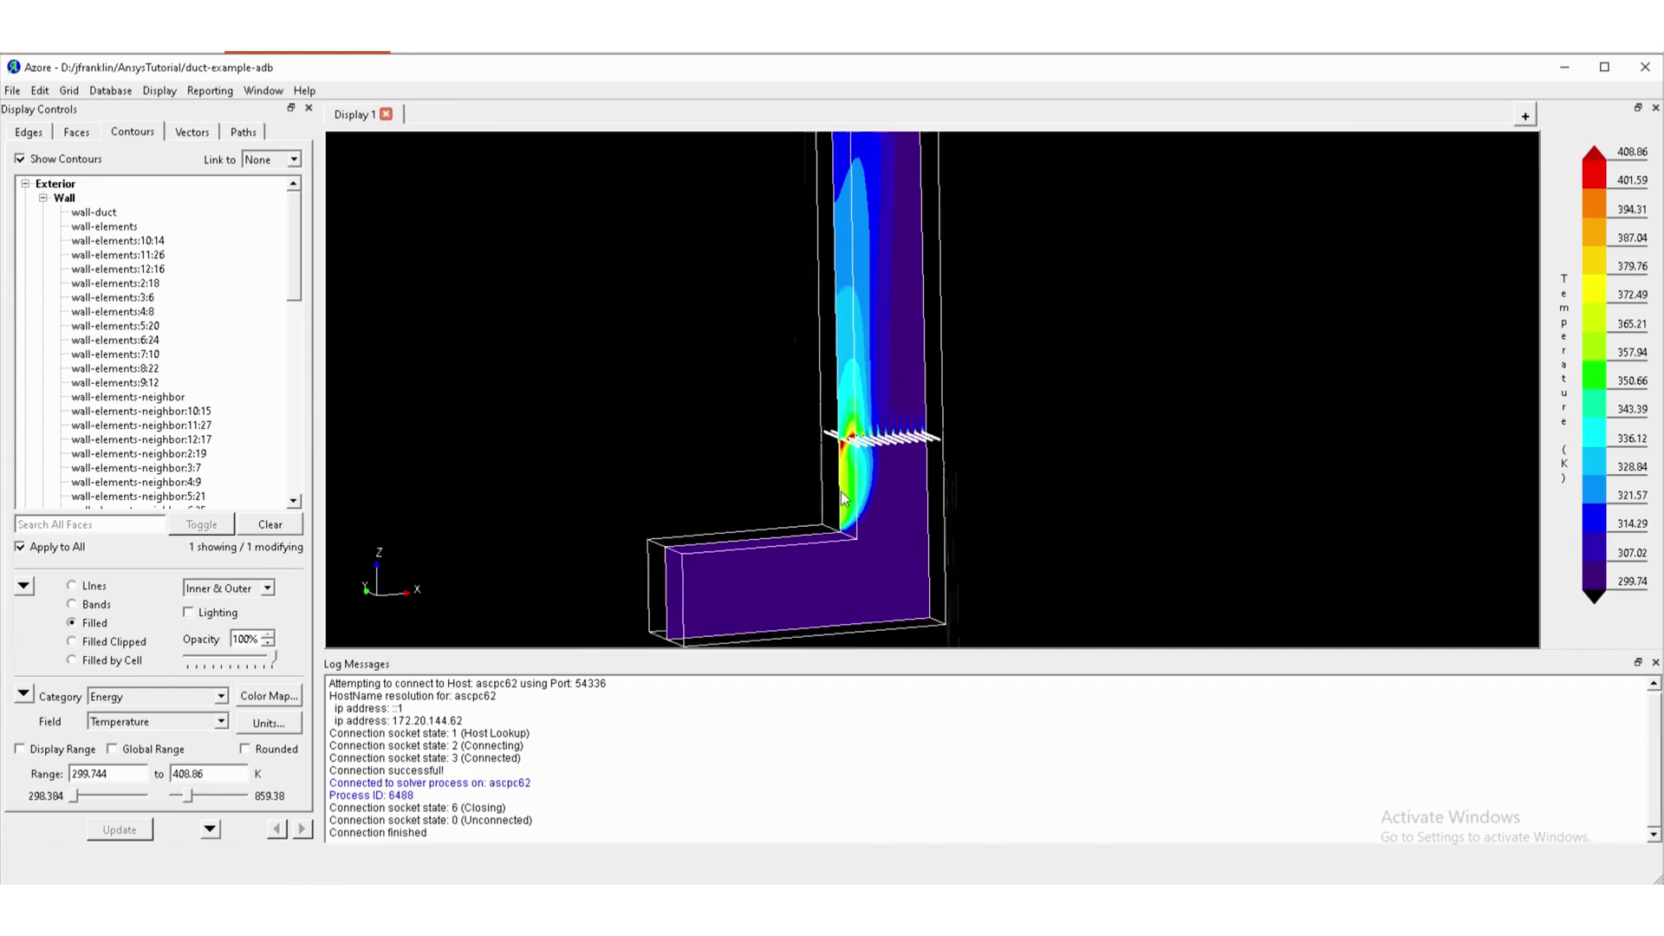
Recolour the duct contours by Velocity, ranging 0 to 2.5916 m/s.
click(223, 701)
click(149, 744)
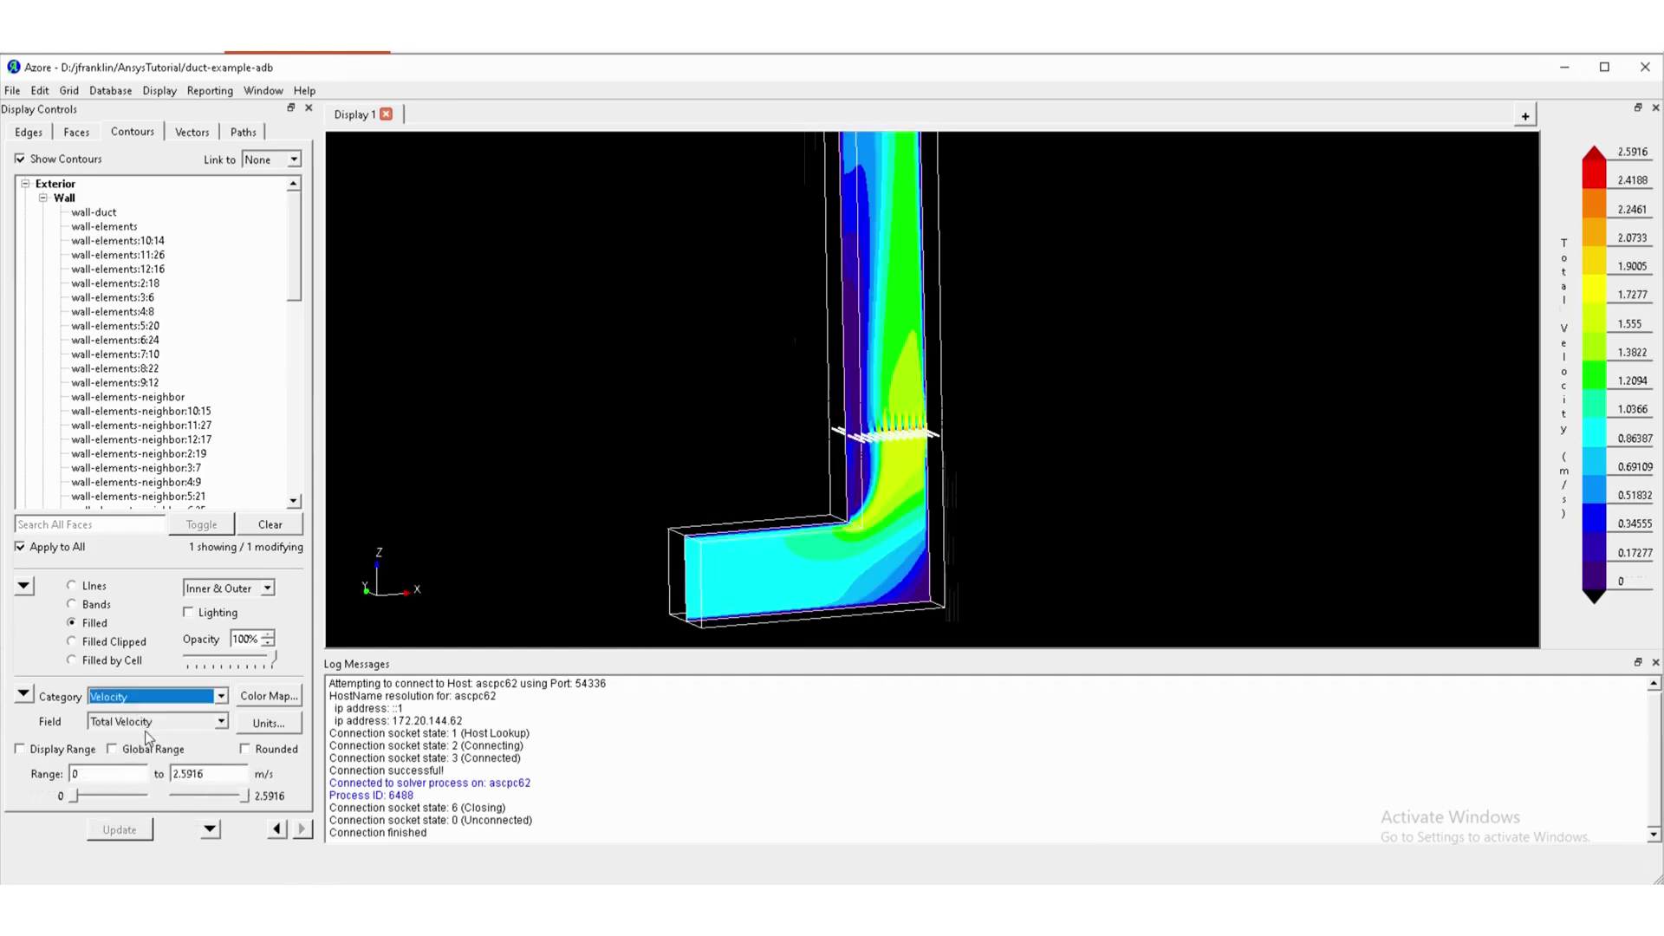
drag(863, 469, 865, 500)
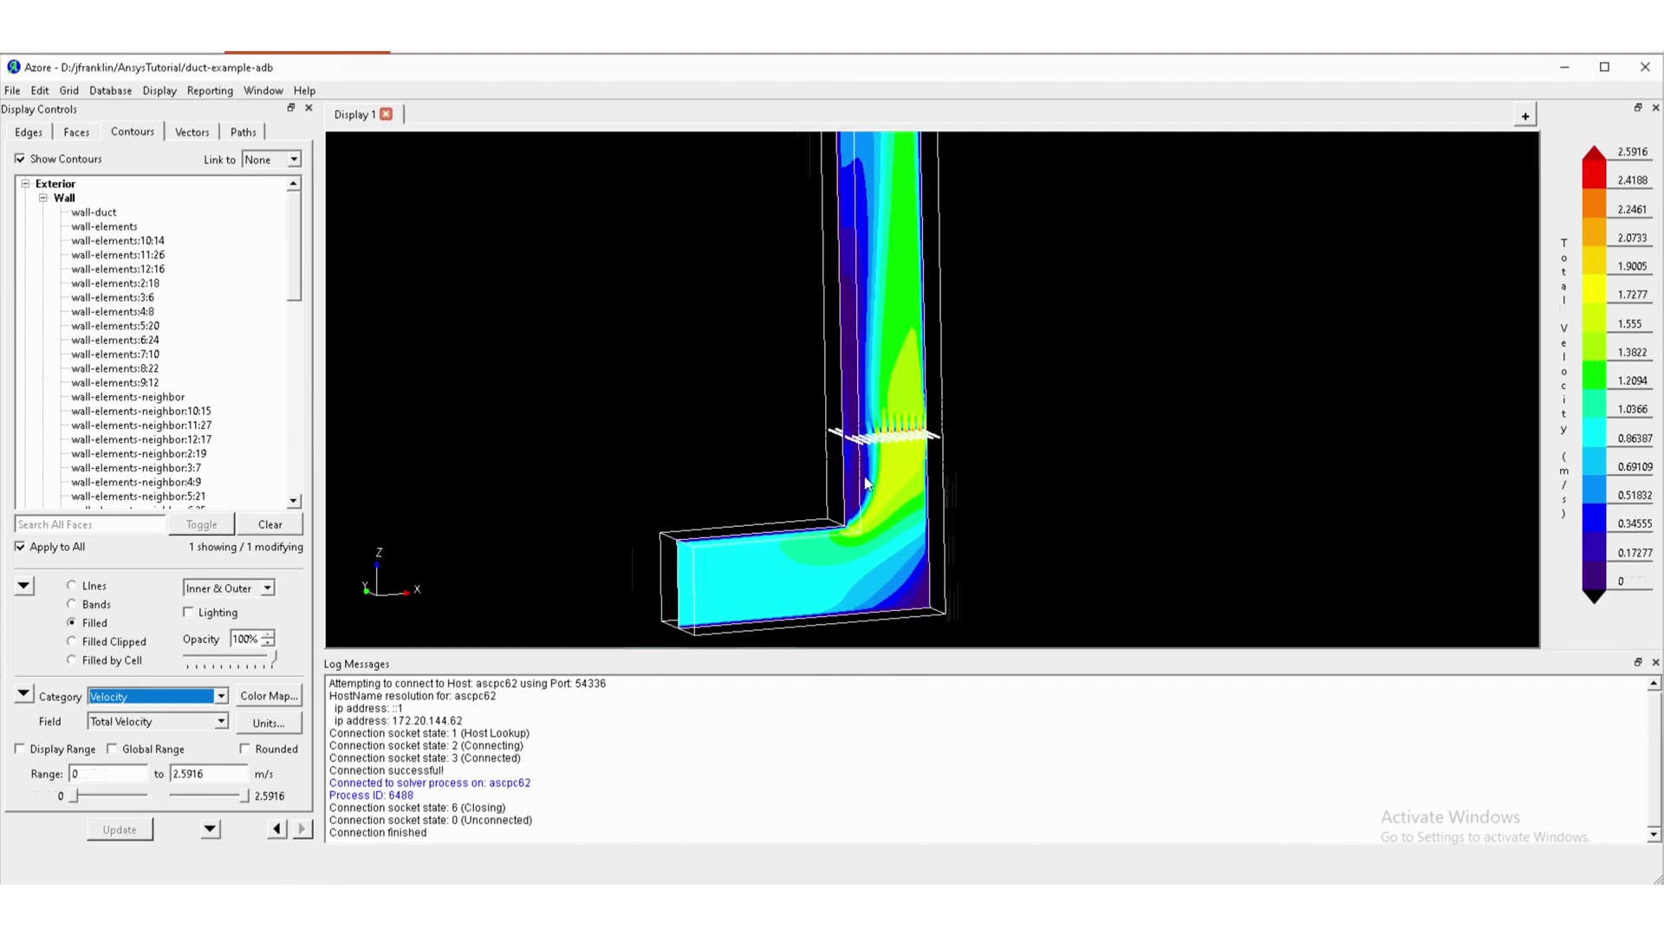
Show velocity vectors on the centerline plane and zoom in to inspect them.
click(177, 131)
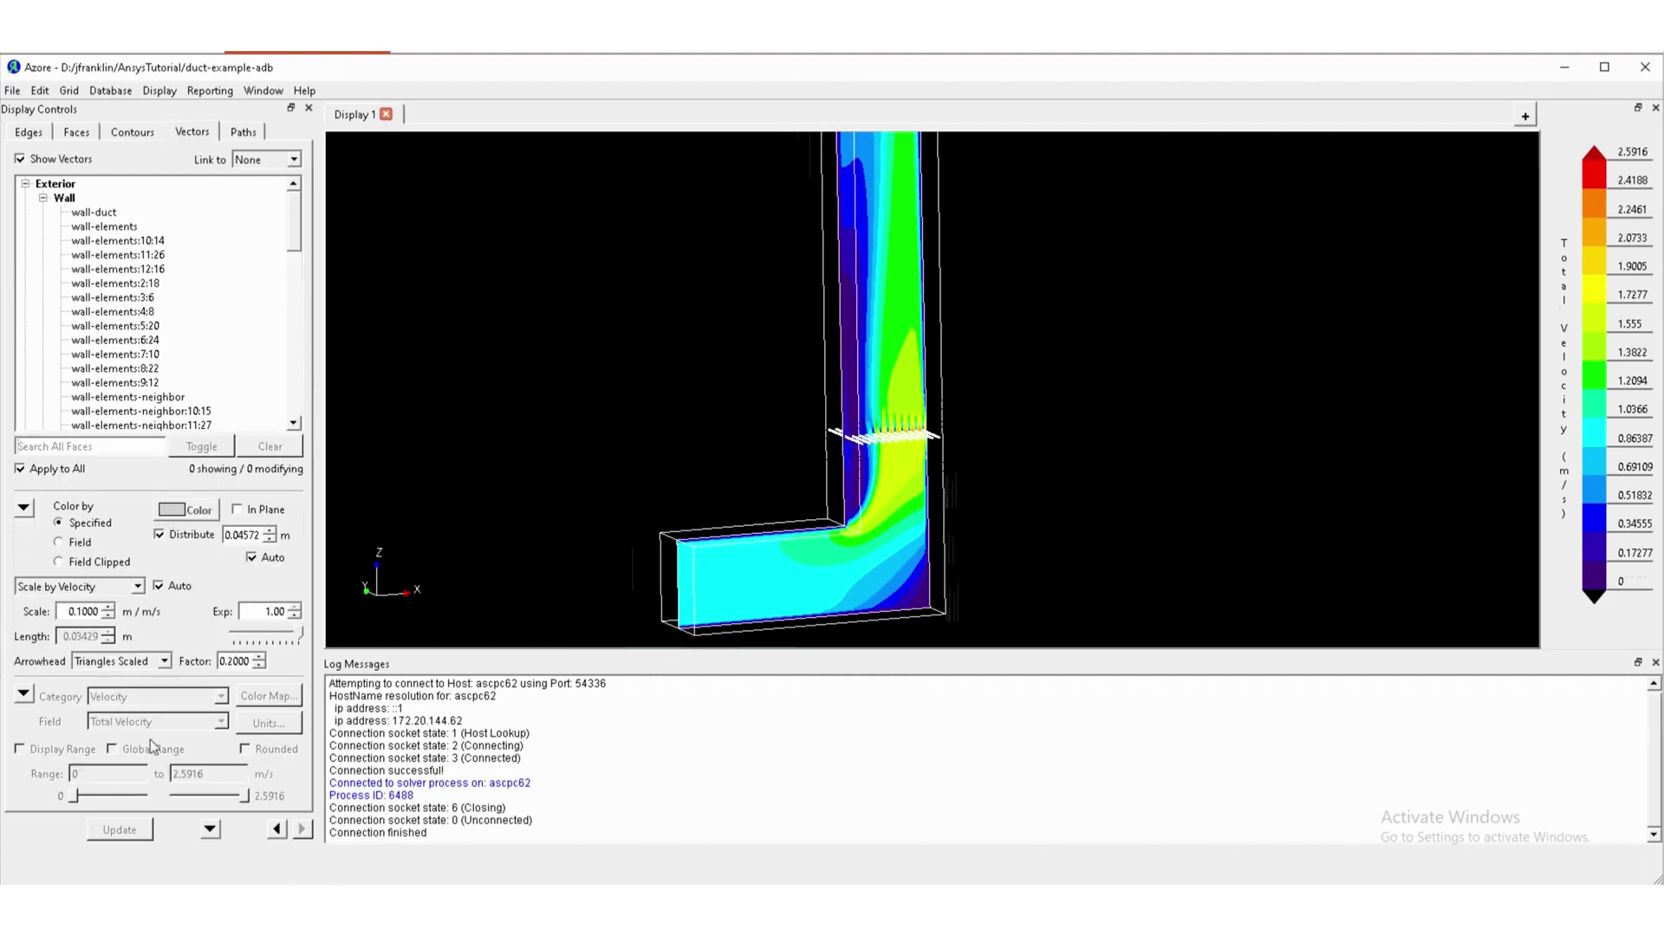
scroll(203, 375, down, 5)
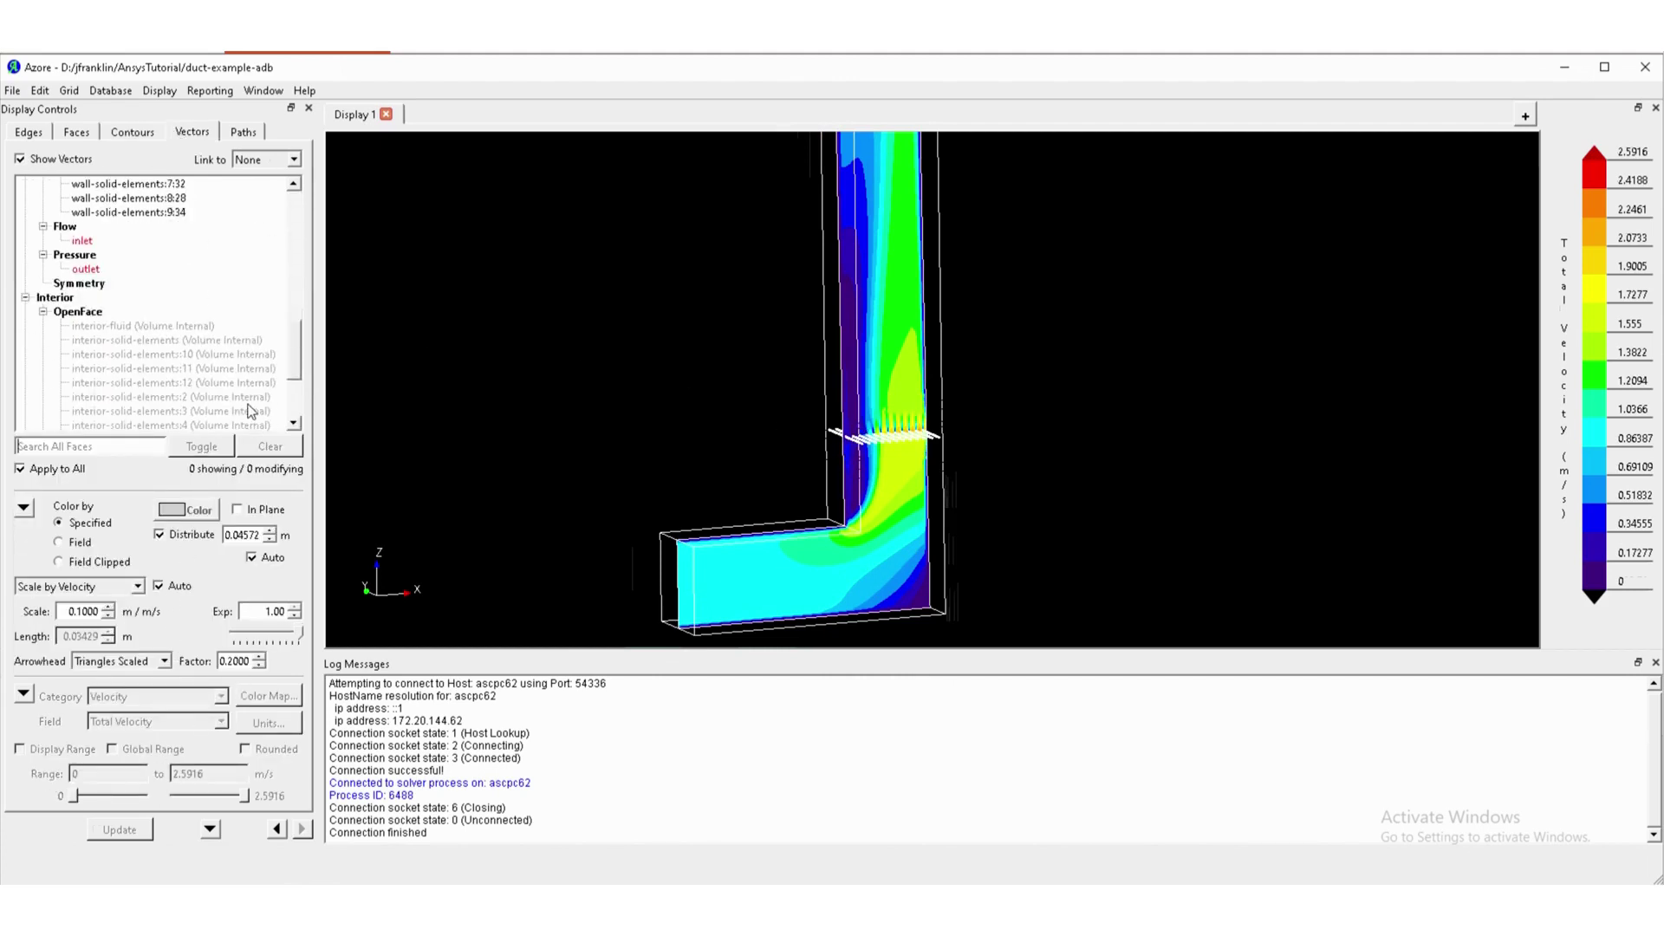
scroll(130, 290, down, 4)
click(95, 411)
scroll(751, 544, up, 5)
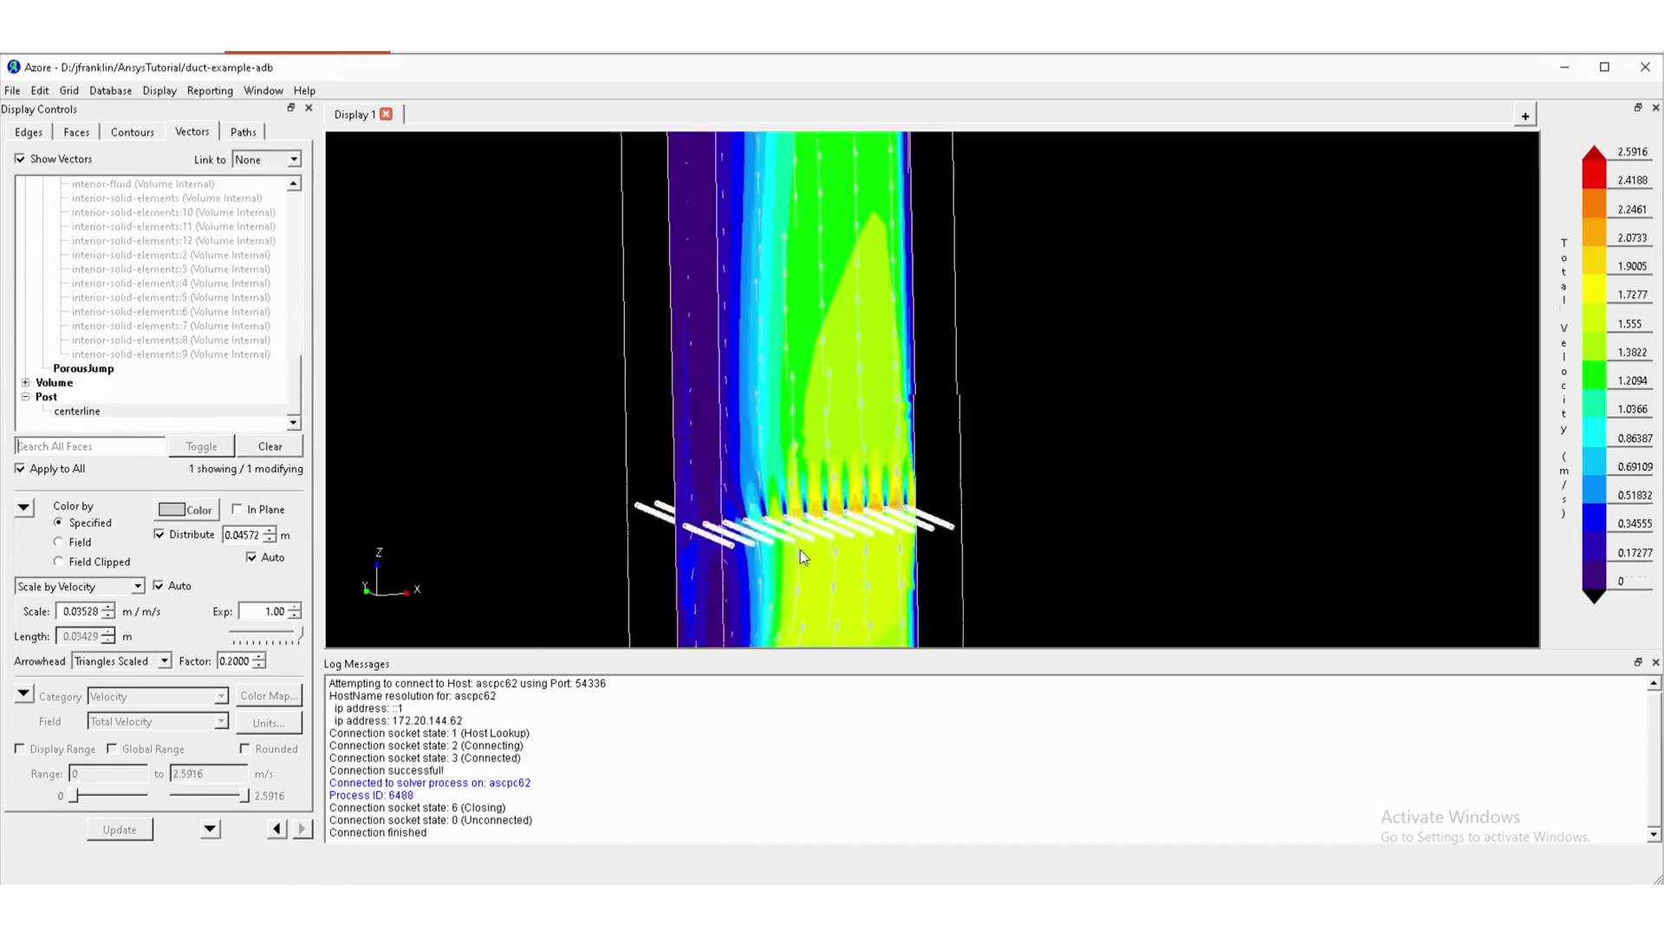
scroll(751, 545, up, 2)
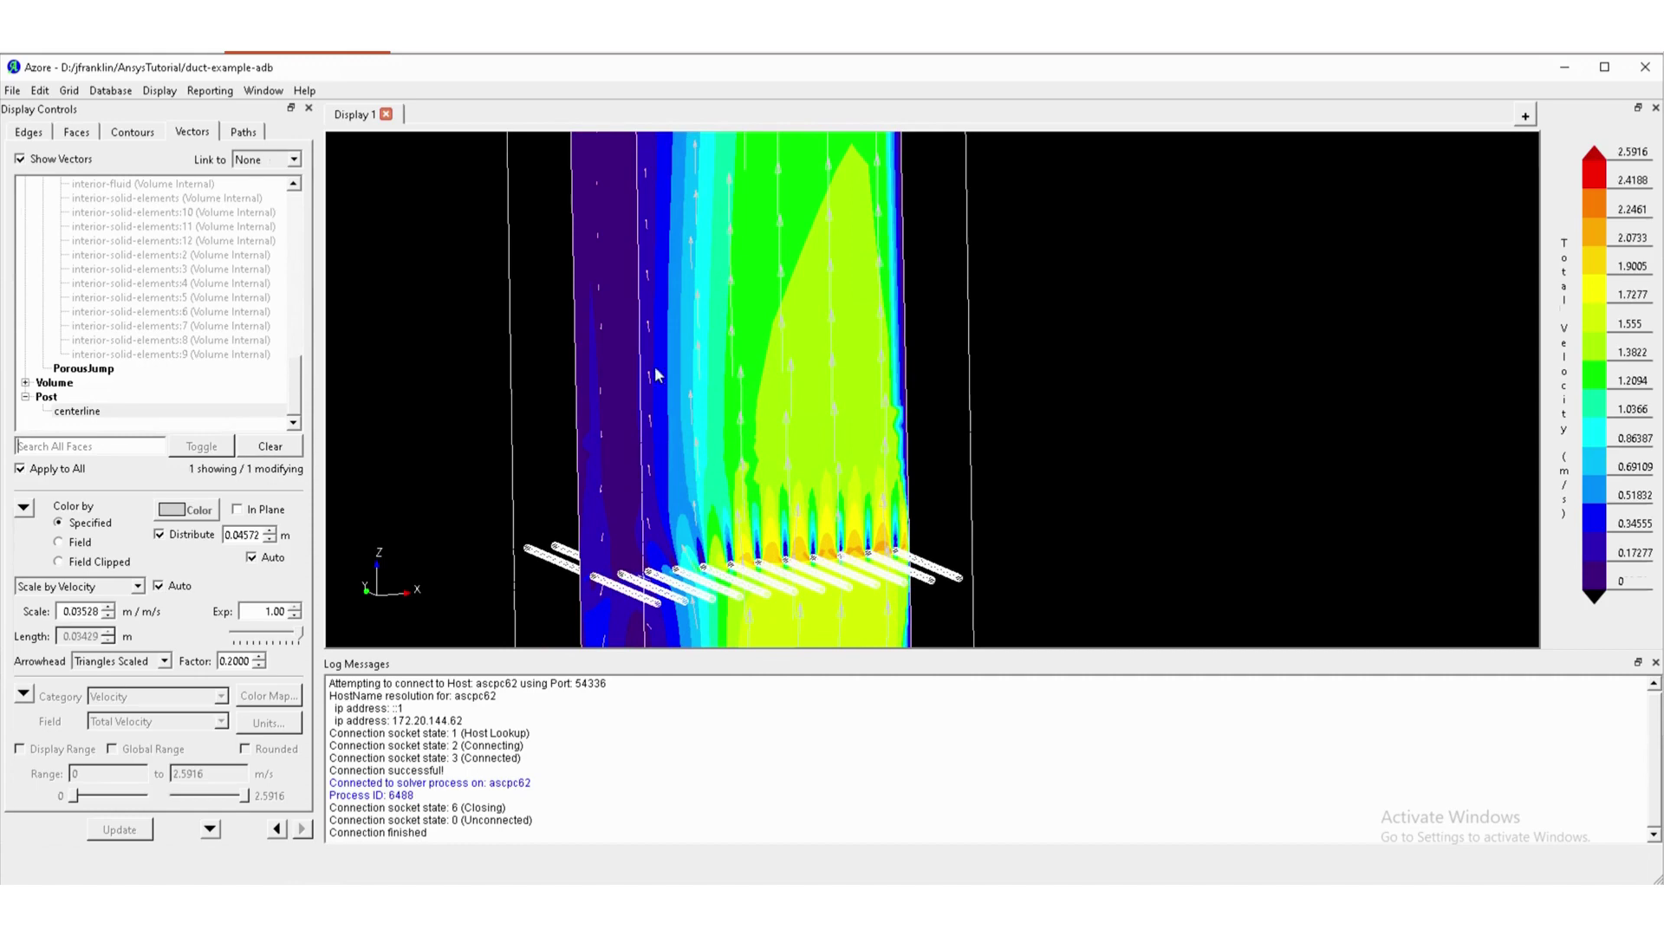
scroll(657, 508, down, 3)
scroll(749, 607, down, 2)
scroll(749, 607, up, 3)
scroll(739, 586, up, 2)
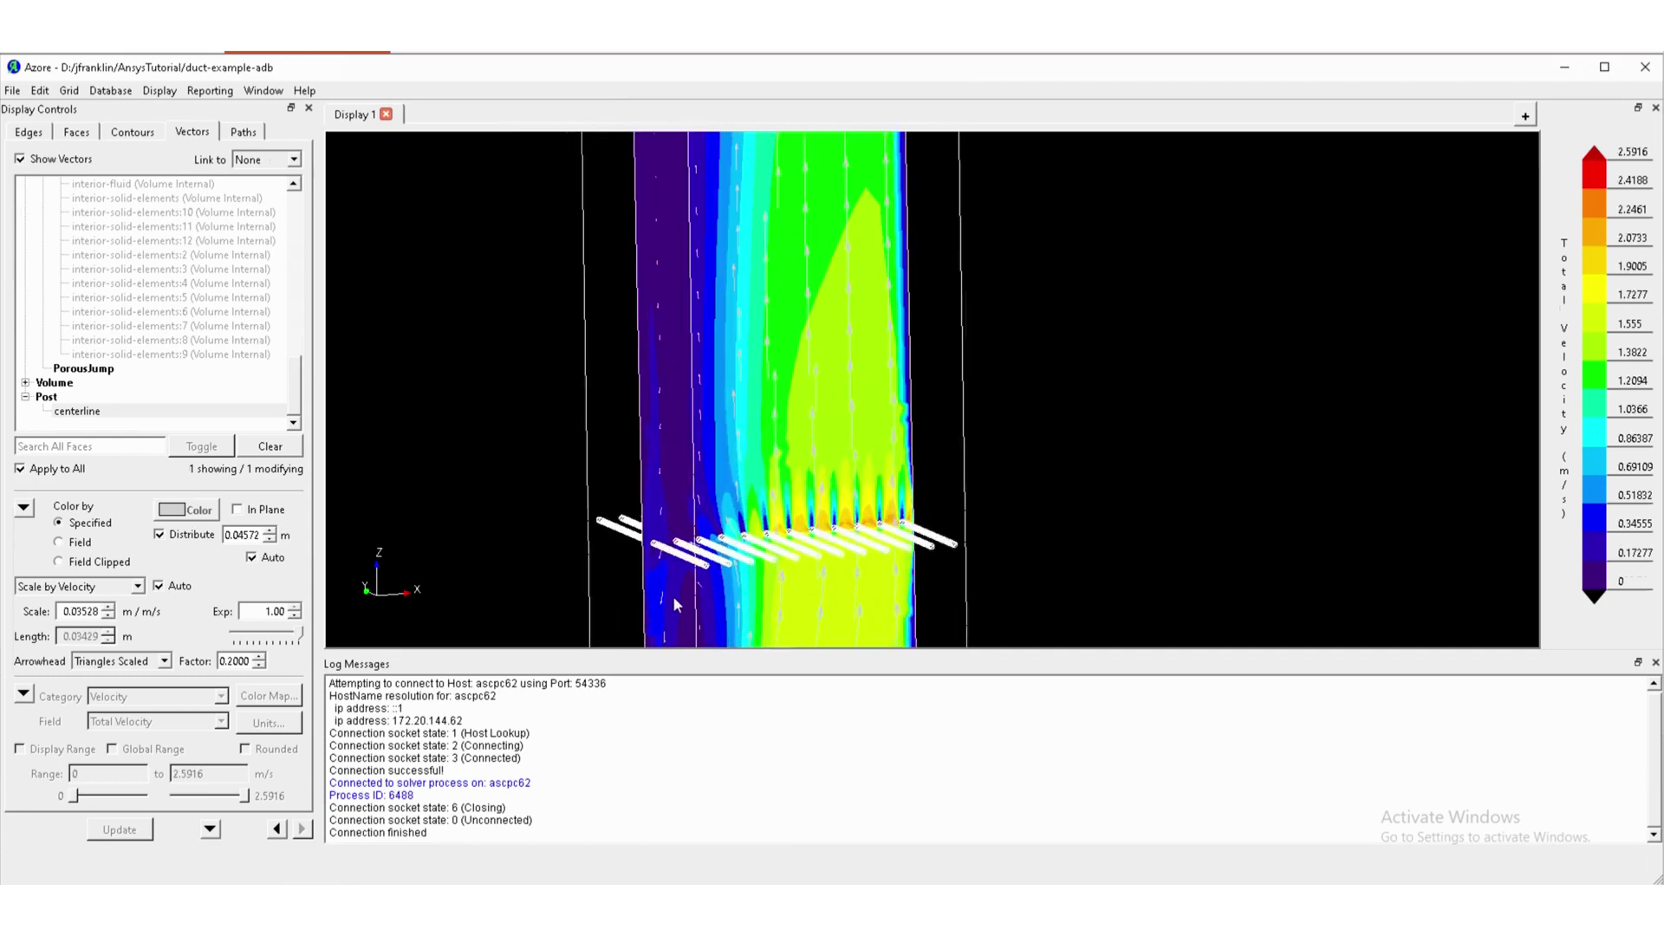
scroll(672, 595, down, 2)
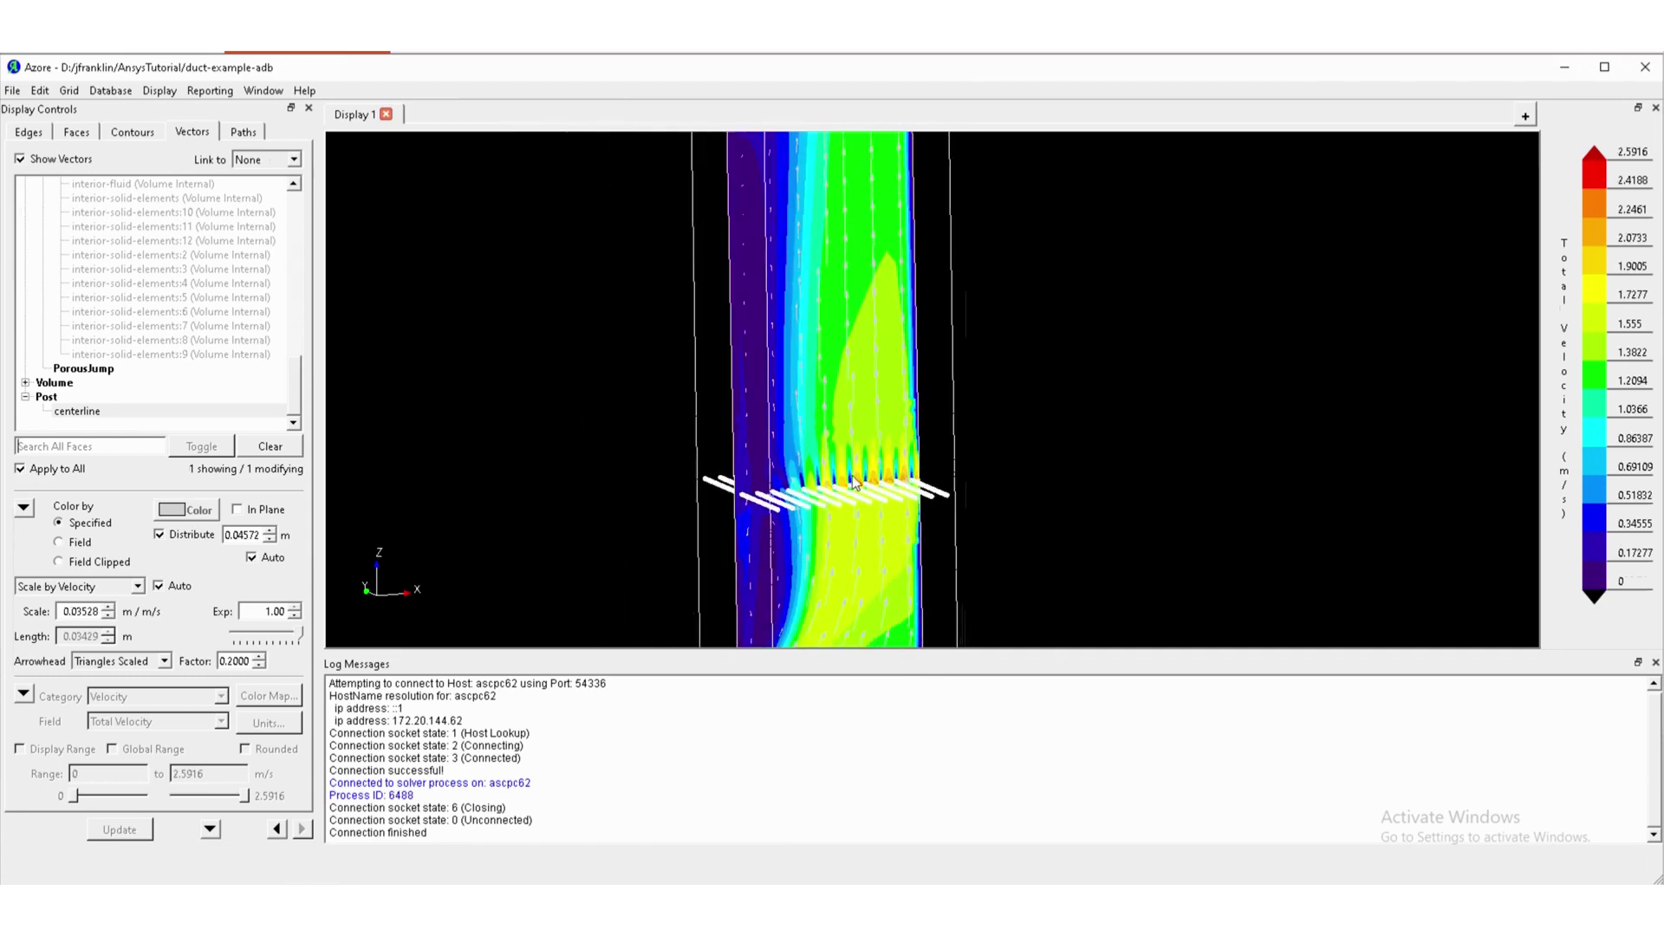
scroll(824, 511, down, 3)
scroll(926, 431, down, 2)
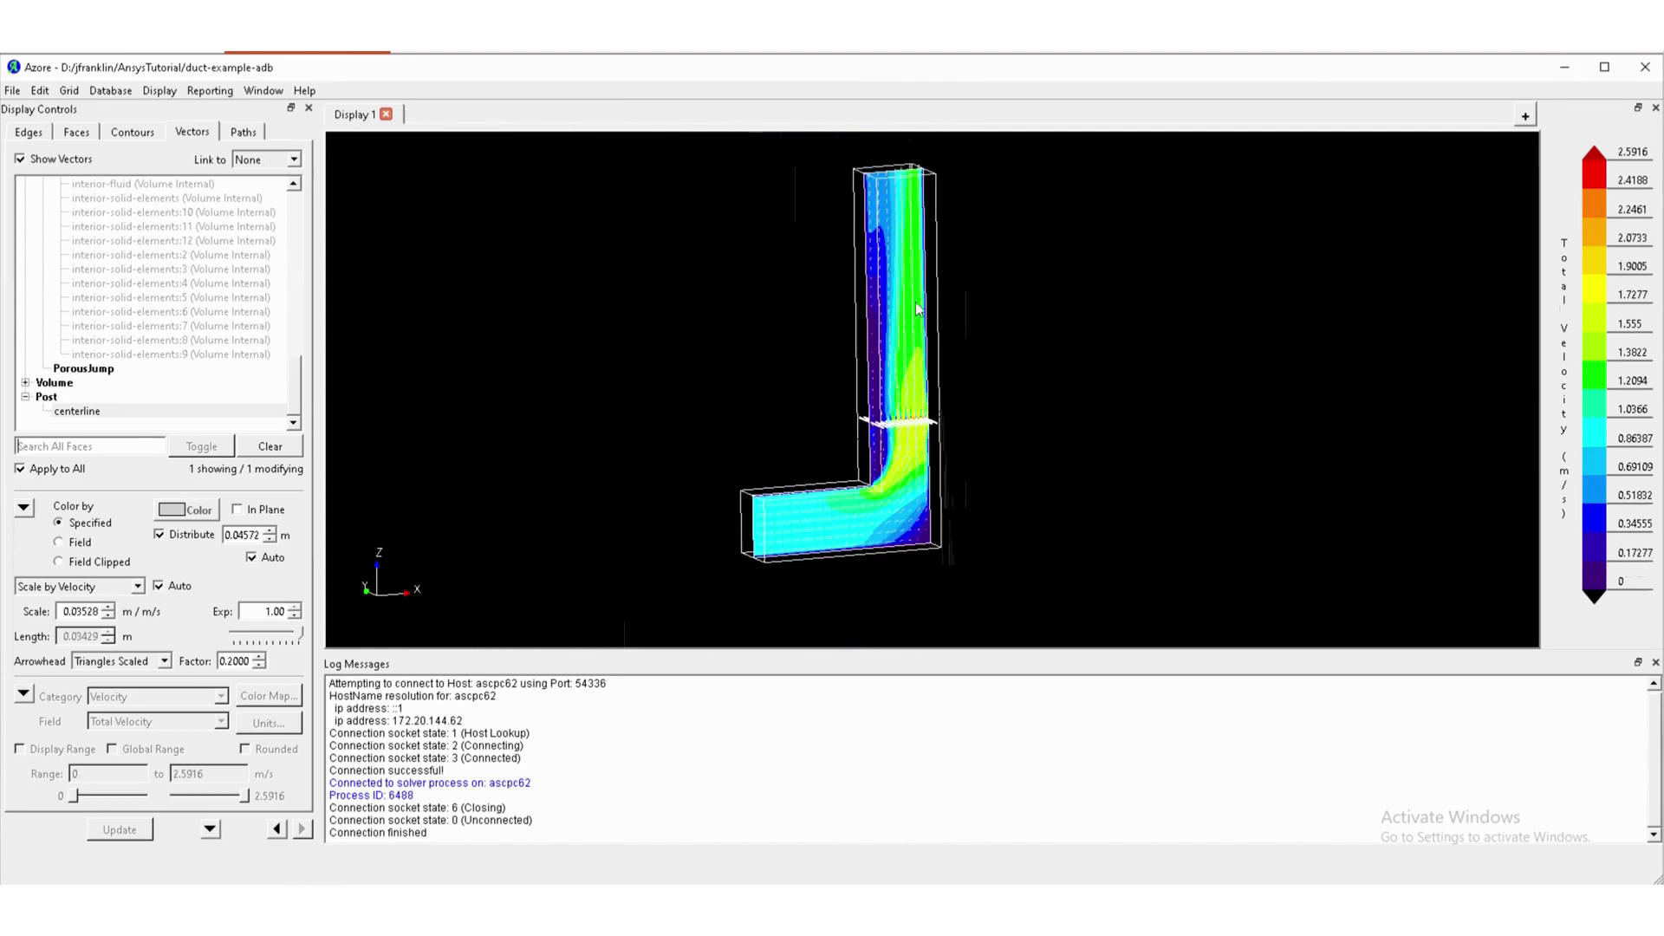
scroll(915, 275, up, 1)
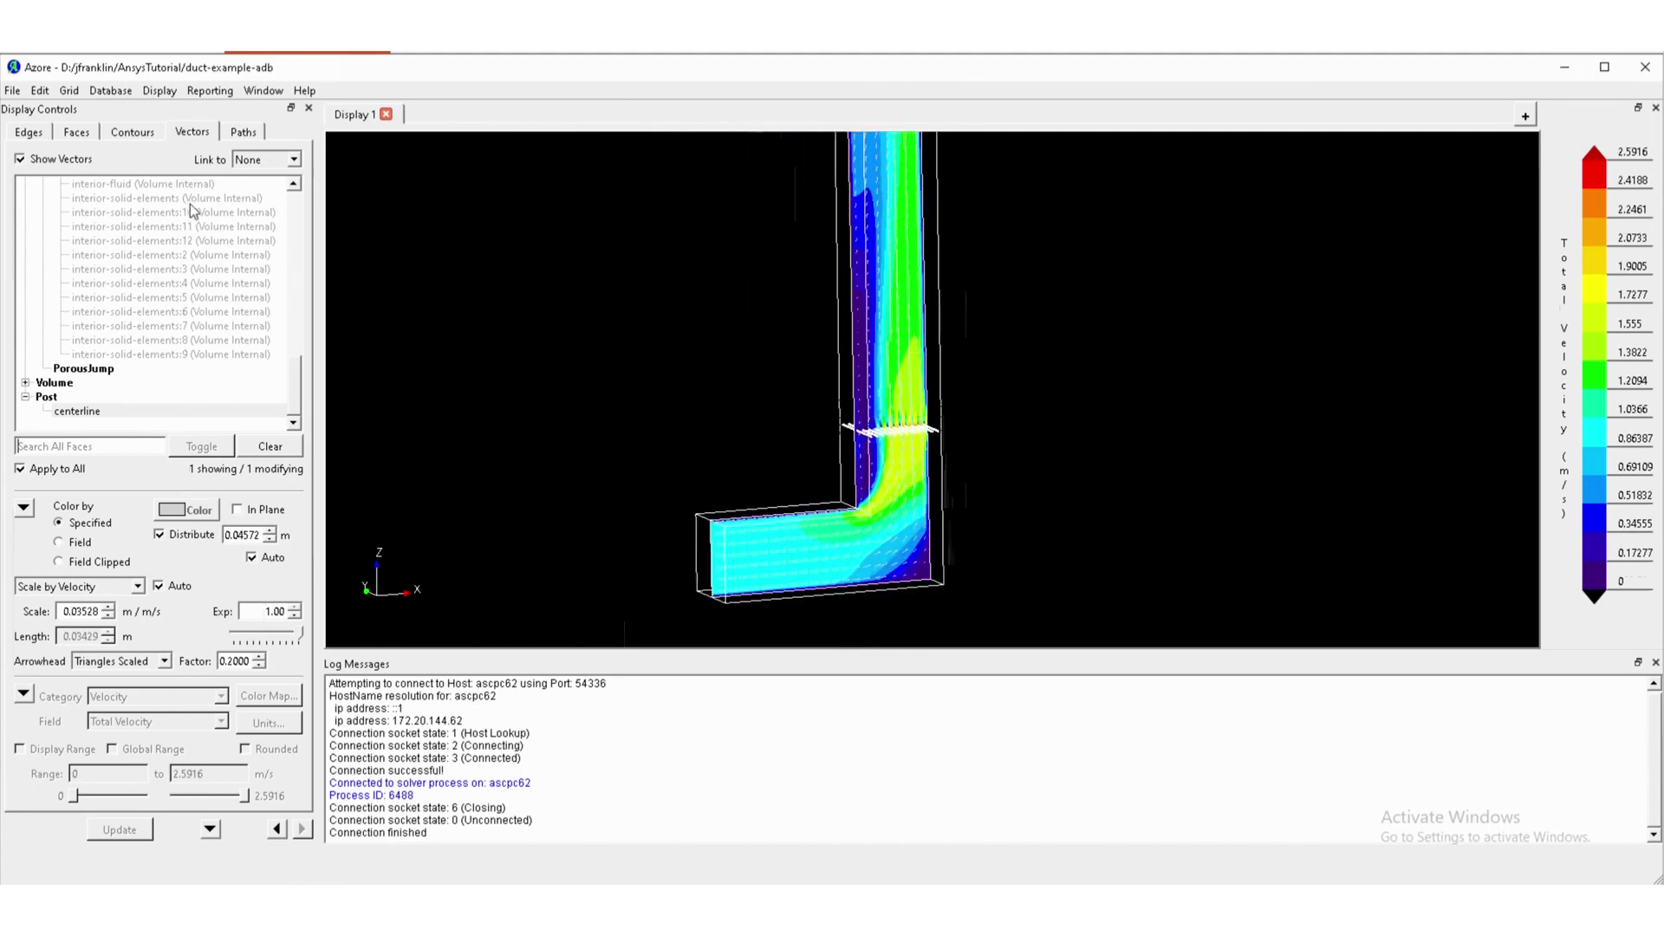
Hide the centre-plane velocity vectors and colour the duct contours by Energy temperature.
click(92, 421)
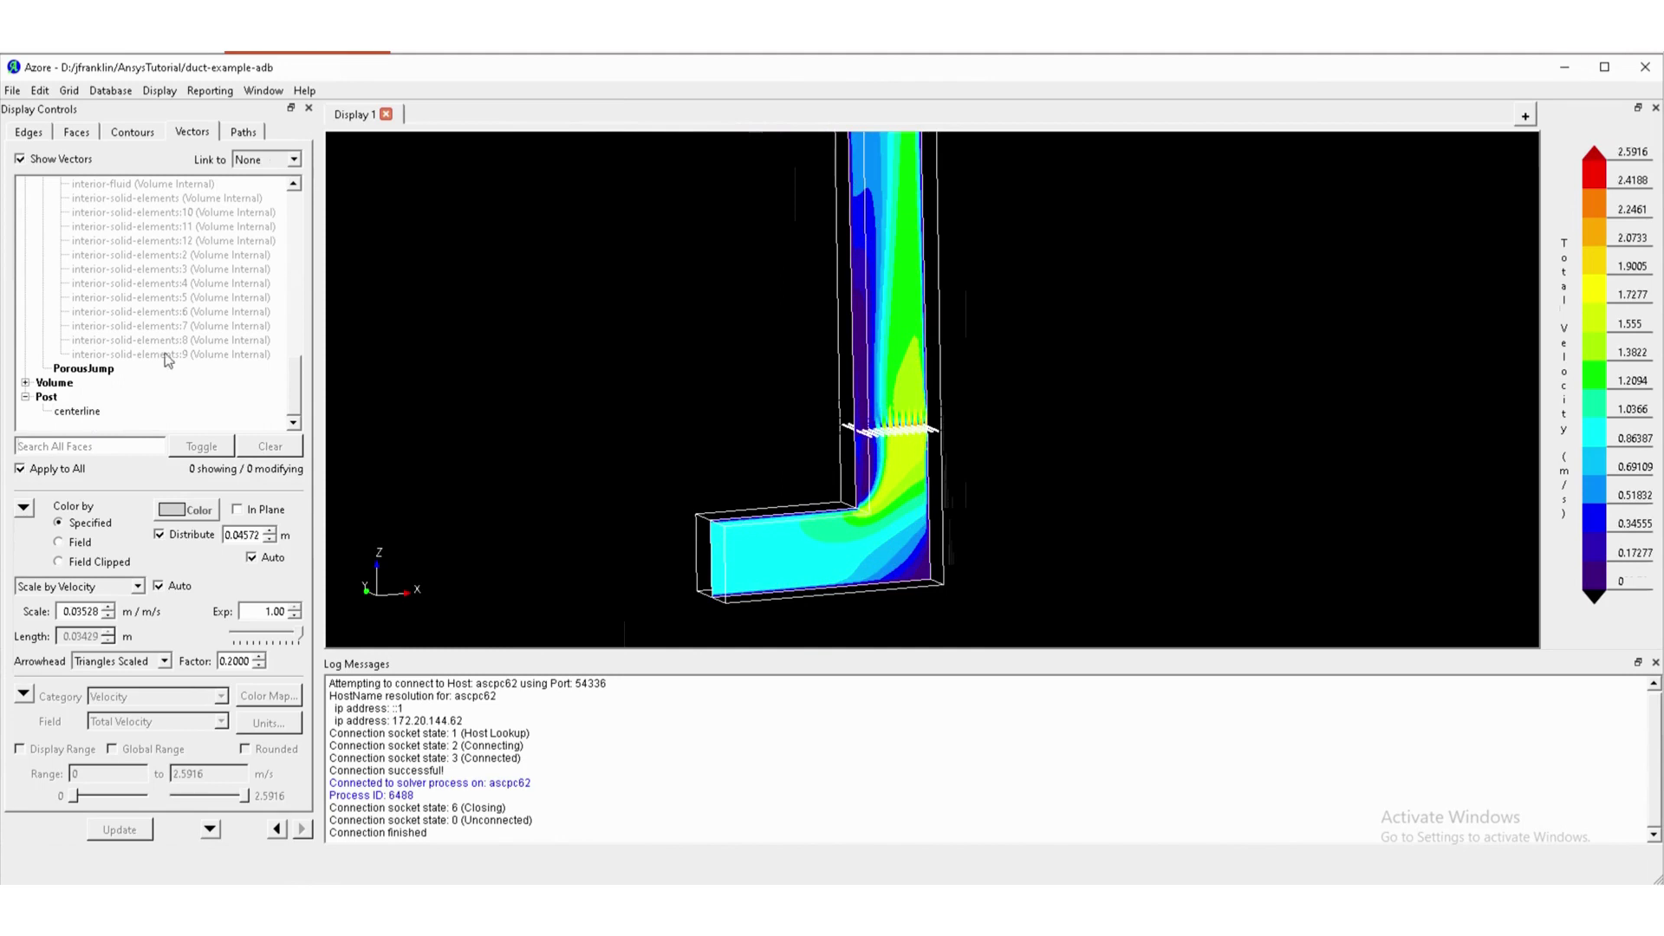
click(131, 137)
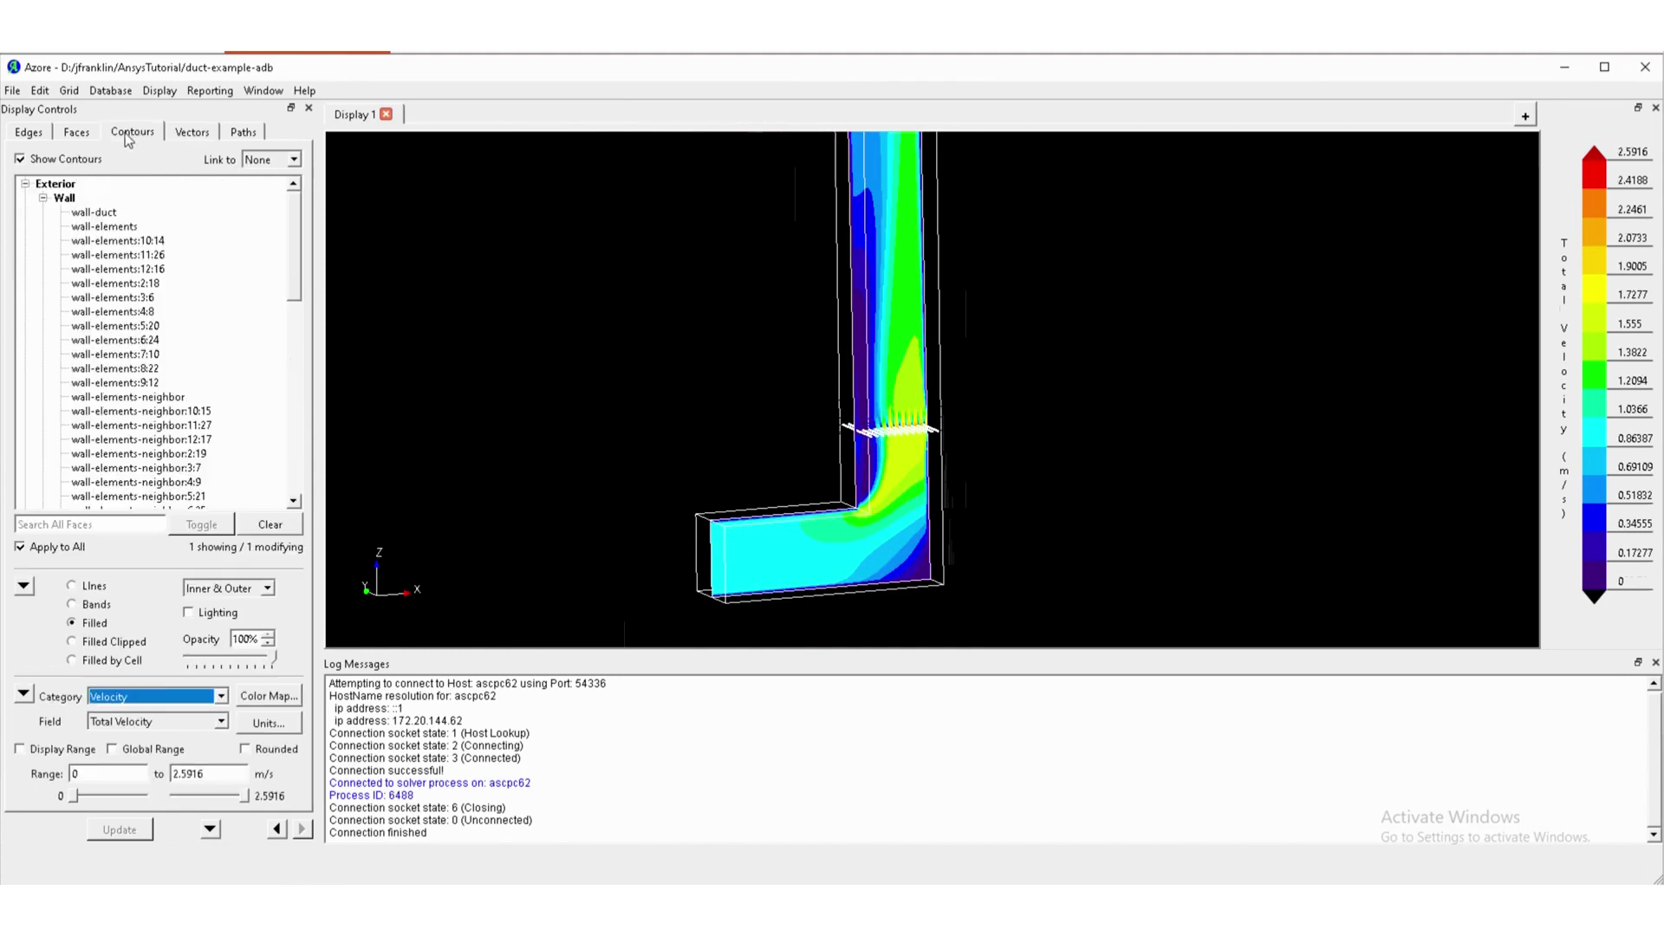
click(219, 696)
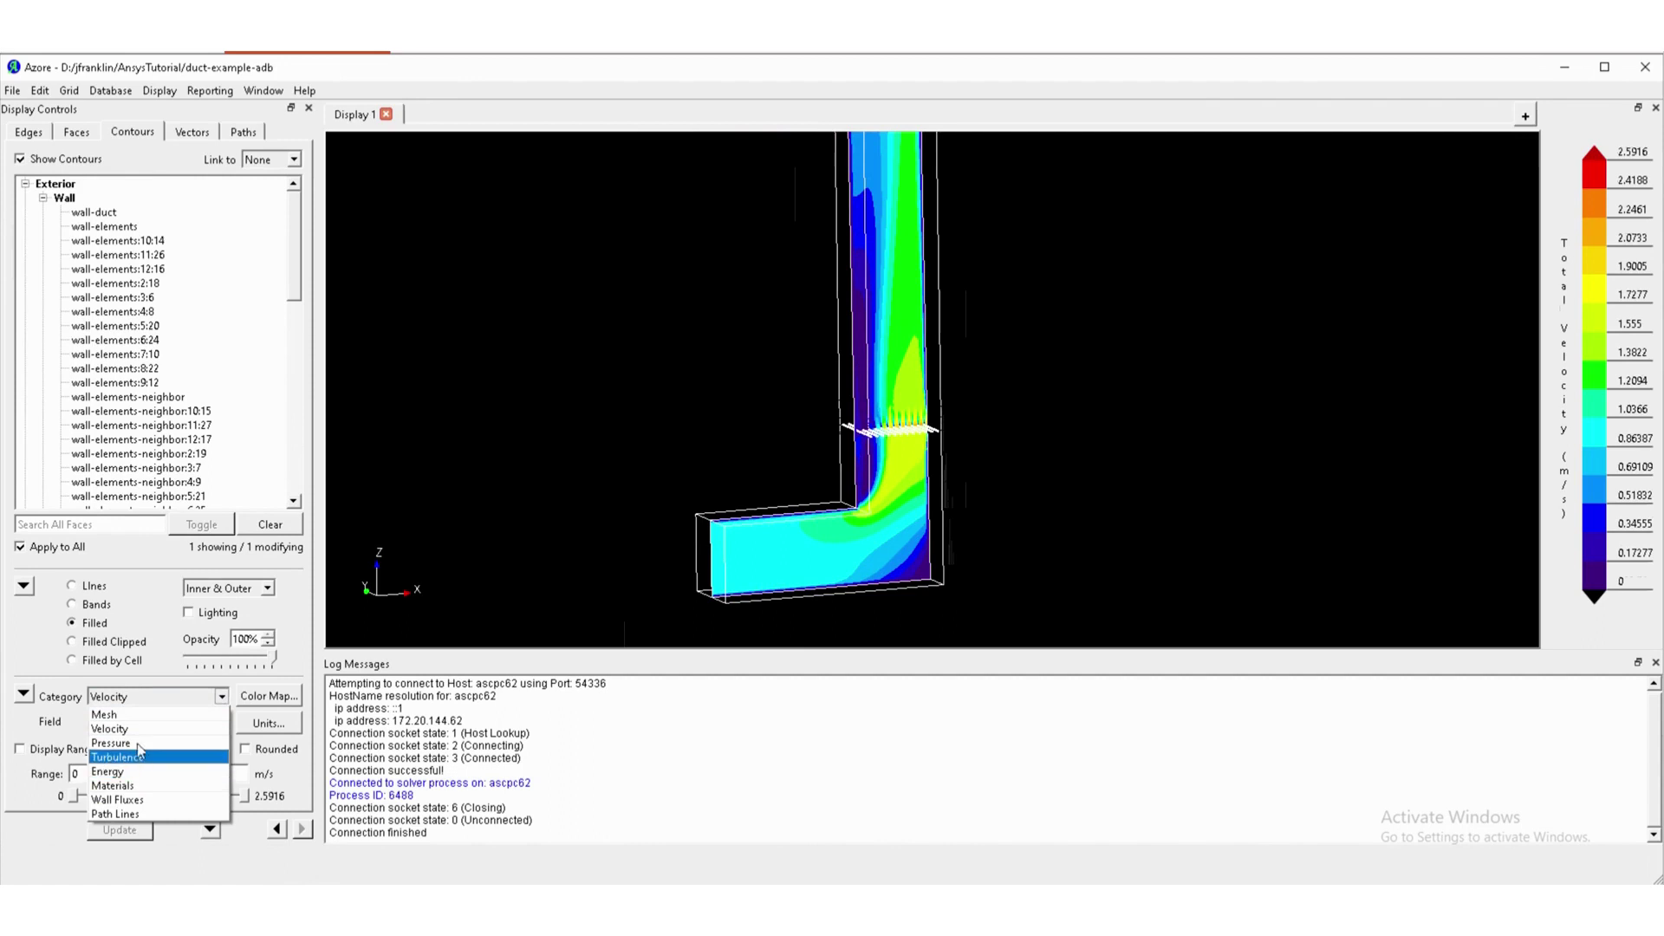
click(113, 772)
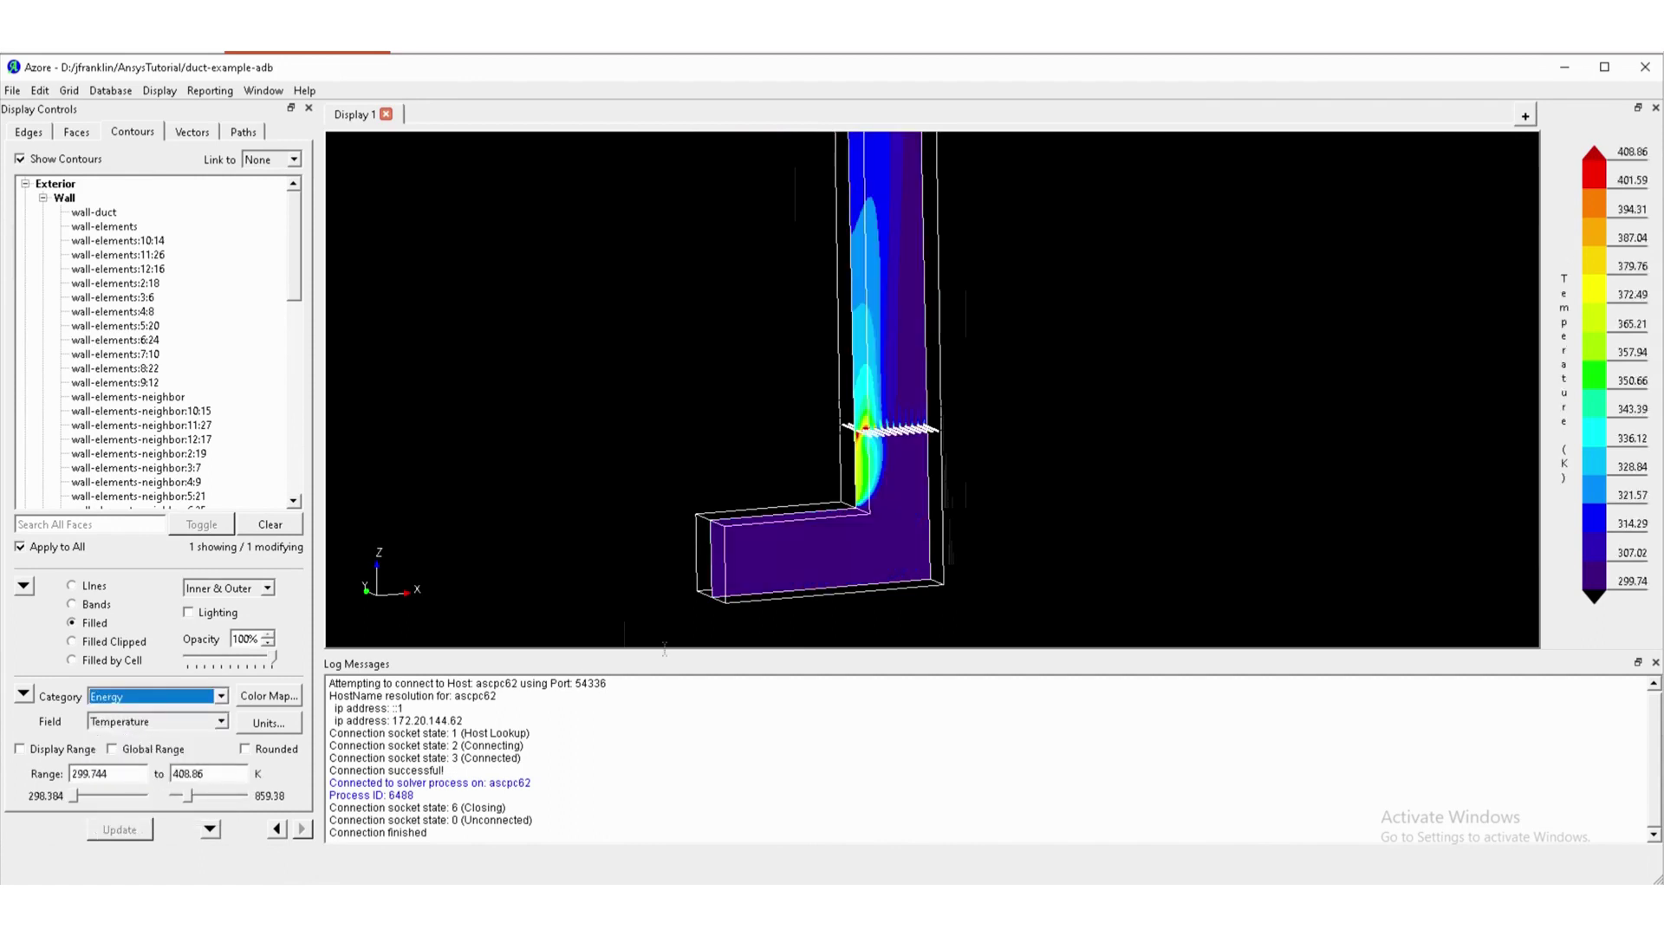
Rotate and zoom the duct view to inspect the hot plume rising above the heater tubes.
drag(873, 485, 874, 503)
scroll(874, 502, up, 2)
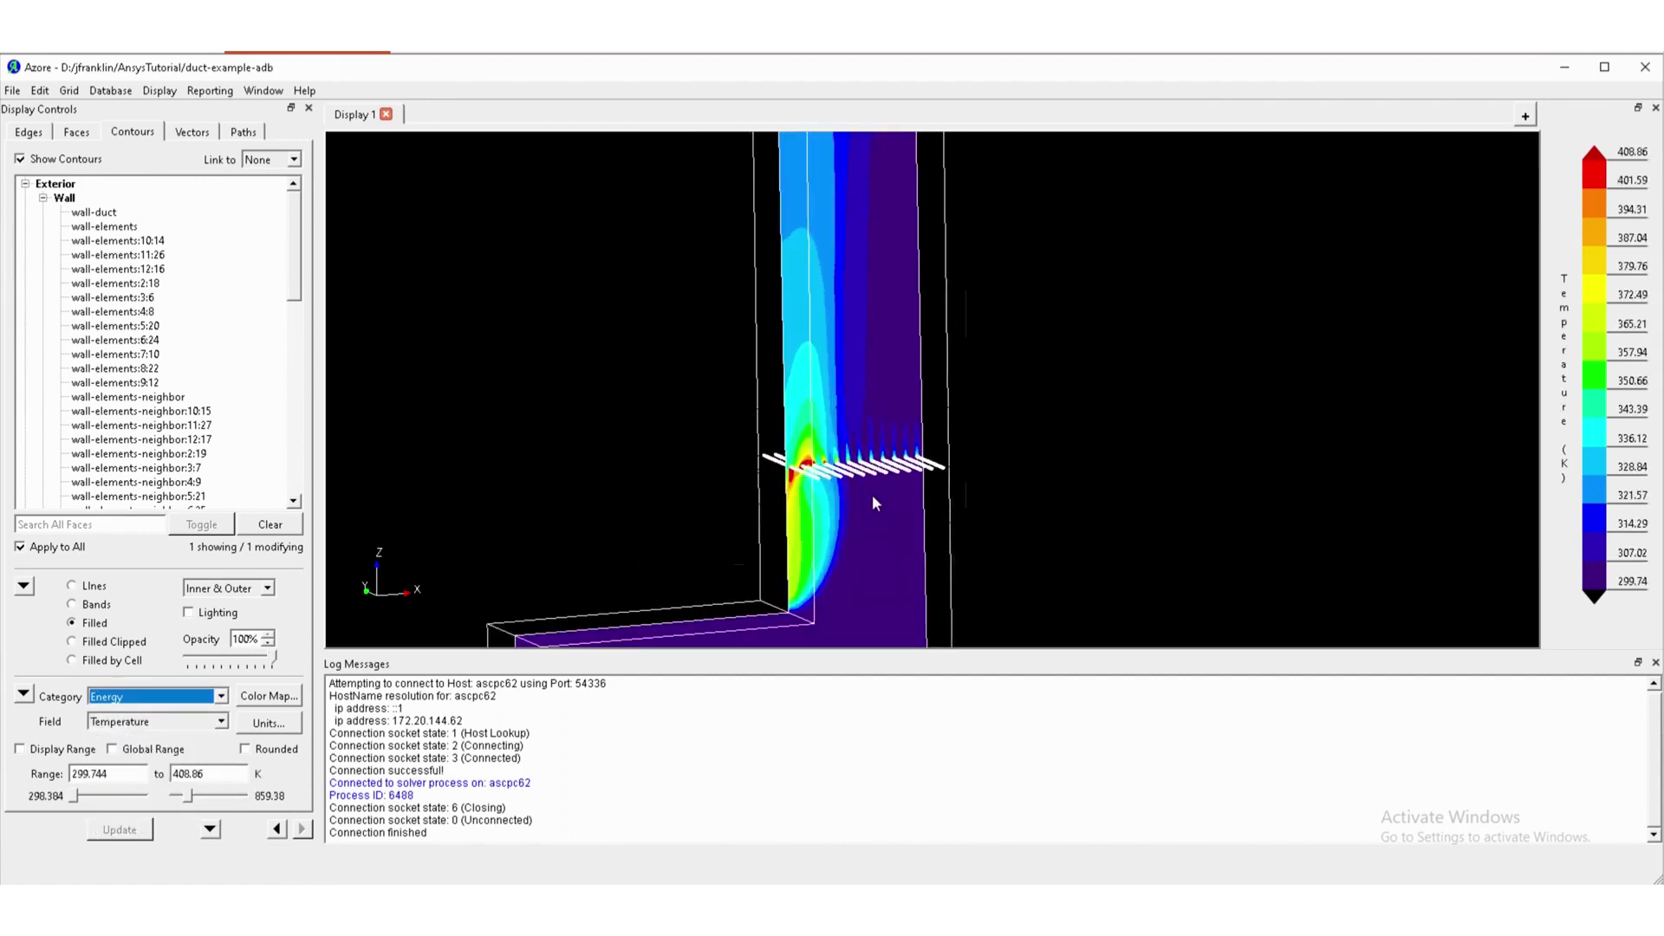
scroll(812, 533, up, 5)
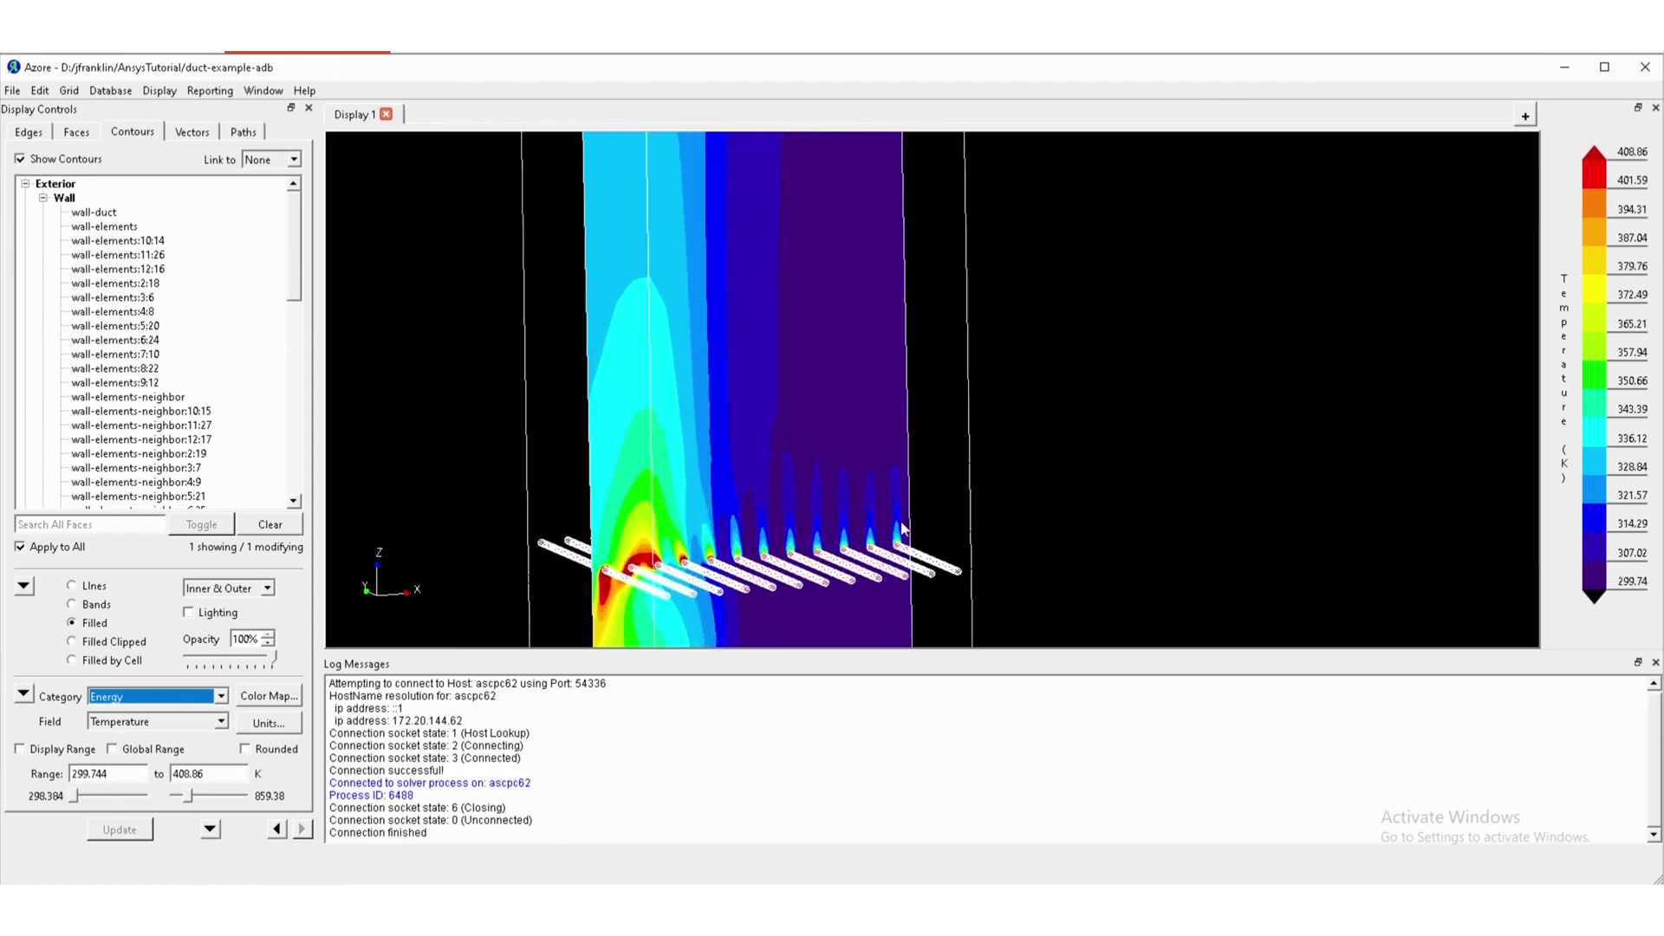
scroll(652, 580, down, 2)
scroll(652, 581, down, 5)
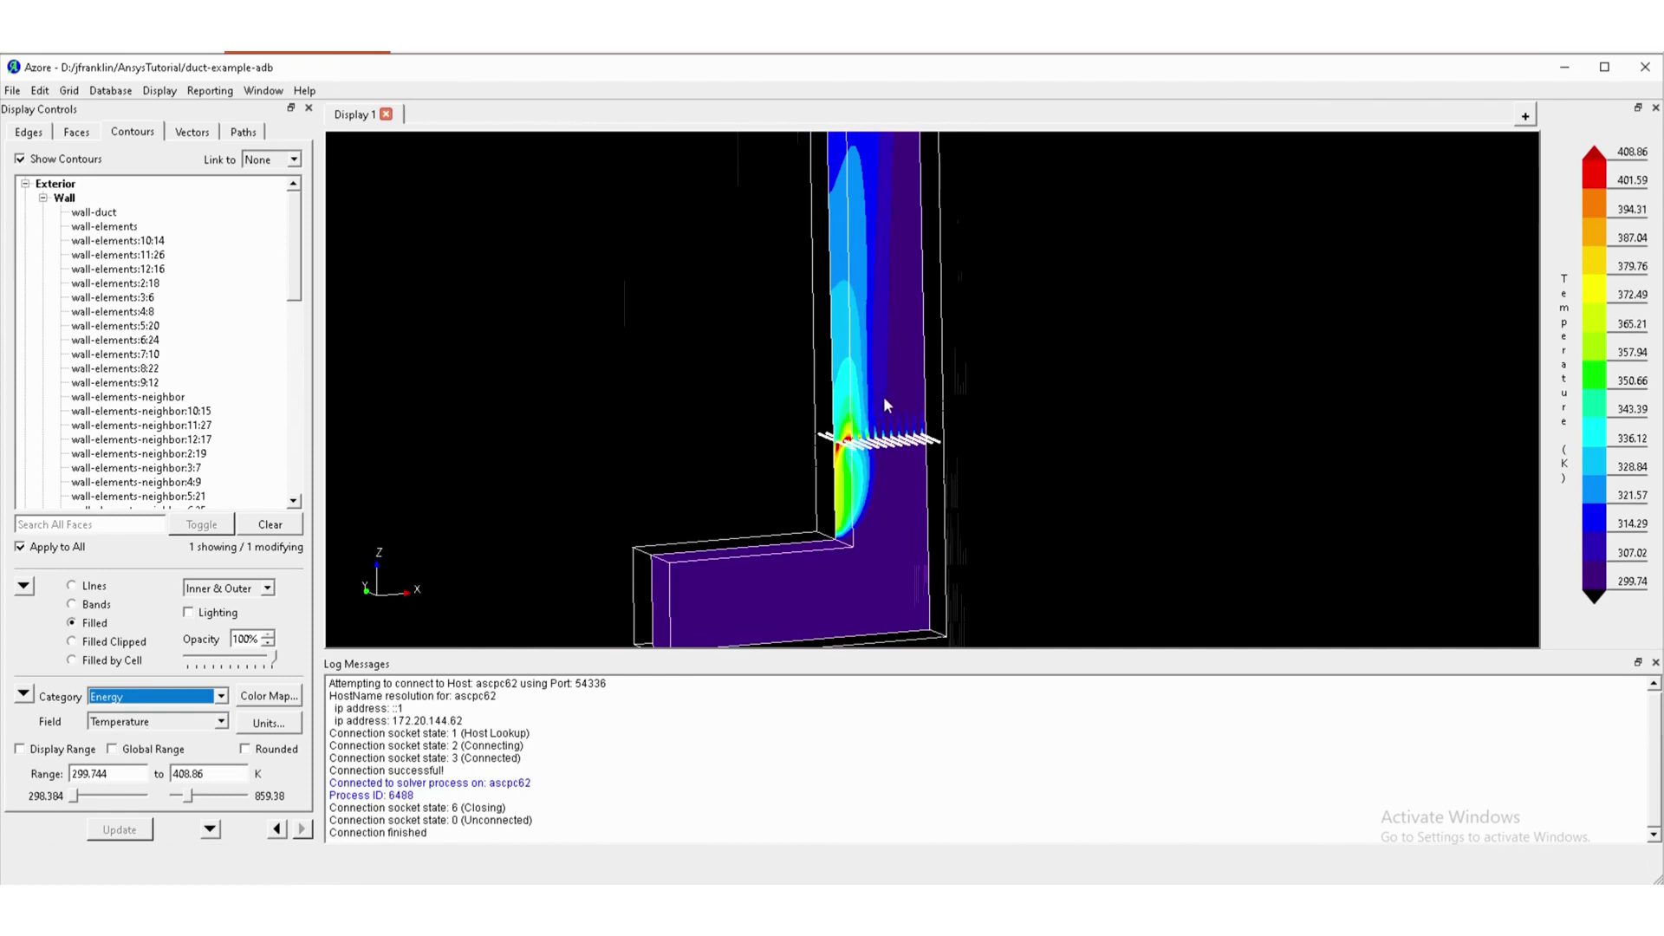
scroll(898, 386, down, 3)
scroll(898, 386, up, 1)
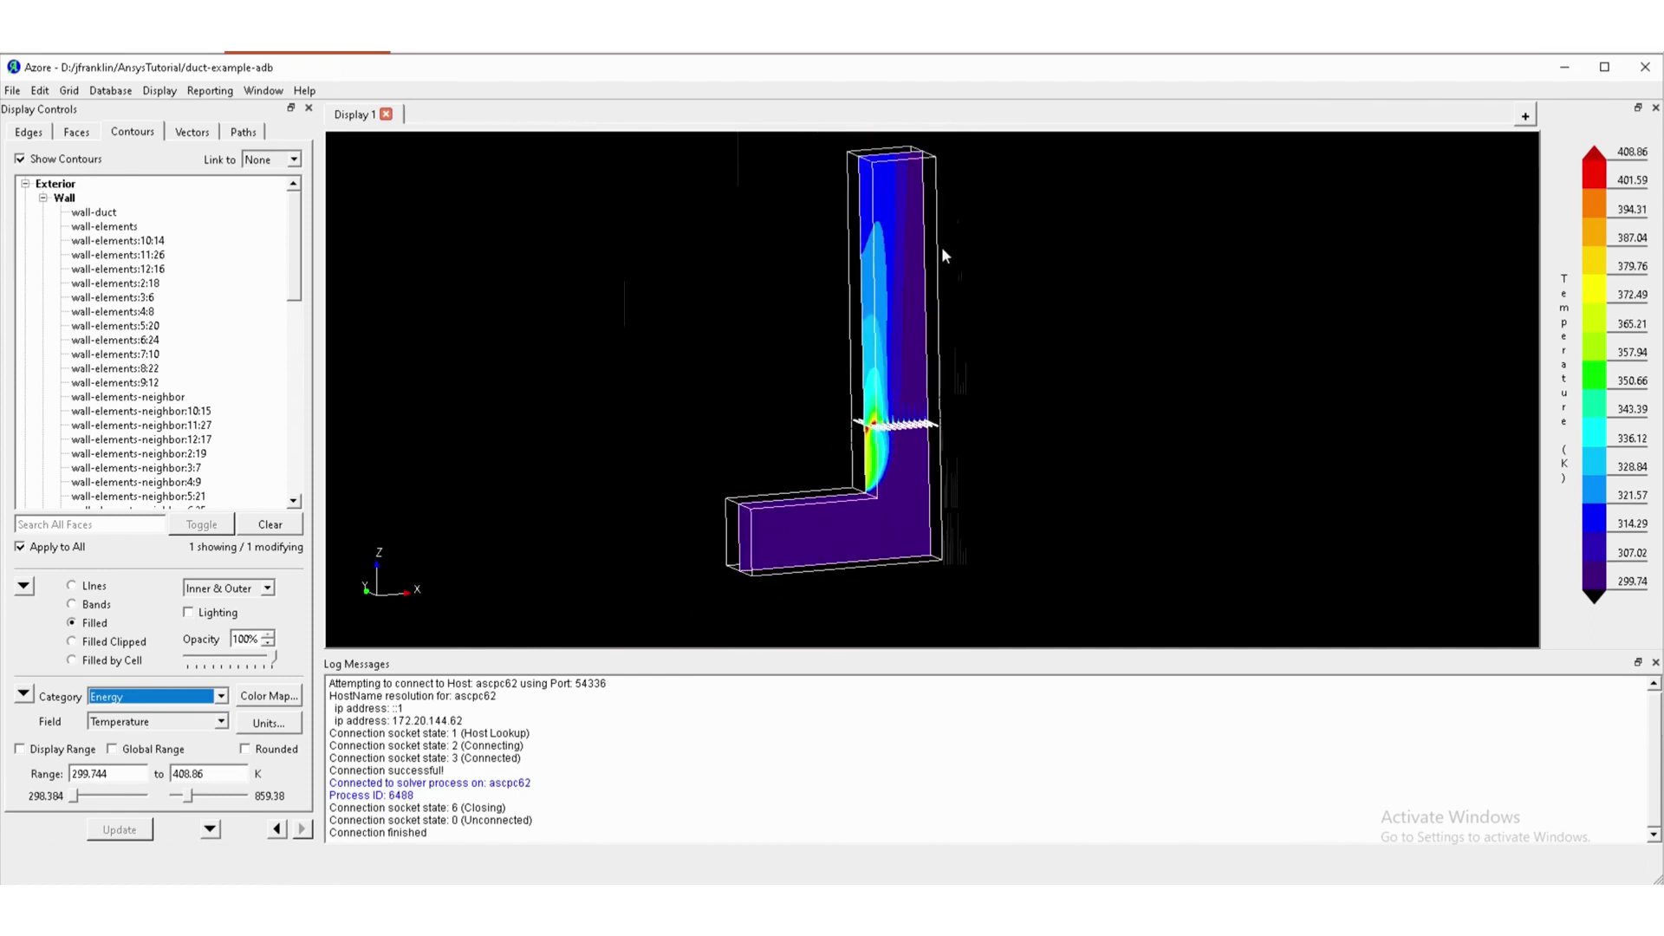